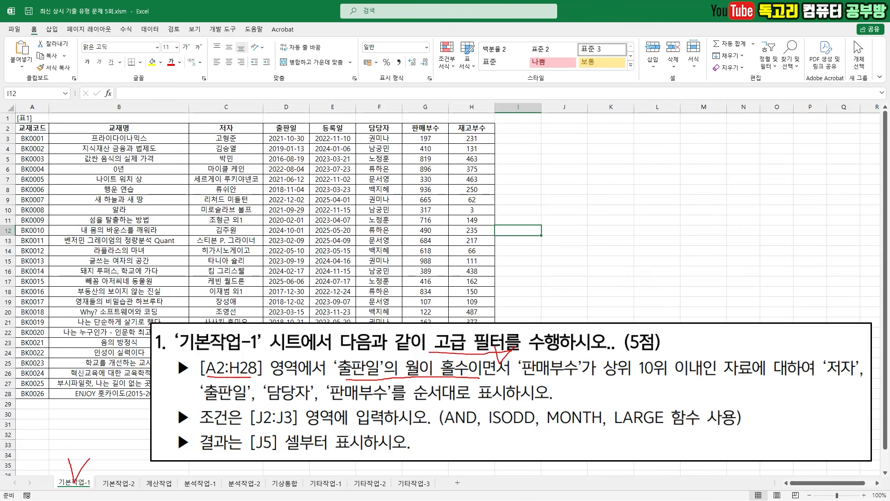
drag(444, 428, 471, 430)
drag(547, 379, 844, 378)
drag(216, 402, 388, 402)
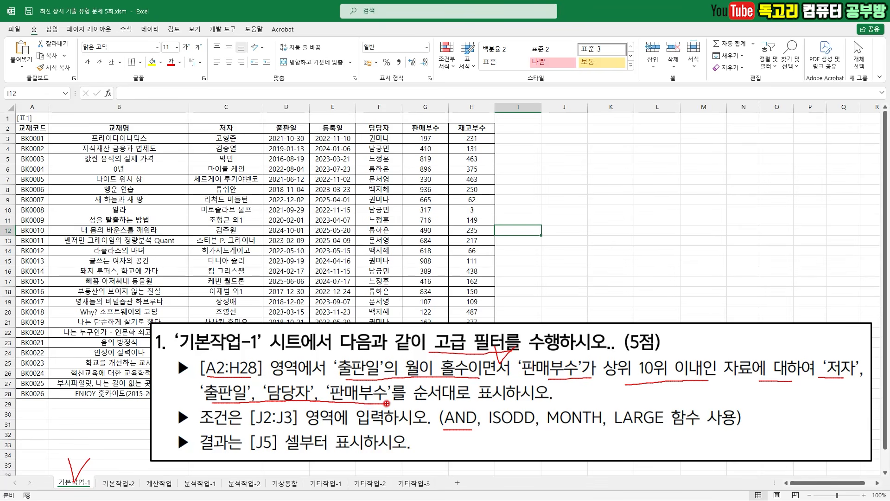
drag(447, 400, 508, 400)
mouse_move(279, 422)
mouse_down()
mouse_move(246, 431)
mouse_move(267, 458)
mouse_up()
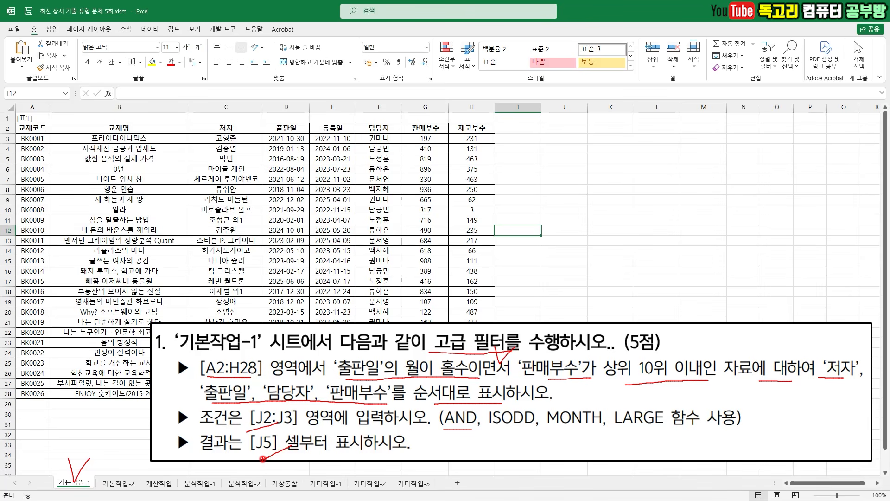
mouse_move(564, 126)
mouse_down()
mouse_move(570, 132)
mouse_move(597, 111)
mouse_up()
key(Escape)
- Enter the criteria heading 조건 in cell J2
click(566, 129)
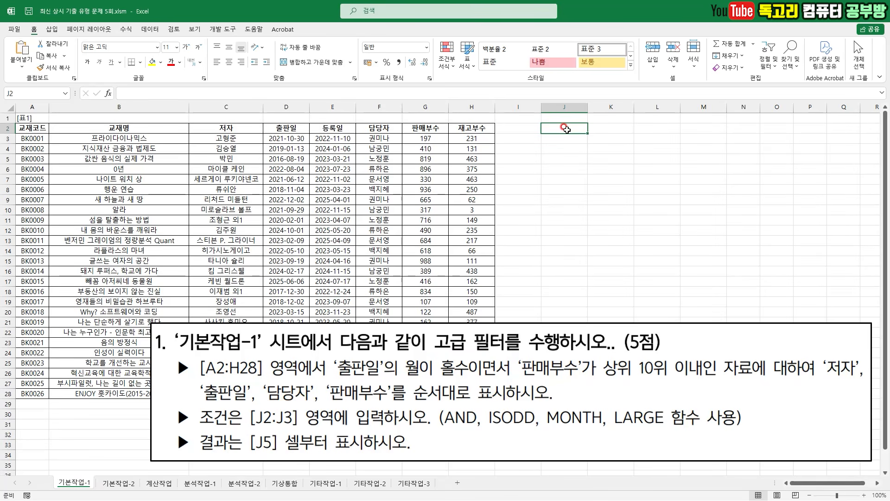
text(조건)
key(Return)
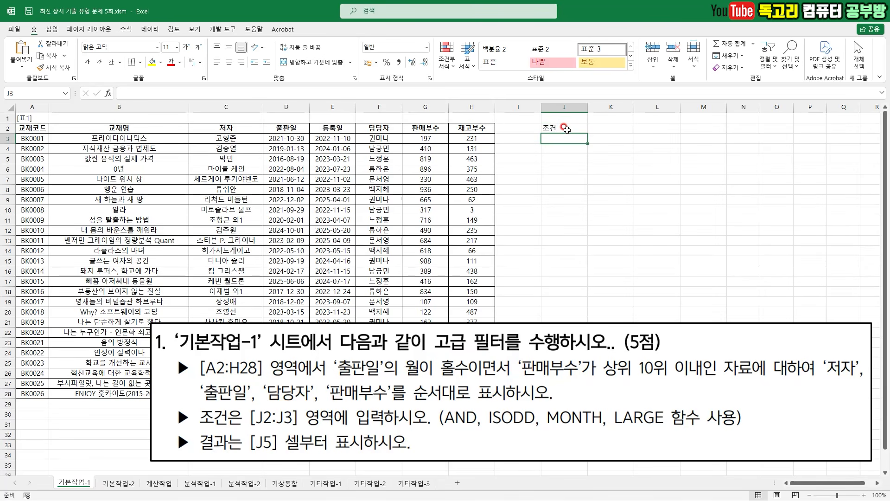
- Start an AND function in J3 and set its first condition to ISODD(MONTH(D3))
text(=AND()
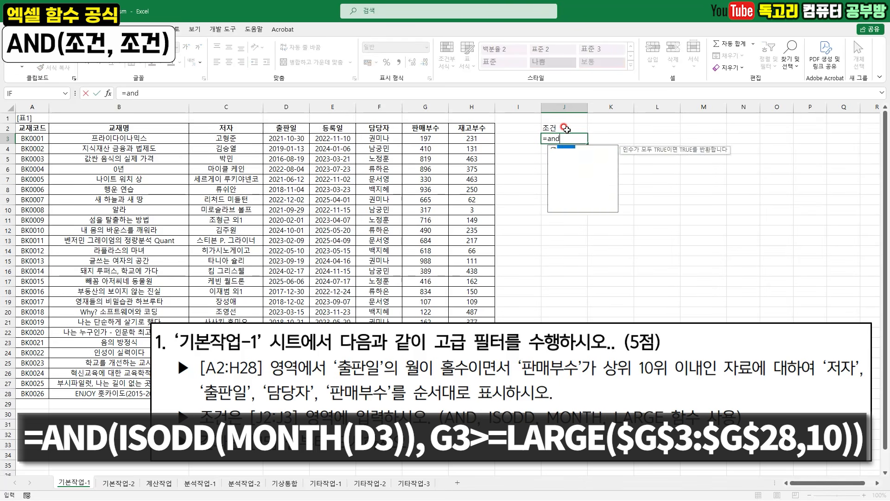
click(108, 95)
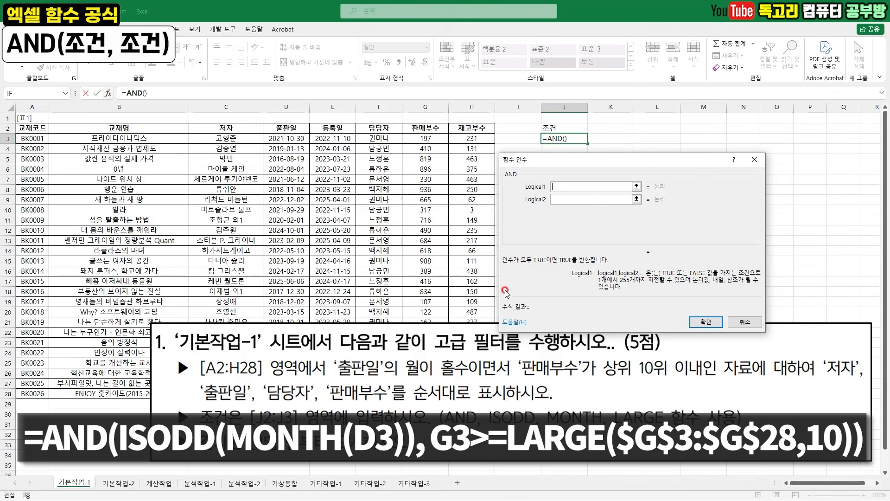
drag(337, 378, 461, 380)
right_click(486, 361)
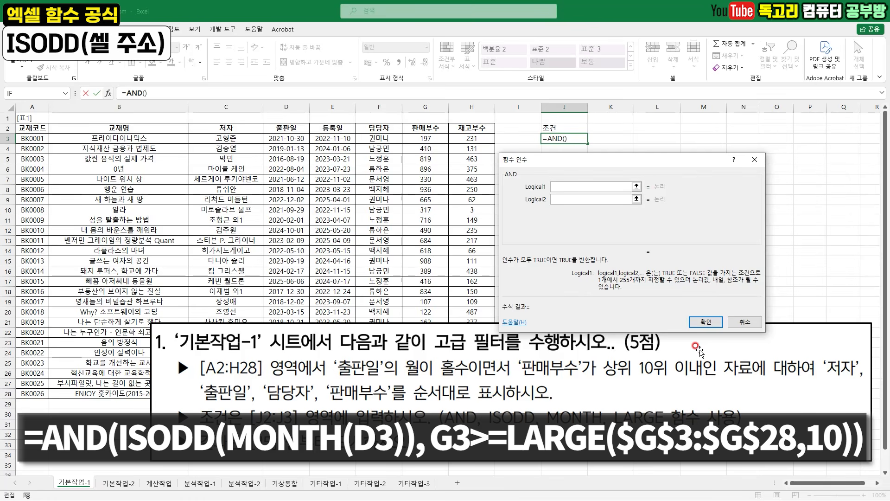
text(ISODD()
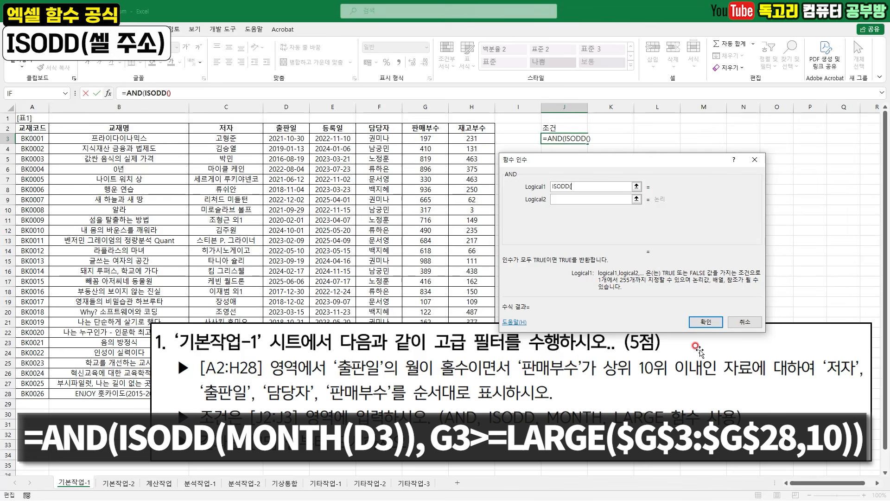
text(MONTH()
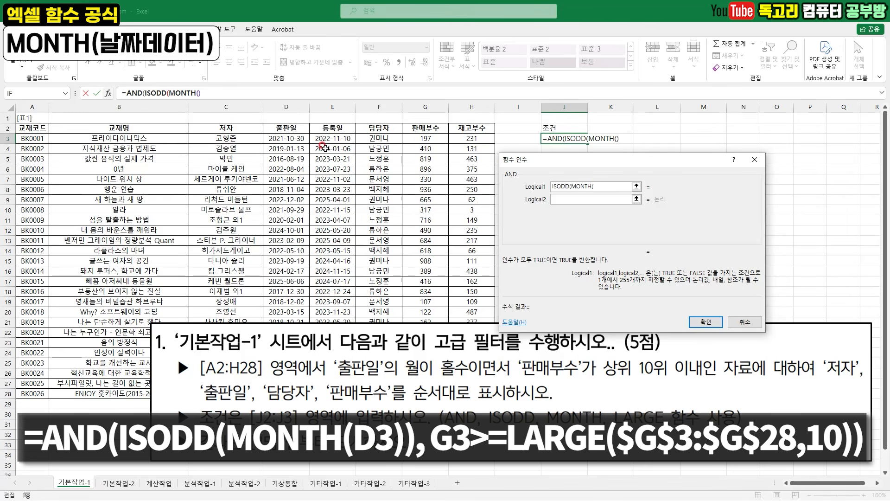
click(301, 138)
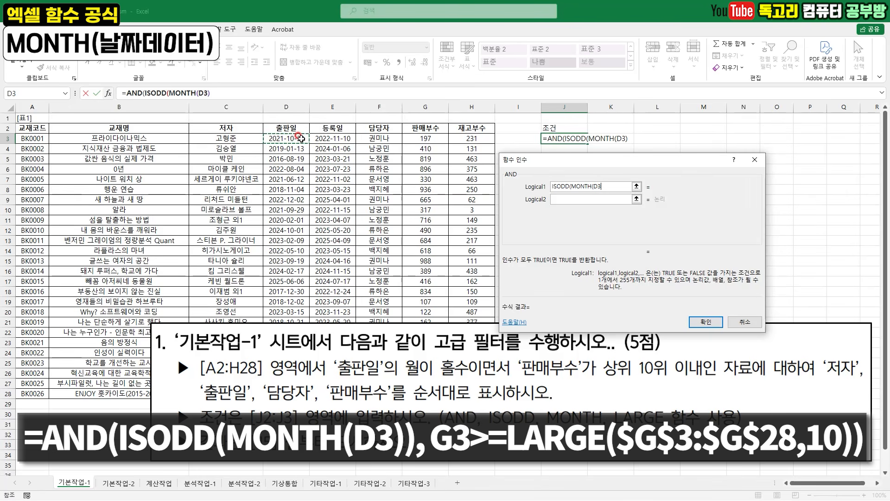
key(shift)
text())
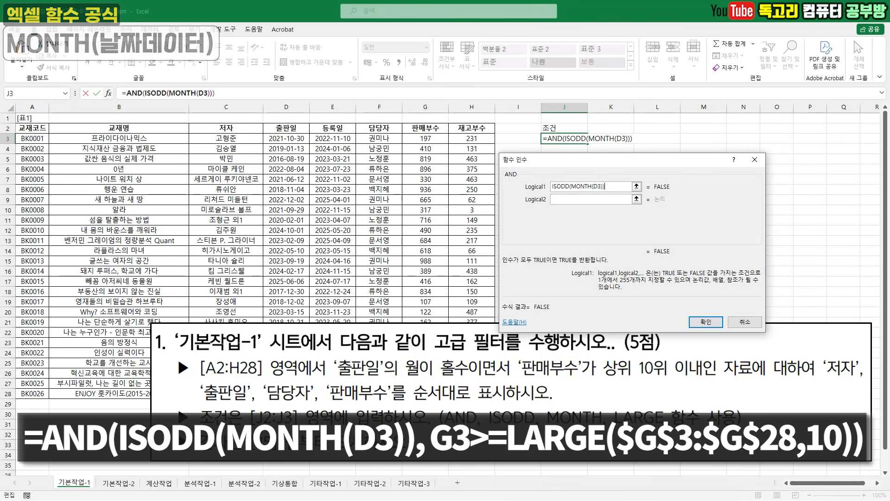
- Begin the second AND condition as G3>=LARGE( with the absolute range $G$3:$G$28
mouse_move(576, 193)
mouse_down()
mouse_move(599, 192)
mouse_move(565, 194)
mouse_up()
drag(498, 176, 515, 178)
click(581, 199)
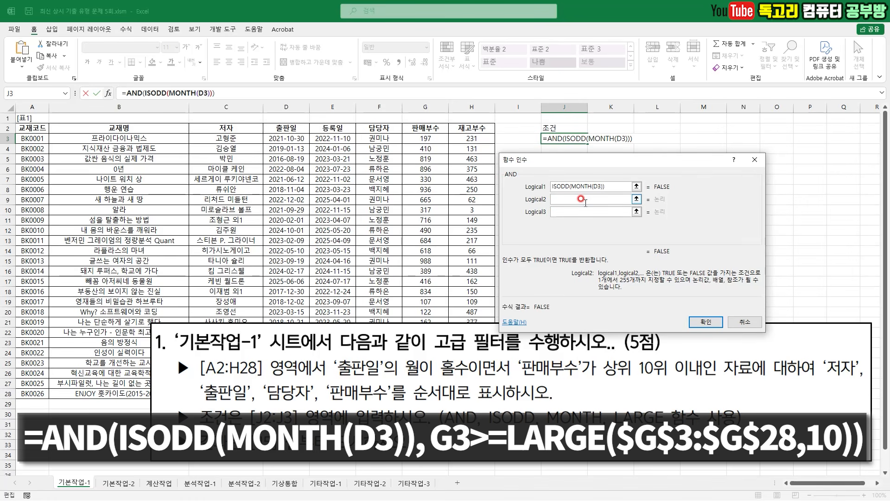
click(438, 140)
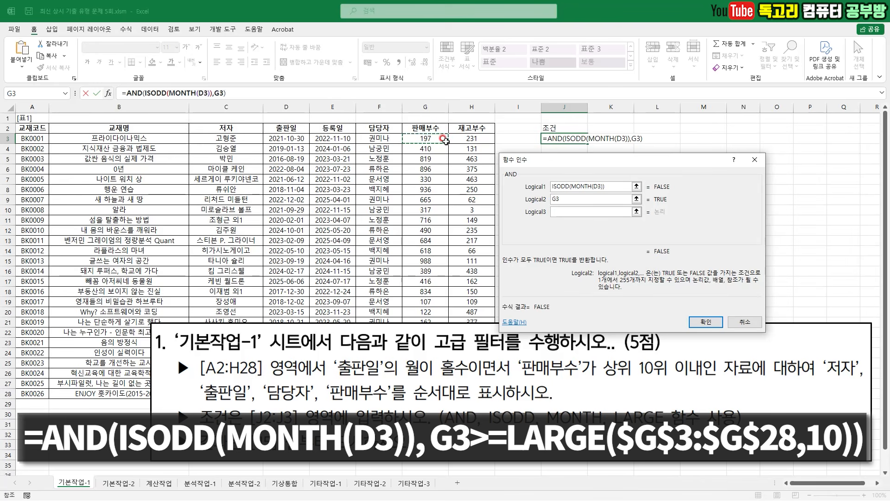
text(>=LARGE()
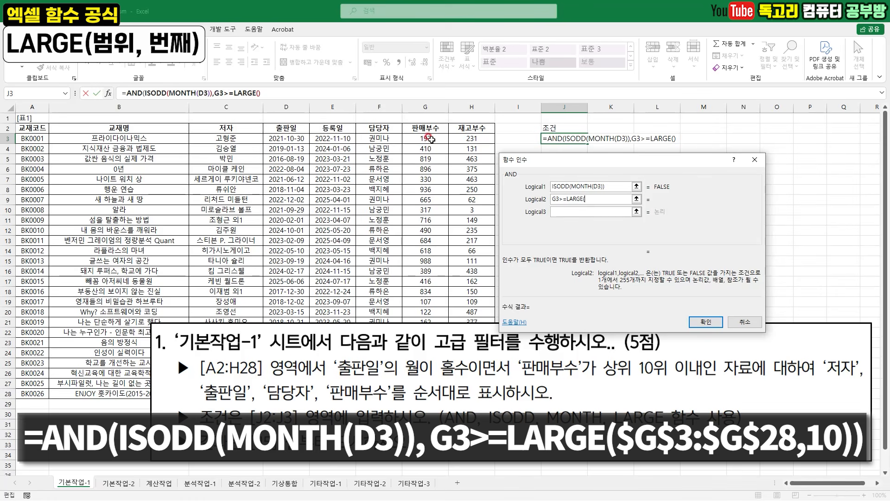
drag(425, 138, 422, 393)
click(585, 203)
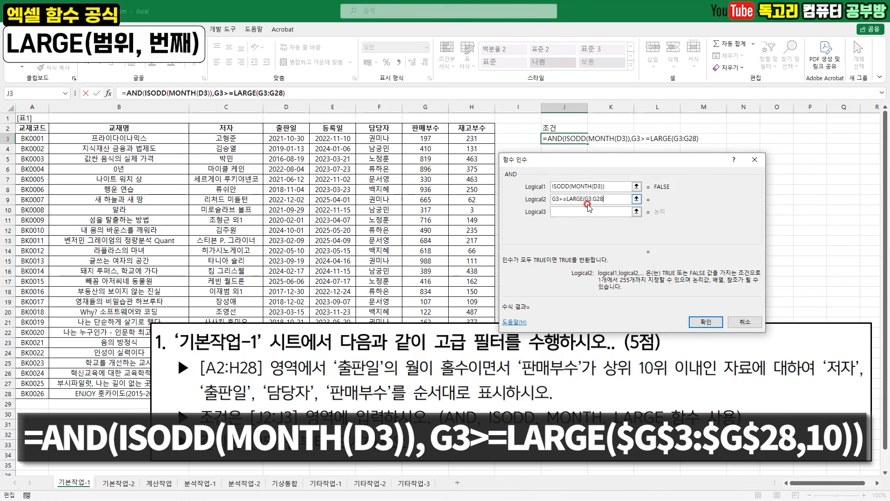
click(603, 204)
key(F4)
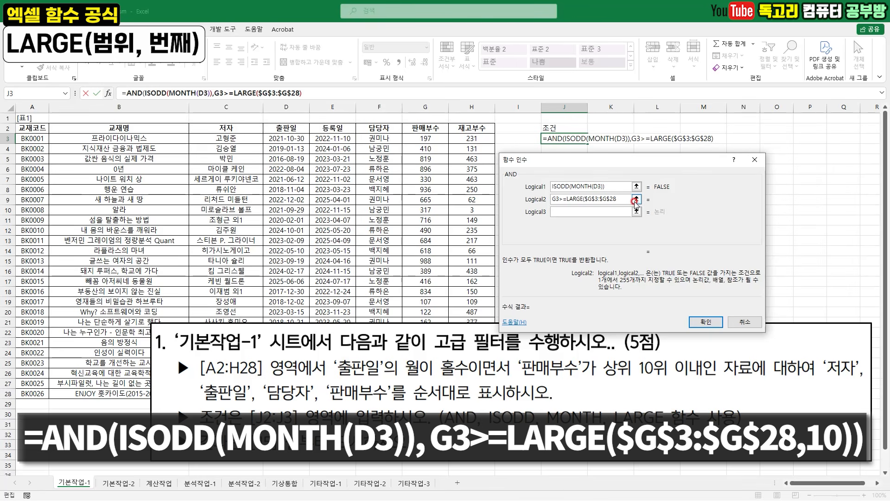
- Finish the LARGE condition with rank 10 and confirm the AND formula in J3
text(,10))
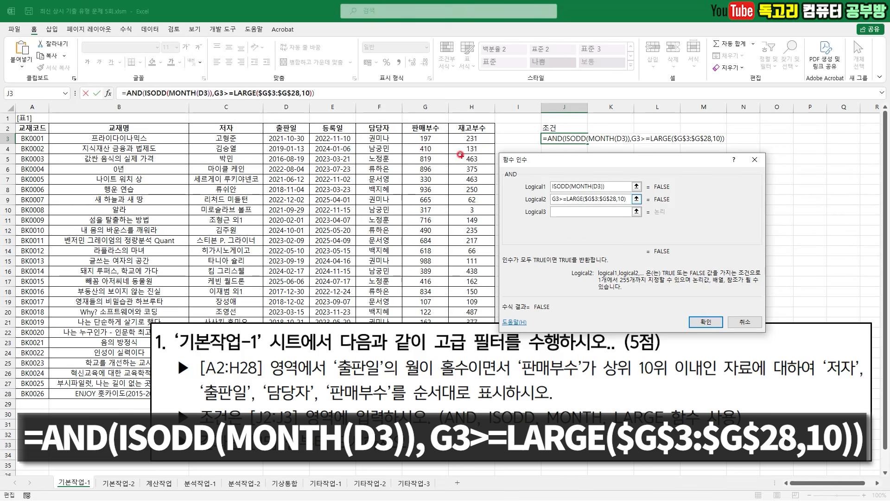
mouse_move(439, 135)
mouse_down()
mouse_move(421, 157)
mouse_move(418, 208)
mouse_move(426, 369)
mouse_up()
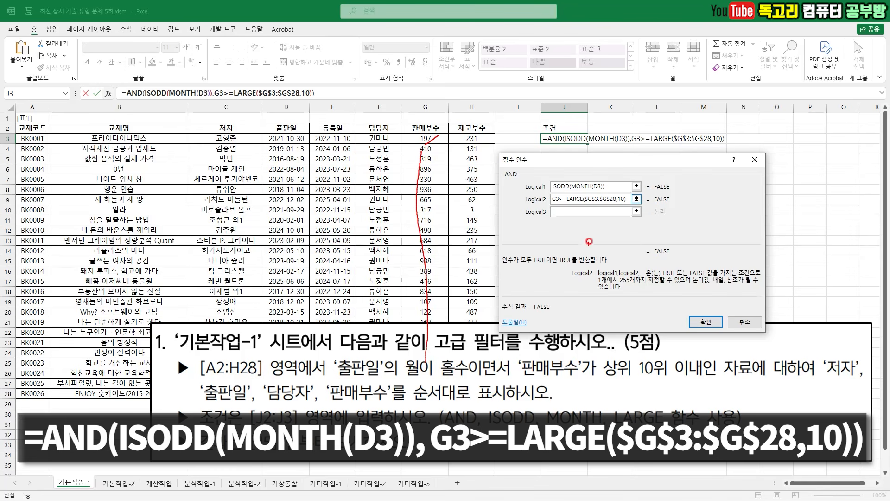
drag(567, 204, 552, 203)
mouse_move(693, 298)
mouse_down()
mouse_move(699, 313)
mouse_move(722, 279)
mouse_up()
key(Escape)
click(708, 320)
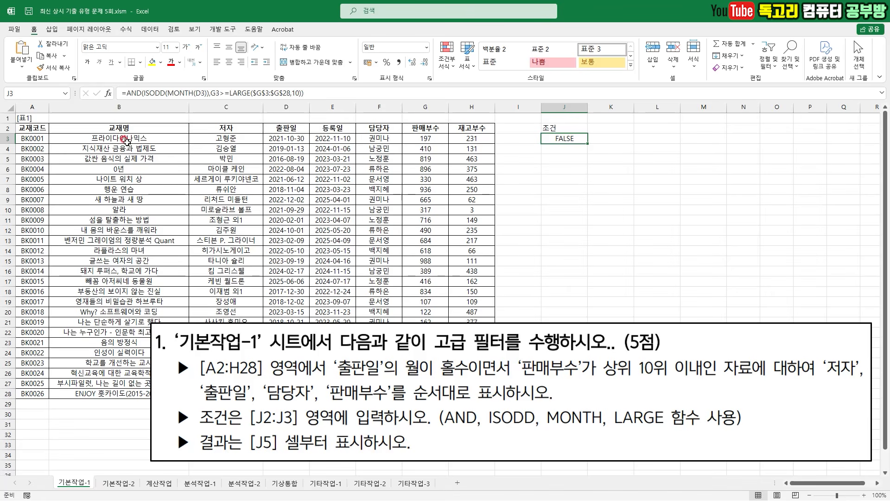
- Copy the headers 저자, 출판일, 담당자 and 판매부수 from row 2 to the output area starting at J5
click(229, 129)
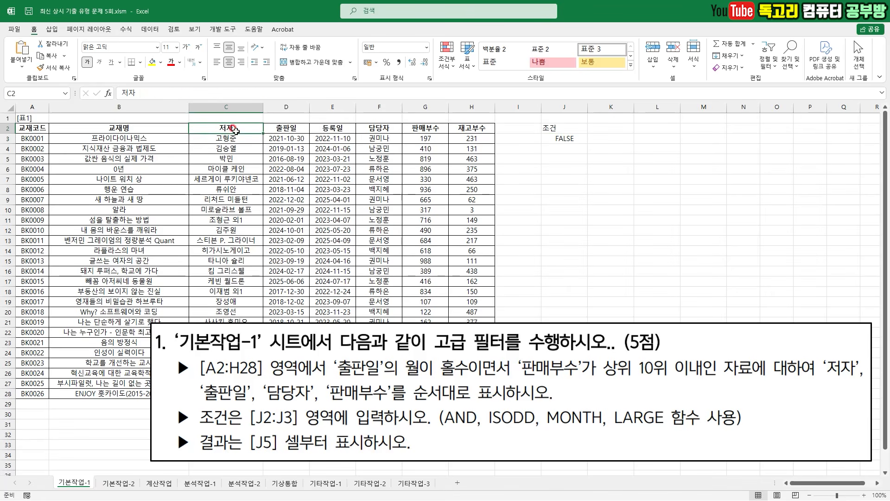
ctrl+click(300, 128)
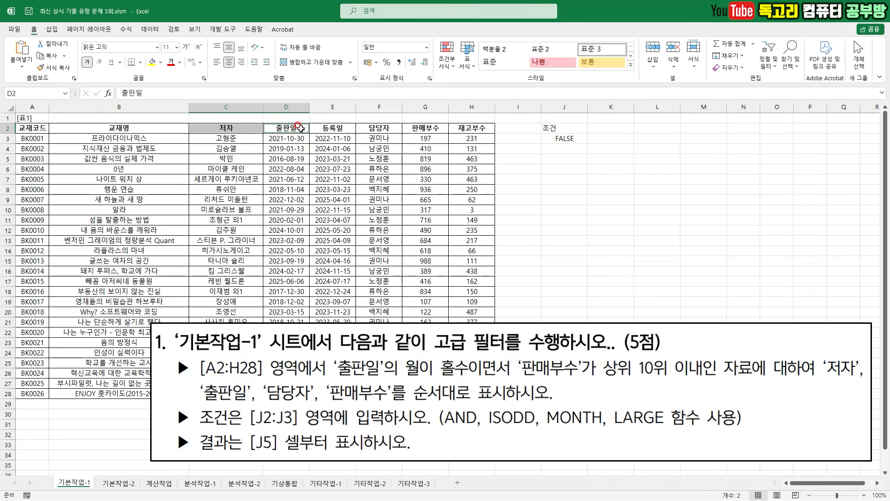
ctrl+click(373, 129)
ctrl+click(422, 128)
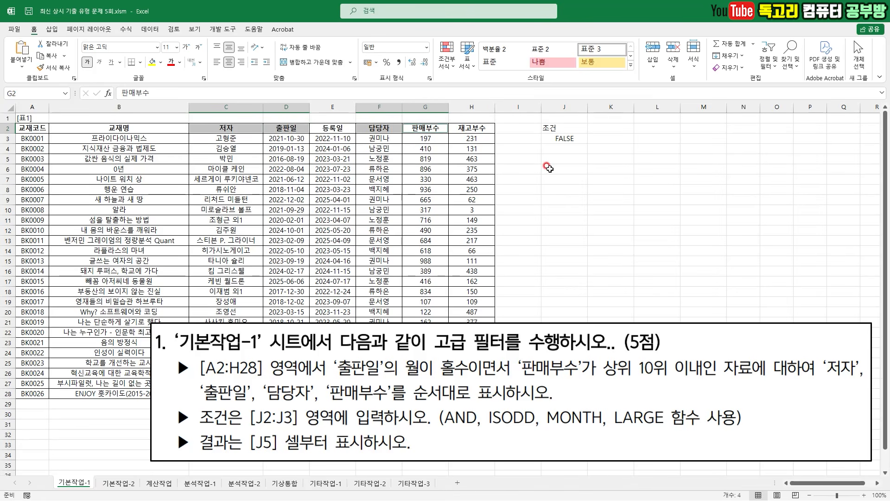
key(ctrl+c)
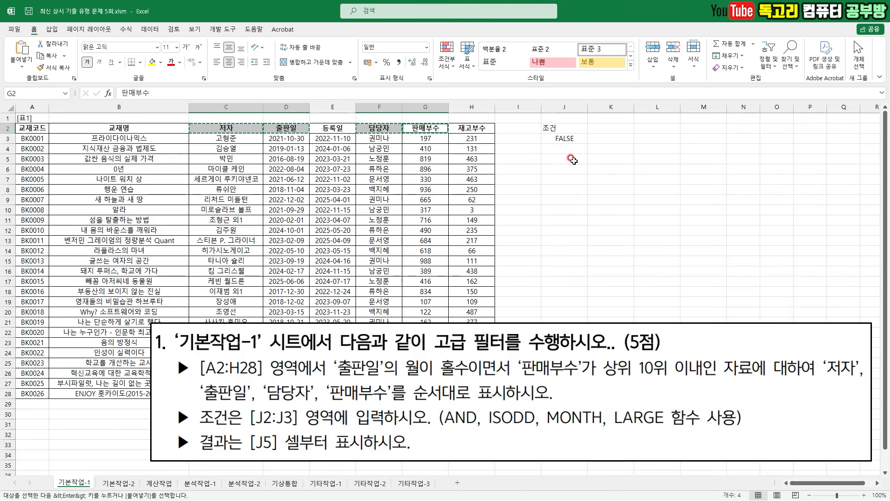
click(564, 159)
key(ctrl+v)
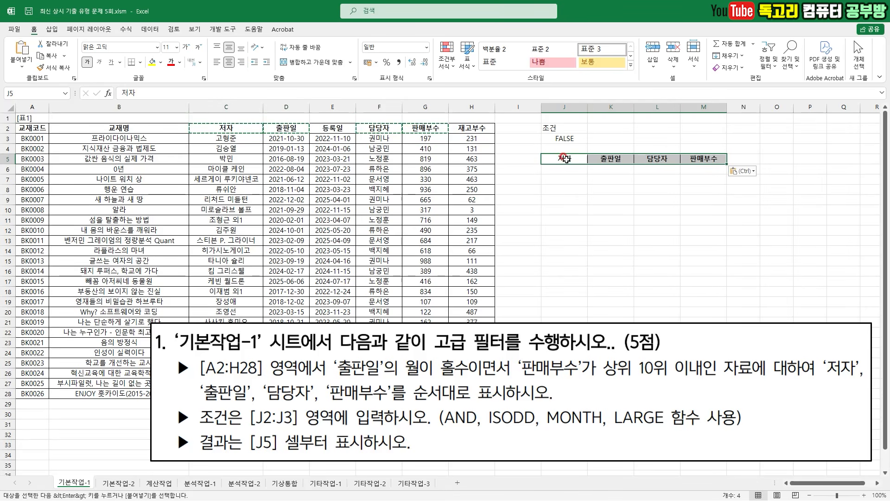
- From an empty cell, start an advanced filter and choose to copy the results to another location
click(677, 209)
drag(514, 337, 511, 418)
click(620, 171)
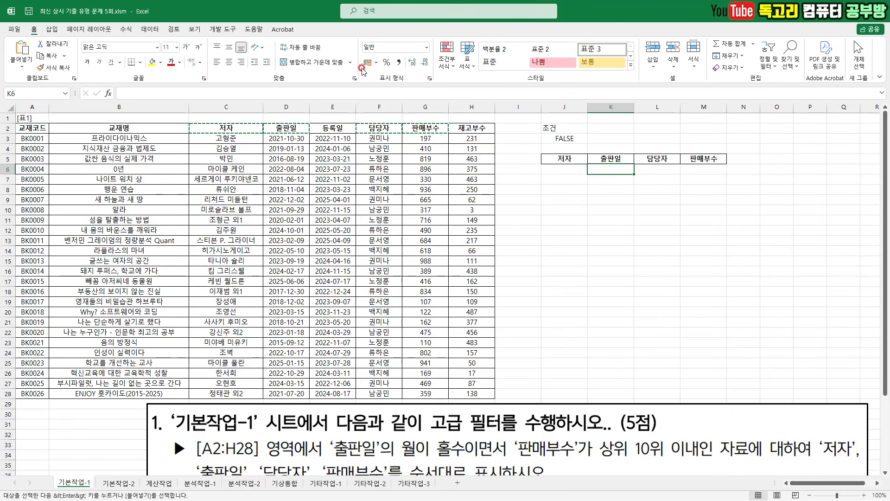
click(150, 29)
click(565, 250)
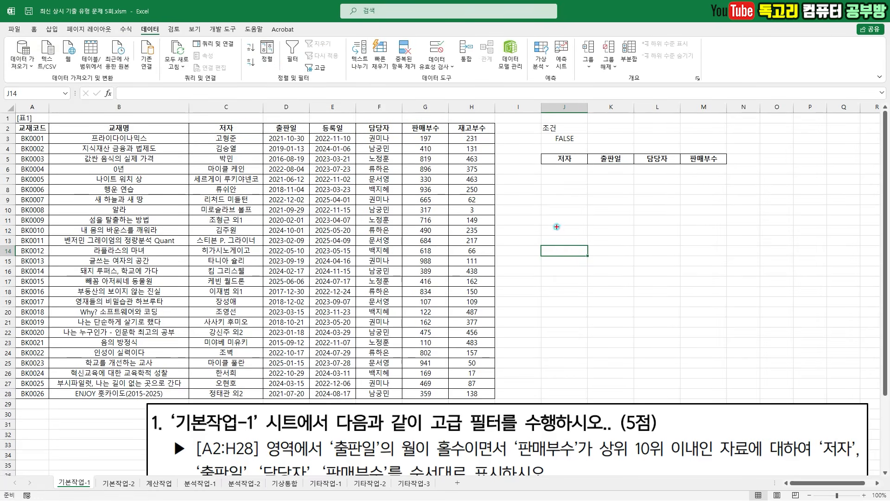
drag(198, 27, 132, 56)
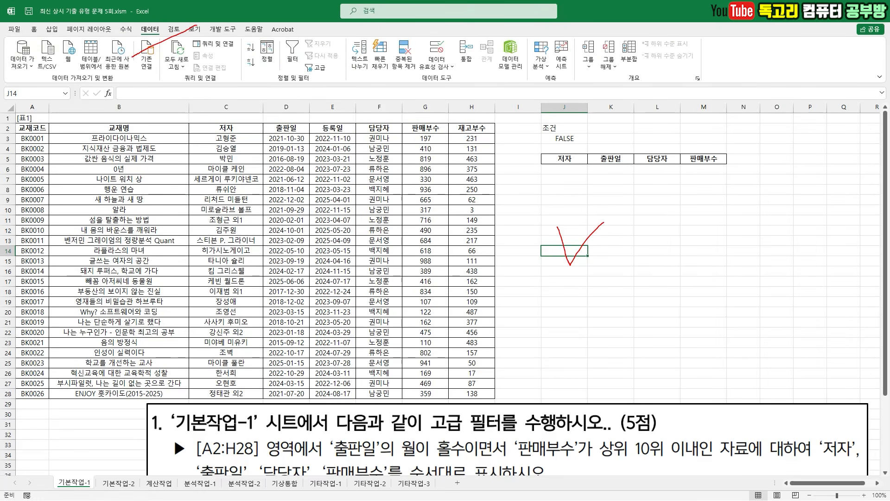
drag(350, 63, 316, 86)
click(318, 68)
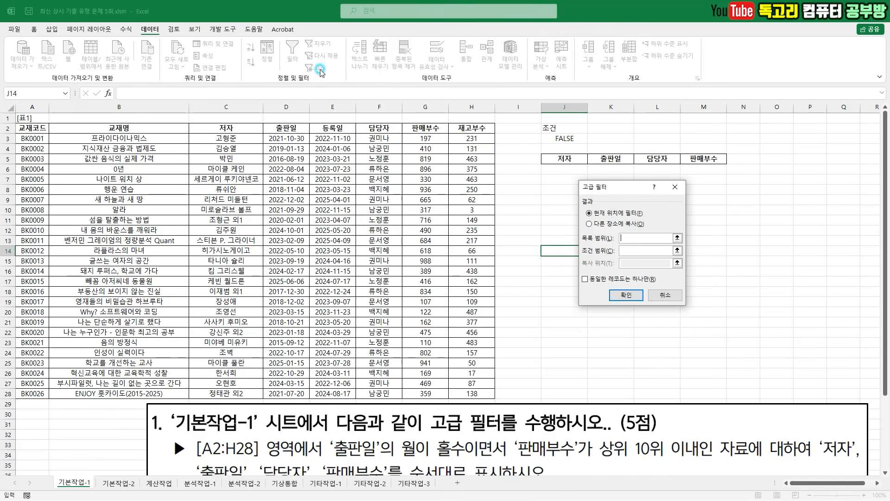
click(605, 225)
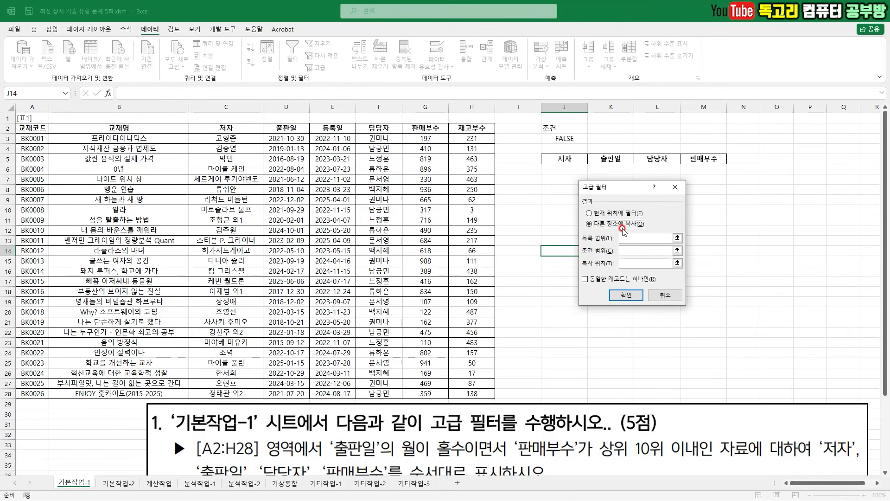
- Set the advanced filter's list range to $A$2:$H$28
click(636, 238)
click(89, 159)
drag(29, 129, 461, 393)
mouse_move(376, 332)
mouse_down()
mouse_move(465, 378)
mouse_move(418, 394)
mouse_up()
drag(633, 249, 645, 246)
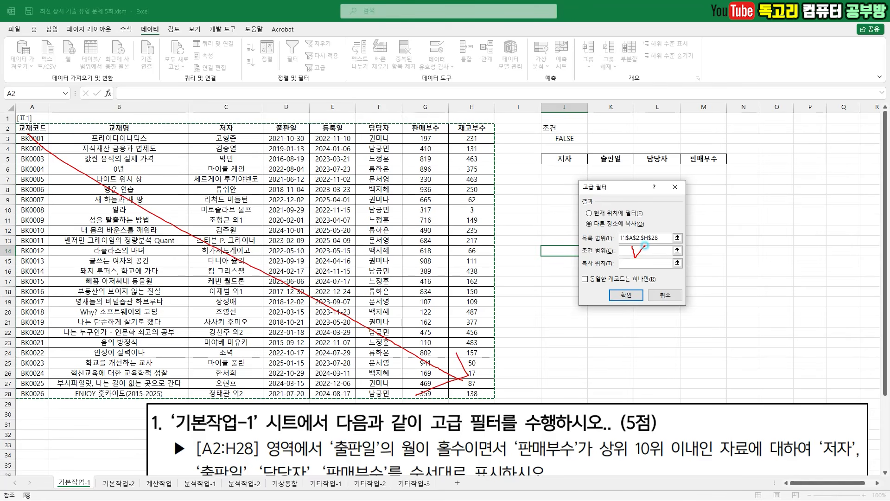
key(Escape)
- Set the criteria range to $J$2:$J$3 and the copy destination to $J$5:$M$5, and run the advanced filter
click(626, 249)
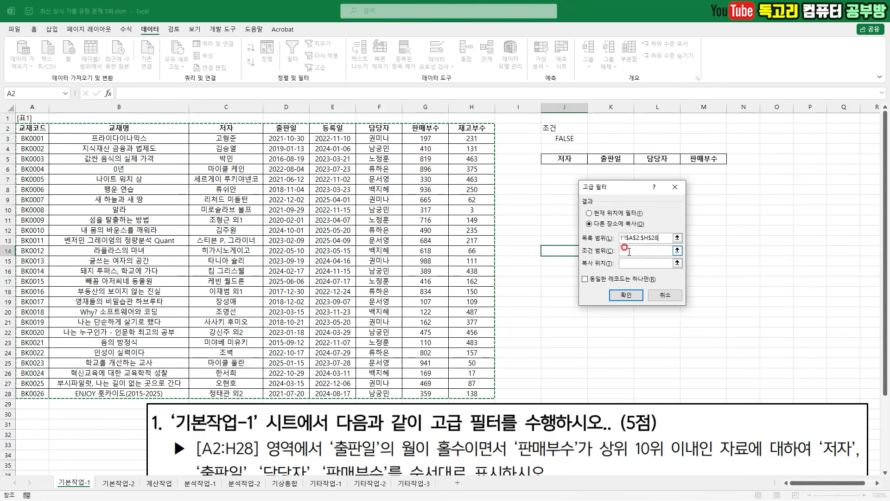
drag(563, 129, 695, 159)
click(628, 263)
drag(589, 158, 709, 159)
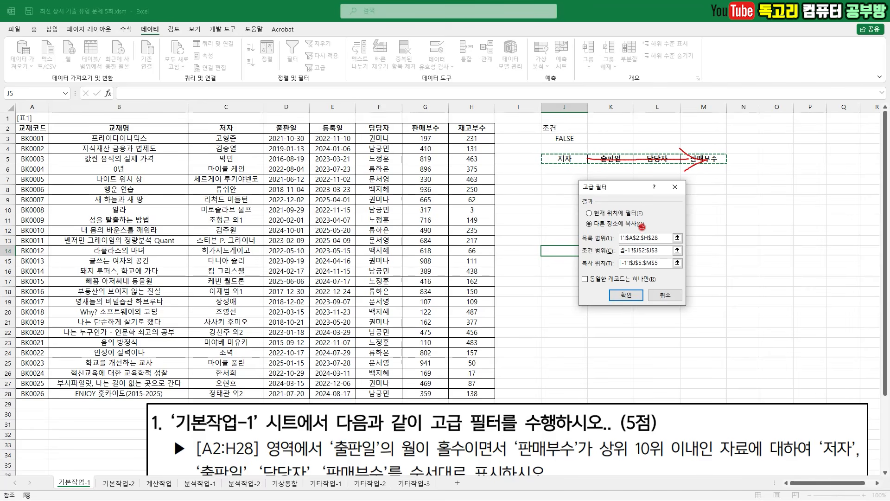
drag(653, 289, 611, 317)
click(626, 295)
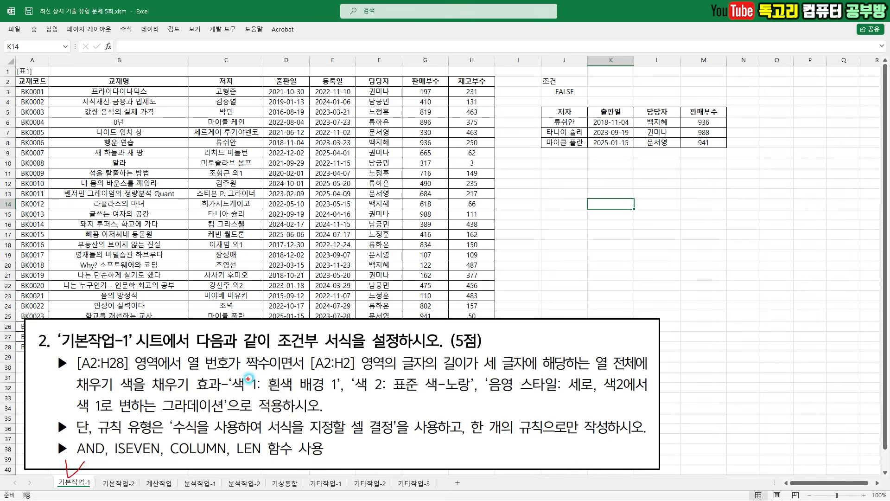
drag(268, 356, 348, 356)
drag(82, 375, 130, 375)
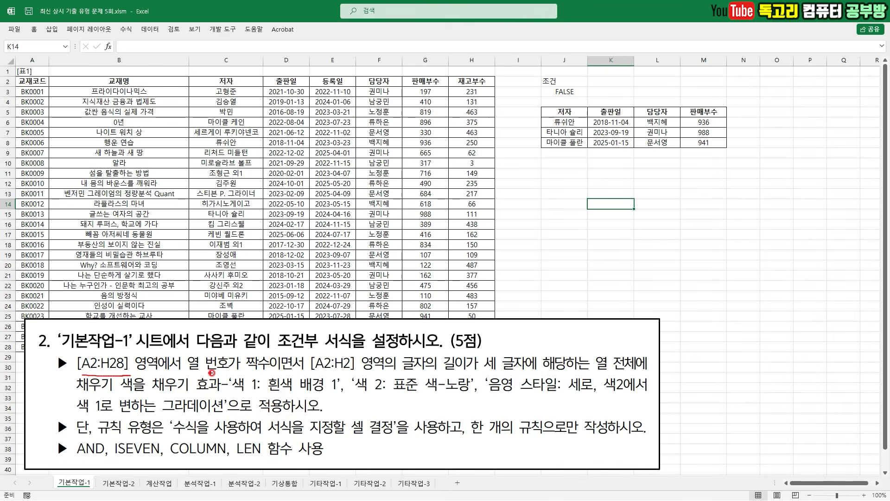
mouse_move(196, 373)
mouse_down()
mouse_move(277, 372)
mouse_move(316, 336)
mouse_up()
drag(72, 463, 114, 461)
drag(314, 375, 355, 372)
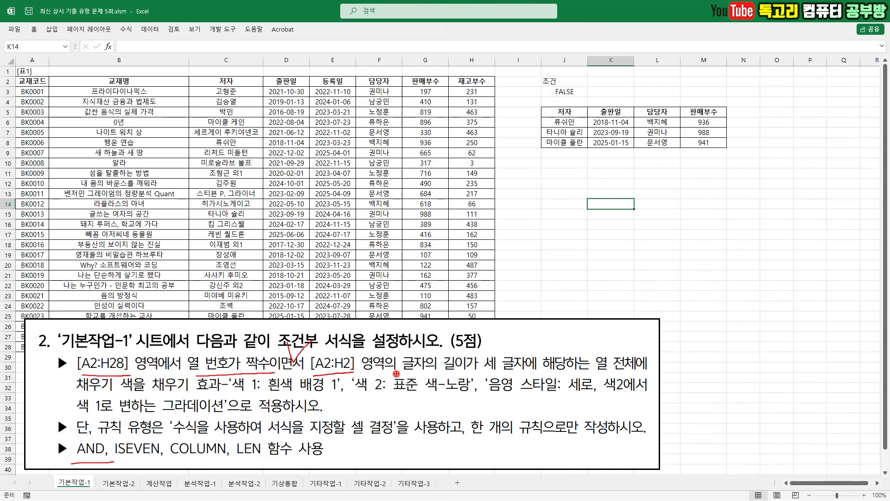
drag(483, 372, 626, 373)
drag(192, 395, 649, 396)
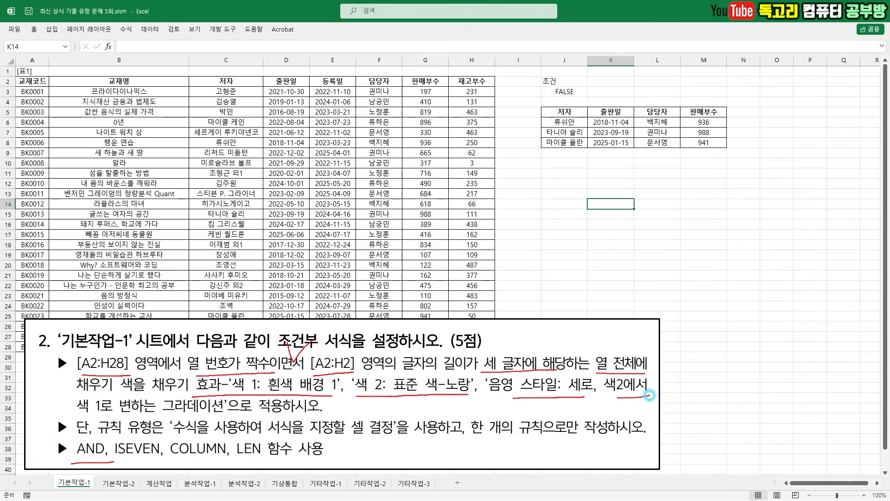
drag(73, 418, 209, 416)
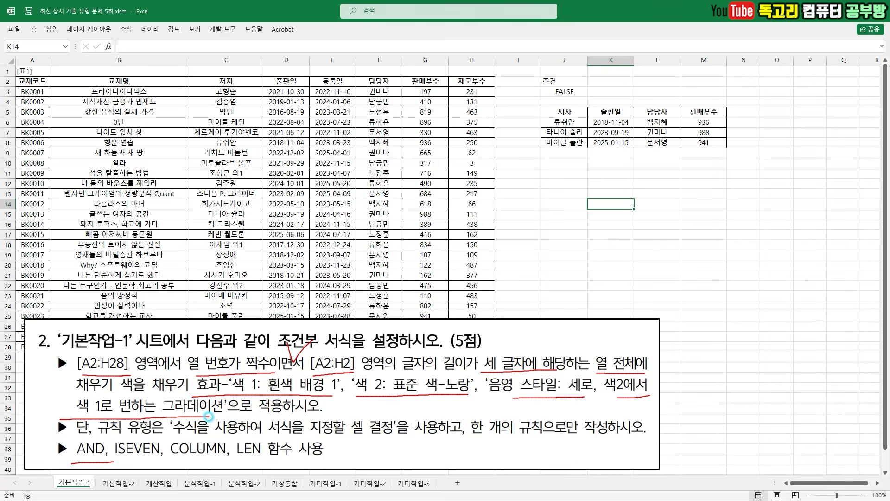
key(Escape)
- Select A2:H28 and start a new conditional formatting rule that uses a formula to determine which cells to format
drag(32, 81, 457, 343)
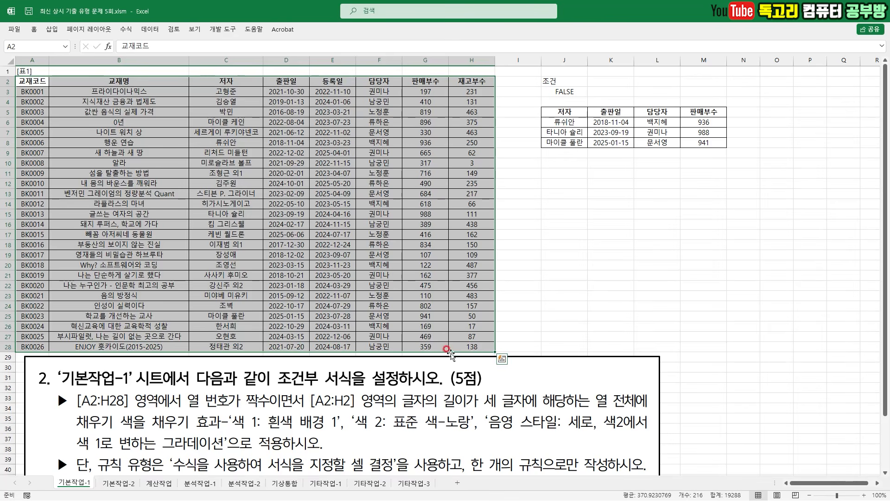
click(34, 29)
click(451, 67)
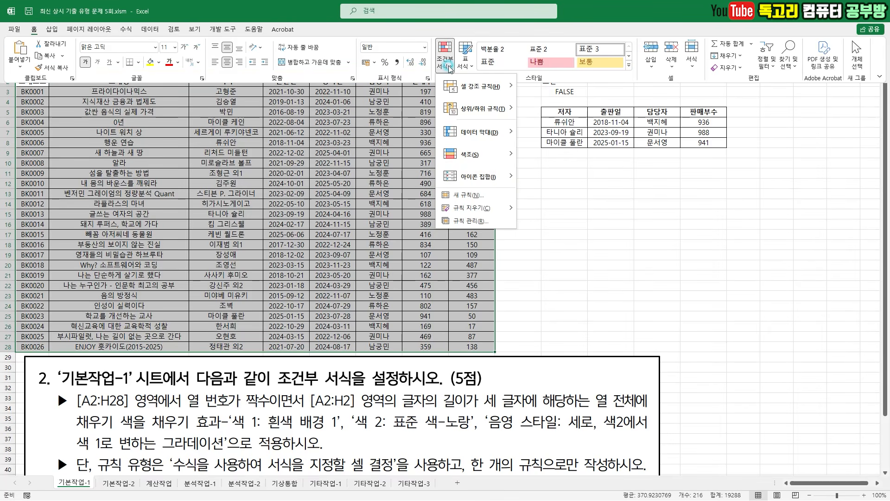
click(495, 197)
click(537, 237)
key(ctrl+2)
mouse_move(525, 266)
mouse_down()
mouse_move(529, 279)
mouse_move(555, 254)
mouse_up()
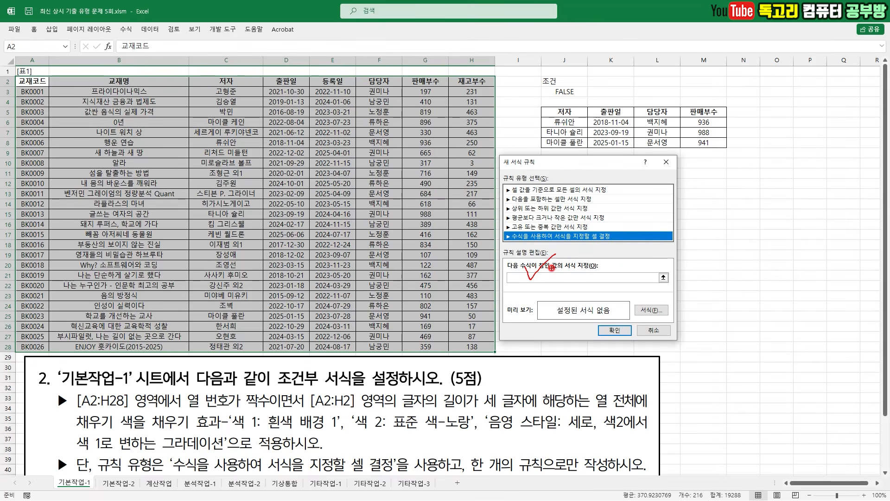
key(Escape)
- Begin the rule's formula with the even-column test =AND(ISEVEN(COLUMN(A$2)),
click(534, 276)
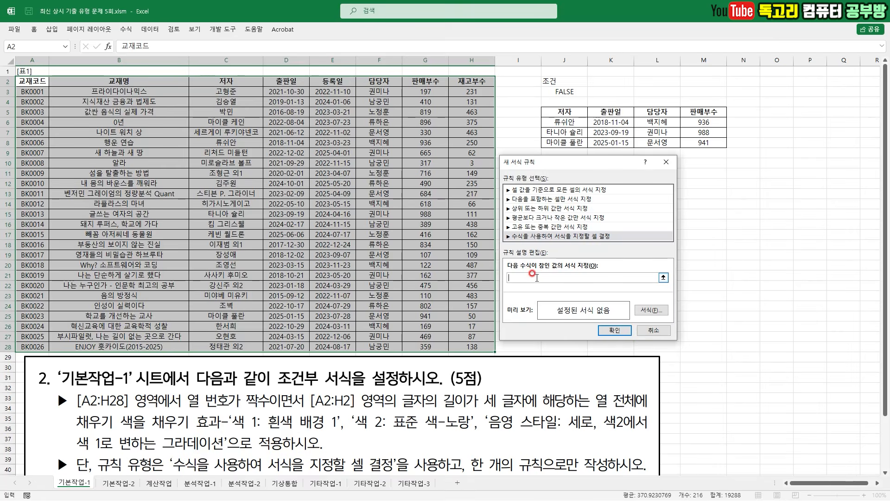
text(=AND()
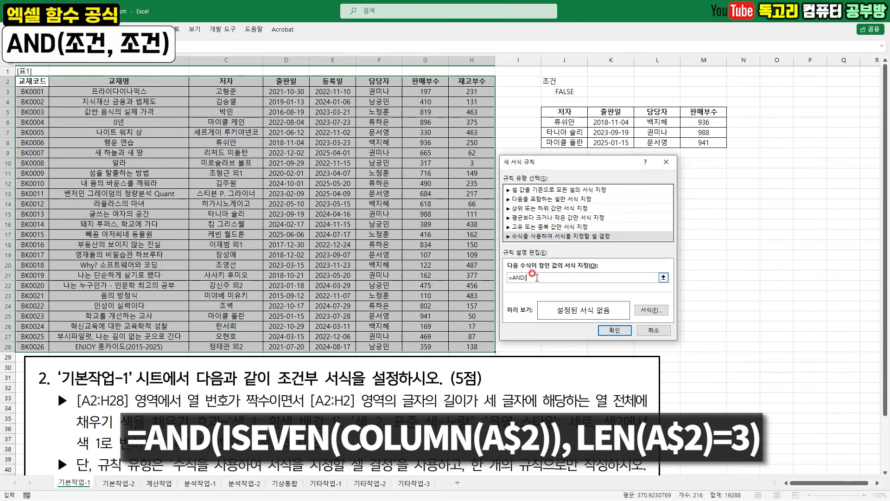
key(ctrl+2)
drag(188, 408, 302, 405)
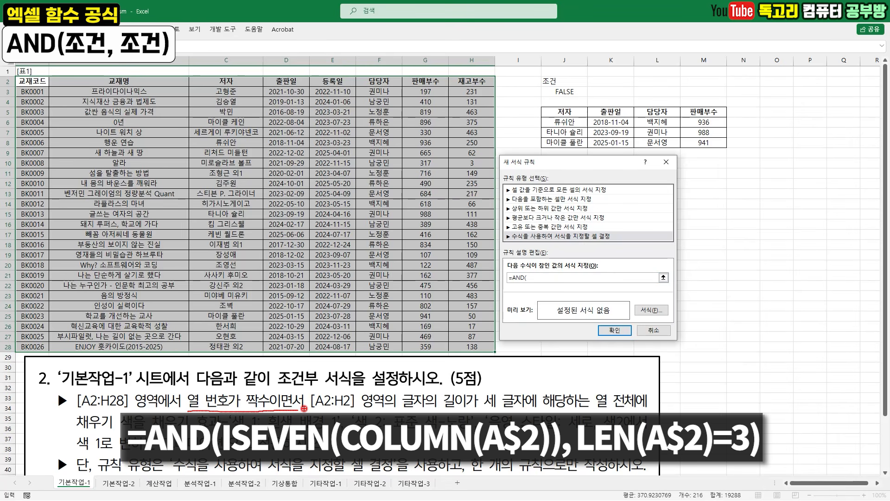
key(Escape)
click(540, 274)
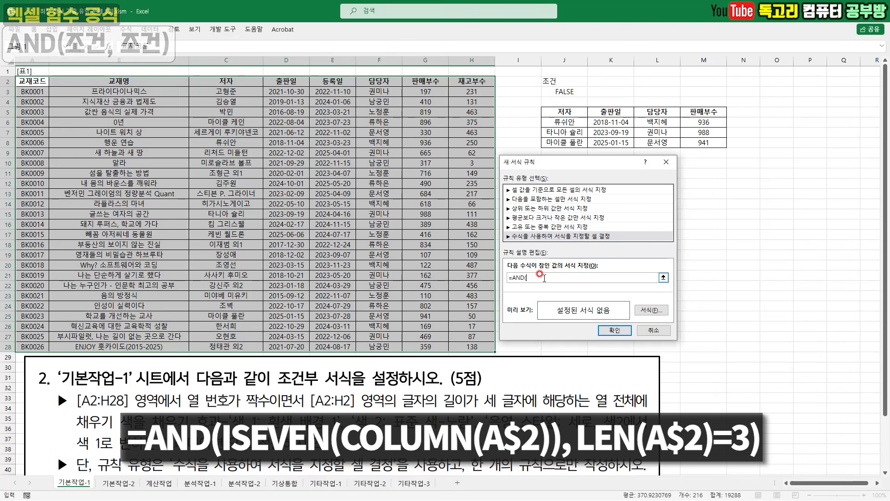
text(ISEV)
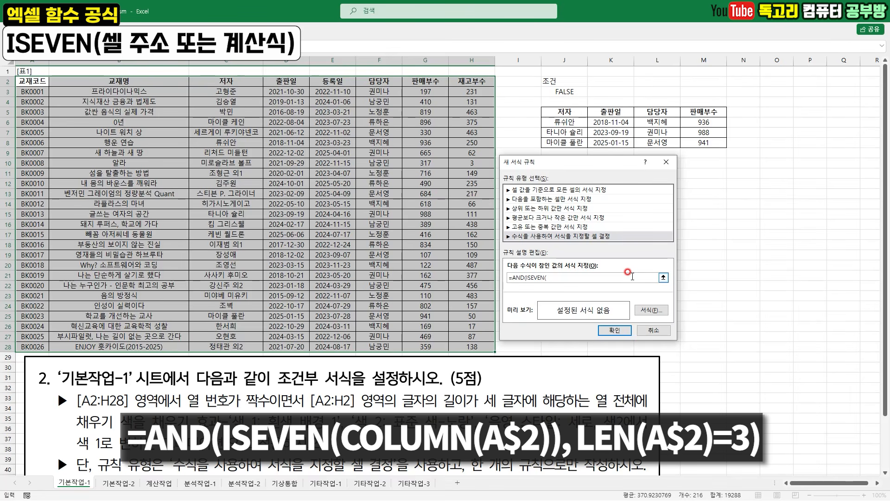
text(EN(COLUMN()
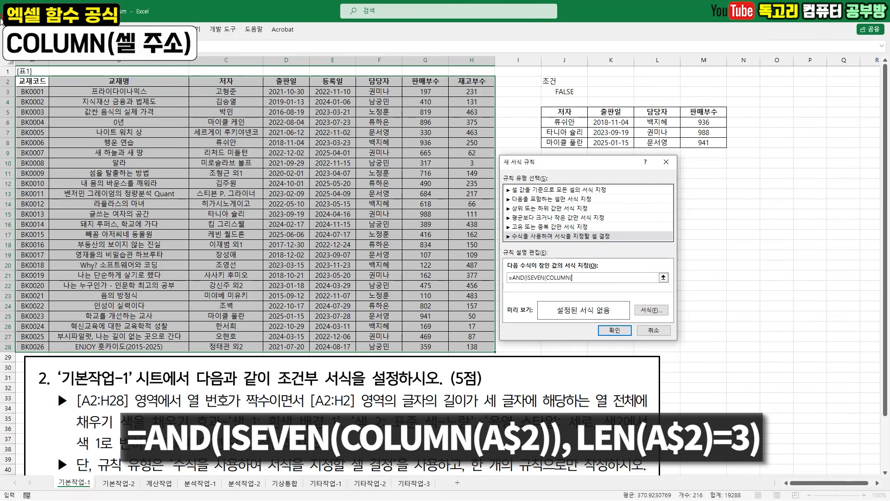
click(29, 81)
mouse_move(39, 92)
mouse_down()
mouse_move(20, 87)
mouse_move(28, 70)
mouse_move(48, 96)
mouse_up()
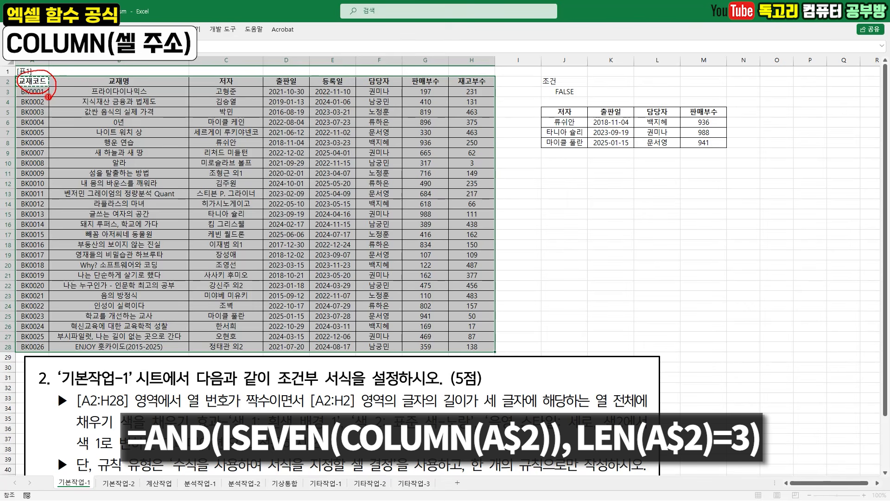
key(Return)
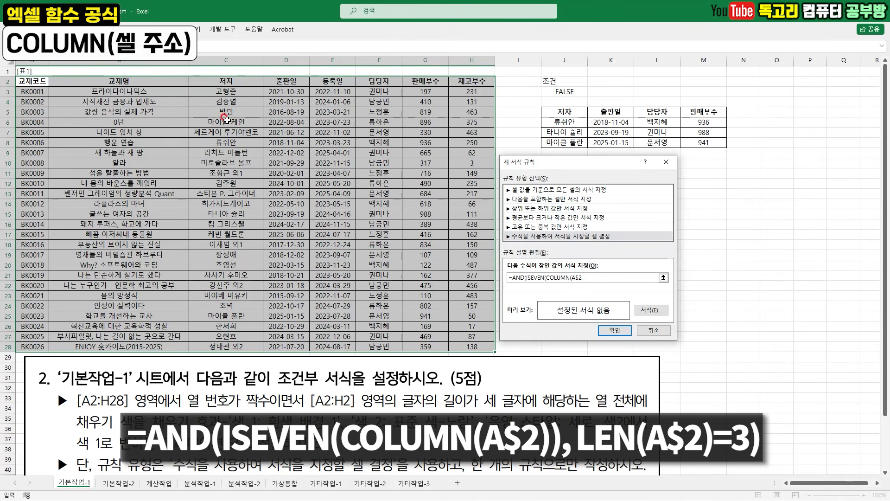
text()),)
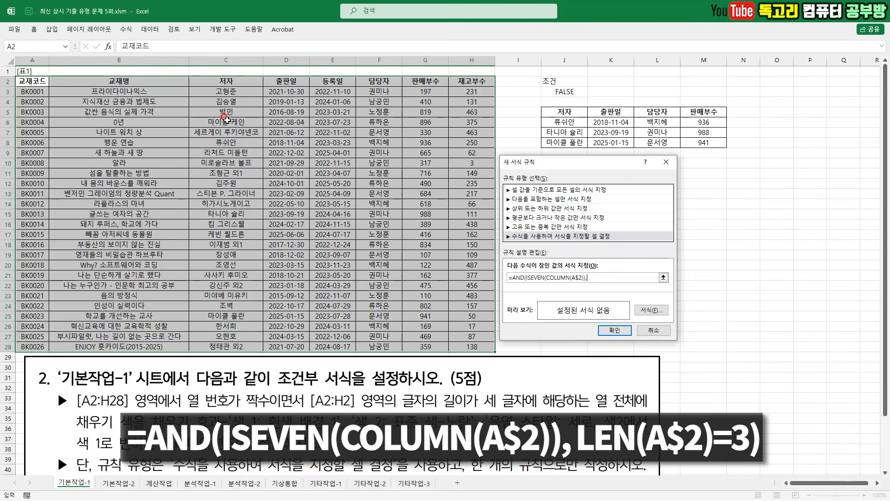
- Complete the rule's formula with the three-character header test LEN(A$2)=3 and close the AND function
click(587, 280)
mouse_move(555, 286)
mouse_down()
mouse_move(567, 287)
mouse_move(542, 287)
mouse_up()
click(664, 277)
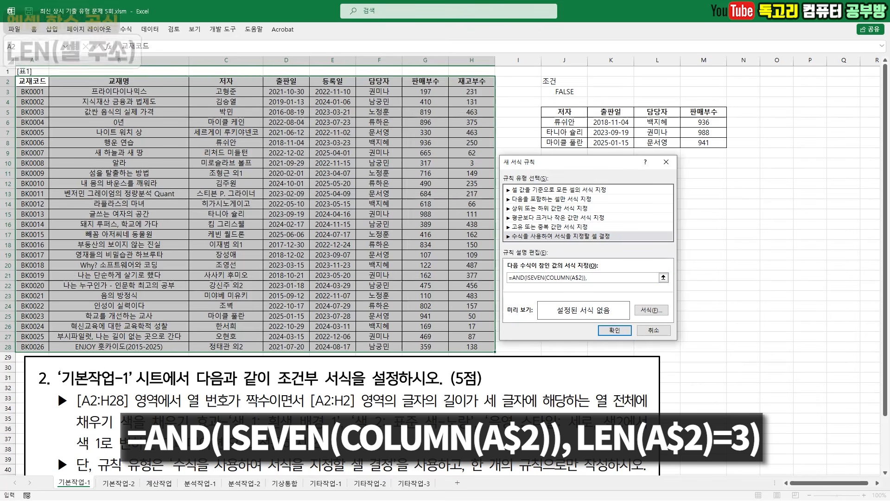
text(LEN()
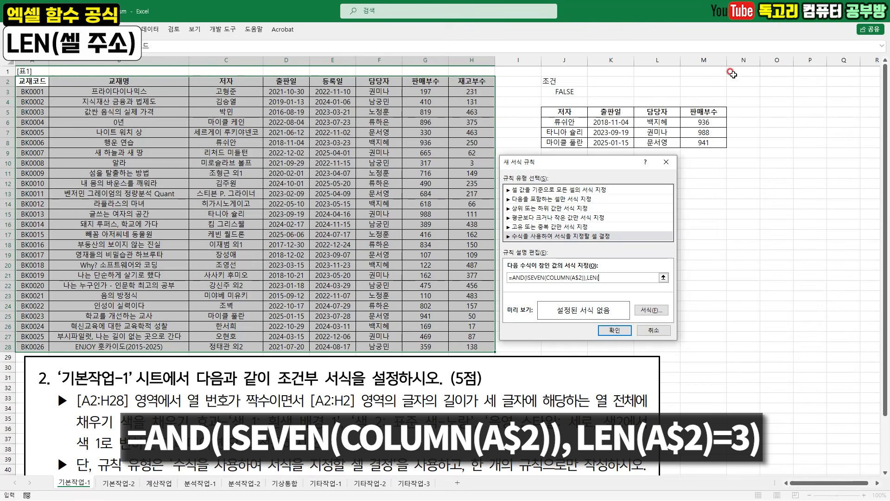
click(38, 81)
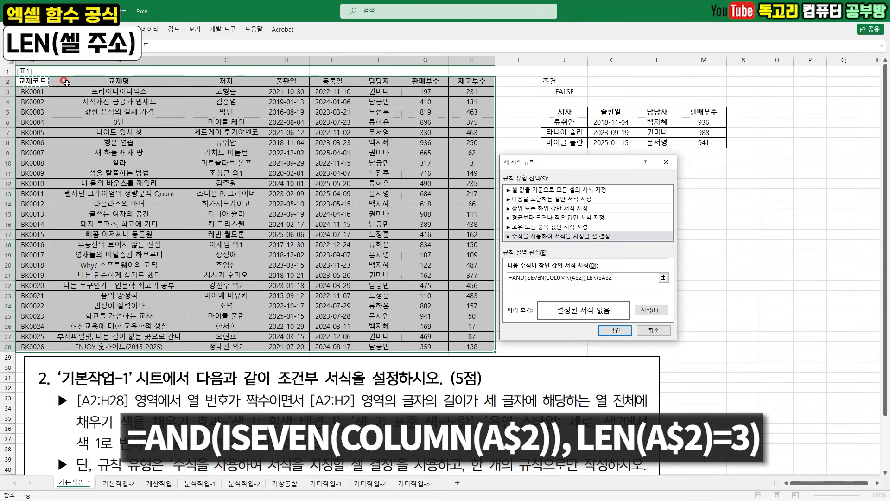
key(F4)
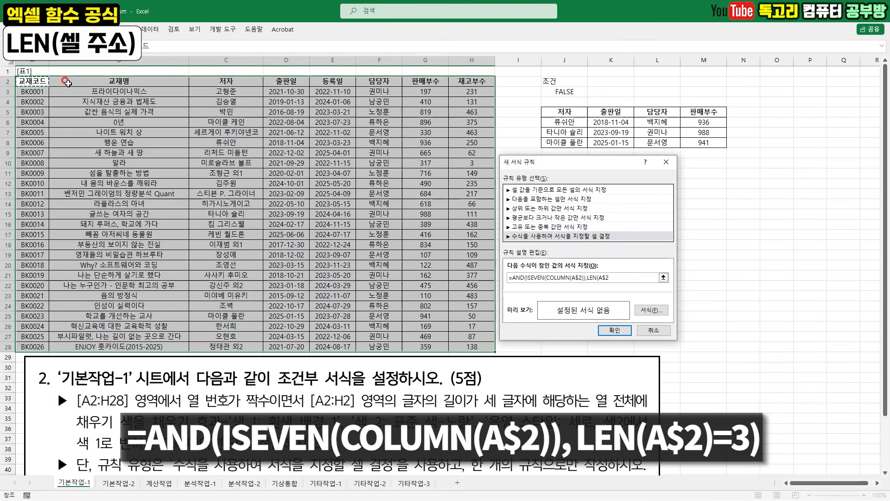
text())
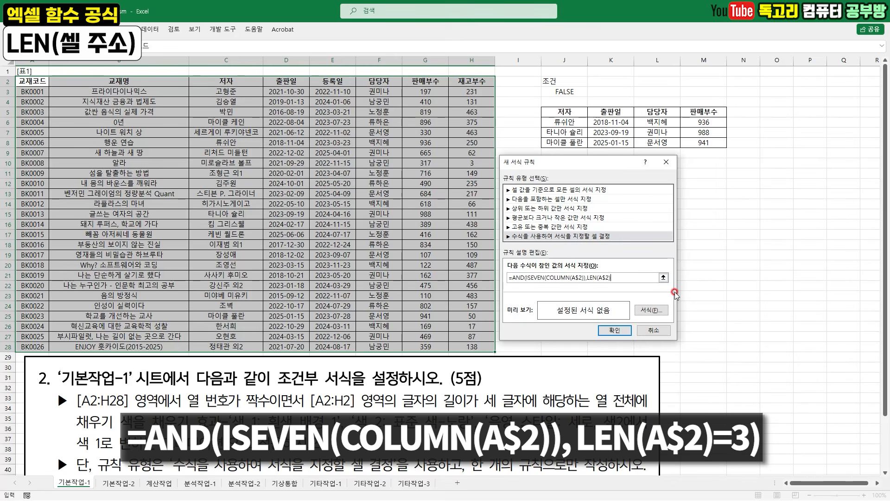
text(=3)
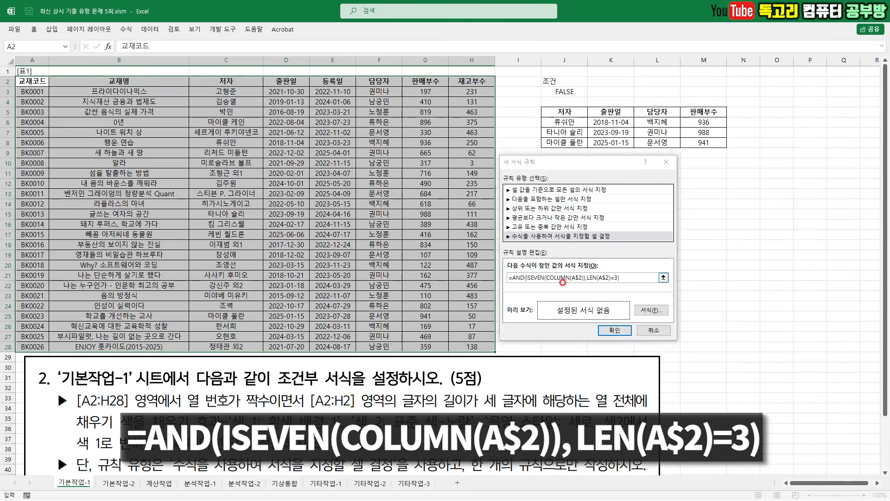
mouse_move(579, 285)
mouse_down()
mouse_move(546, 286)
mouse_move(617, 289)
mouse_up()
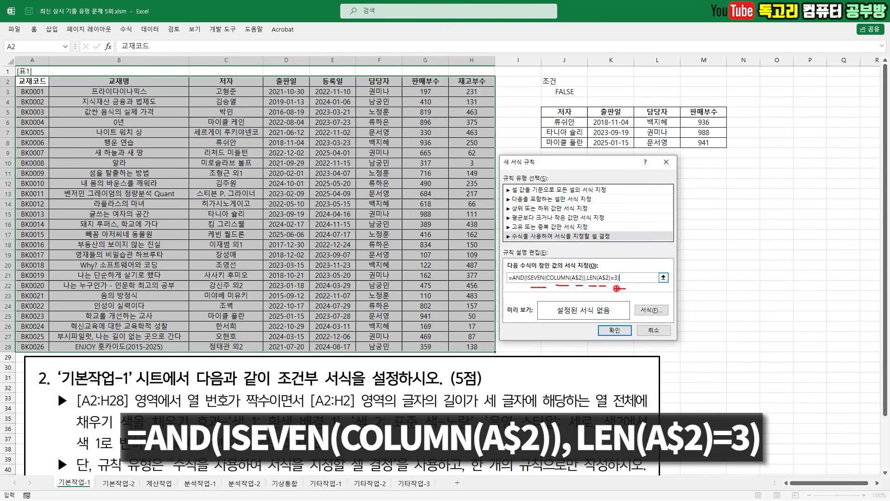
- Give the rule a two-color gradient fill with Color 1 set to White, Background 1 and Color 2 to standard Yellow
mouse_move(663, 316)
mouse_down()
mouse_move(644, 325)
mouse_move(656, 292)
mouse_move(654, 321)
mouse_up()
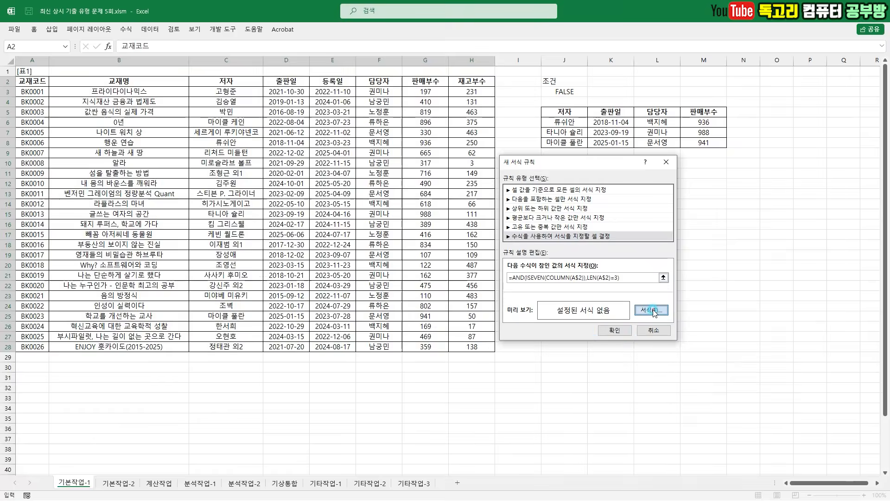
click(652, 311)
click(714, 189)
drag(713, 181, 734, 168)
mouse_move(656, 315)
mouse_down()
mouse_move(626, 310)
mouse_move(642, 292)
mouse_move(651, 324)
mouse_up()
click(648, 300)
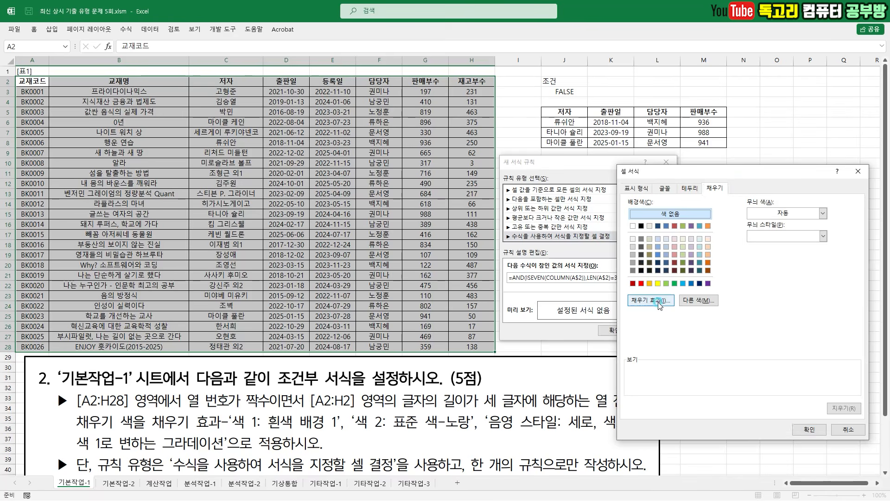
click(749, 236)
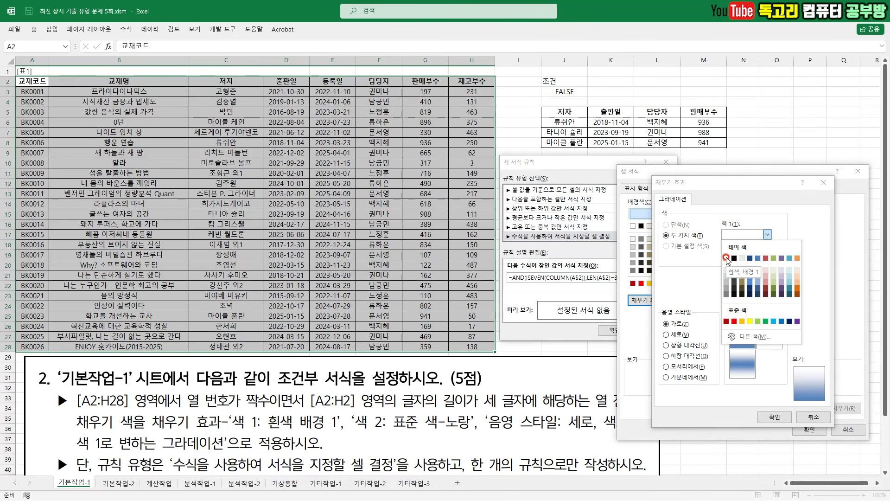
click(726, 257)
click(756, 256)
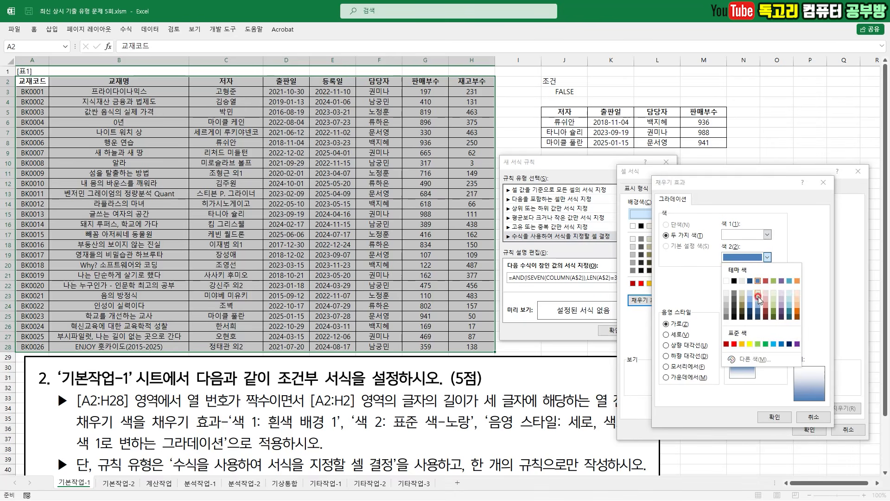
click(751, 344)
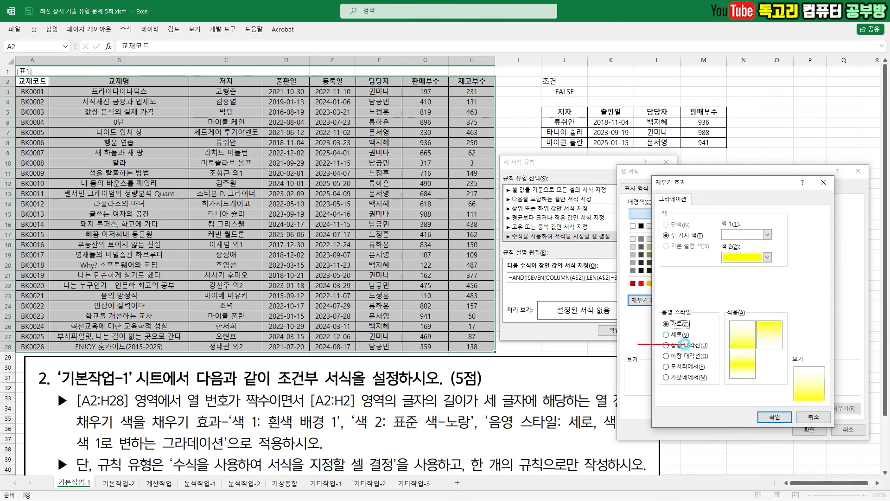
- Set the gradient to vertical (세로) shading running from yellow to white, and apply the conditional formatting rule
click(675, 335)
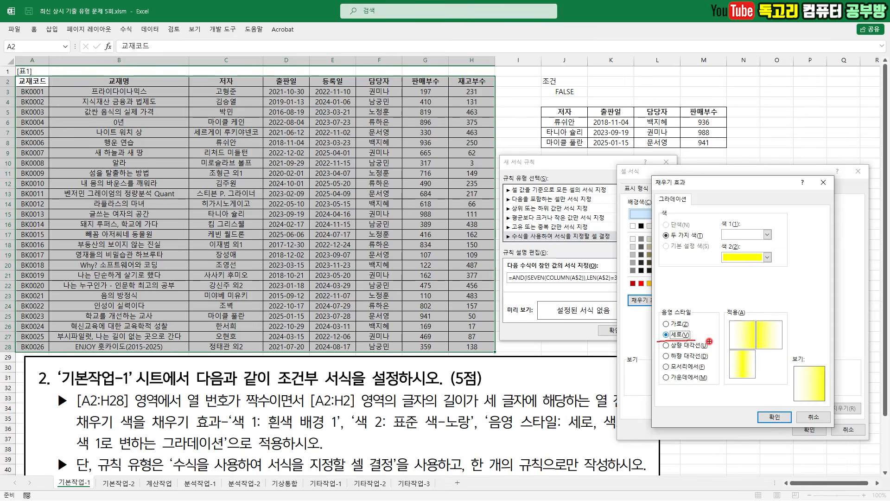
mouse_move(743, 271)
mouse_down()
mouse_move(725, 268)
mouse_move(746, 265)
mouse_move(733, 281)
mouse_up()
mouse_move(761, 244)
mouse_down()
mouse_move(748, 223)
mouse_move(770, 241)
mouse_move(763, 252)
mouse_up()
mouse_move(768, 349)
mouse_down()
mouse_move(765, 308)
mouse_move(776, 356)
mouse_up()
key(Escape)
click(775, 338)
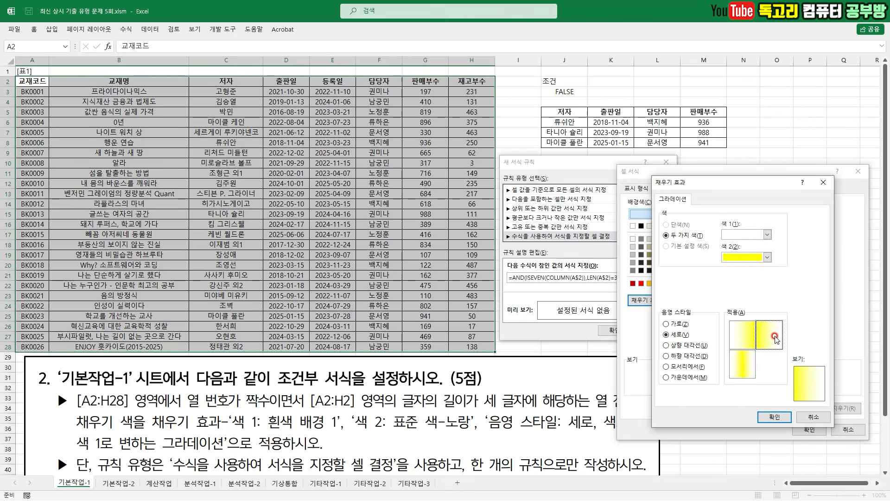
click(775, 417)
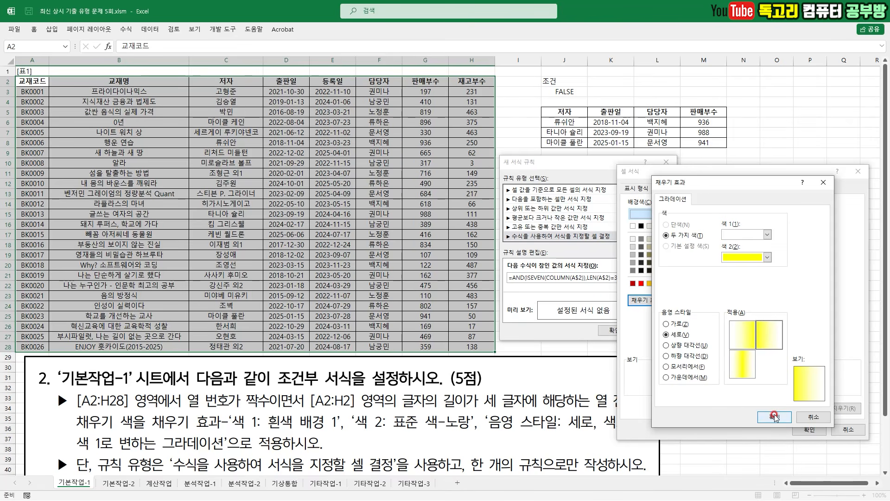
click(803, 431)
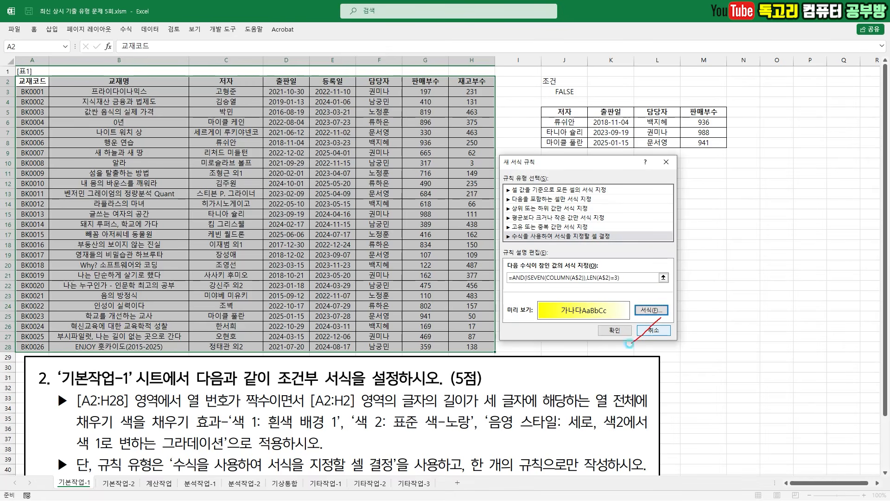
click(613, 330)
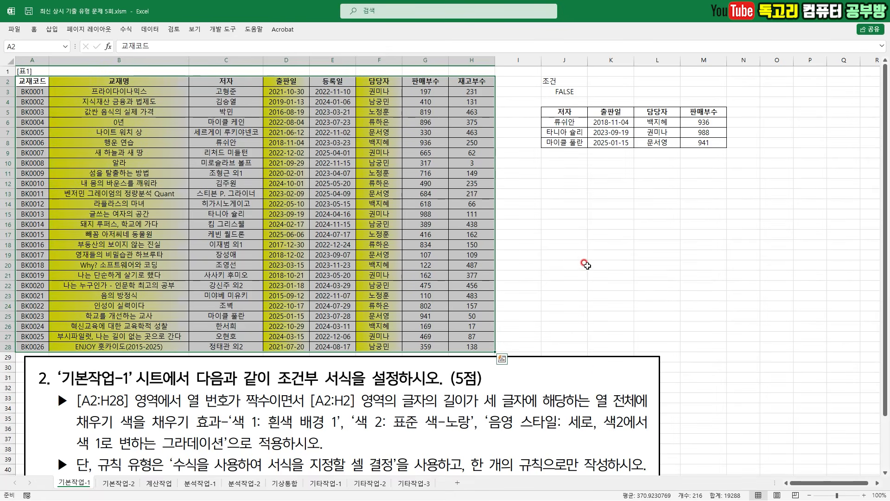
click(576, 250)
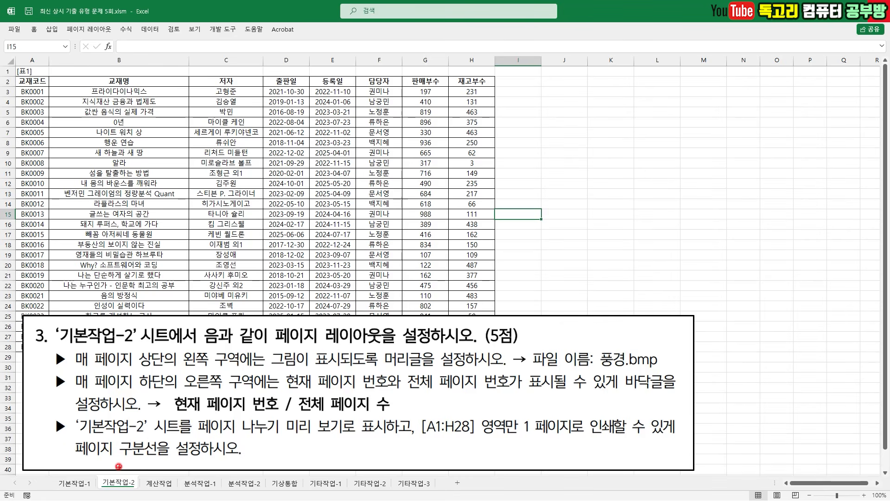
drag(116, 464, 135, 446)
drag(286, 342, 365, 344)
drag(143, 368, 347, 366)
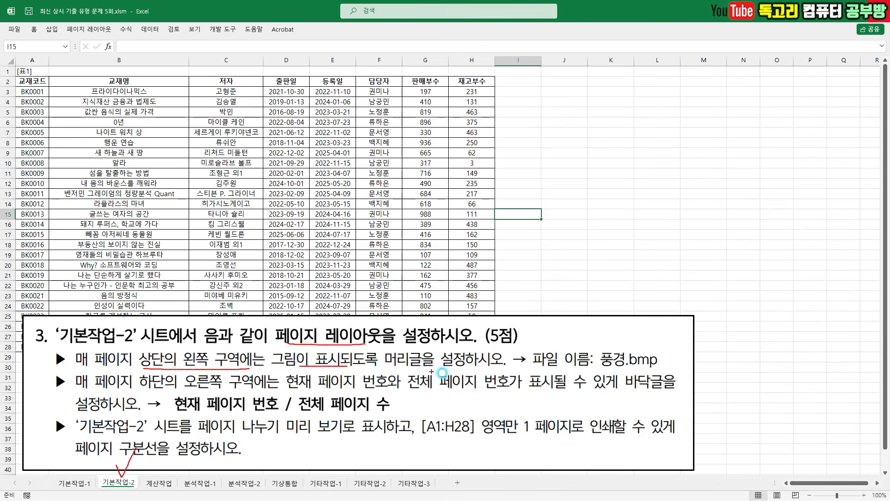
mouse_move(620, 371)
mouse_down()
mouse_move(590, 361)
mouse_move(678, 356)
mouse_move(642, 379)
mouse_up()
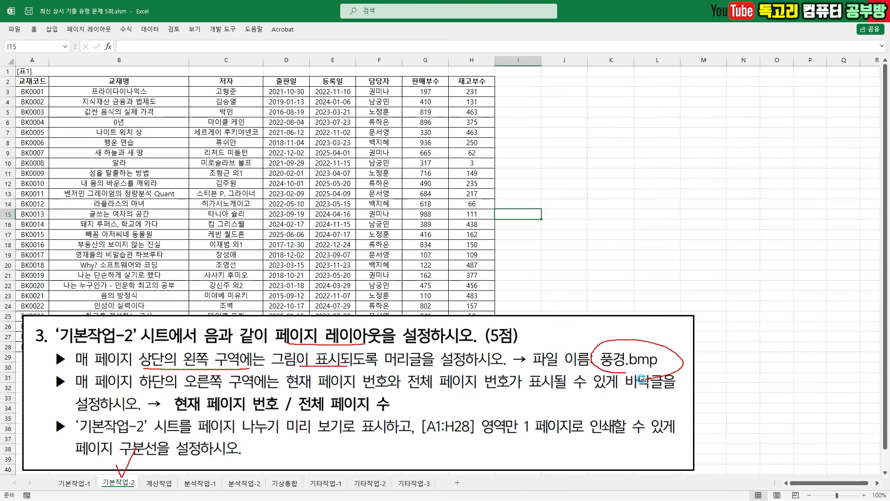
drag(138, 393, 372, 383)
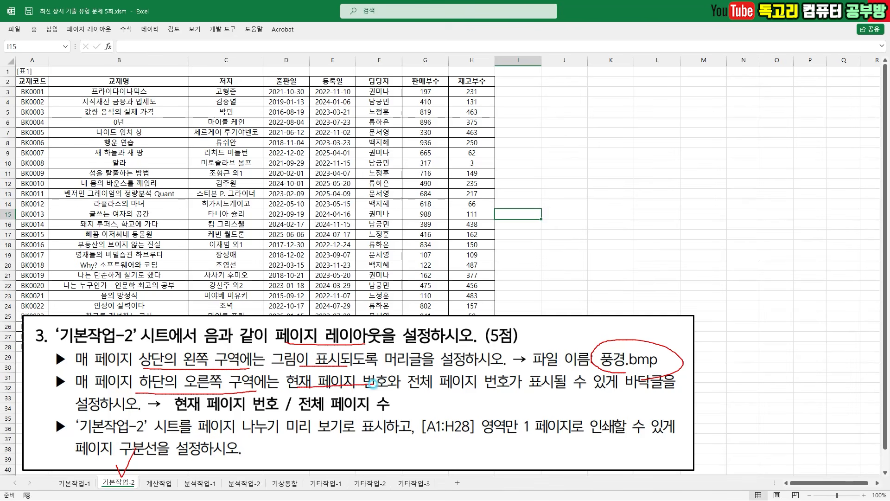
- Examine the 기본작업-2 task's requirements for the footer page numbers, Page Break Preview and one-page printing of A1:H28
drag(433, 391, 501, 389)
mouse_move(654, 394)
mouse_down()
mouse_move(621, 370)
mouse_move(640, 397)
mouse_up()
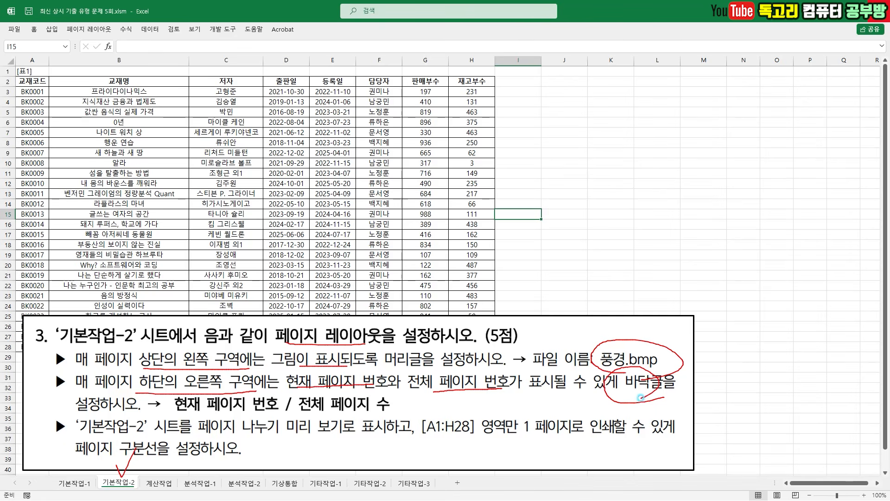
mouse_move(208, 416)
mouse_down()
mouse_move(272, 414)
mouse_move(320, 386)
mouse_move(395, 413)
mouse_up()
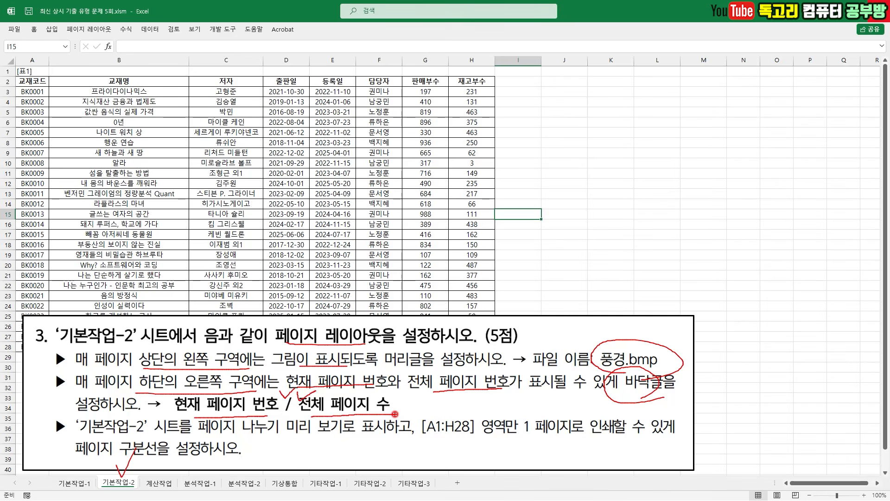
key(e)
drag(163, 436, 360, 436)
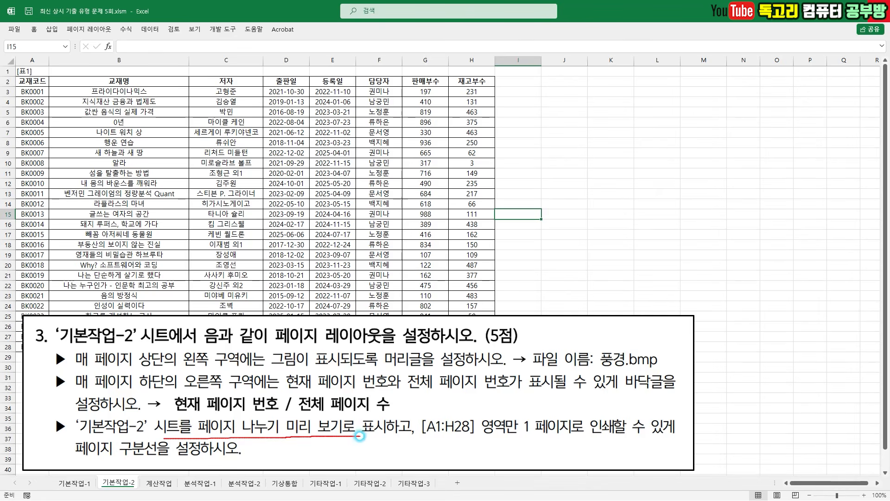
key(e)
drag(422, 438, 610, 440)
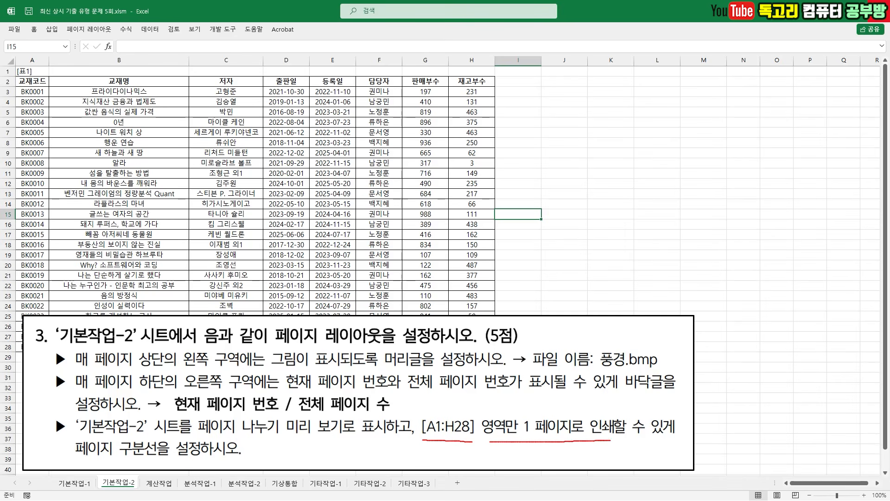
drag(67, 459, 203, 459)
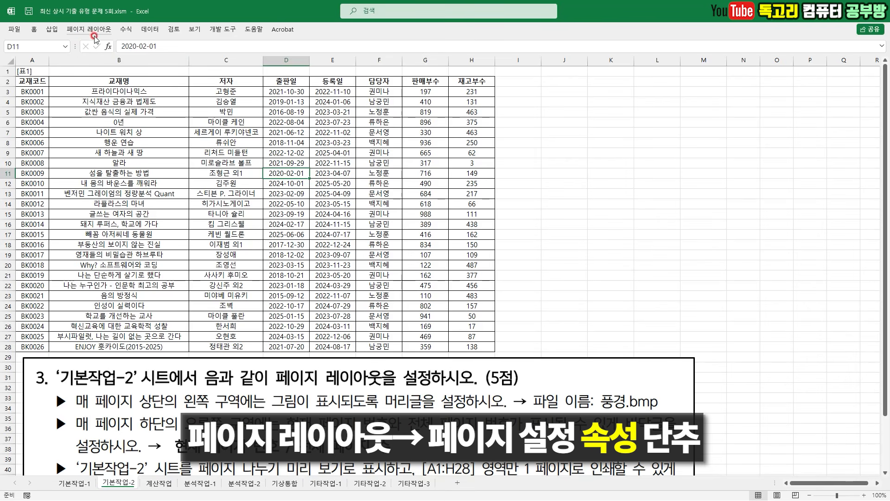
- Open the custom header editor in the page setup of the 기본작업-2 sheet
mouse_move(254, 162)
mouse_down()
mouse_move(263, 180)
mouse_move(321, 148)
mouse_up()
key(Escape)
click(94, 30)
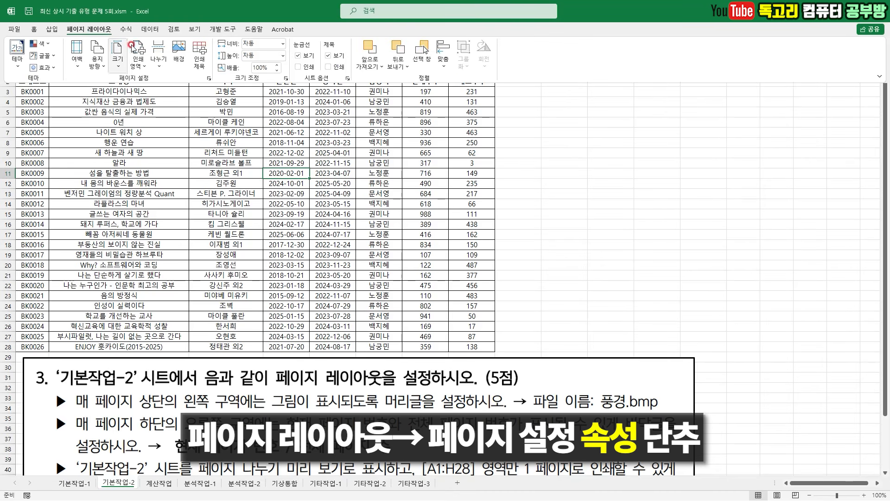
mouse_move(216, 82)
mouse_down()
mouse_move(200, 89)
mouse_move(215, 70)
mouse_up()
key(Escape)
click(94, 30)
click(209, 78)
click(361, 131)
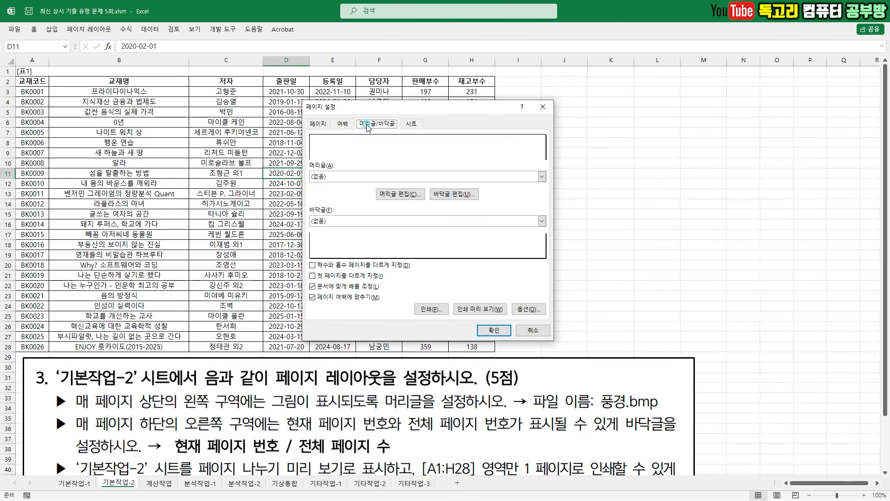
click(406, 194)
- Insert the picture 풍경.bmp from the 스프레드시트 folder into the header's left section and accept the header
drag(291, 275, 320, 245)
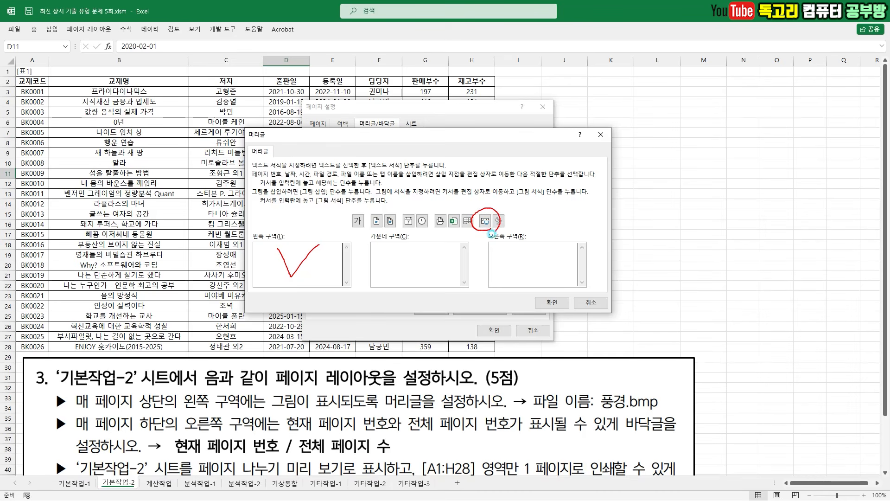
click(485, 221)
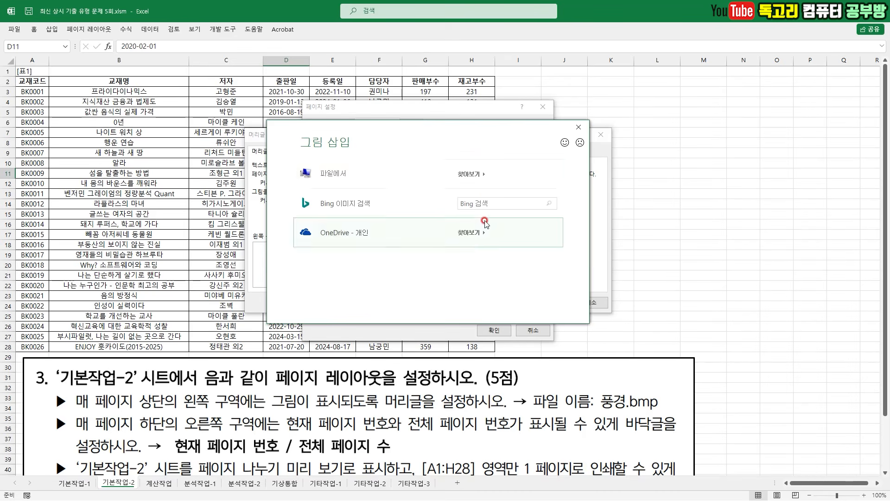
click(470, 175)
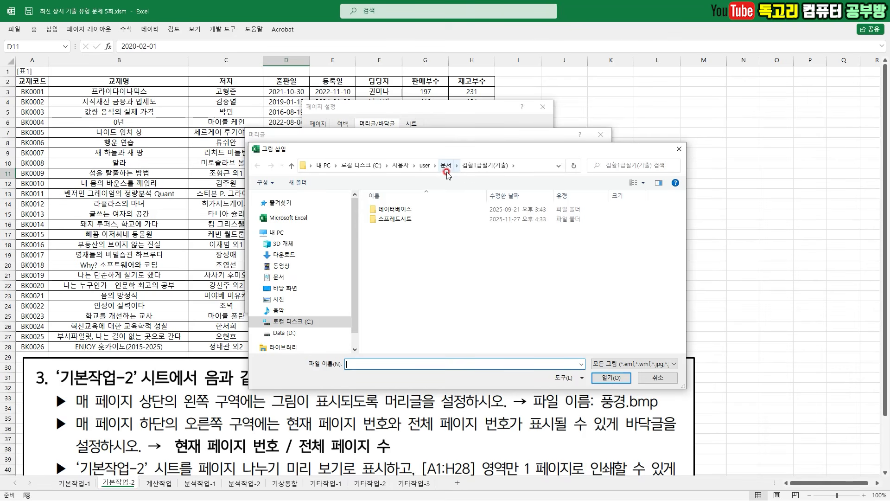
drag(475, 176, 521, 175)
drag(427, 217, 400, 235)
double_click(404, 221)
click(403, 225)
drag(443, 227, 374, 277)
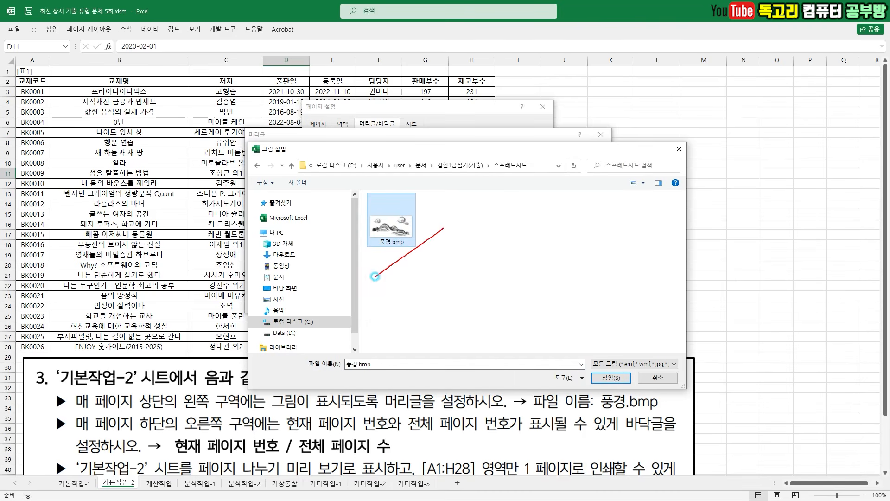
drag(662, 353, 566, 423)
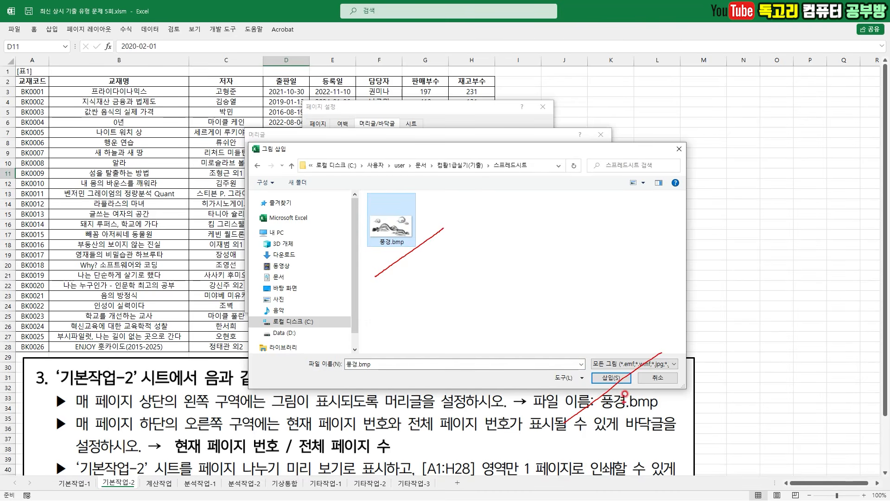
click(614, 378)
mouse_move(550, 315)
mouse_down()
mouse_move(563, 274)
mouse_move(542, 322)
mouse_up()
click(552, 302)
- Set the footer's right section to &[페이지 번호] / &[전체 페이지 수] and apply the page setup
mouse_move(478, 204)
mouse_down()
mouse_move(452, 216)
mouse_move(459, 169)
mouse_move(479, 224)
mouse_up()
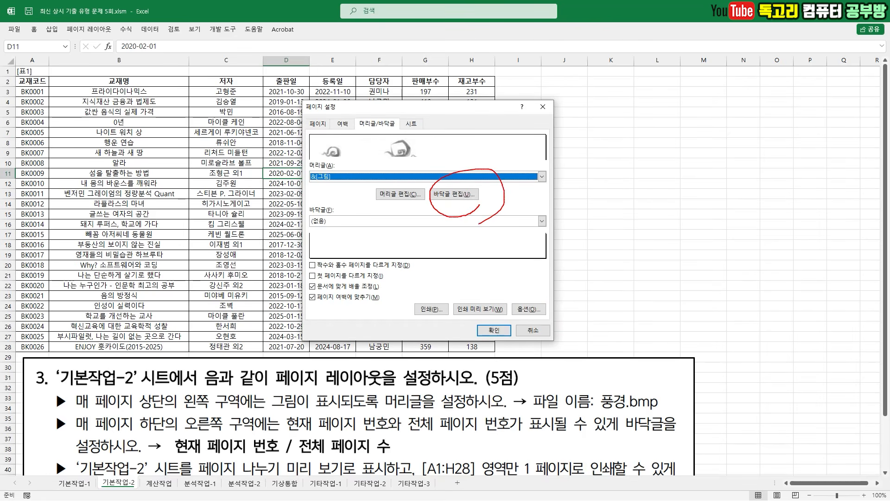
click(466, 194)
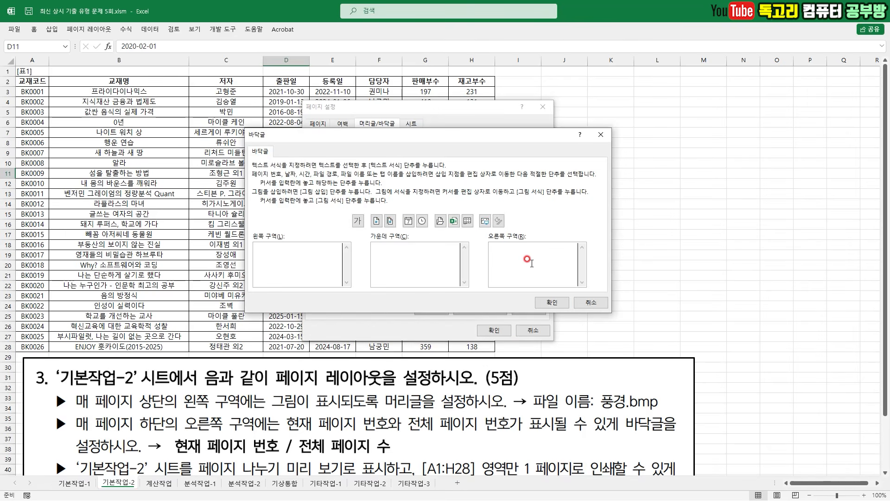
mouse_move(522, 250)
mouse_down()
mouse_move(533, 269)
mouse_move(560, 242)
mouse_up()
click(376, 221)
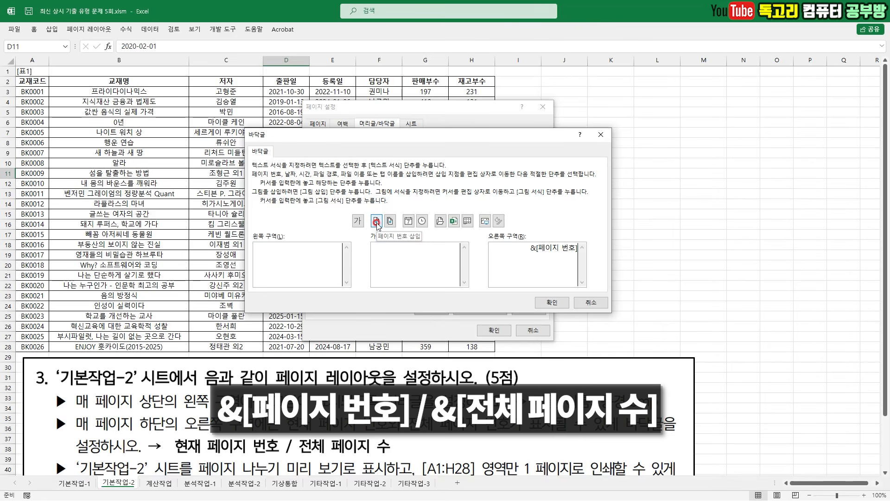
text(/)
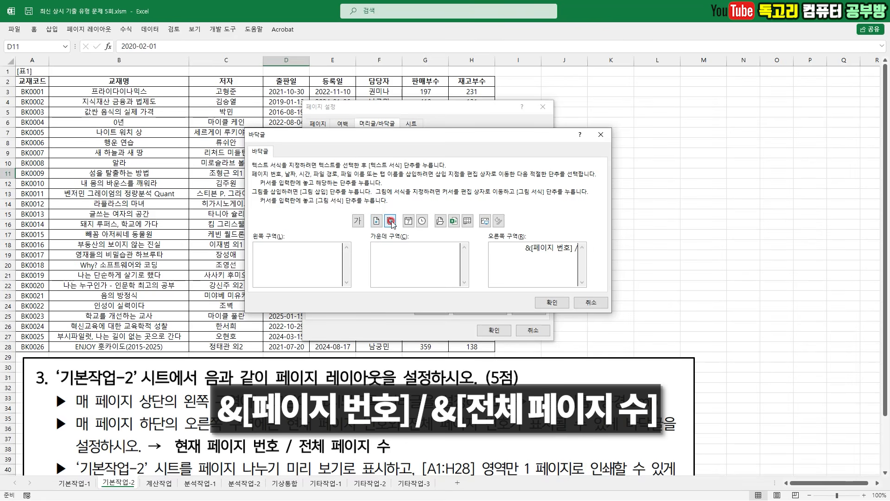
click(392, 222)
click(546, 303)
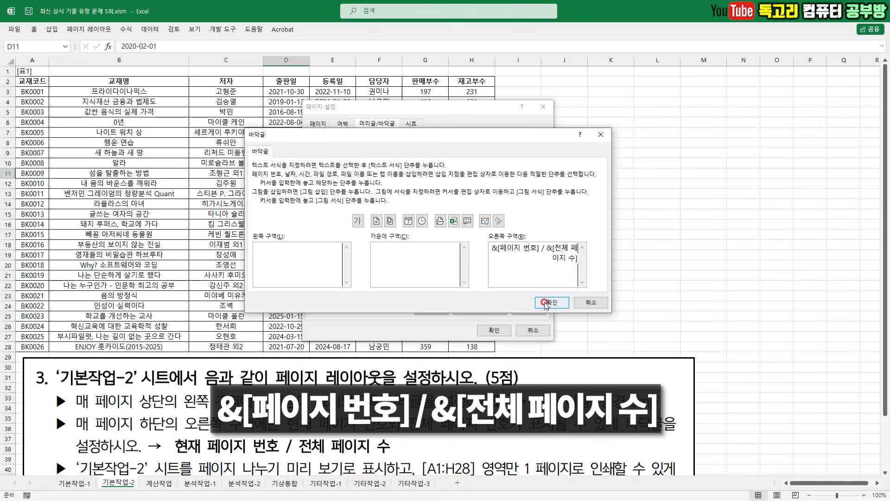
click(494, 330)
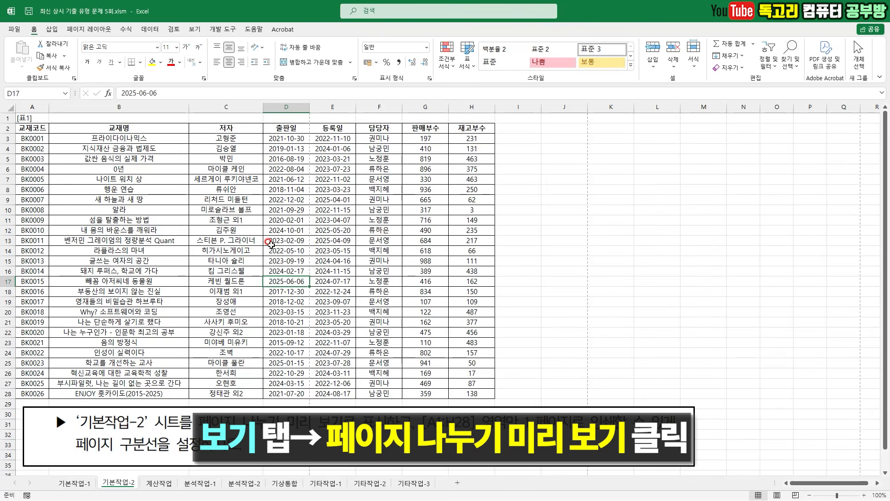
- Display the 기본작업-2 sheet in Page Break Preview (페이지 나누기 미리 보기)
key(ctrl+2)
mouse_move(253, 217)
mouse_down()
mouse_move(264, 253)
mouse_move(295, 211)
mouse_up()
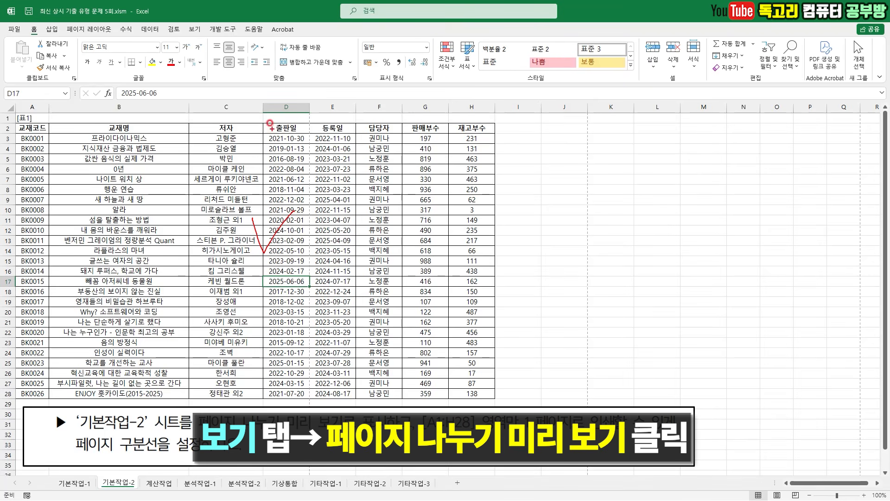
key(Escape)
click(195, 29)
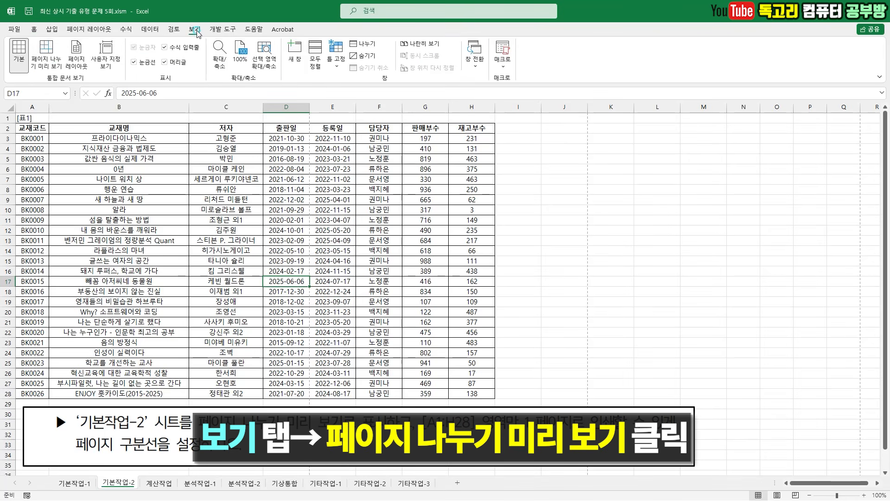
mouse_move(74, 62)
mouse_down()
mouse_move(28, 83)
mouse_move(40, 21)
mouse_move(68, 79)
mouse_up()
key(Escape)
click(46, 53)
- Shrink the print area's outer page boundary to cover only the range A1:H28
mouse_move(285, 299)
mouse_down()
mouse_move(290, 280)
mouse_move(250, 277)
mouse_move(241, 302)
mouse_up()
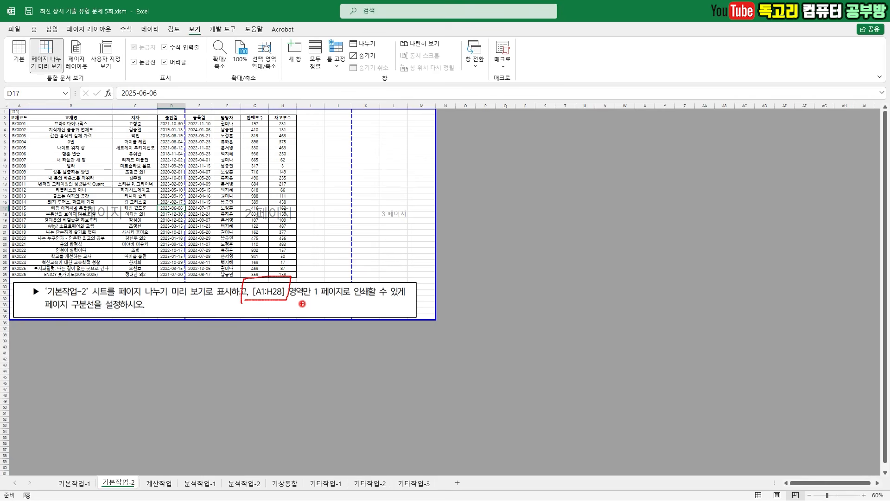
key(Escape)
mouse_move(456, 323)
mouse_down()
mouse_move(430, 331)
mouse_move(433, 297)
mouse_move(441, 328)
mouse_move(405, 294)
mouse_move(296, 277)
mouse_up()
key(Escape)
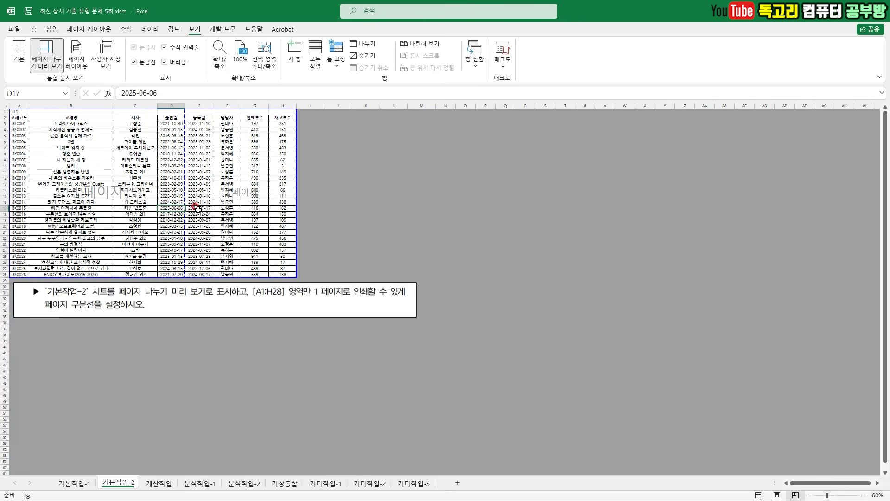
- Move the vertical page break after column D out to column H's edge so A1:H28 prints on one page
mouse_move(181, 192)
mouse_down()
mouse_move(192, 218)
mouse_move(216, 227)
mouse_move(293, 223)
mouse_up()
key(Escape)
drag(185, 221, 297, 216)
click(235, 209)
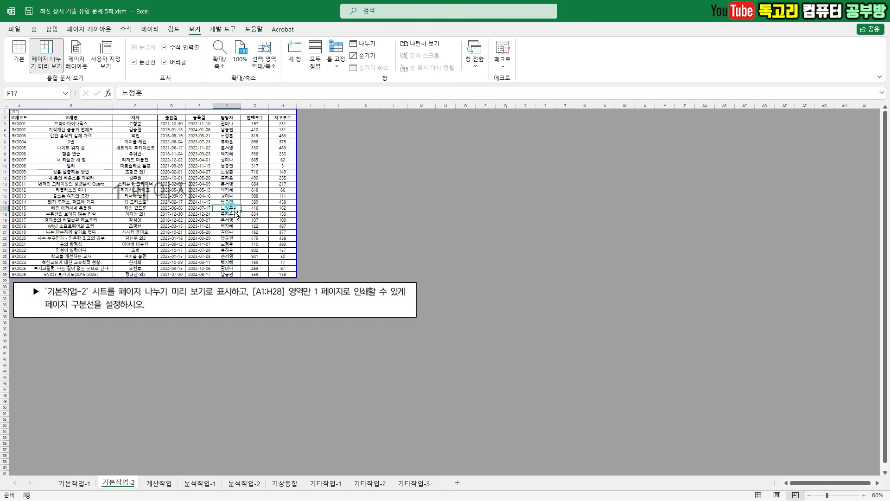
- On the 계산작업 sheet, examine the 담당교수 task's source table, display example and required REPLACE, INDEX and MATCH functions
scroll(186, 219, up, 3)
click(407, 237)
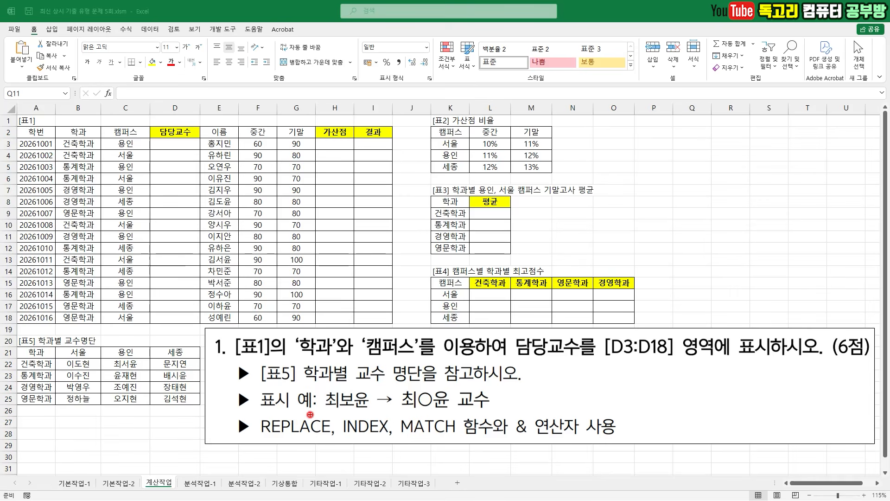
drag(151, 461, 187, 450)
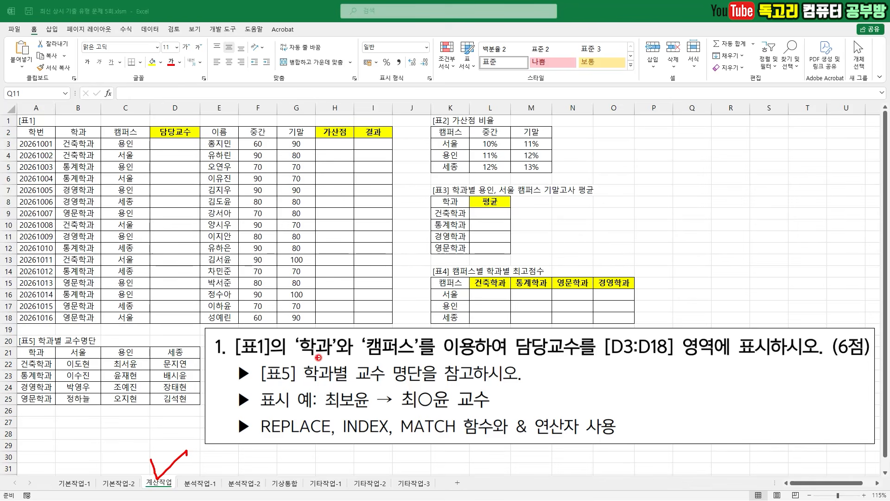
drag(251, 359, 419, 361)
drag(532, 360, 746, 363)
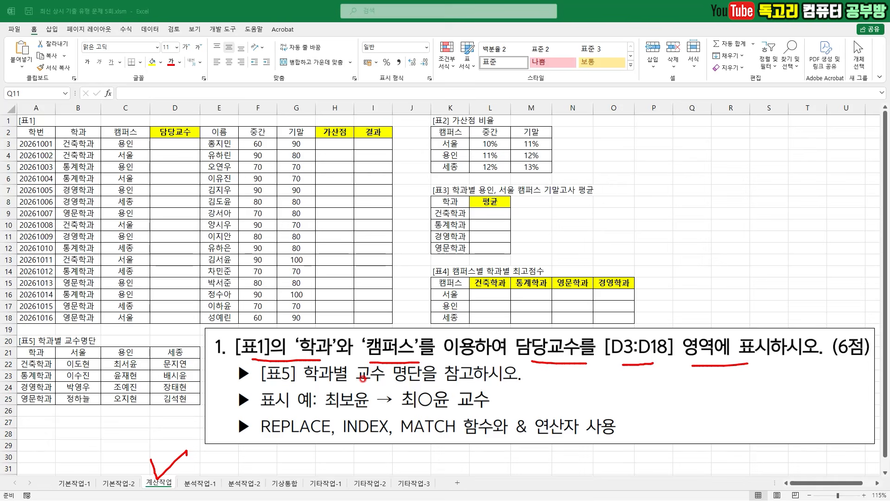
drag(305, 385, 420, 384)
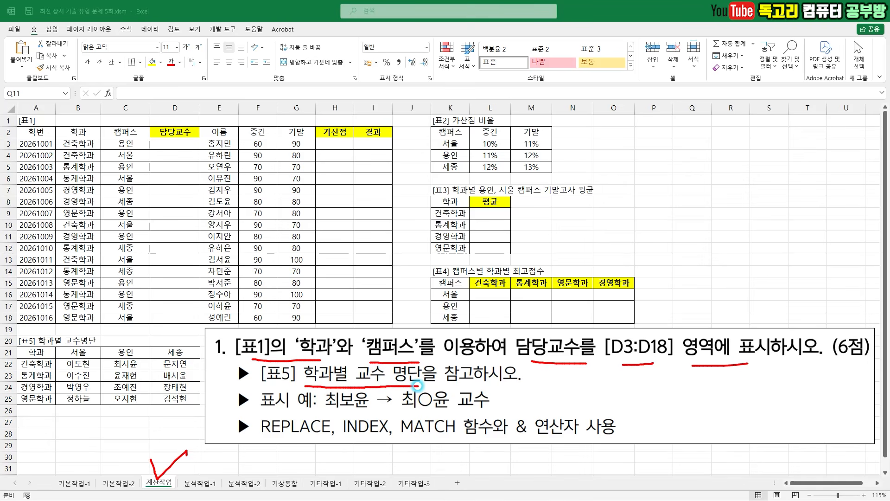
mouse_move(371, 414)
mouse_down()
mouse_move(319, 406)
mouse_move(373, 385)
mouse_move(359, 420)
mouse_up()
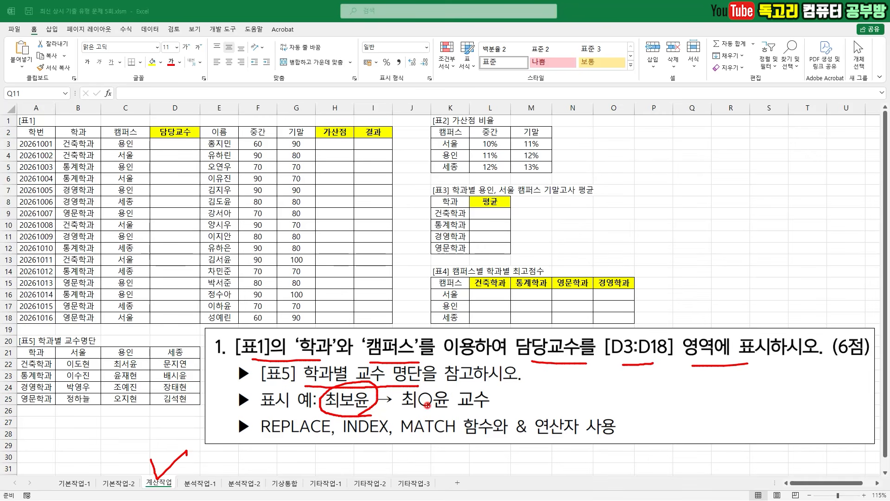
drag(422, 387, 445, 374)
drag(453, 411, 495, 408)
key(e)
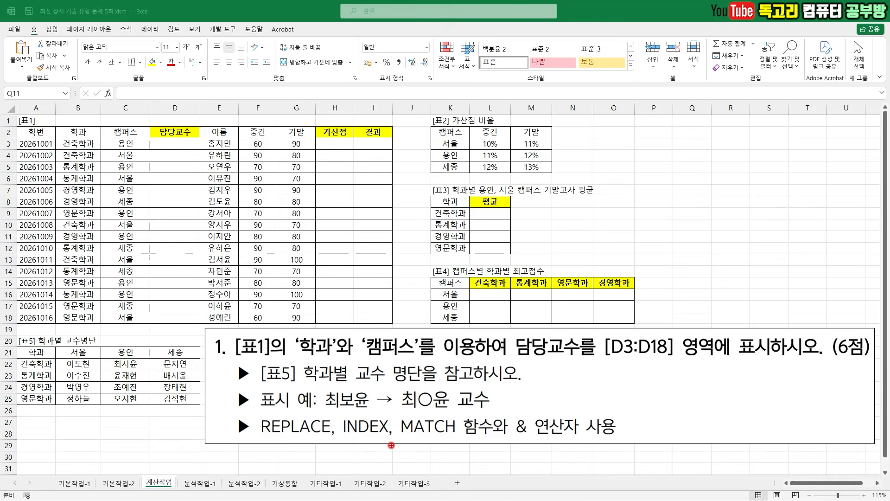
mouse_move(344, 441)
mouse_down()
mouse_move(393, 438)
mouse_move(383, 472)
mouse_move(371, 452)
mouse_move(408, 483)
mouse_up()
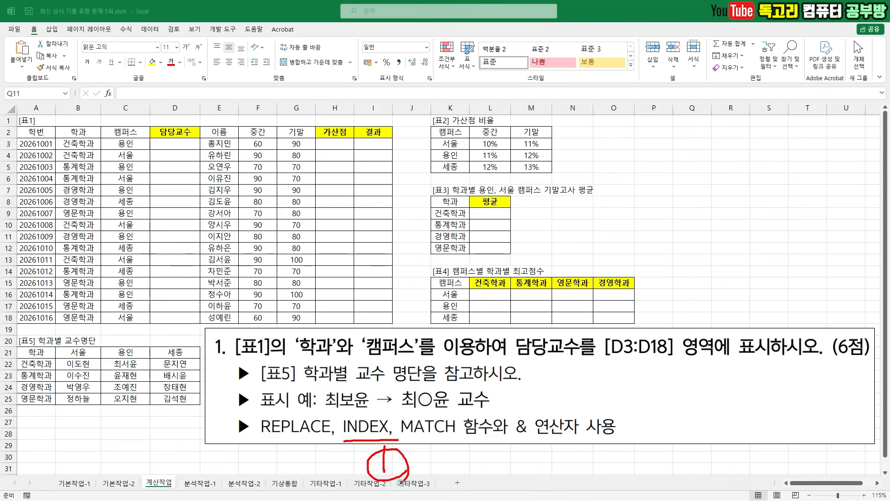
mouse_move(310, 447)
mouse_down()
mouse_move(254, 442)
mouse_move(307, 482)
mouse_move(267, 471)
mouse_move(299, 484)
mouse_up()
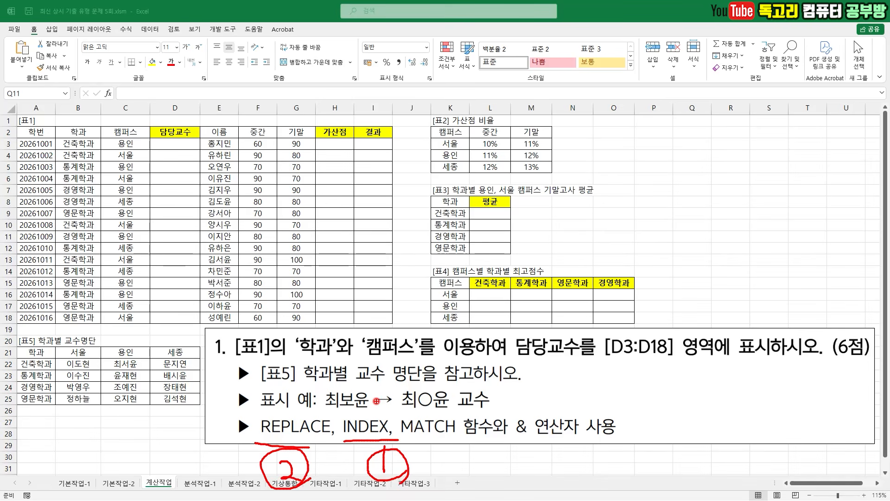
- Start an INDEX function in D3 and open its arguments dialog with the array,row_num,column_num form
key(Escape)
click(182, 145)
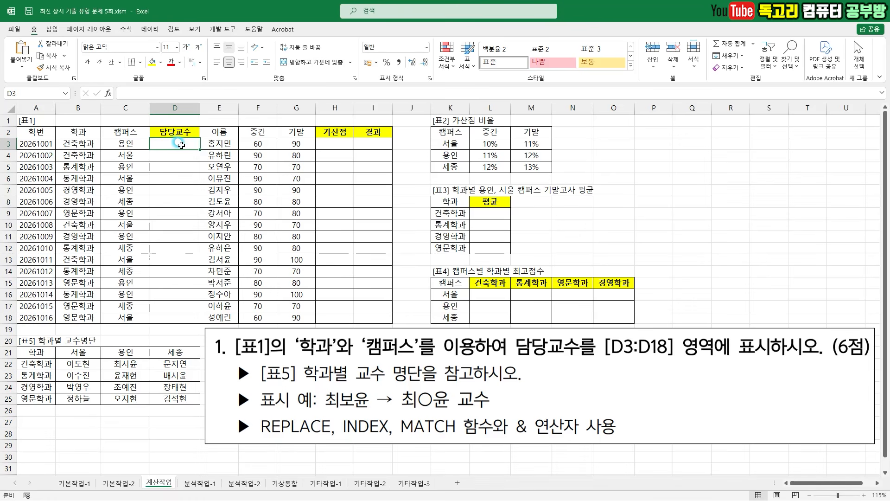
drag(167, 137, 201, 131)
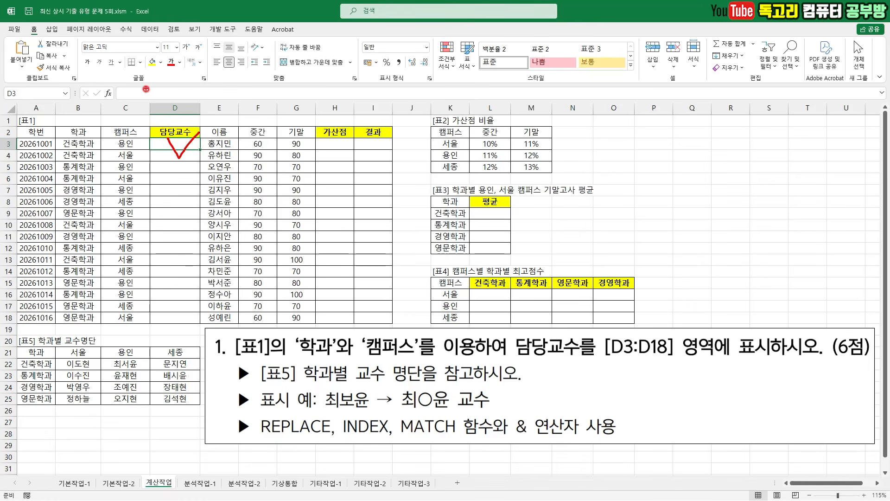
mouse_move(129, 85)
mouse_down()
mouse_move(136, 98)
mouse_move(156, 75)
mouse_up()
key(Escape)
click(144, 93)
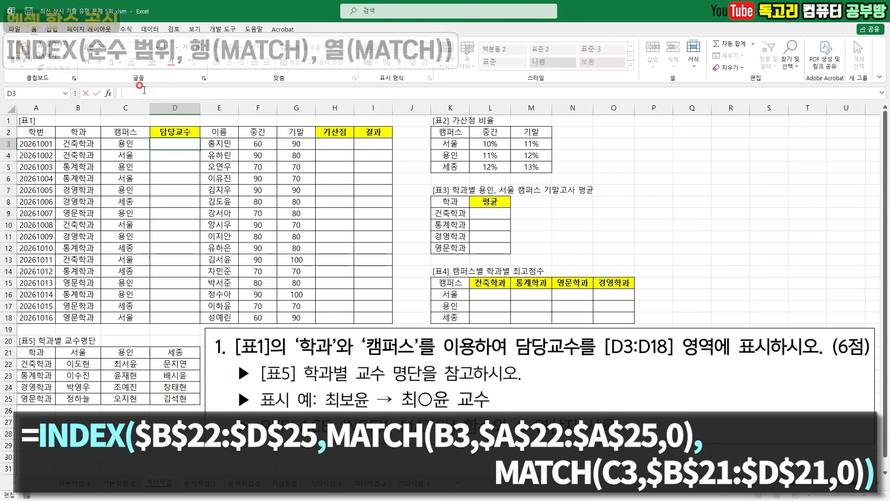
text(=In)
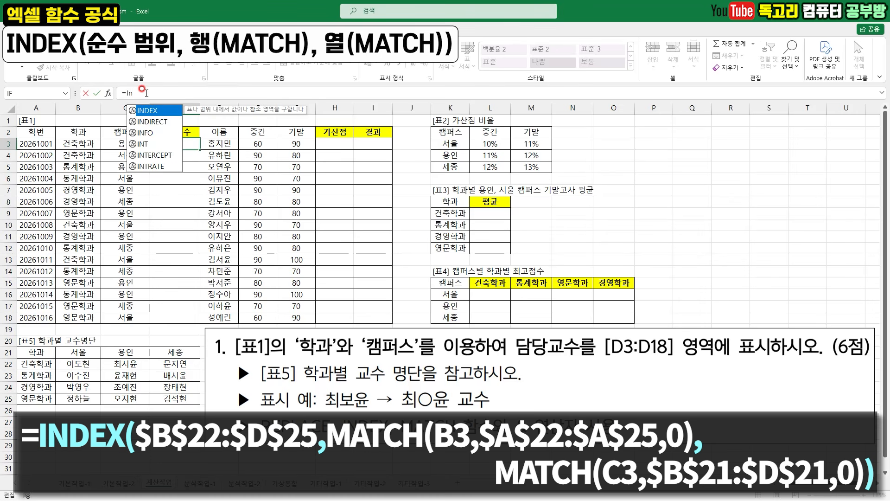
key(Tab)
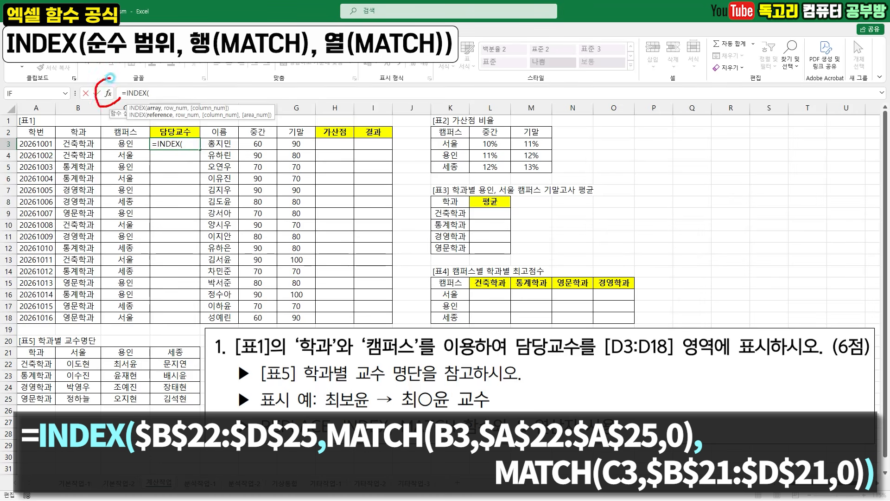
click(108, 93)
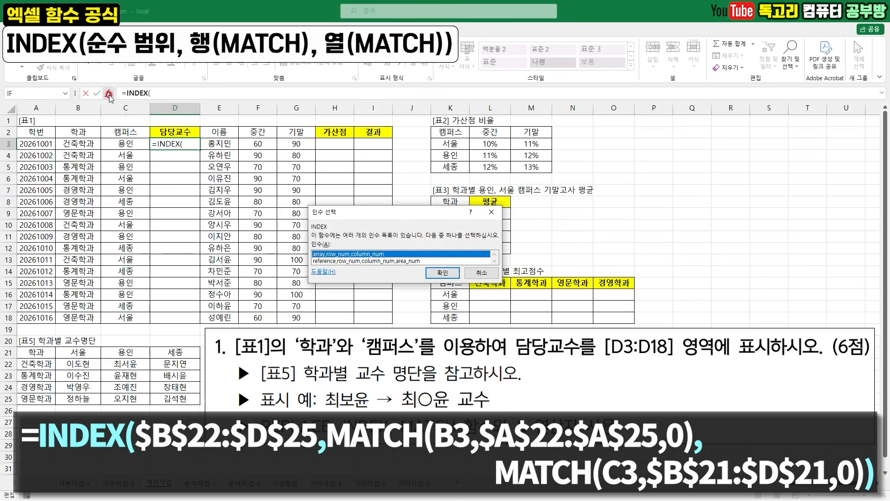
click(447, 273)
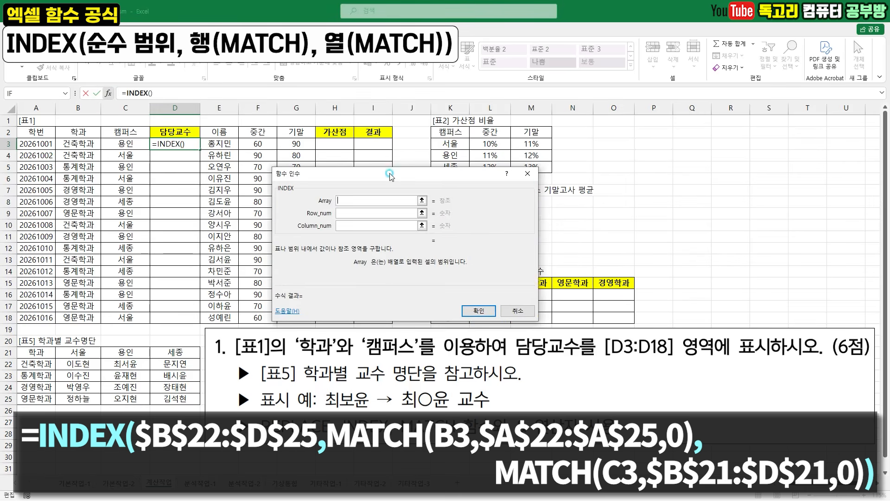
- Set the INDEX Array argument to the professor names in 표5 as the absolute range $B$22:$D$25
click(421, 202)
drag(408, 195, 438, 191)
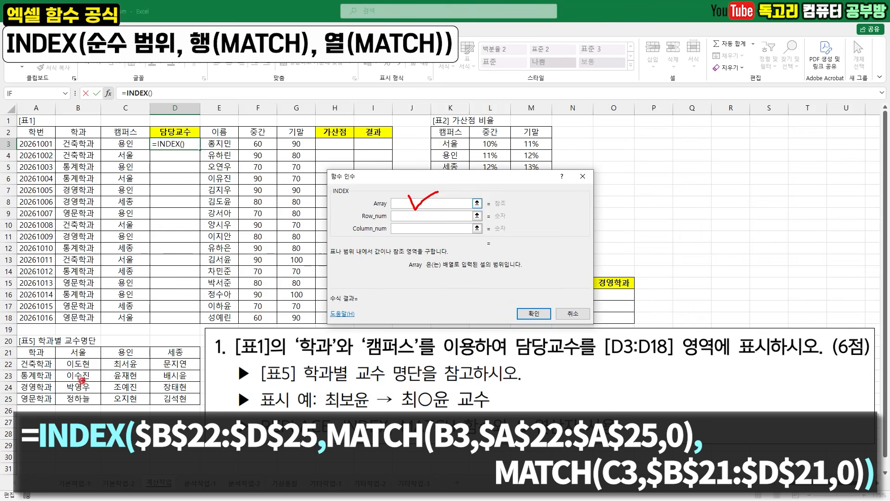
mouse_move(57, 366)
mouse_down()
mouse_move(55, 387)
mouse_move(102, 411)
mouse_move(195, 387)
mouse_move(121, 348)
mouse_move(63, 375)
mouse_up()
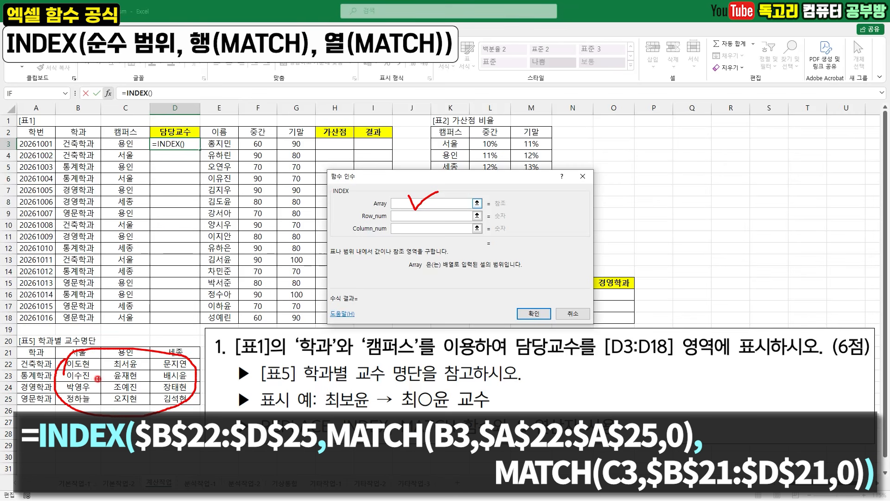
key(Escape)
drag(83, 366, 172, 403)
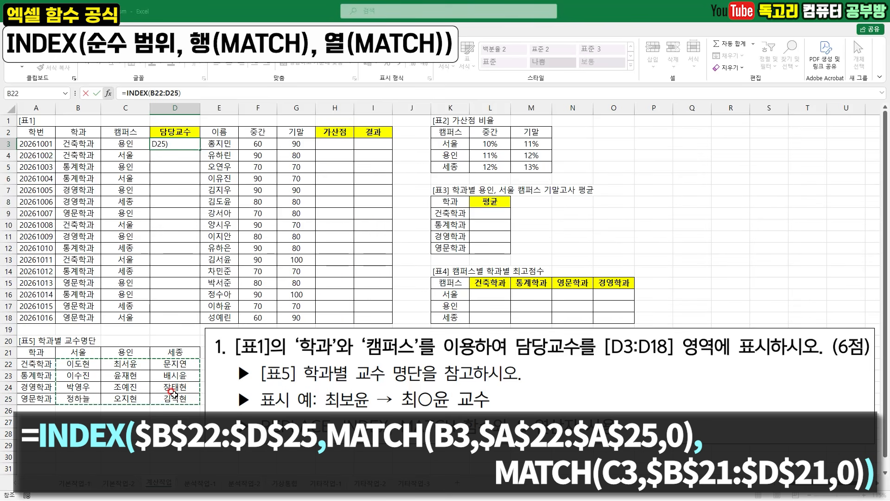
key(F4)
click(138, 93)
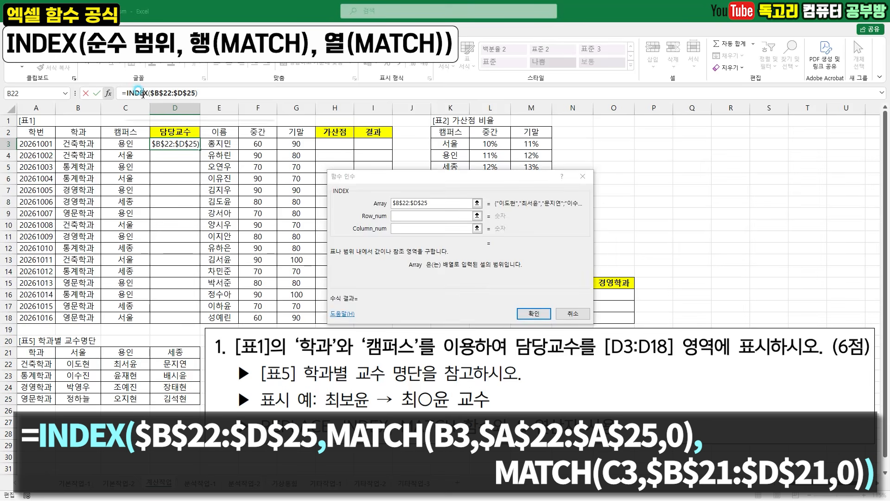
drag(83, 366, 182, 408)
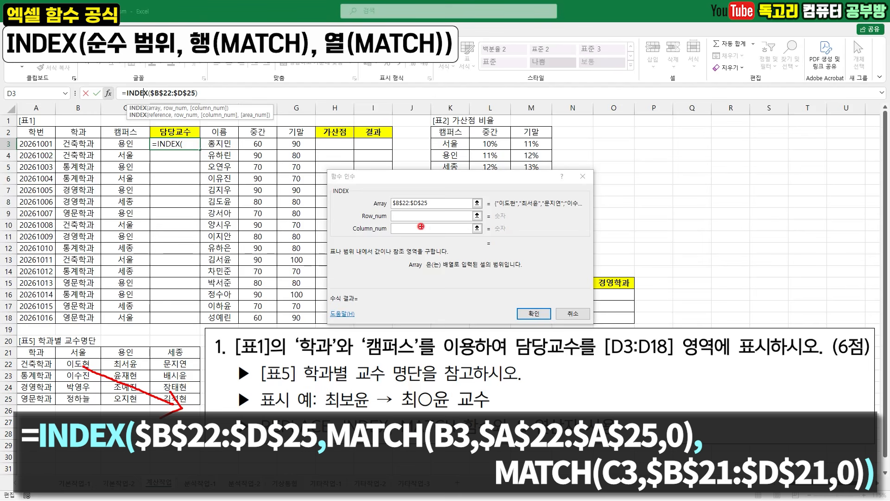
- Begin a MATCH function in the INDEX Row_num argument with the 학과 cell B3 as lookup value
drag(444, 195, 426, 210)
click(404, 216)
drag(404, 214, 433, 205)
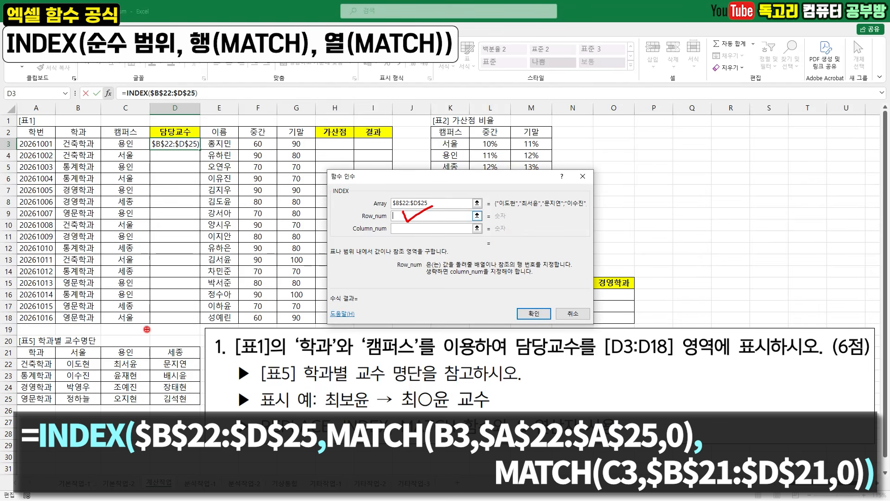
mouse_move(41, 366)
mouse_down()
mouse_move(77, 365)
mouse_move(60, 376)
mouse_move(69, 376)
mouse_up()
mouse_move(46, 385)
mouse_down()
mouse_move(70, 385)
mouse_move(73, 398)
mouse_up()
mouse_move(87, 336)
mouse_down()
mouse_move(87, 356)
mouse_move(122, 354)
mouse_up()
drag(178, 337, 179, 368)
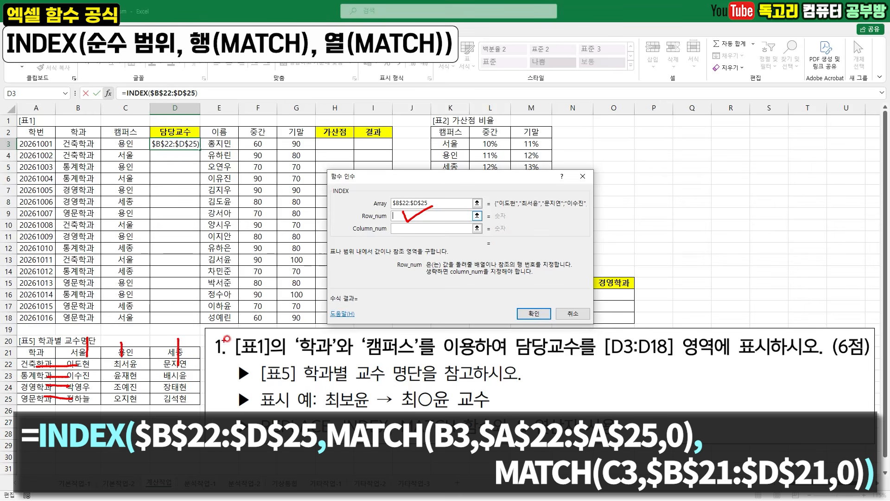
key(Escape)
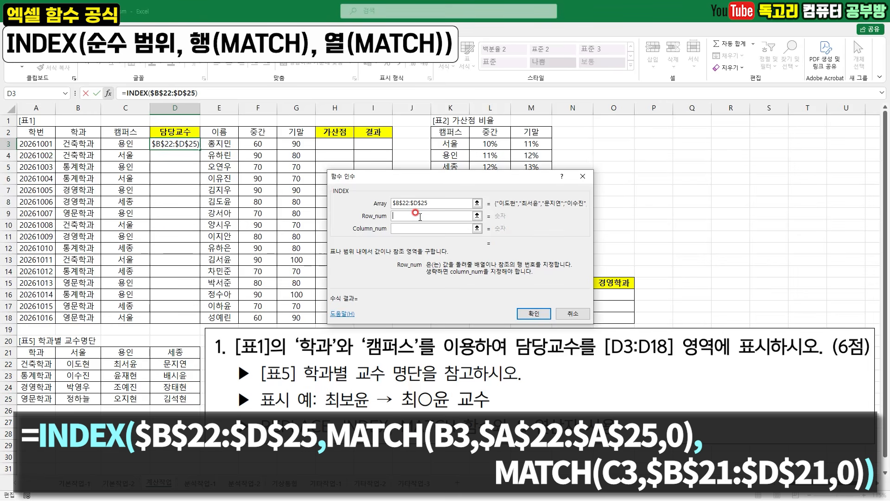
text(MATCH()
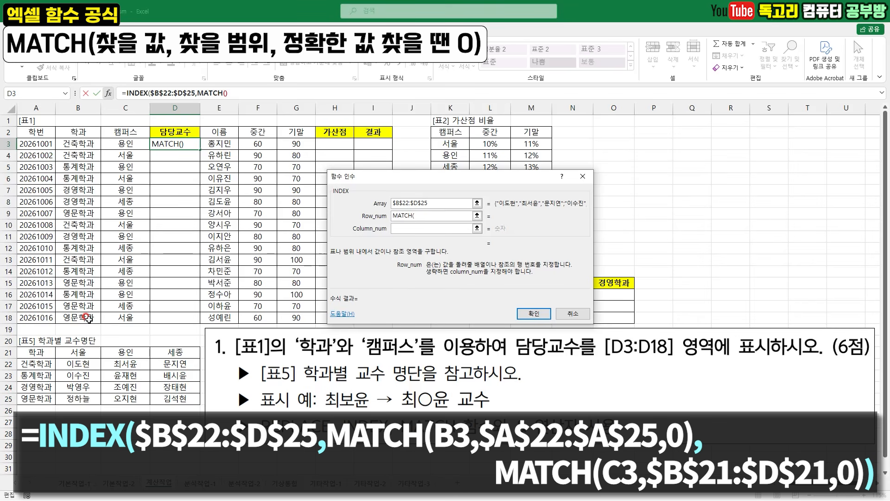
click(95, 147)
mouse_move(95, 147)
mouse_down()
mouse_move(69, 158)
mouse_move(60, 129)
mouse_move(92, 153)
mouse_up()
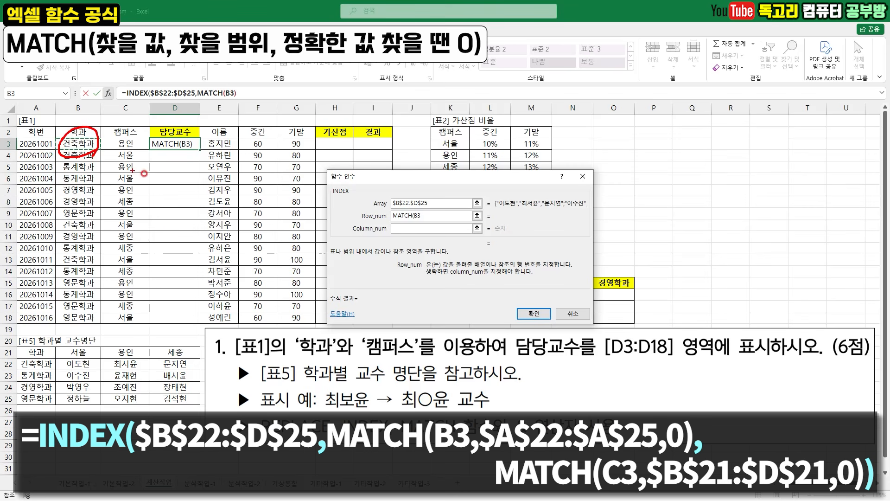
drag(421, 224, 424, 223)
right_click(452, 245)
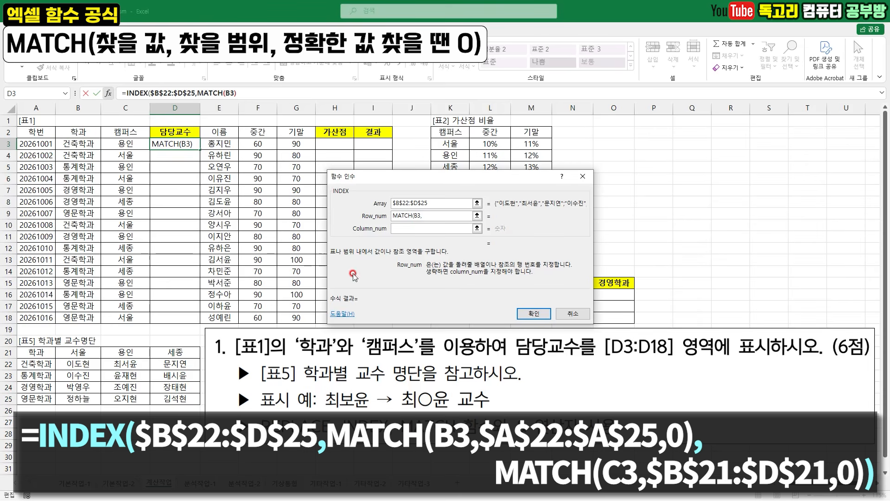
- Complete the Row_num MATCH with the absolute lookup range $A$22:$A$25 and match type 0
click(45, 365)
drag(45, 365, 39, 397)
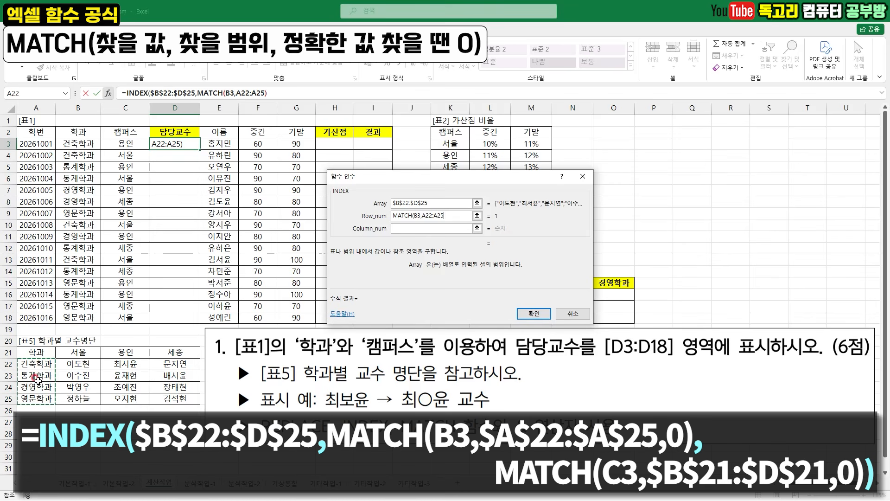
key(F4)
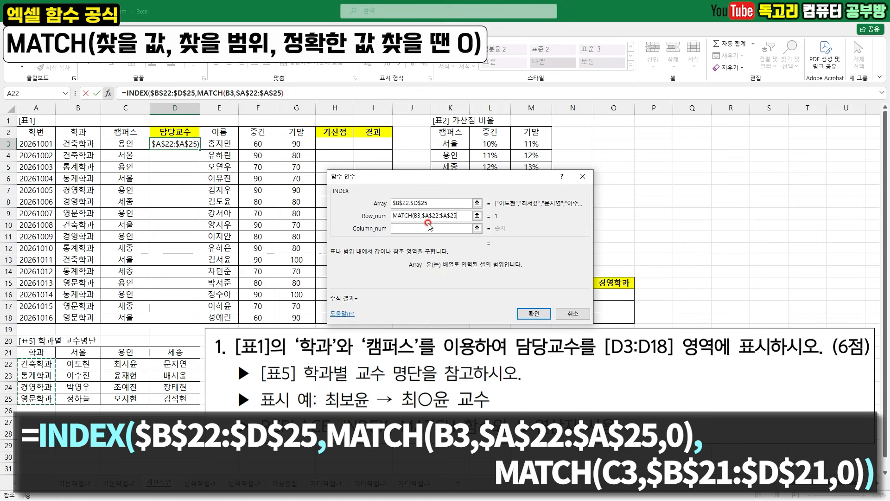
drag(422, 224, 461, 222)
click(507, 234)
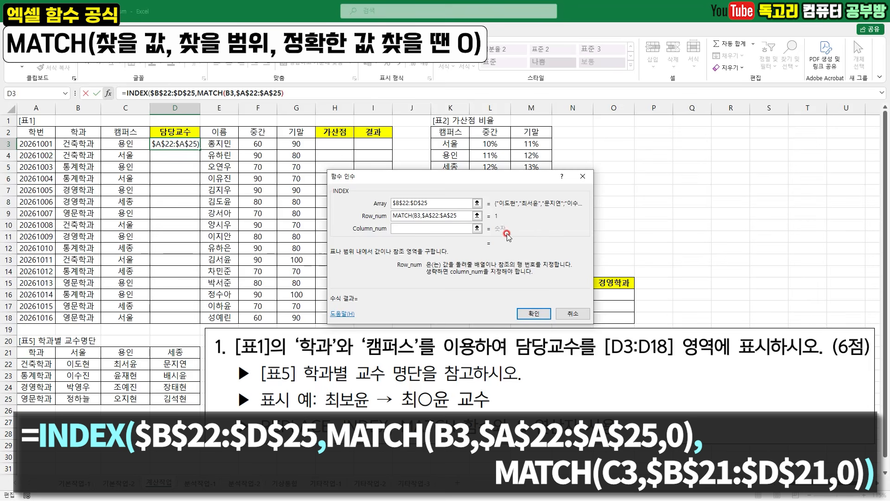
text(,0))
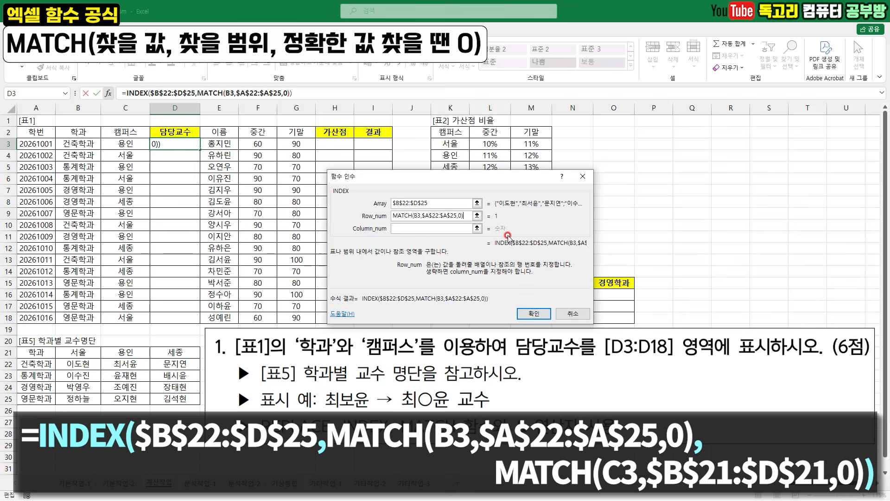
drag(417, 222, 462, 223)
drag(93, 152, 103, 144)
drag(49, 371, 45, 375)
drag(414, 233, 429, 227)
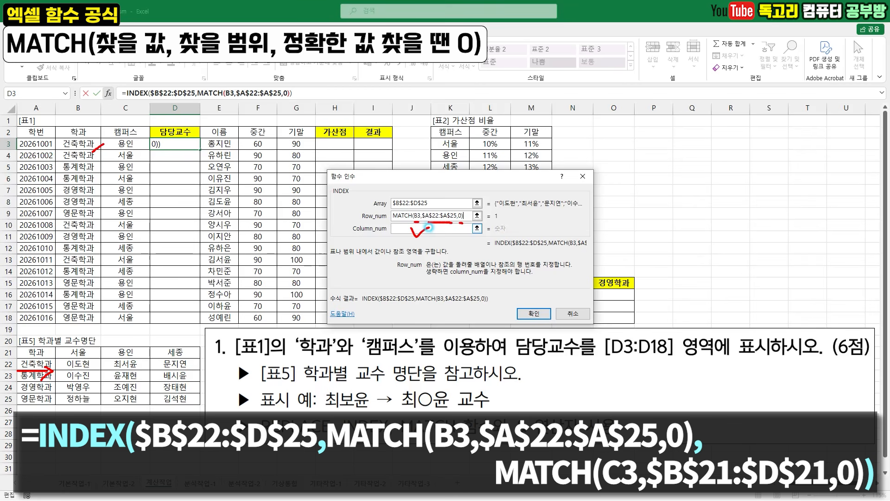
- Begin a MATCH function in the INDEX Column_num argument with the 캠퍼스 cell C3 as lookup value
key(Escape)
click(417, 230)
key(ctrl+2)
drag(91, 332, 88, 351)
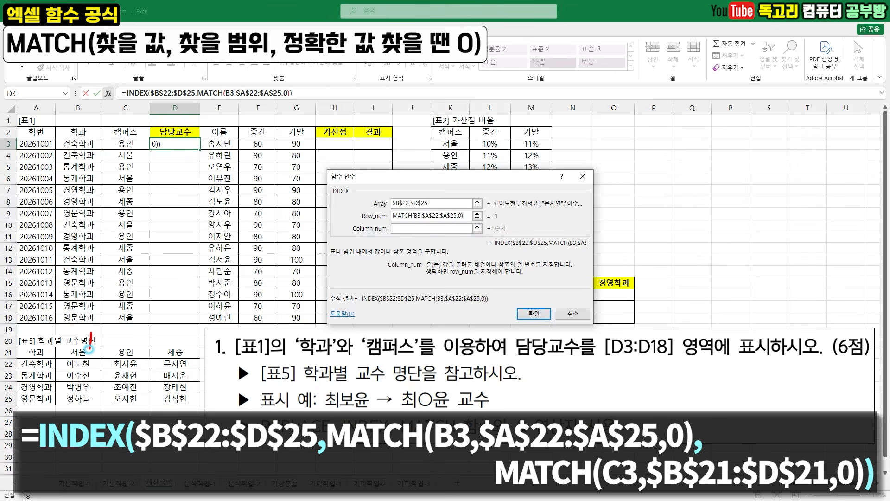
mouse_move(141, 331)
mouse_down()
mouse_move(137, 349)
mouse_move(173, 338)
mouse_move(170, 346)
mouse_up()
key(Escape)
click(425, 228)
text(MATCH()
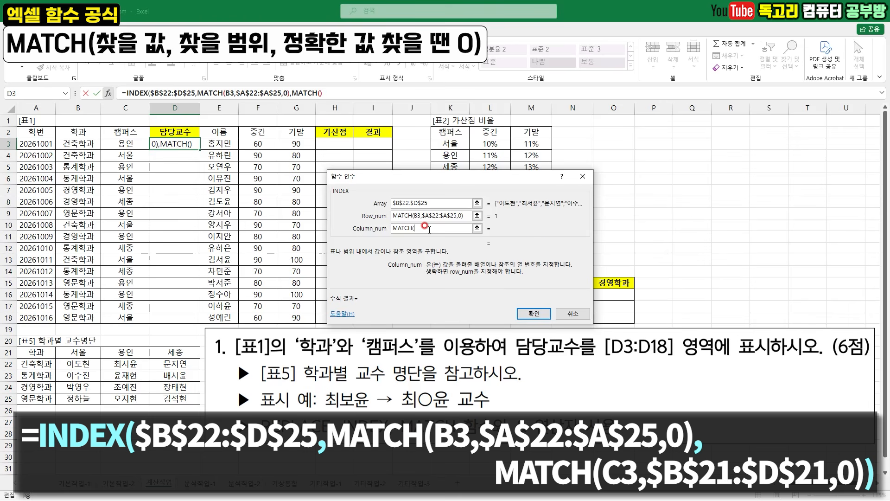
click(140, 147)
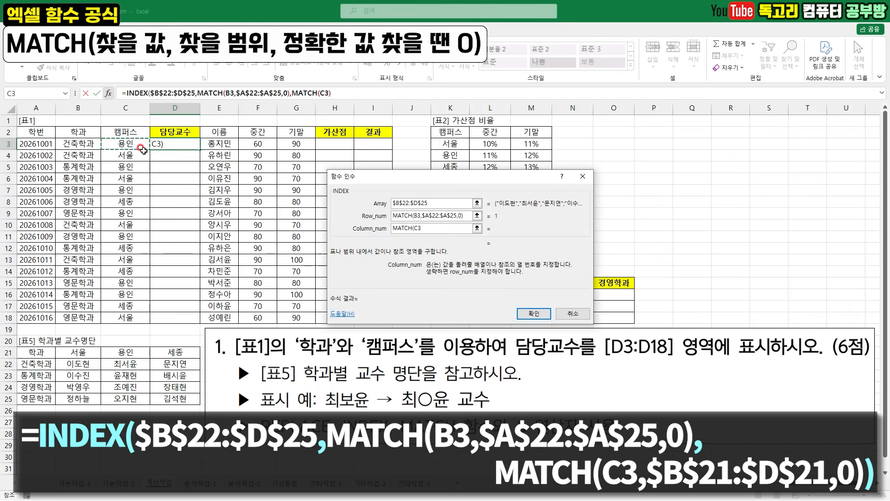
mouse_move(138, 151)
mouse_down()
mouse_move(112, 148)
mouse_move(134, 156)
mouse_move(142, 149)
mouse_up()
drag(411, 233, 428, 234)
key(Escape)
- Complete the Column_num MATCH with the absolute range $B$21:$D$21 and match type 0, and enter the INDEX formula in D3
drag(75, 352, 163, 352)
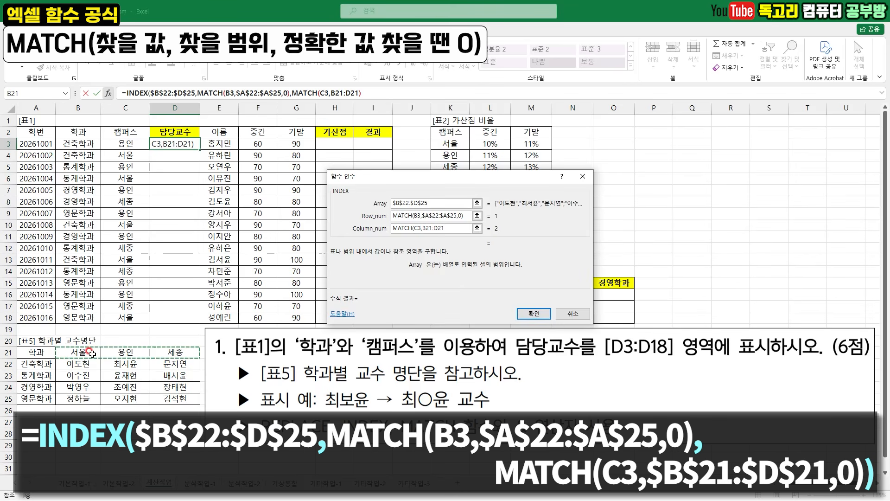
key(F4)
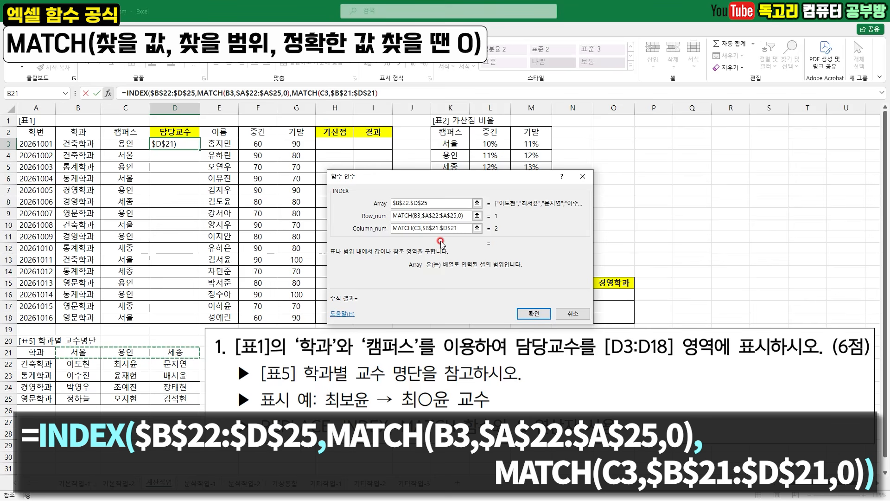
text(,)
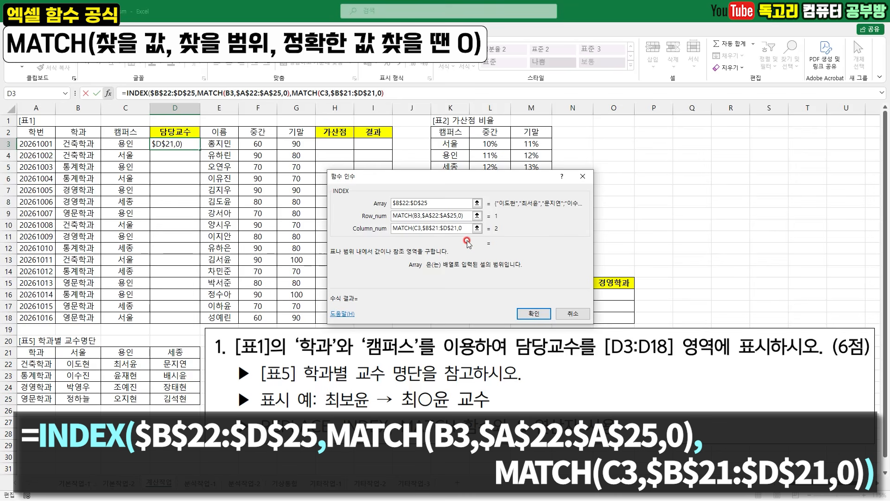
text(0))
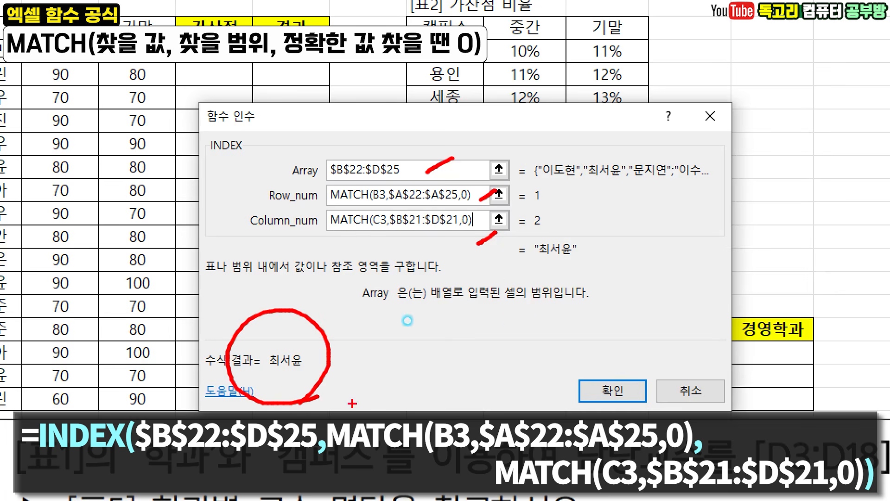
click(635, 392)
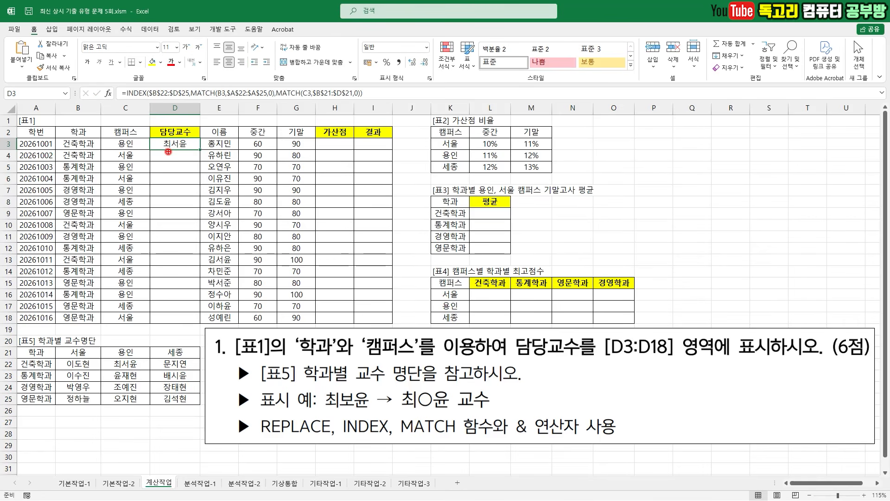
- Cut the whole INDEX expression after the equals sign out of the formula in D3
drag(171, 152, 184, 152)
drag(351, 409, 354, 409)
drag(419, 409, 438, 410)
mouse_move(330, 446)
mouse_down()
mouse_move(262, 441)
mouse_move(310, 410)
mouse_move(315, 451)
mouse_up()
key(Escape)
drag(127, 93, 409, 93)
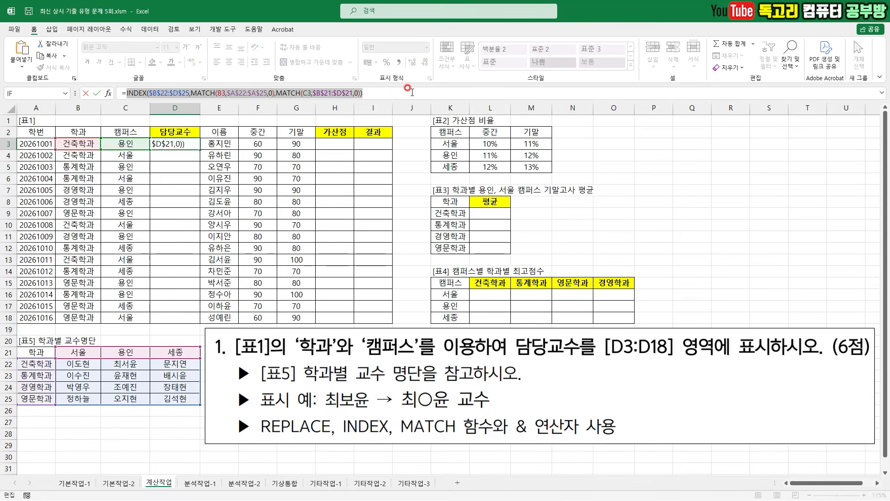
key(BackSpace)
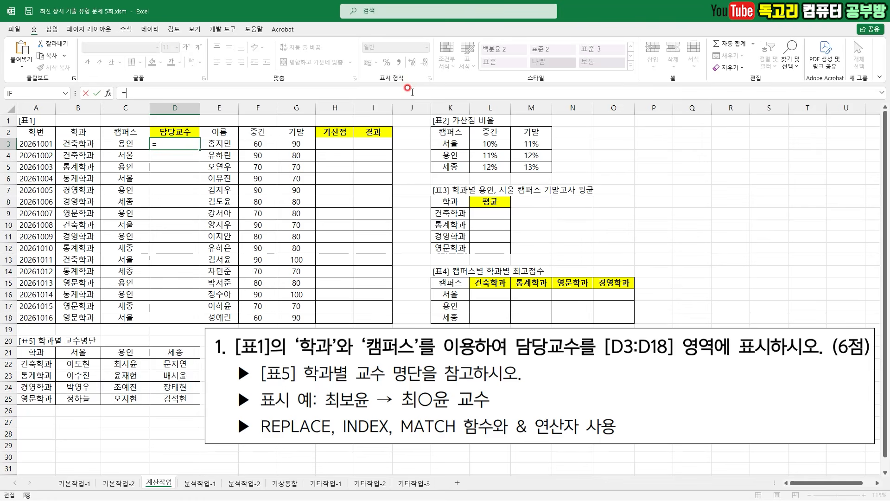
- Begin a REPLACE function in D3 with the cut INDEX expression pasted as its Old_text argument
text(RE)
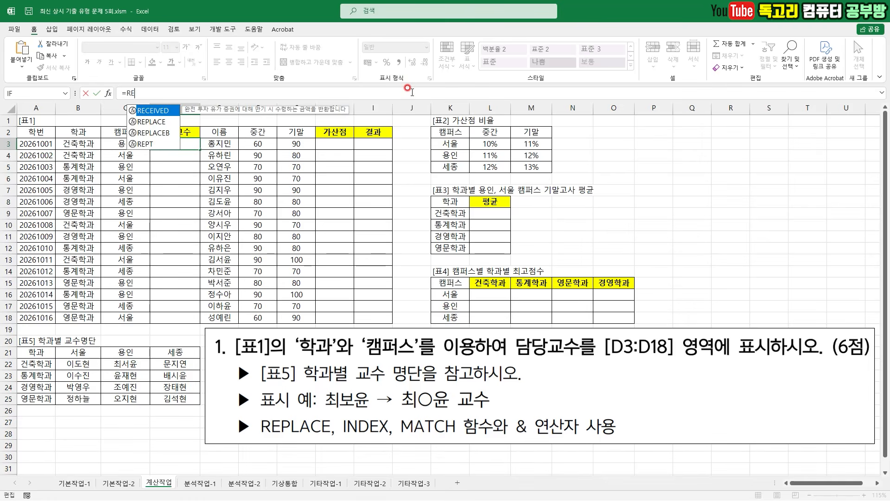
double_click(160, 122)
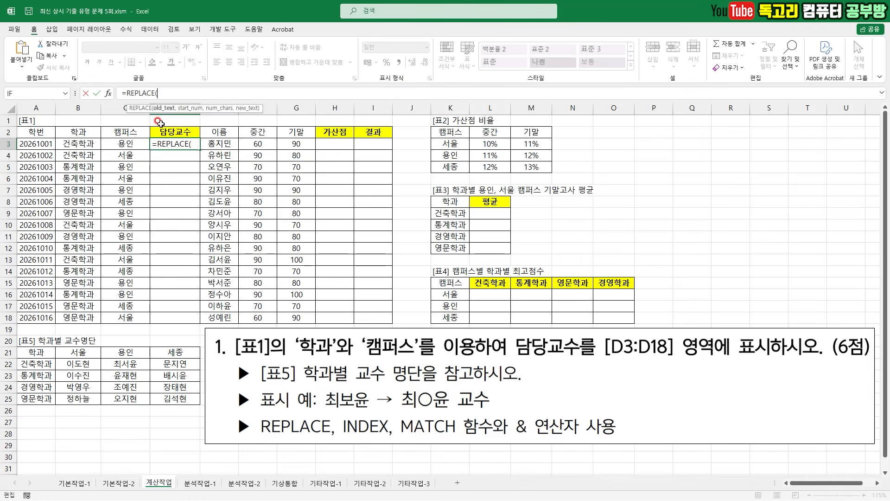
mouse_move(116, 97)
mouse_down()
mouse_move(95, 108)
mouse_move(110, 79)
mouse_up()
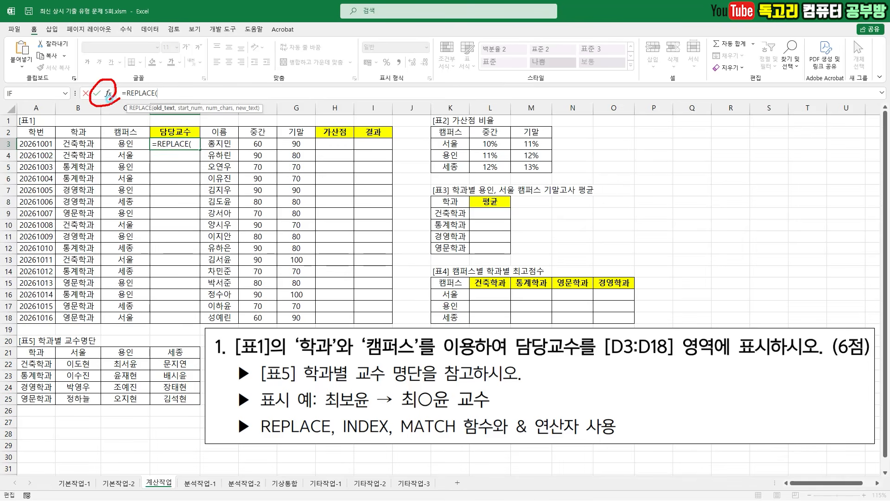
click(108, 93)
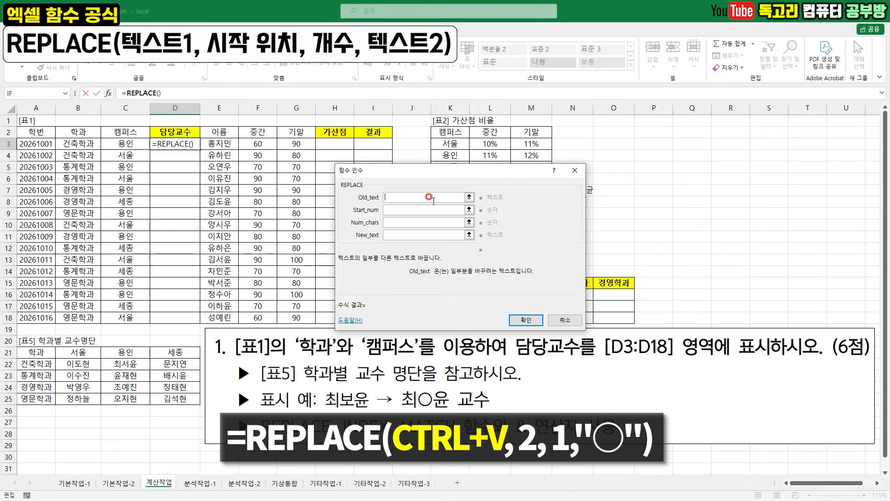
key(ctrl+v)
- Set the REPLACE arguments Start_num to 2 and Num_chars to 1
click(412, 210)
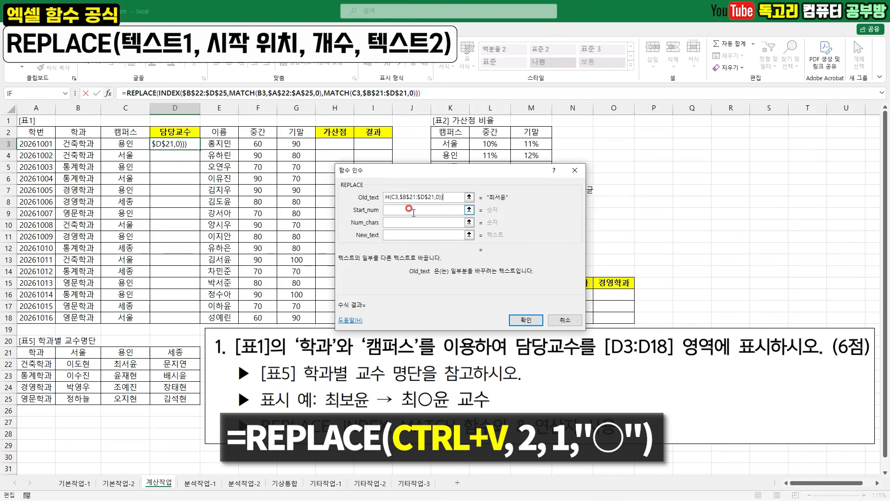
click(410, 210)
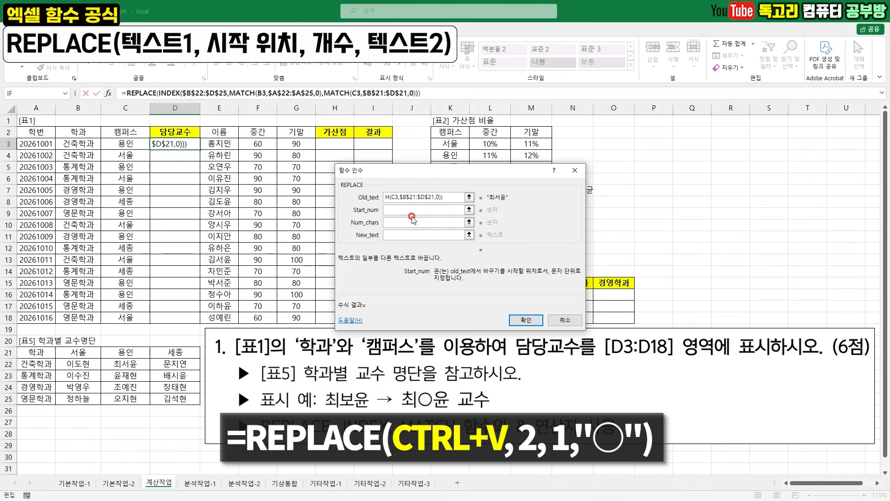
text(2)
click(411, 222)
text(1)
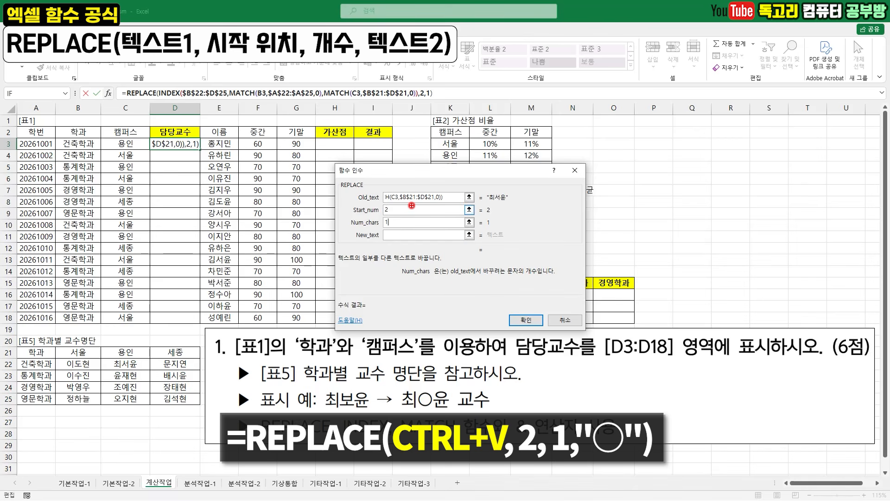
- Set the REPLACE New_text argument to the special character ○ and enter the formula in D3
click(414, 234)
drag(397, 232, 419, 224)
right_click(404, 234)
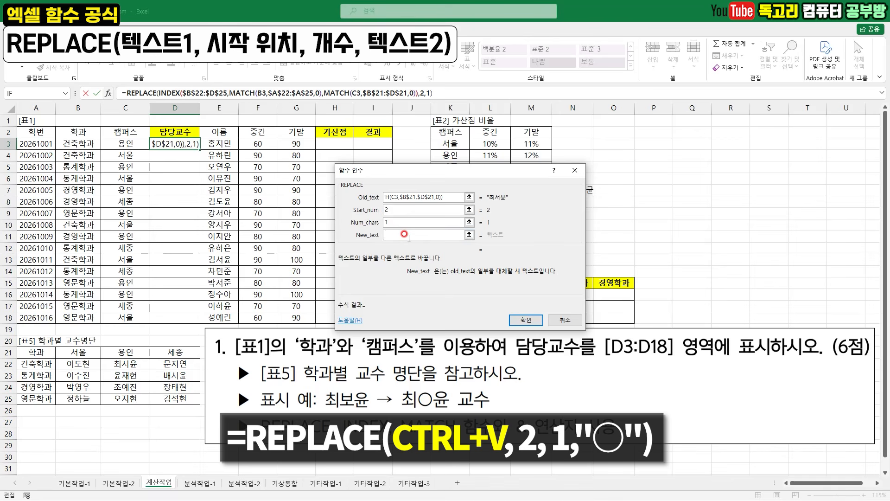
text(ㅁ)
key(Hangul_Hanja)
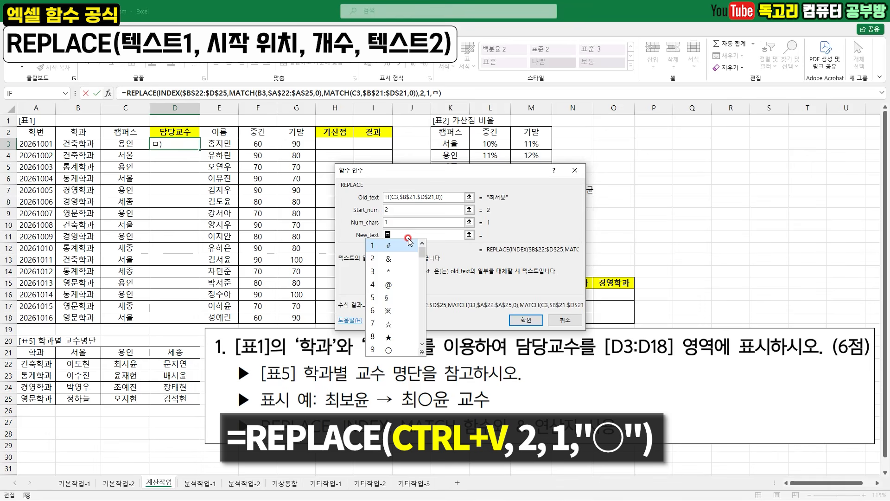
click(392, 349)
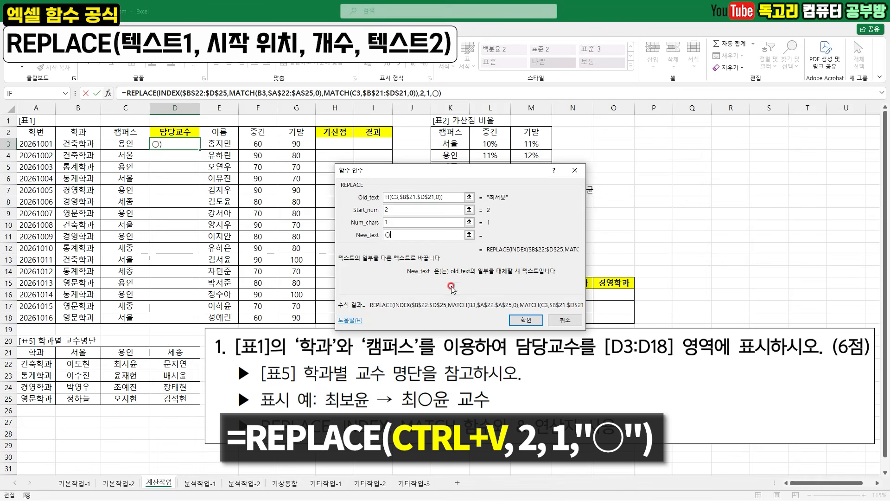
click(468, 269)
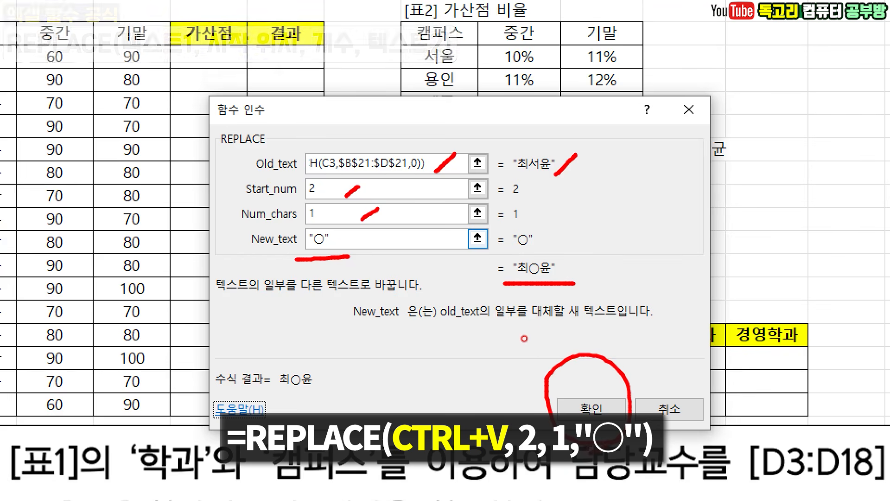
click(592, 403)
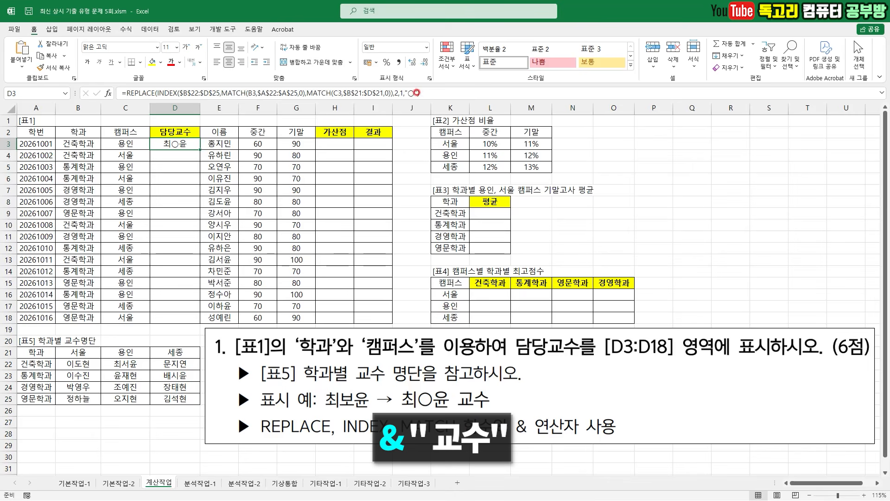
- Append &" 교수" to the end of the REPLACE formula in D3
drag(450, 408, 495, 408)
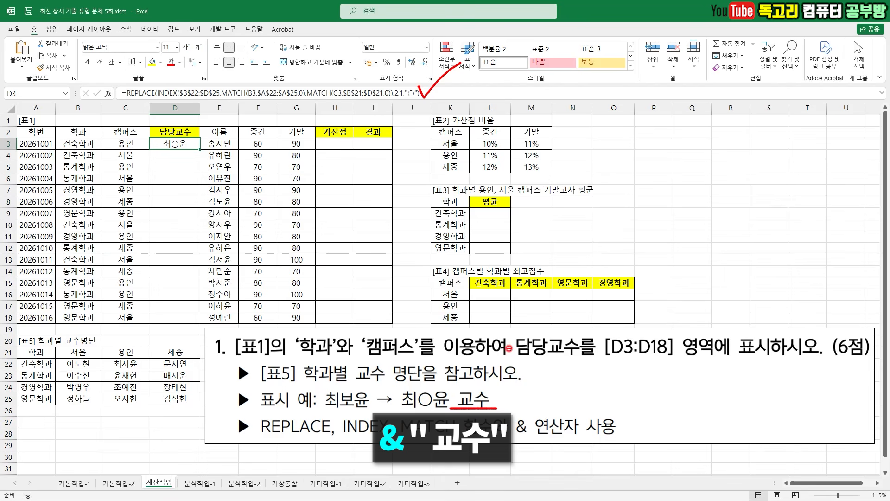
drag(519, 448, 587, 445)
key(Escape)
click(444, 98)
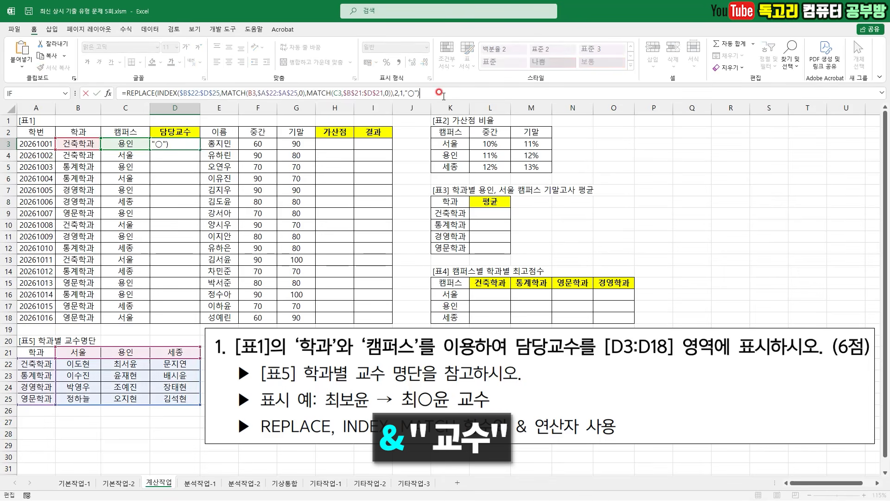
text(&" 교수)
key(Return)
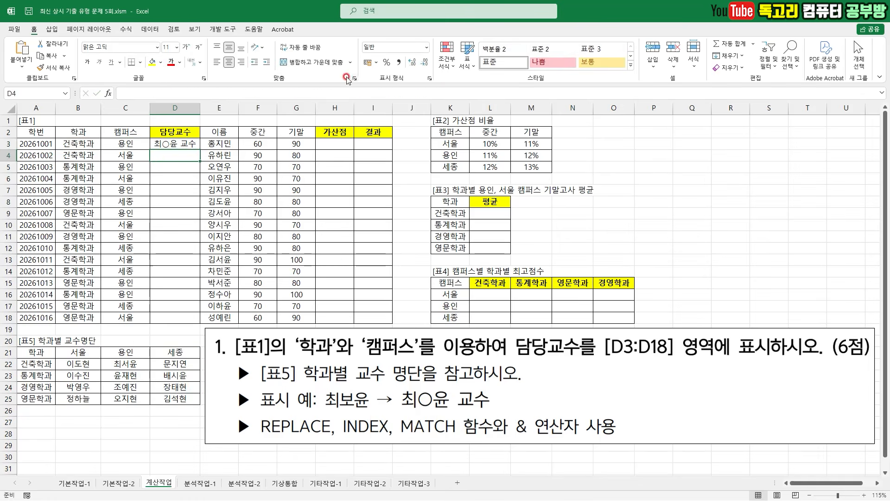
- Fill the 담당교수 formula from D3 down to D18
click(188, 143)
double_click(199, 149)
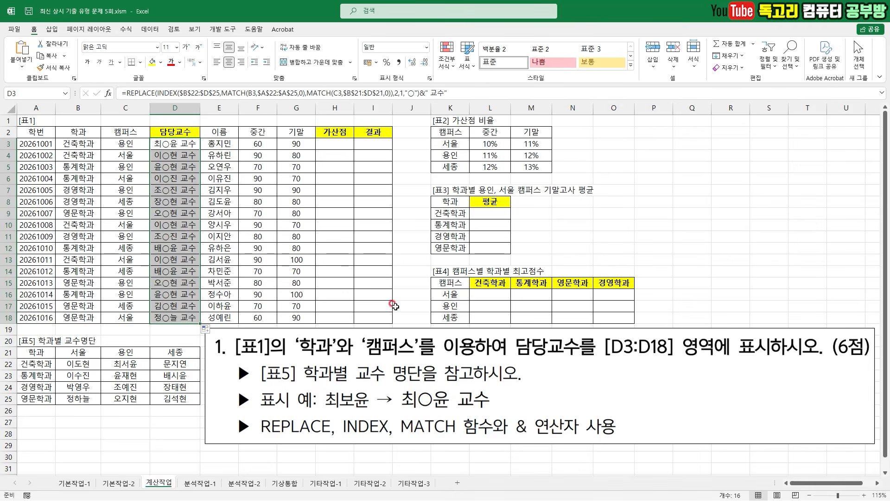
click(375, 294)
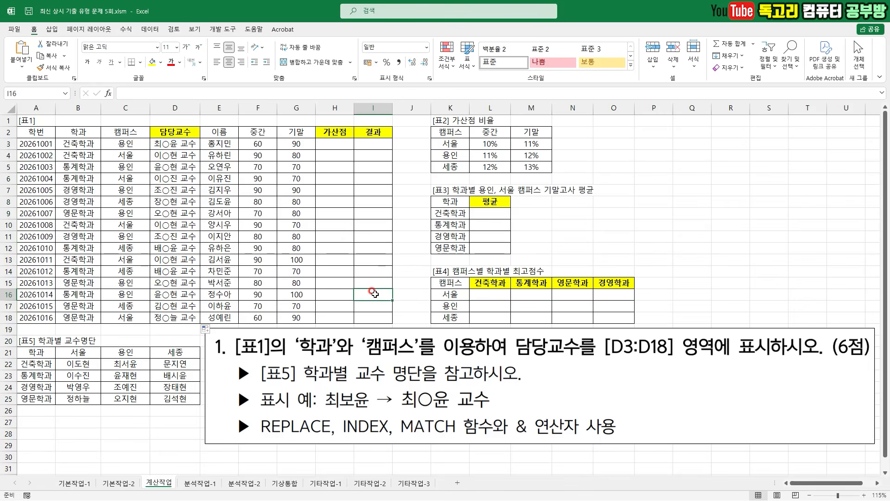
click(185, 143)
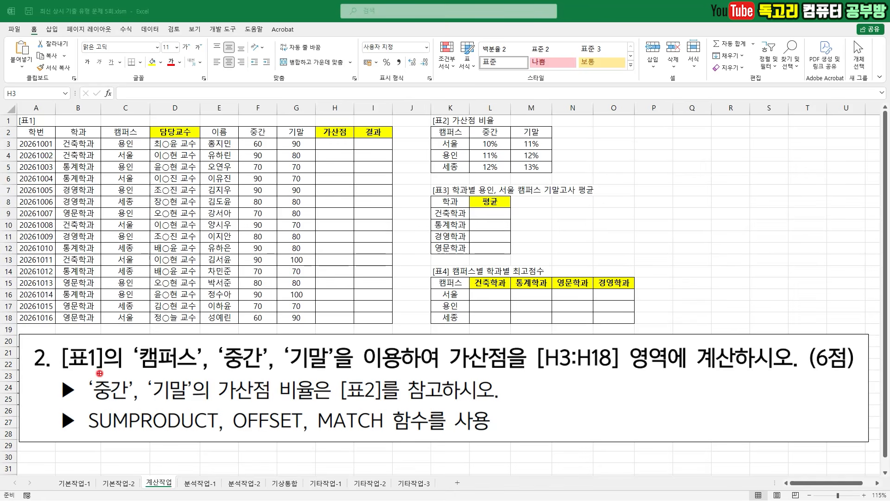
- Read question 2's requirements for 가산점 in H3:H18, including the [표2] rates and the functions to use
drag(98, 335, 132, 321)
drag(164, 376, 195, 375)
drag(217, 377, 355, 375)
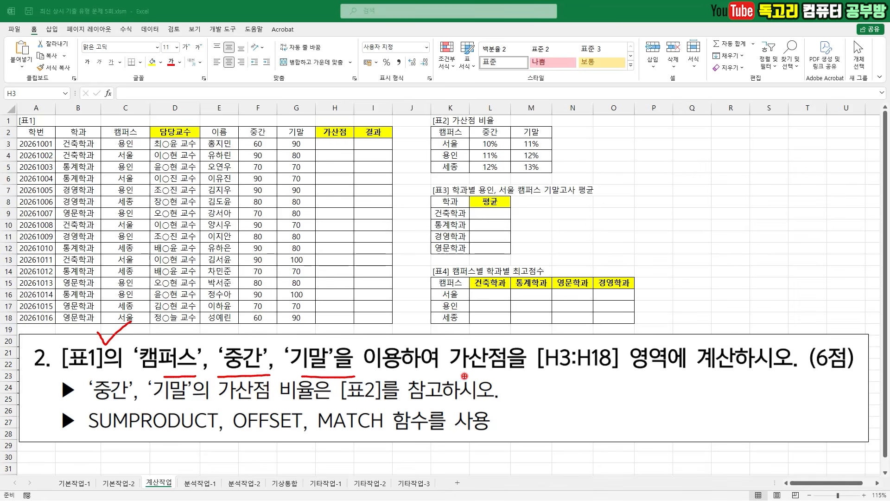
drag(459, 374, 738, 376)
drag(94, 404, 203, 405)
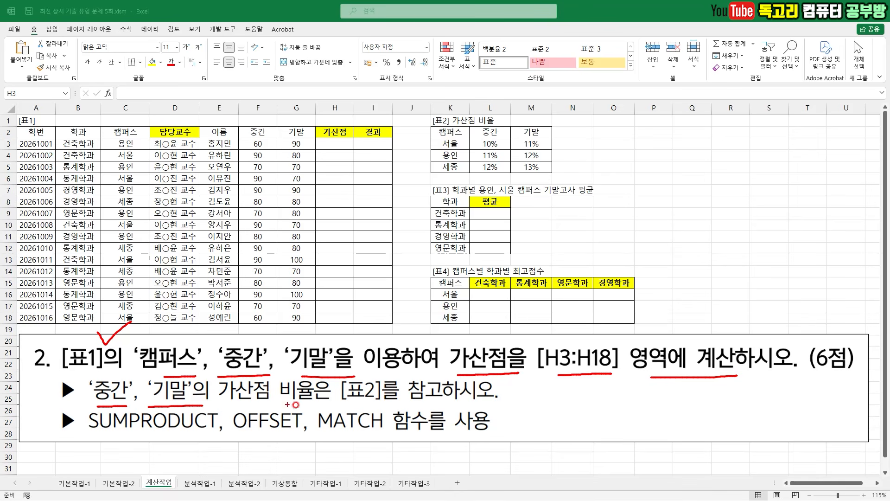
drag(341, 406, 414, 405)
mouse_move(556, 177)
mouse_down()
mouse_move(410, 155)
mouse_move(595, 90)
mouse_move(549, 178)
mouse_up()
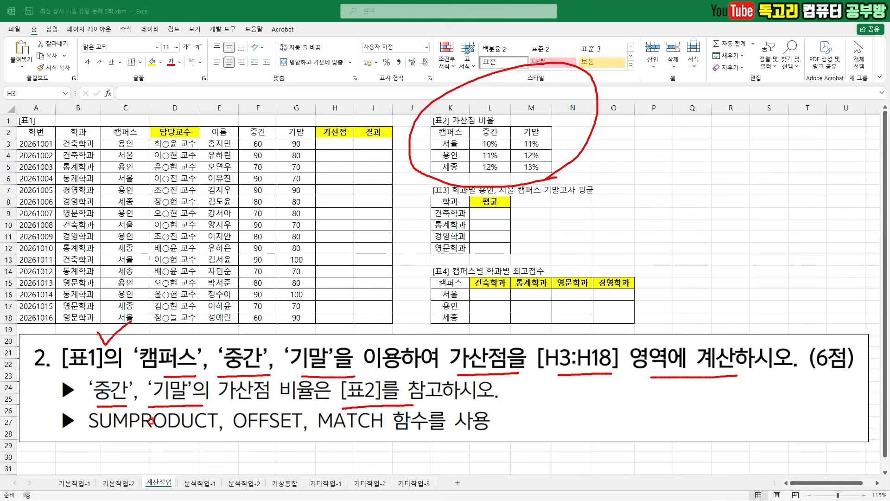
mouse_move(100, 437)
mouse_down()
mouse_move(188, 433)
mouse_move(166, 473)
mouse_up()
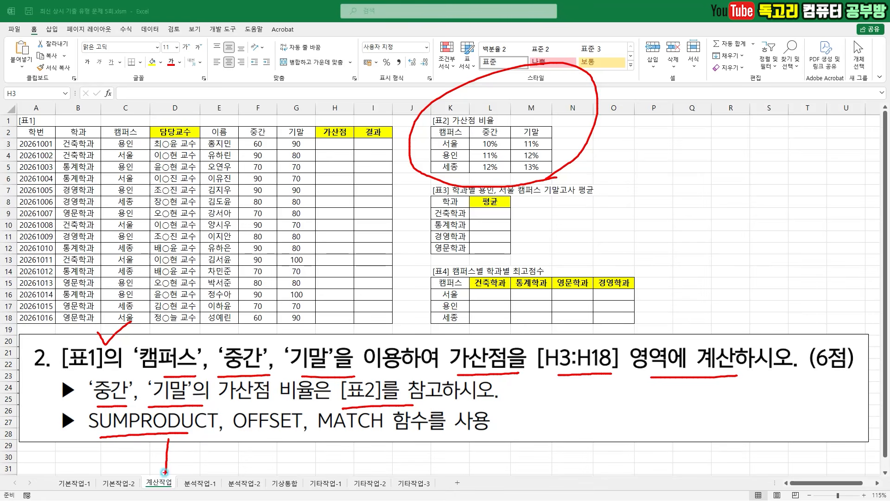
key(Escape)
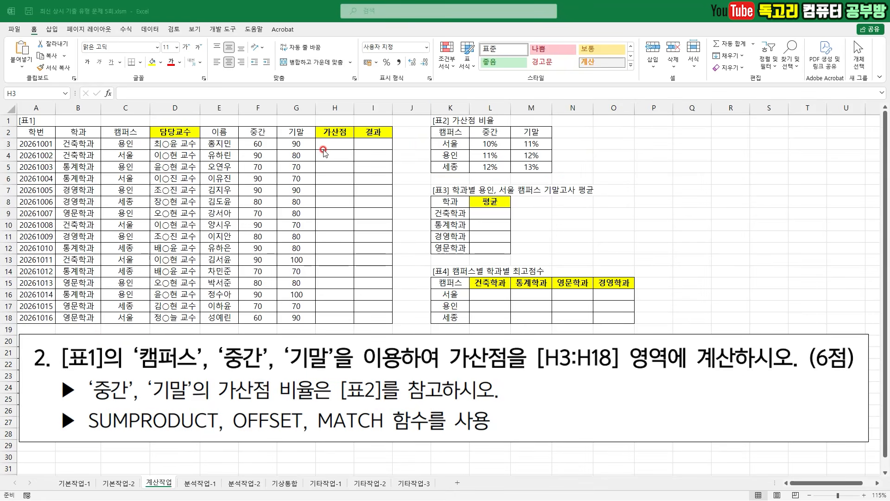
- Begin a SUMPRODUCT function in H3 with the 중간 and 기말 scores F3:G3 as Array1
click(334, 145)
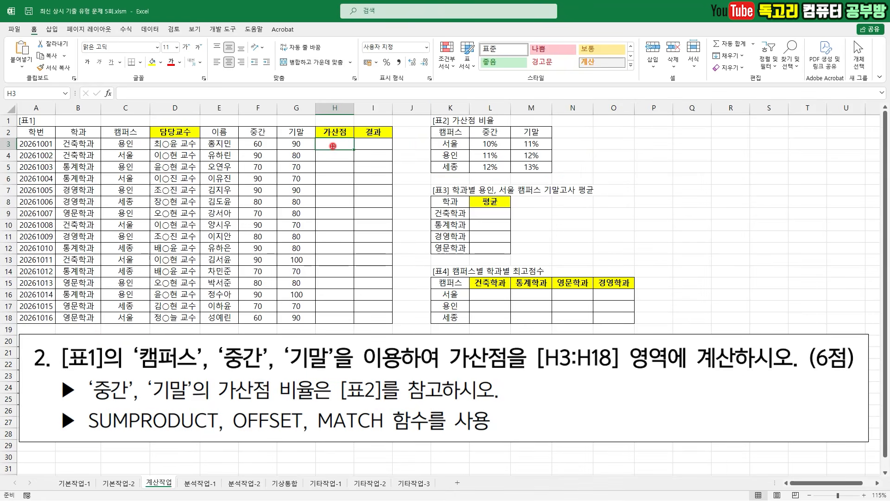
mouse_move(329, 140)
mouse_down()
mouse_move(335, 152)
mouse_move(351, 140)
mouse_up()
drag(132, 83, 157, 74)
click(172, 94)
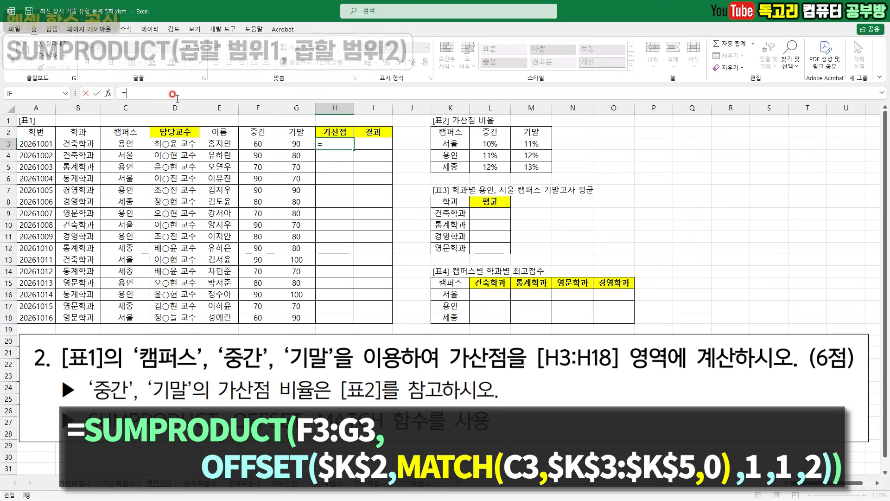
text(=SU)
key(Down)
key(Down)
key(Down)
key(Down)
key(Down)
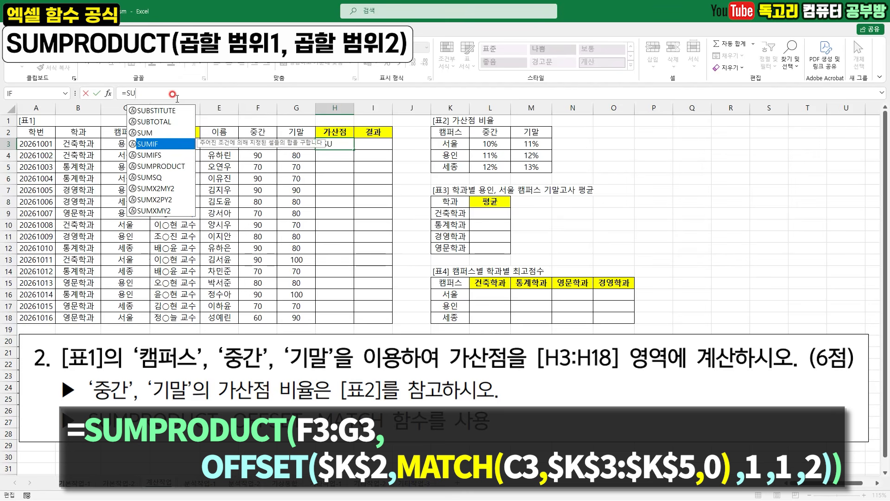
key(Tab)
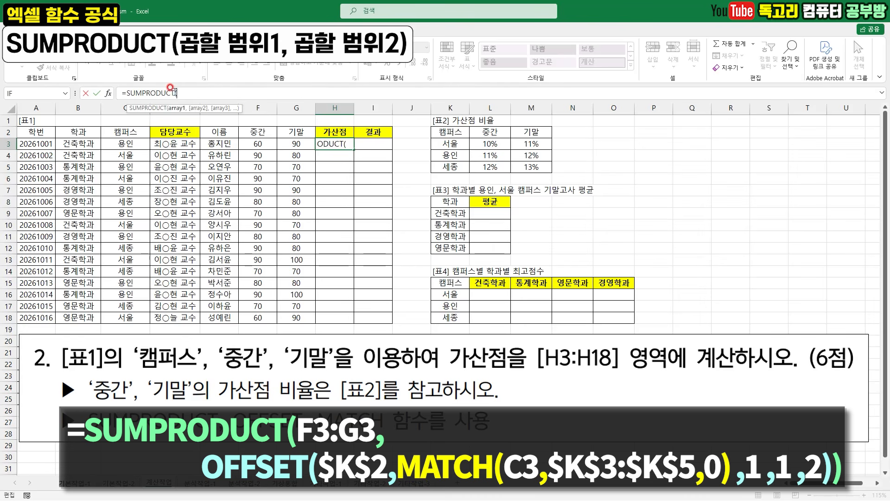
click(107, 100)
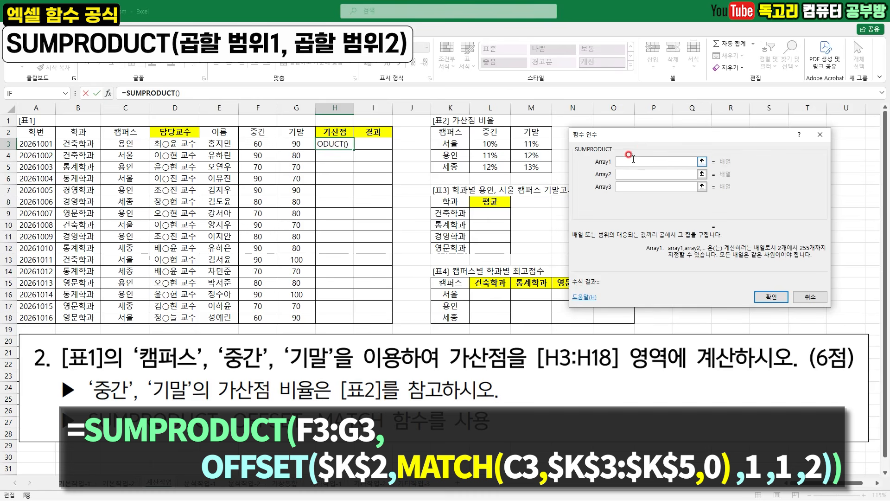
drag(229, 373, 330, 374)
drag(257, 142, 296, 143)
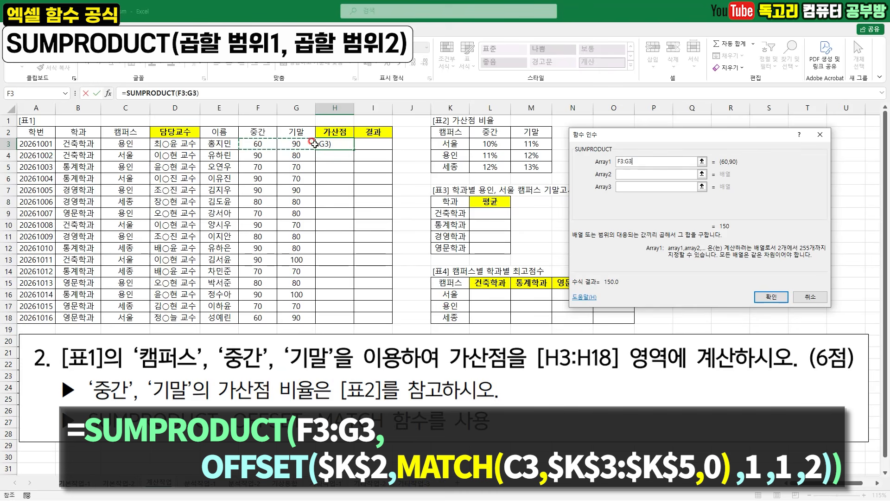
- Enter an OFFSET function with empty parentheses as SUMPRODUCT's Array2 argument
drag(627, 171, 648, 165)
drag(460, 112, 479, 105)
drag(146, 138, 123, 158)
drag(487, 160, 540, 159)
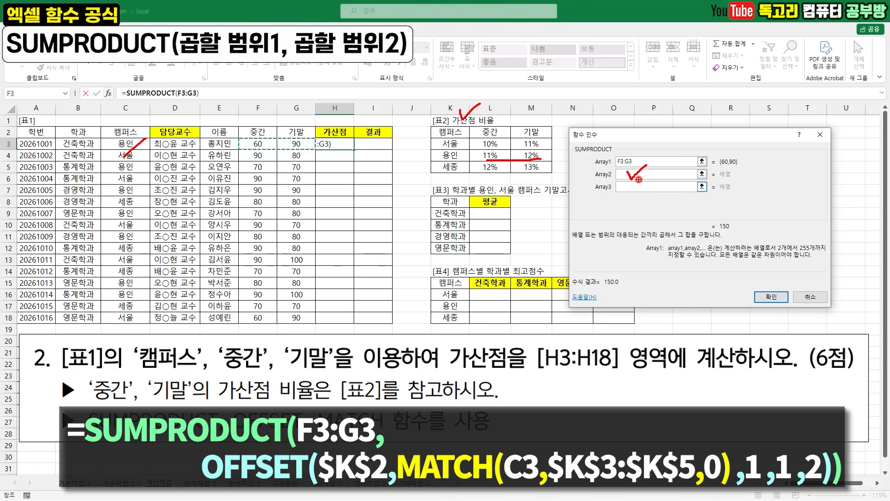
key(Escape)
click(623, 174)
key(ctrl+2)
drag(625, 174, 645, 168)
key(Escape)
text(OFFSE)
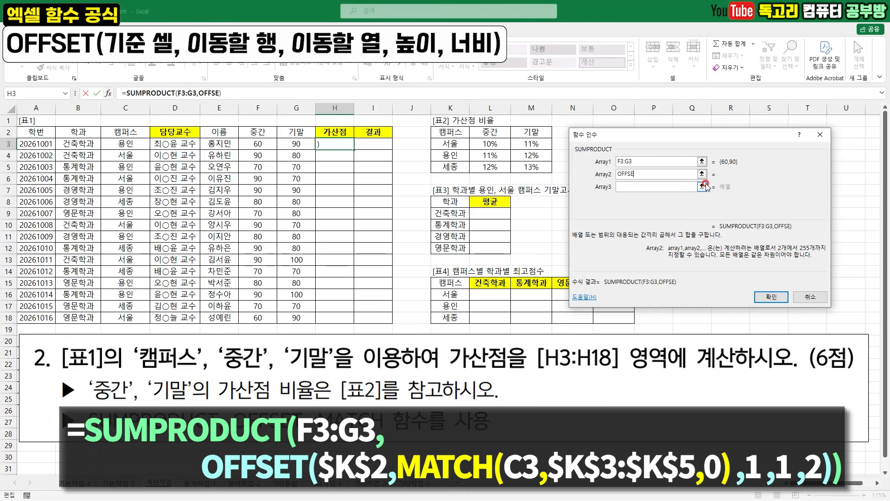
text(T()
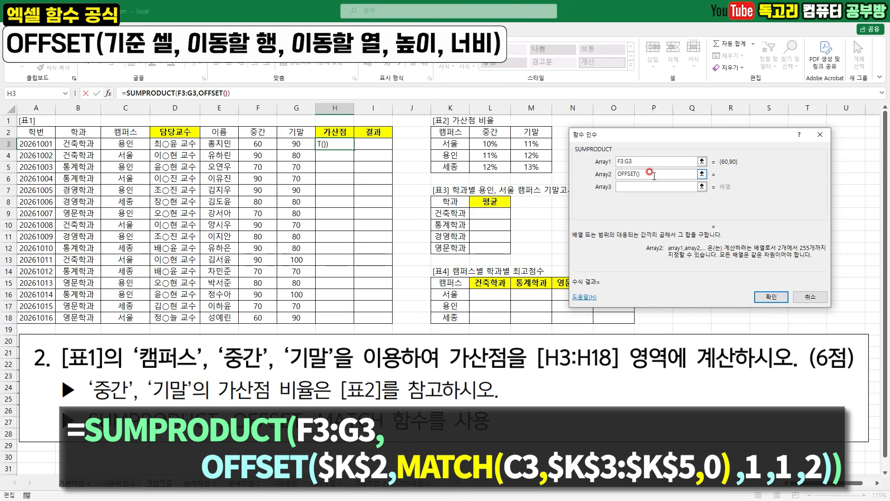
- Open the nested OFFSET function's arguments and set its Reference to the absolute cell $K$2, the 캠퍼스 header of [표2]
drag(651, 176, 633, 184)
click(639, 179)
drag(639, 180, 645, 179)
mouse_move(105, 100)
mouse_down()
mouse_move(113, 78)
mouse_move(121, 98)
mouse_move(110, 105)
mouse_up()
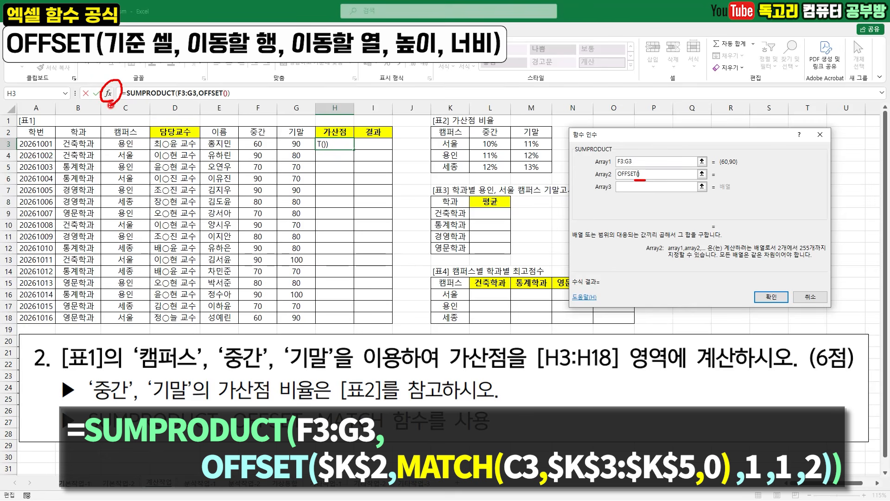
key(Escape)
click(109, 94)
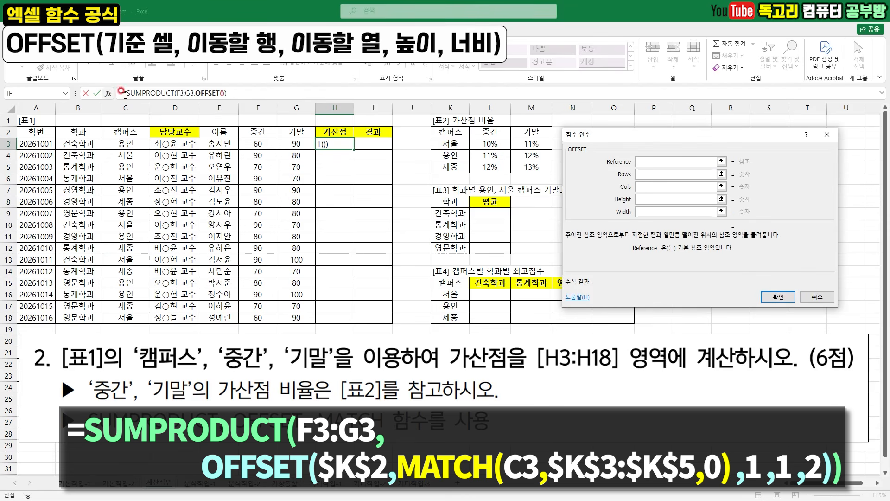
drag(642, 153, 672, 145)
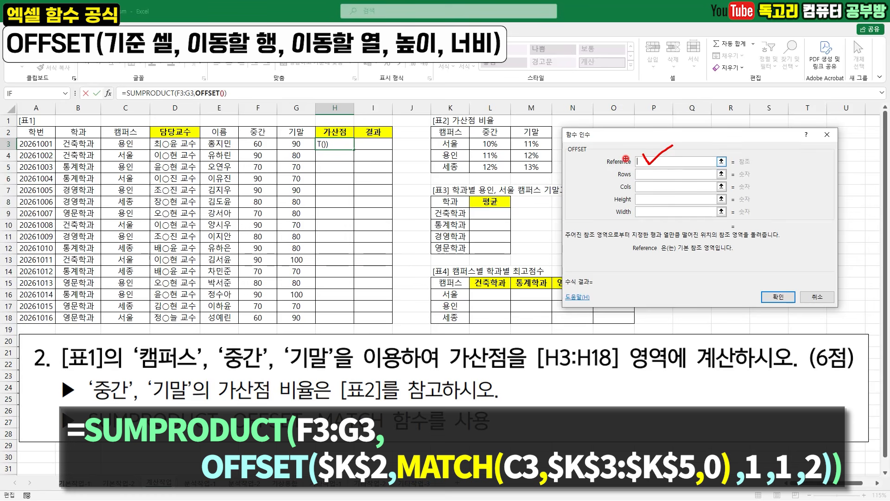
mouse_move(520, 174)
mouse_down()
mouse_move(435, 160)
mouse_move(480, 123)
mouse_move(552, 154)
mouse_move(509, 180)
mouse_up()
key(Escape)
click(452, 134)
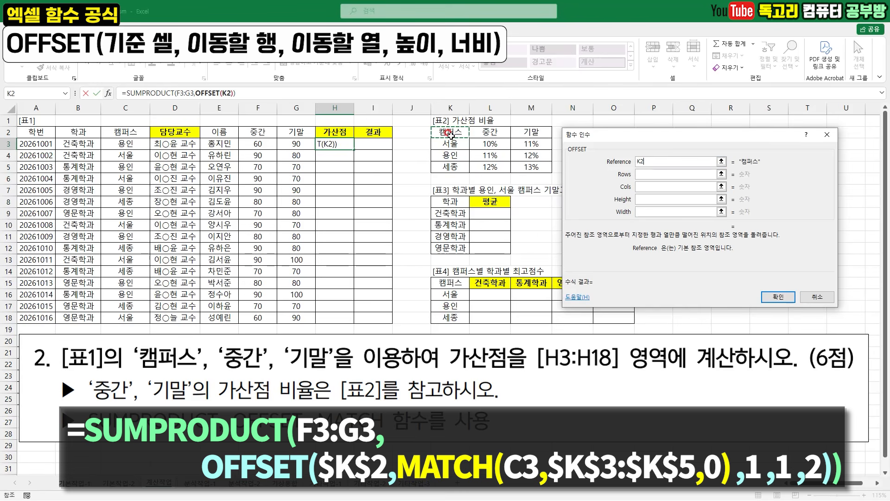
key(F4)
- Begin a MATCH function as OFFSET's Rows argument, with the 캠퍼스 cell C3 as the lookup value
drag(642, 171, 670, 162)
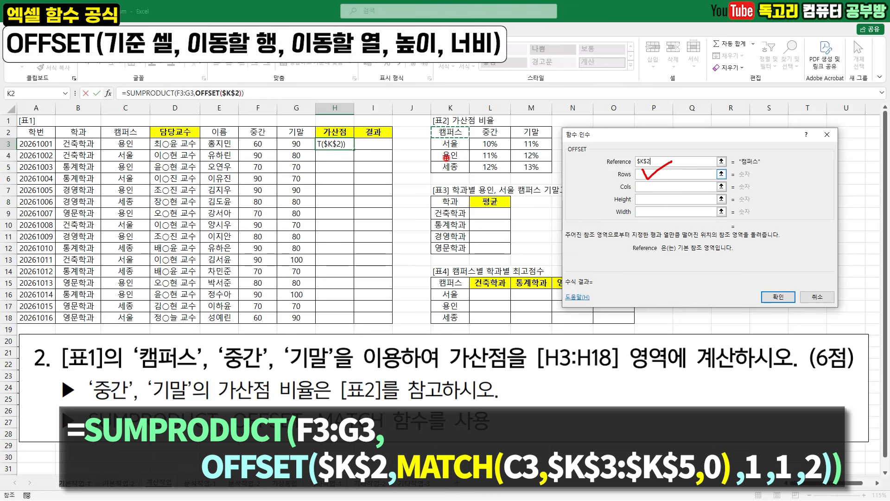
drag(442, 144, 480, 147)
drag(432, 160, 473, 160)
drag(437, 172, 481, 172)
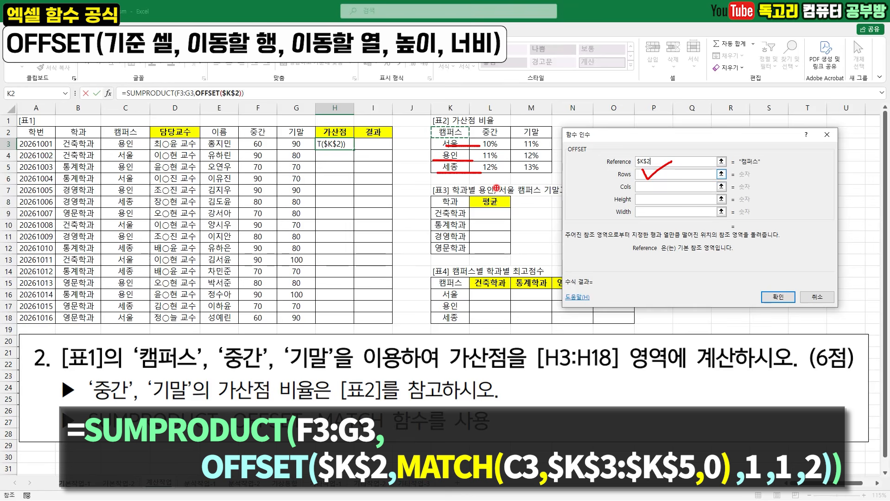
key(Escape)
click(640, 173)
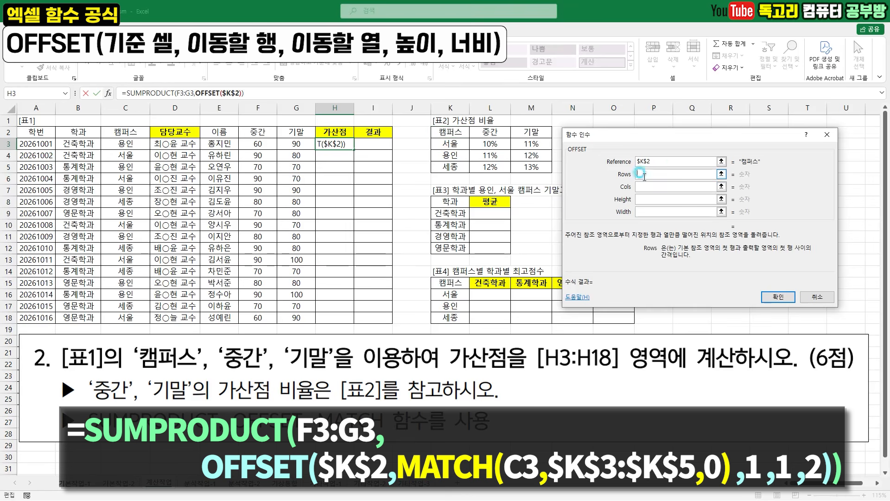
text(MATCH()
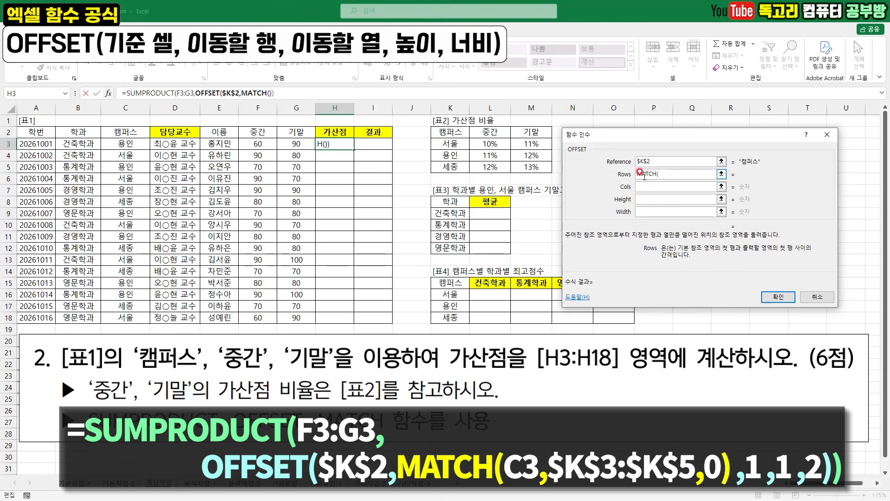
click(139, 143)
drag(147, 138, 125, 158)
key(Escape)
text(,)
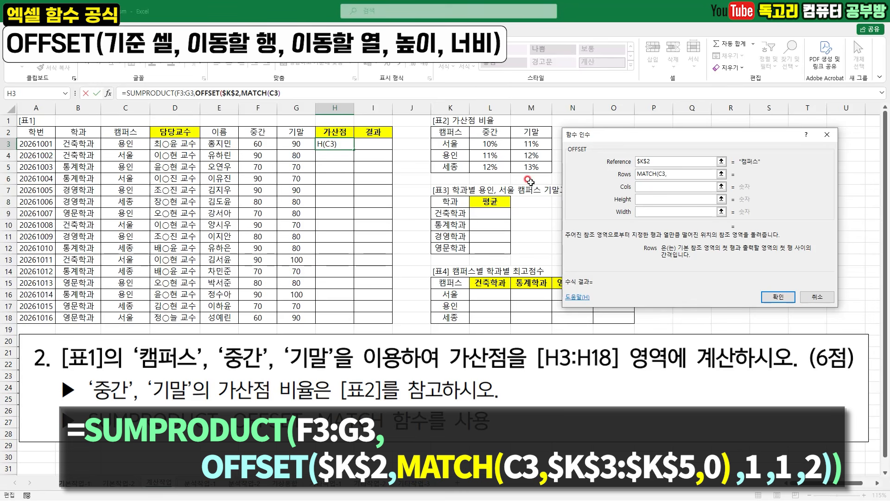
- Complete MATCH with the absolute campus range $K$3:$K$5 as the lookup array and match type 0
drag(456, 143, 451, 166)
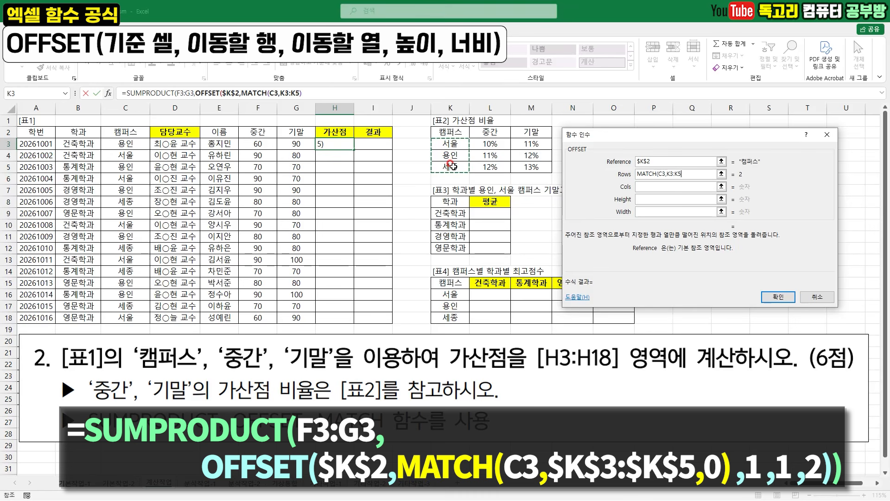
key(F4)
text(,0)
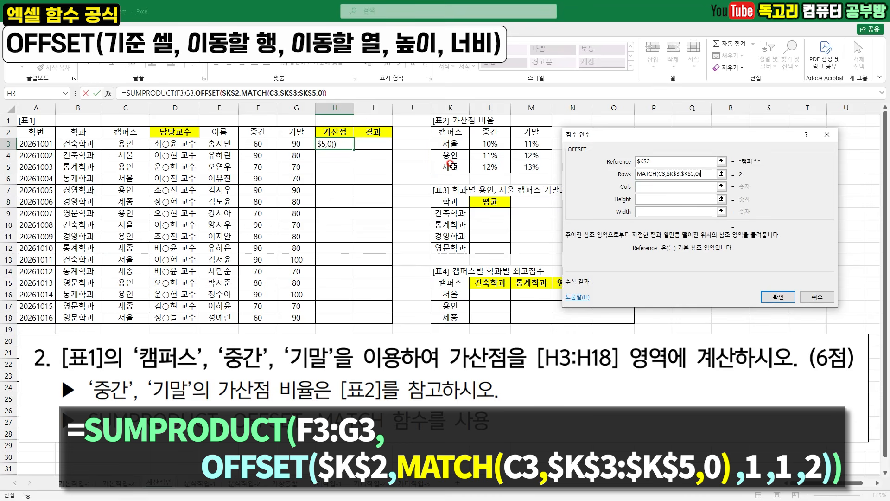
- Examine how the MATCH result in Rows moves OFFSET down from the 캠퍼스 header to the matching campus in [표2]
drag(656, 184, 697, 184)
drag(749, 179, 743, 182)
drag(461, 145, 460, 169)
key(Escape)
key(ctrl+2)
mouse_move(459, 138)
mouse_down()
mouse_move(438, 135)
mouse_move(452, 123)
mouse_move(458, 135)
mouse_up()
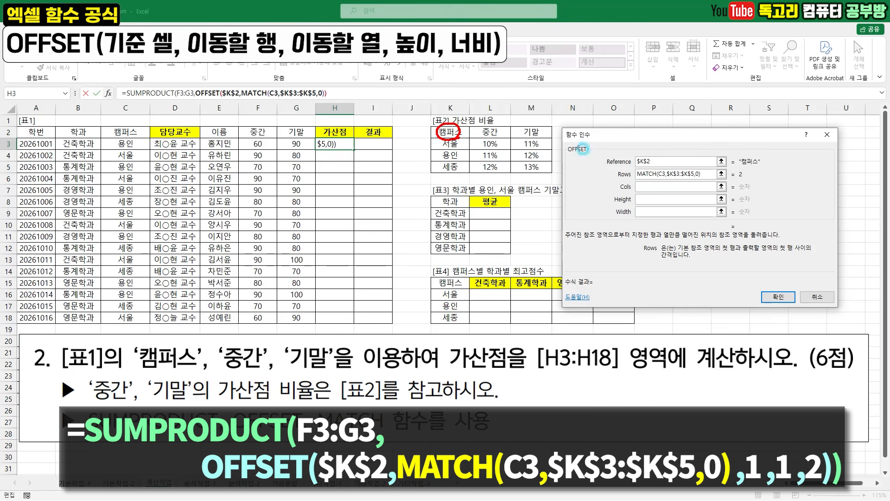
drag(668, 158, 652, 168)
drag(757, 175, 741, 182)
drag(606, 179, 633, 177)
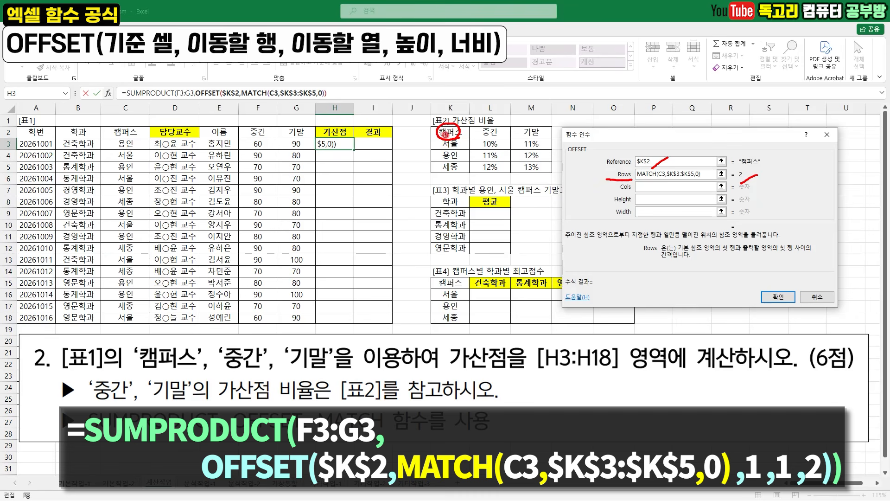
mouse_move(437, 135)
mouse_down()
mouse_move(437, 160)
mouse_move(442, 152)
mouse_move(460, 158)
mouse_move(447, 164)
mouse_up()
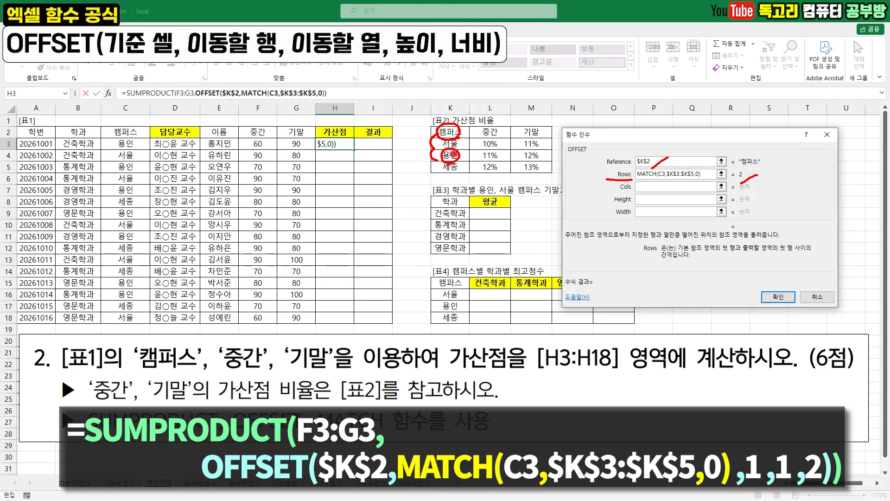
- Set OFFSET's Cols argument to 1 so the reference starts at the 중간 rate column
mouse_move(450, 156)
mouse_down()
mouse_move(483, 155)
mouse_move(472, 158)
mouse_up()
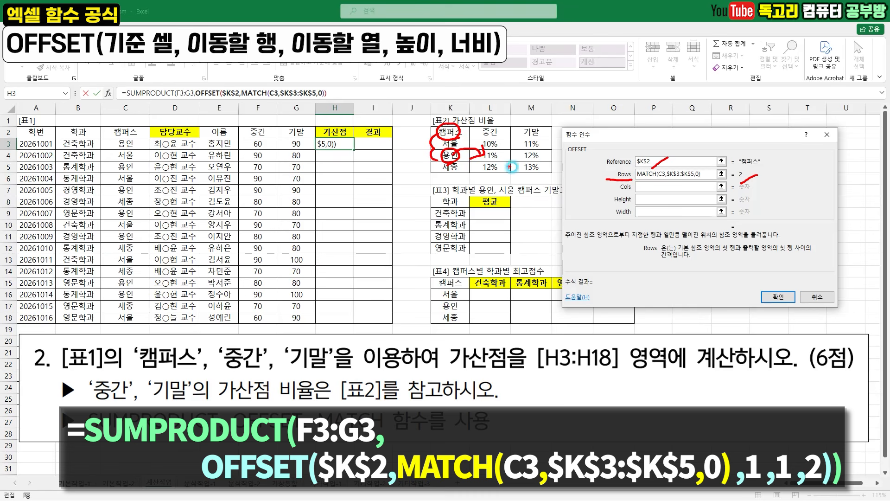
click(659, 186)
text(1)
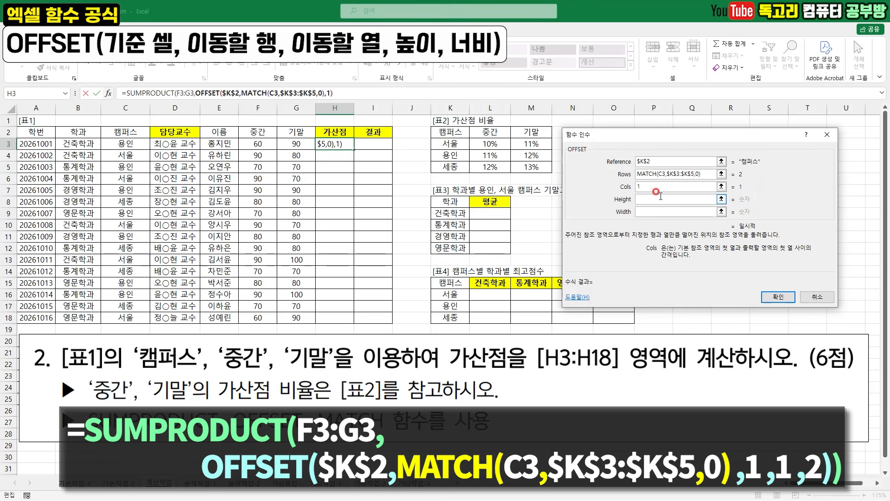
- Set OFFSET's Height to 1 and Width to 2 to cover the 중간 and 기말 rates of one campus
click(654, 199)
mouse_move(650, 196)
mouse_down()
mouse_move(669, 191)
mouse_move(661, 219)
mouse_move(677, 197)
mouse_move(686, 208)
mouse_up()
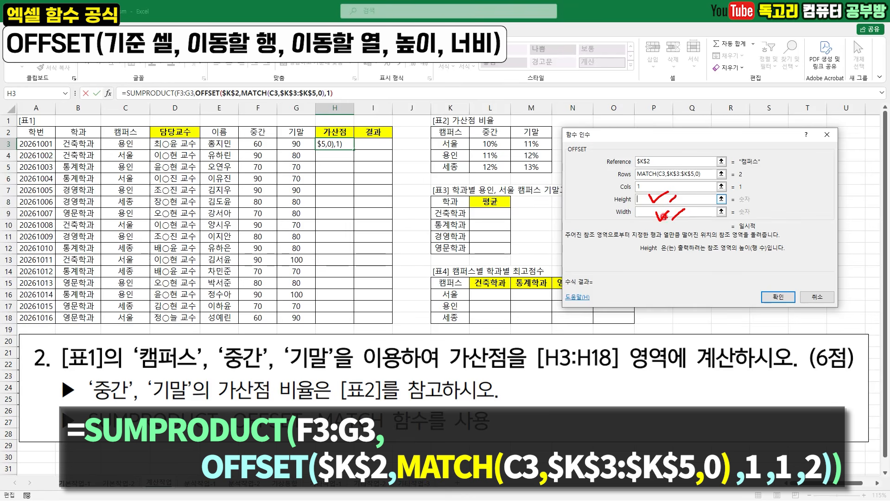
key(Escape)
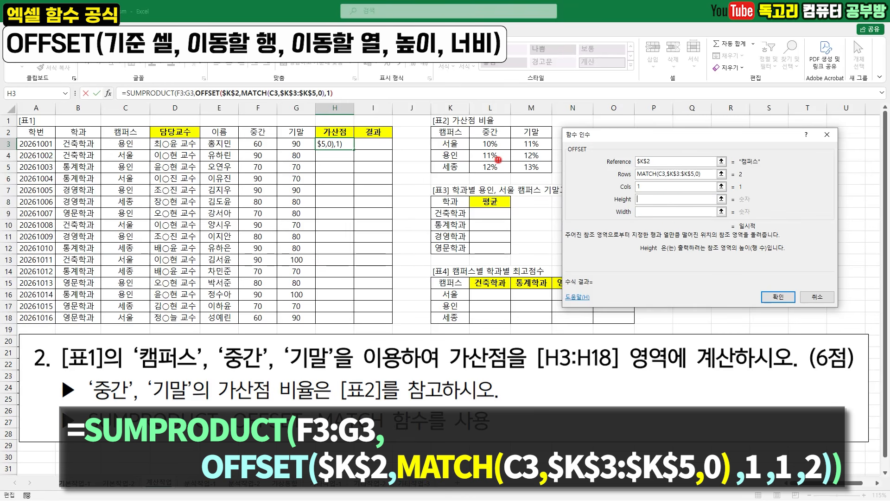
mouse_move(489, 160)
mouse_down()
mouse_move(477, 151)
mouse_move(515, 163)
mouse_move(533, 147)
mouse_move(538, 166)
mouse_up()
drag(251, 143, 294, 144)
mouse_move(482, 155)
mouse_down()
mouse_move(540, 156)
mouse_move(497, 165)
mouse_up()
drag(528, 148, 528, 163)
click(654, 199)
text(1)
click(660, 211)
text(2)
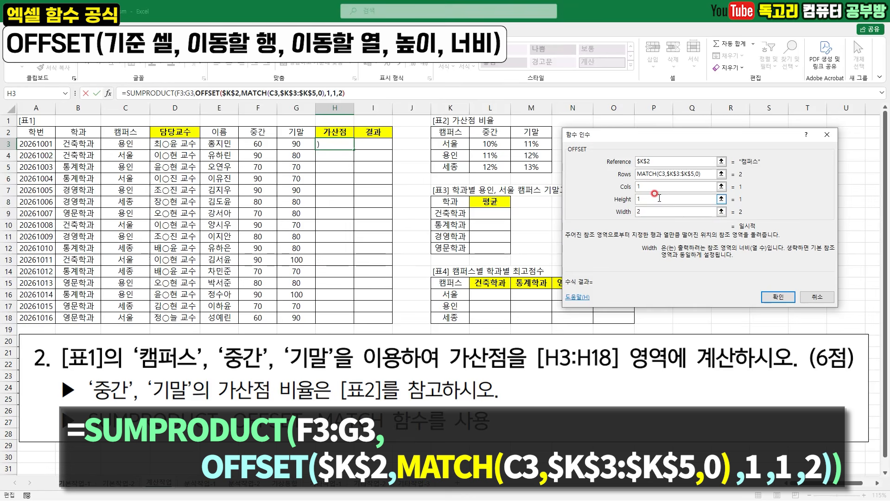
- Confirm the 가산점 formula in H3, accept the suggested formula correction, and fill it down to H18
mouse_move(651, 203)
mouse_down()
mouse_move(662, 196)
mouse_move(668, 211)
mouse_move(685, 197)
mouse_move(691, 207)
mouse_move(710, 191)
mouse_move(706, 206)
mouse_up()
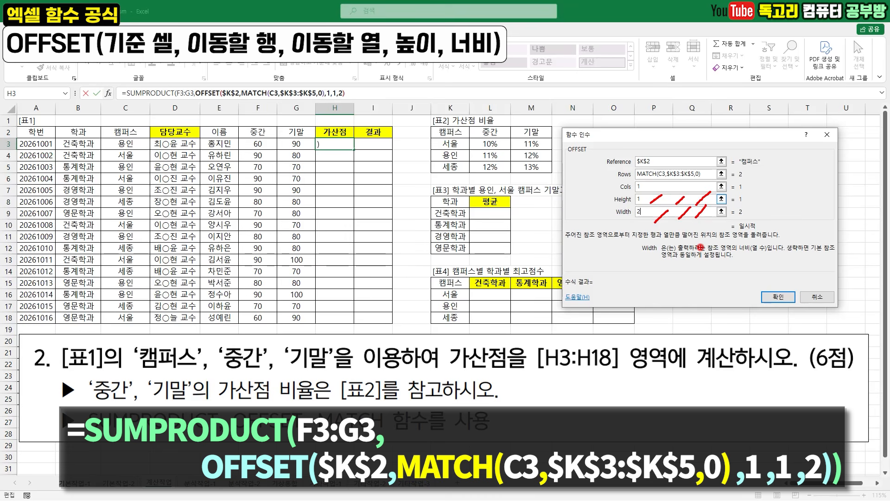
mouse_move(801, 317)
mouse_down()
mouse_move(761, 280)
mouse_move(782, 326)
mouse_up()
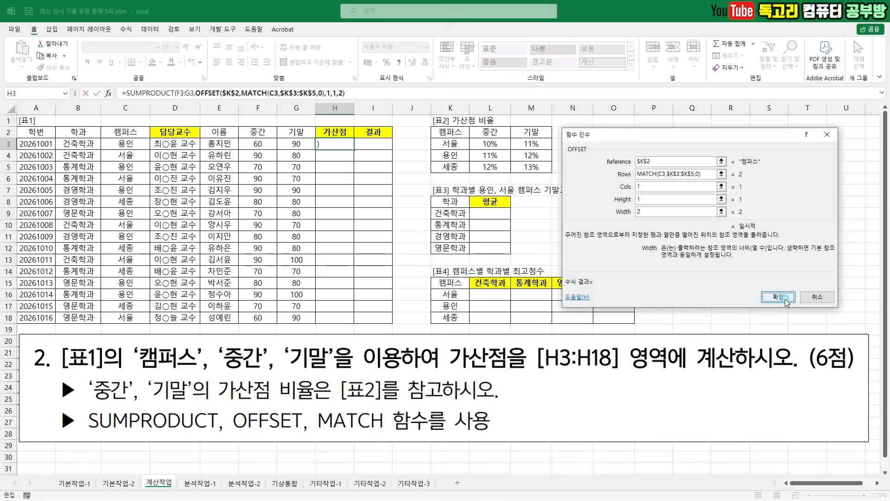
click(781, 297)
mouse_move(449, 292)
mouse_down()
mouse_move(431, 309)
mouse_move(414, 275)
mouse_move(427, 309)
mouse_up()
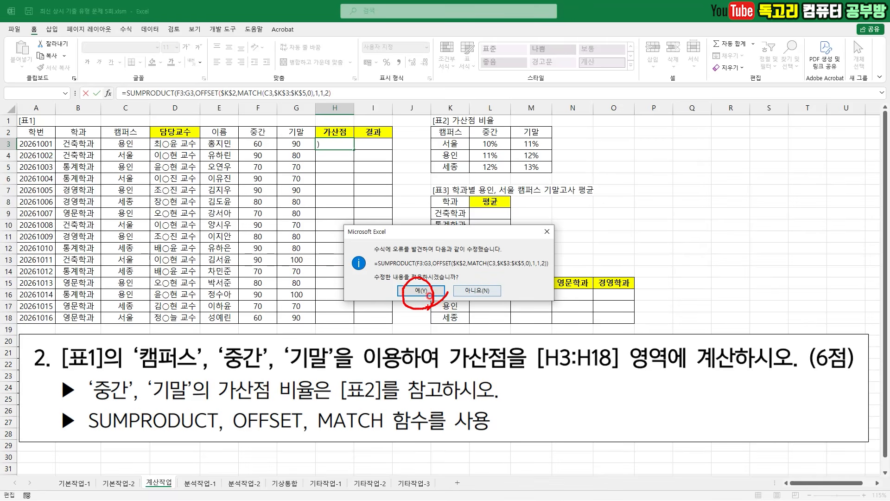
click(429, 295)
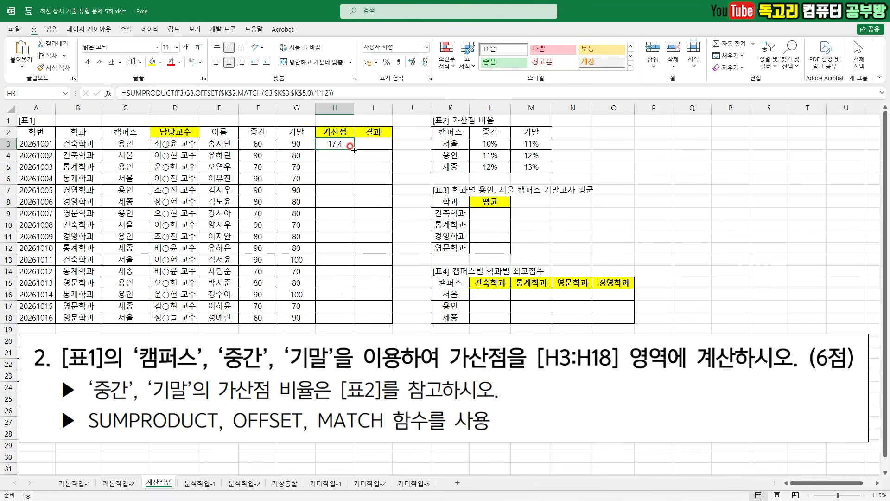
double_click(354, 149)
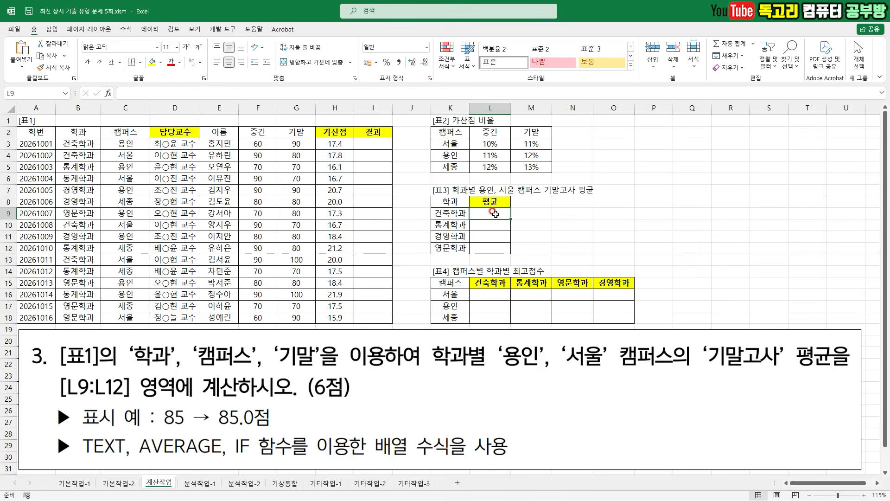
- Read question 3's requirements for the averages in L9:L12, including the campus conditions, display format and array formula functions
mouse_move(484, 209)
mouse_down()
mouse_move(496, 219)
mouse_move(530, 198)
mouse_up()
drag(129, 371, 327, 375)
drag(439, 375, 620, 375)
drag(718, 371, 752, 371)
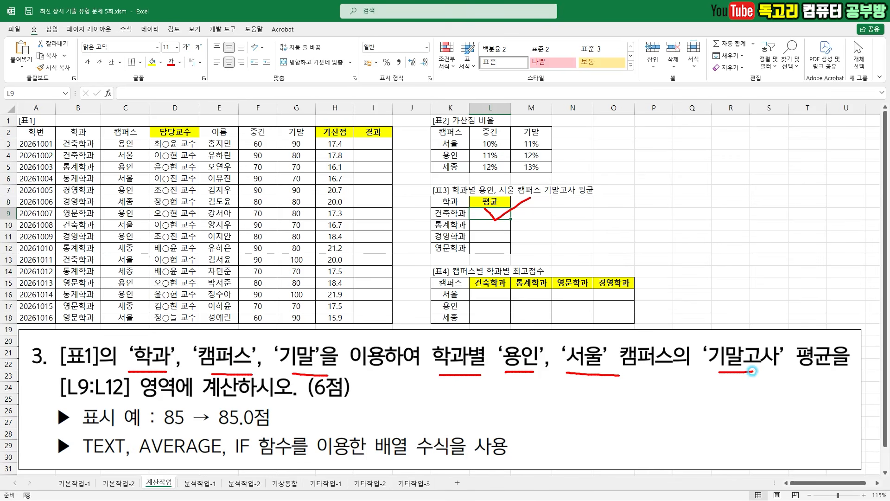
drag(73, 398, 146, 403)
drag(255, 410, 250, 412)
drag(150, 463, 256, 460)
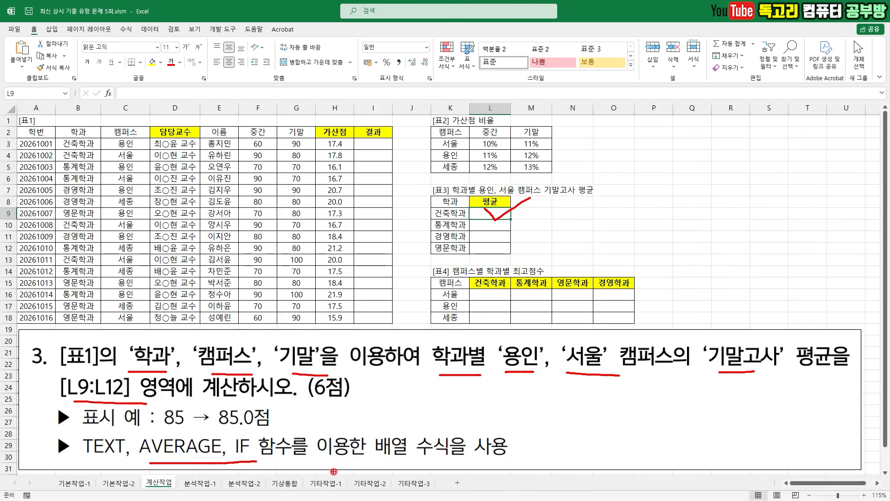
drag(375, 464, 465, 457)
drag(287, 451, 284, 477)
mouse_move(299, 474)
mouse_down()
mouse_move(286, 484)
mouse_move(293, 488)
mouse_up()
mouse_move(162, 426)
mouse_down()
mouse_move(270, 429)
mouse_move(261, 436)
mouse_up()
mouse_move(66, 461)
mouse_down()
mouse_move(139, 462)
mouse_move(65, 464)
mouse_move(70, 485)
mouse_move(95, 470)
mouse_move(65, 496)
mouse_up()
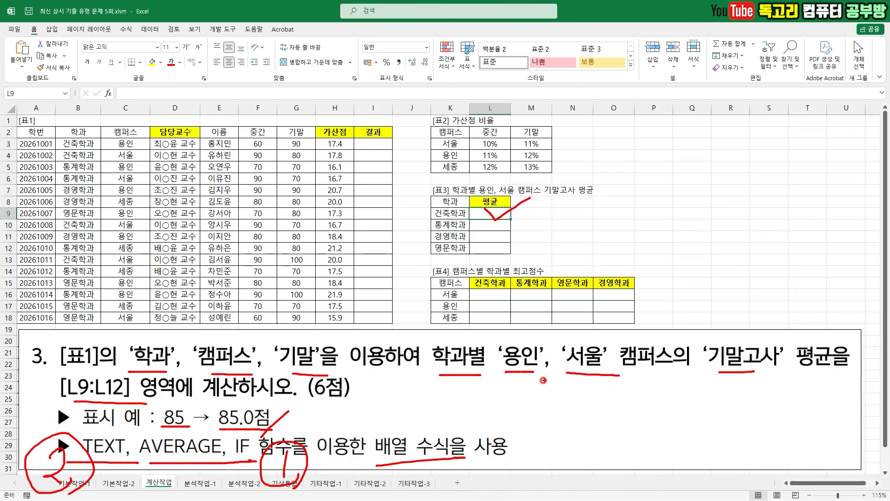
drag(522, 324, 629, 309)
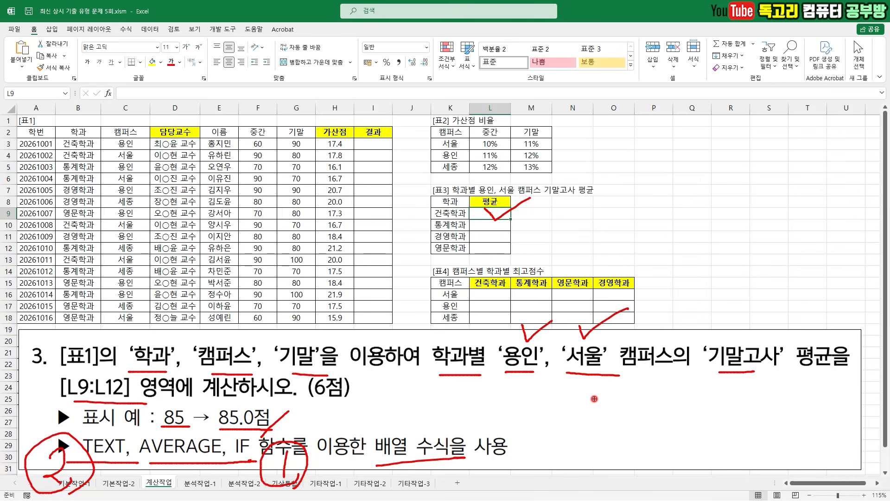
mouse_move(538, 375)
mouse_down()
mouse_move(512, 385)
mouse_move(538, 333)
mouse_move(532, 377)
mouse_up()
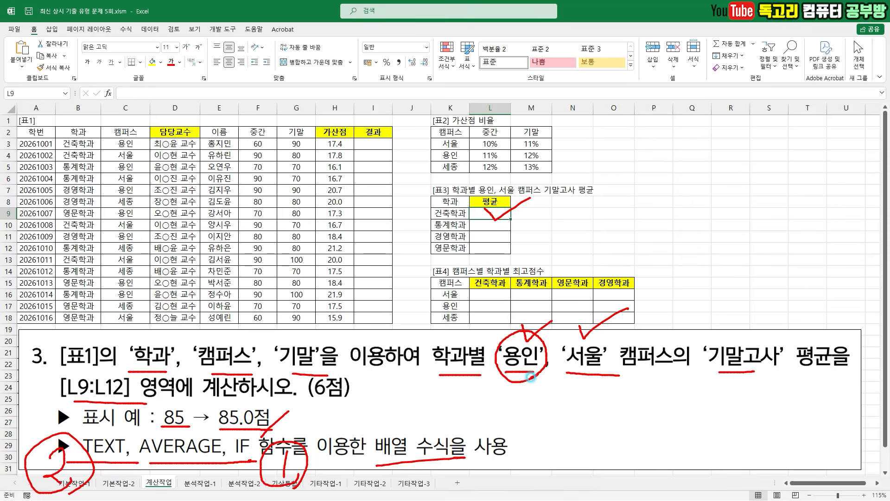
mouse_move(608, 376)
mouse_down()
mouse_move(604, 328)
mouse_move(611, 381)
mouse_up()
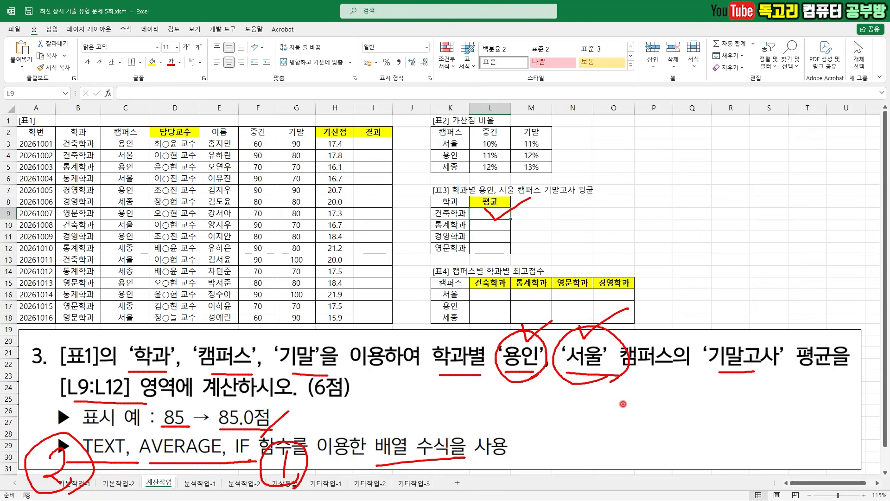
- Start a formula in L9 with an IF function nested inside AVERAGE
key(e)
mouse_move(480, 204)
mouse_down()
mouse_move(488, 222)
mouse_move(510, 202)
mouse_up()
drag(132, 83, 154, 75)
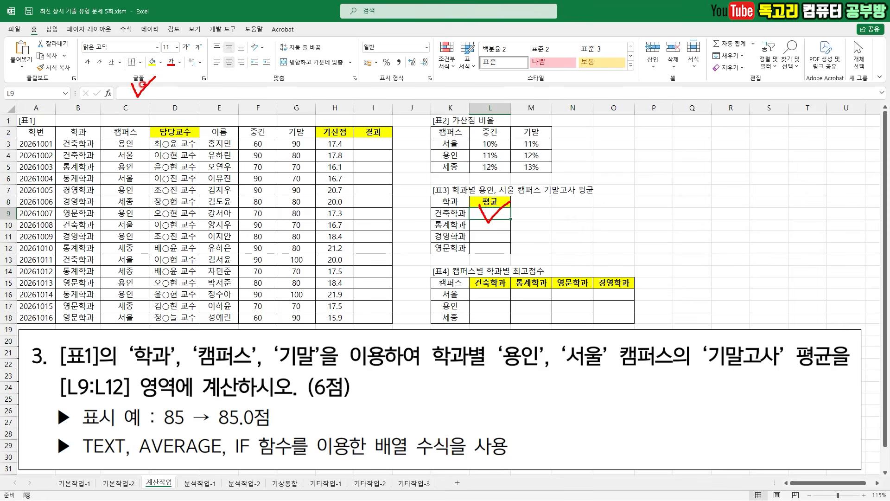
key(Escape)
text(=)
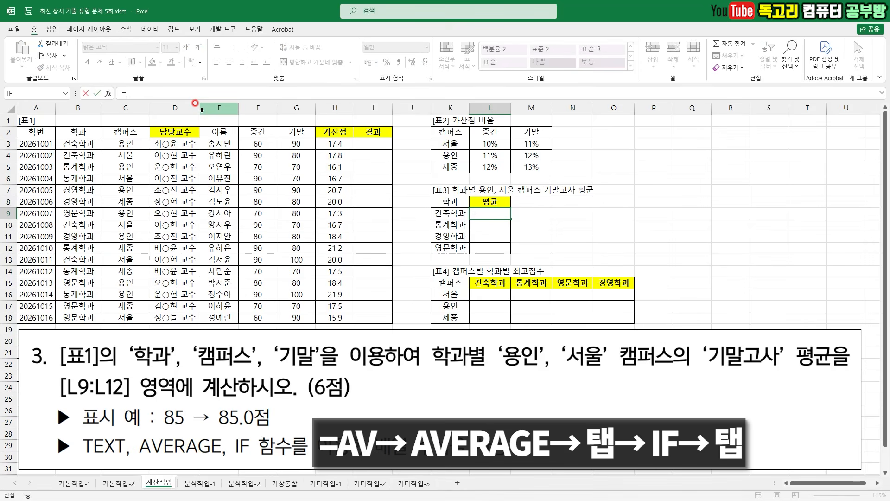
text(AV)
key(Down)
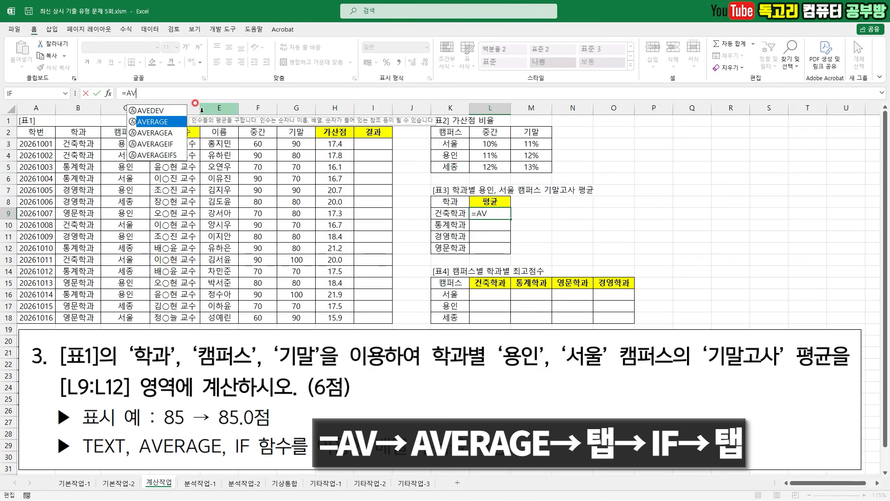
key(Tab)
text(IF)
key(Tab)
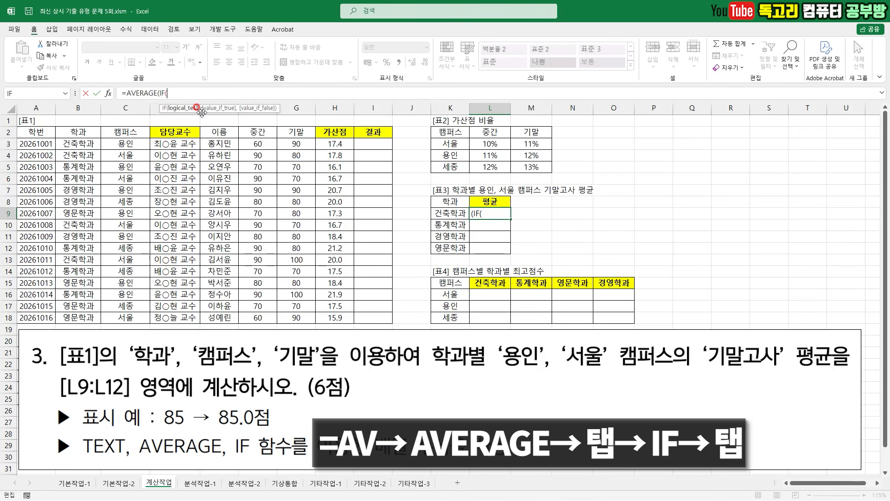
- Examine the unfinished AVERAGE(IF( formula and the 학과, 용인 and 서울 conditions its logical test has to cover
key(ctrl+1)
drag(115, 102, 194, 104)
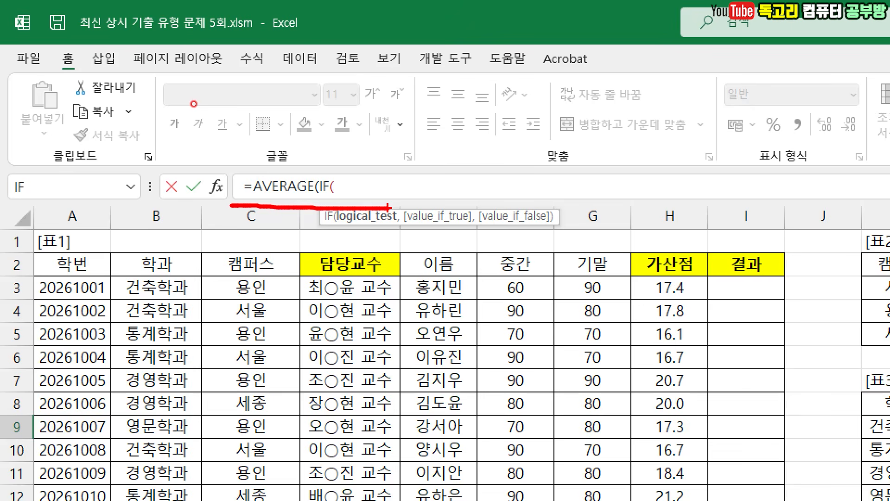
key(Escape)
key(ctrl+2)
mouse_move(459, 221)
mouse_down()
mouse_move(436, 216)
mouse_move(455, 202)
mouse_move(457, 225)
mouse_up()
mouse_move(484, 198)
mouse_down()
mouse_move(474, 194)
mouse_move(489, 175)
mouse_move(500, 198)
mouse_move(520, 191)
mouse_move(514, 200)
mouse_up()
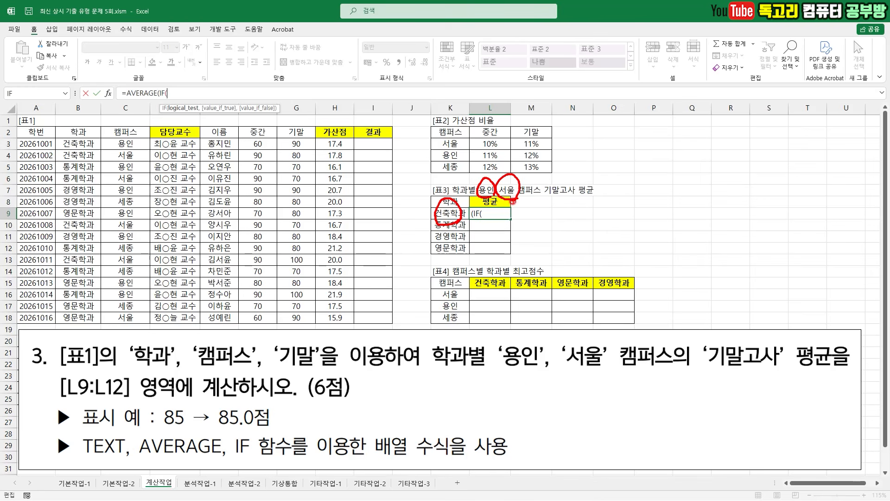
key(Escape)
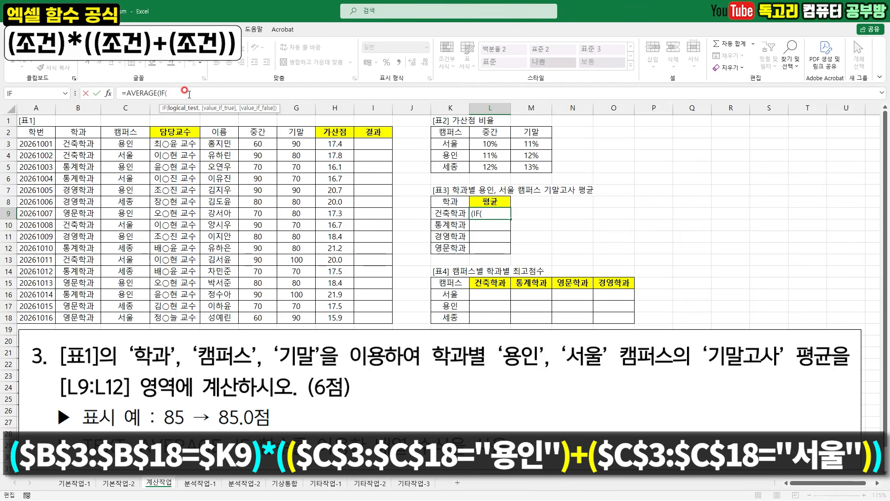
mouse_move(444, 223)
mouse_down()
mouse_move(435, 207)
mouse_move(449, 226)
mouse_up()
key(Escape)
- Add the 학과 condition to the IF test, comparing the absolute range $B$3:$B$18 with $K9 using a fixed column
drag(78, 144, 89, 312)
key(F4)
text(=)
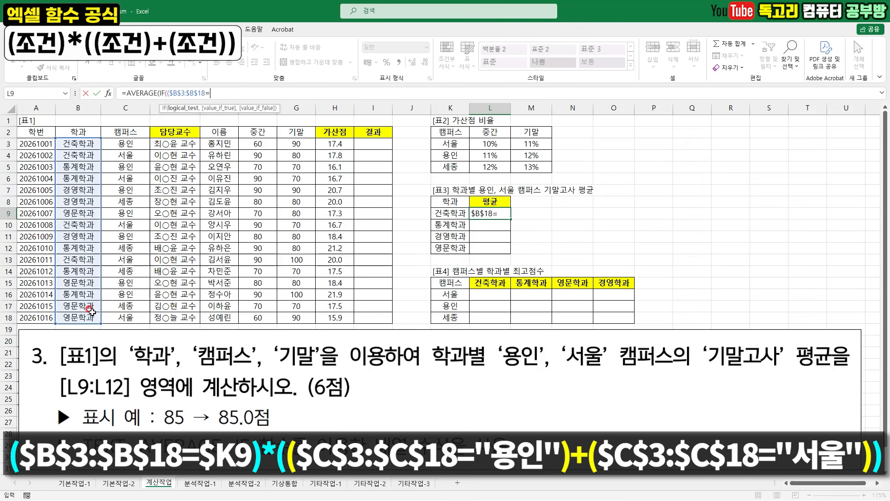
click(452, 213)
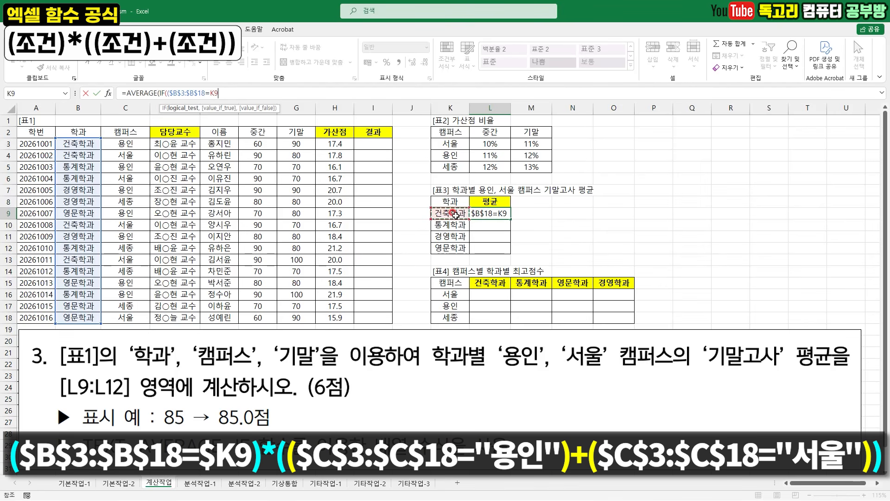
mouse_move(452, 212)
mouse_down()
mouse_move(448, 289)
mouse_move(467, 267)
mouse_up()
key(Escape)
click(243, 95)
key(F4)
key(F4)
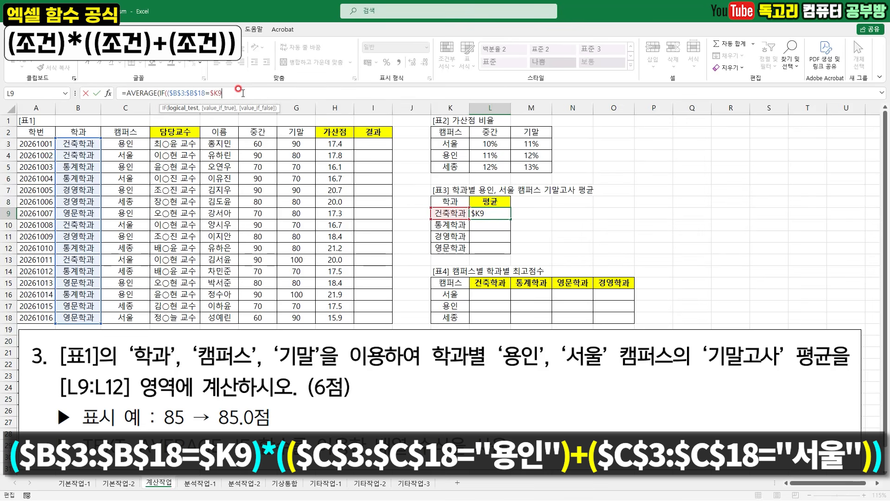
- Close the 학과 condition and multiply it by a newly opened parenthesised group for the campus conditions
drag(167, 99, 245, 98)
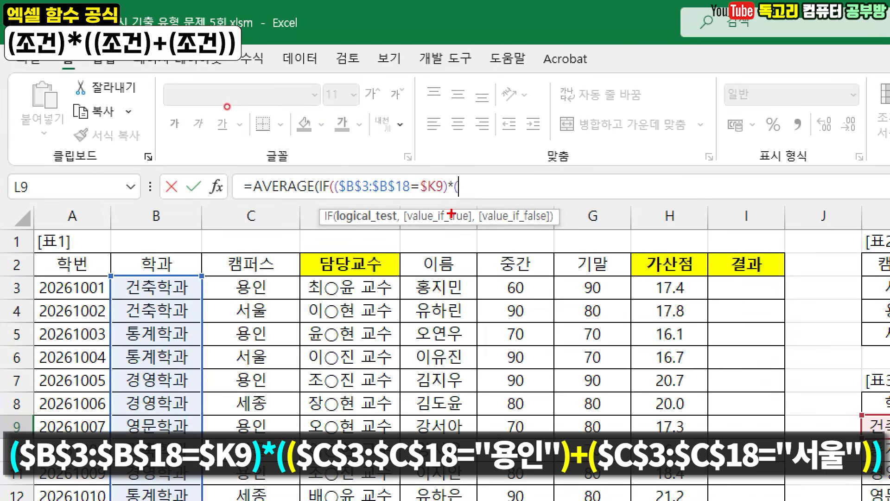
drag(435, 200, 466, 204)
mouse_move(473, 165)
mouse_down()
mouse_move(485, 181)
mouse_move(539, 148)
mouse_up()
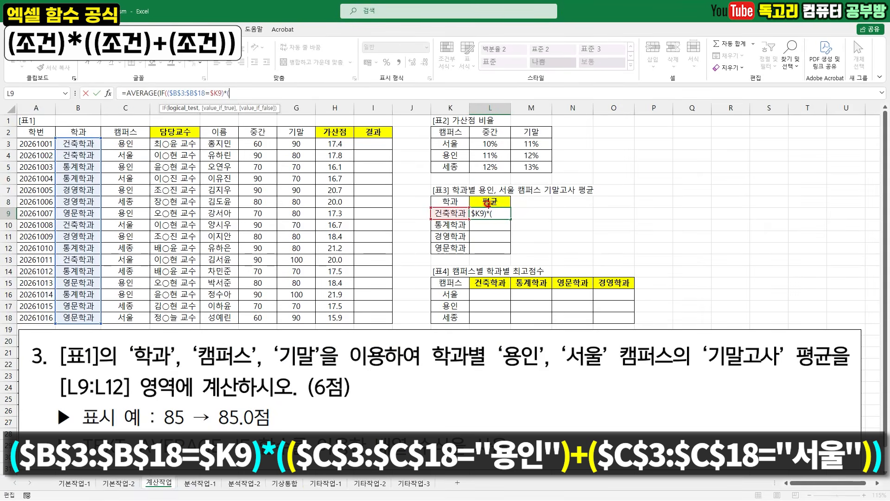
drag(481, 178, 516, 174)
key(Escape)
drag(228, 78, 254, 64)
key(Escape)
mouse_move(487, 199)
mouse_down()
mouse_move(500, 187)
mouse_move(484, 199)
mouse_up()
key(Escape)
- Add the first campus condition, comparing the absolute range $C$3:$C$18 with "용인"
drag(126, 144, 126, 316)
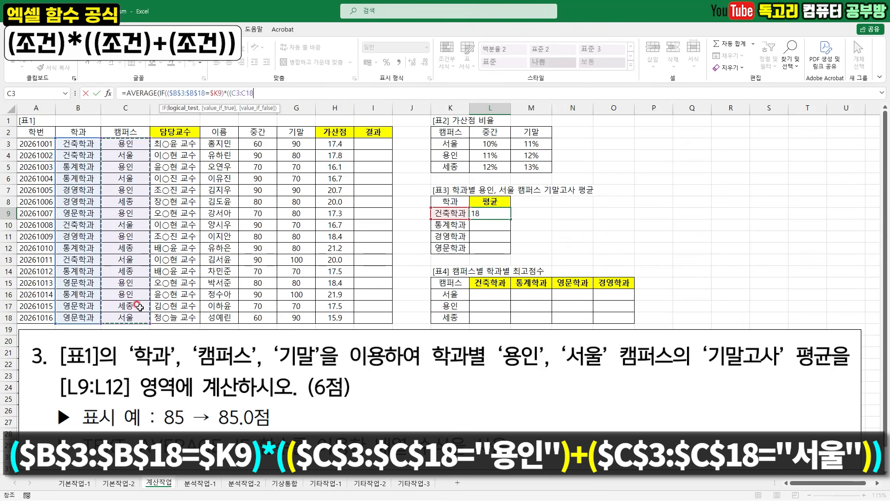
key(F4)
text(=)
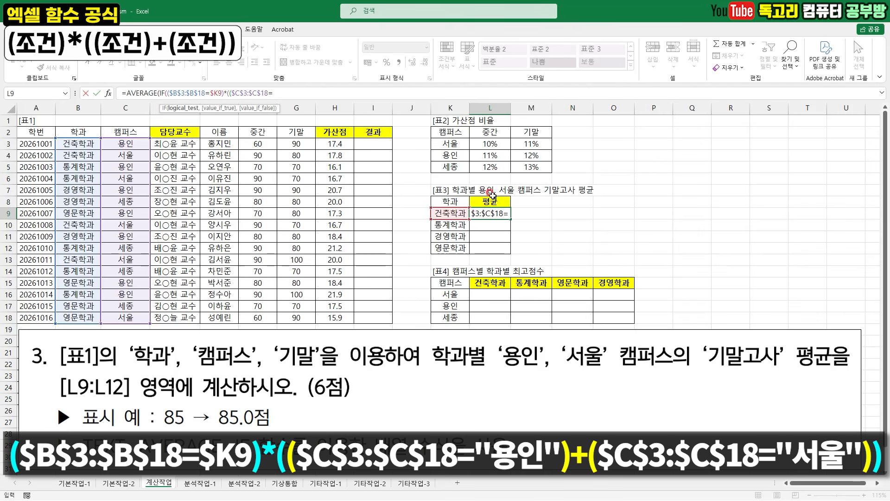
text(")
text(용이)
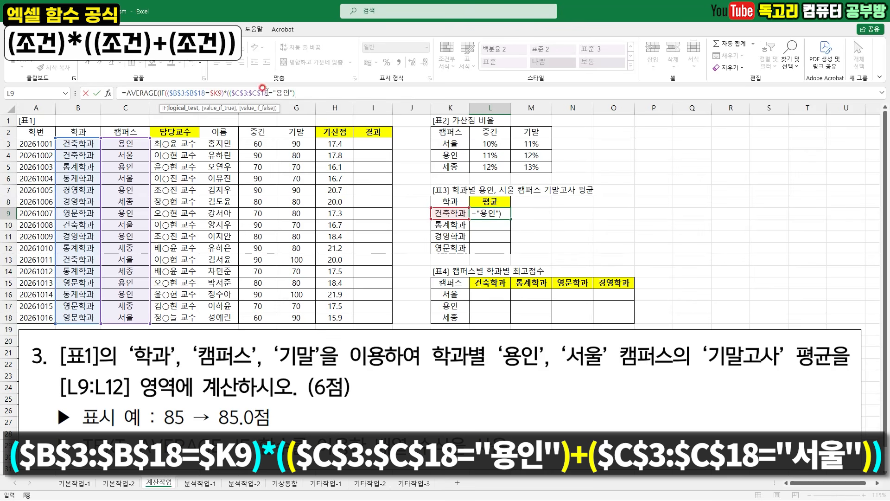
drag(232, 99, 288, 100)
- Add the alternative campus condition +($C$3:$C$18="서울") and close the campus group
text(+()
drag(125, 144, 126, 316)
key(F4)
text(=)
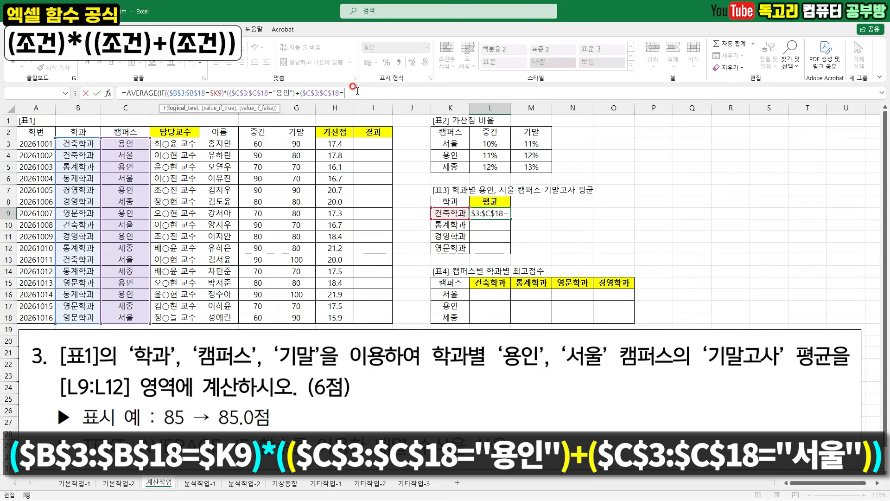
text("서울)
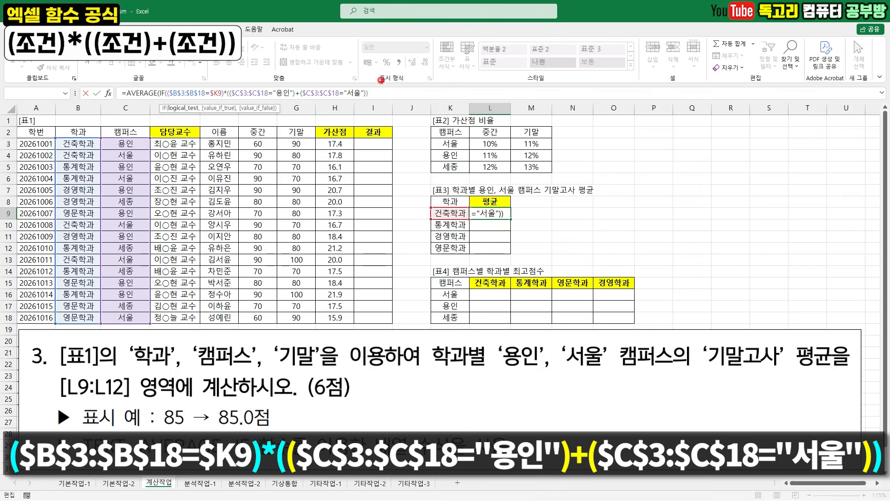
- Review the parentheses of the IF test, checking how the 학과 condition multiplies the grouped 용인 and 서울 conditions
drag(369, 75, 386, 75)
drag(227, 83, 249, 75)
key(e)
drag(465, 197, 725, 201)
mouse_move(513, 147)
mouse_down()
mouse_move(526, 165)
mouse_move(552, 147)
mouse_up()
mouse_move(671, 158)
mouse_down()
mouse_move(681, 173)
mouse_move(704, 153)
mouse_up()
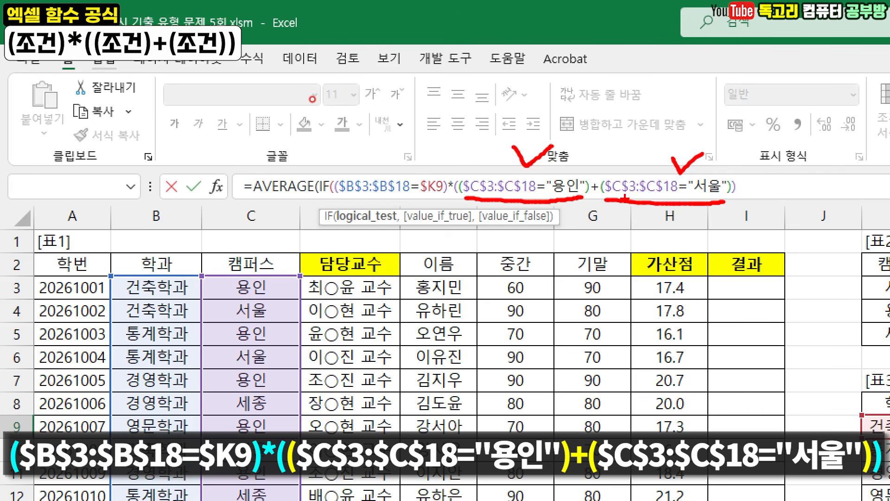
drag(455, 172, 478, 164)
drag(738, 165, 783, 149)
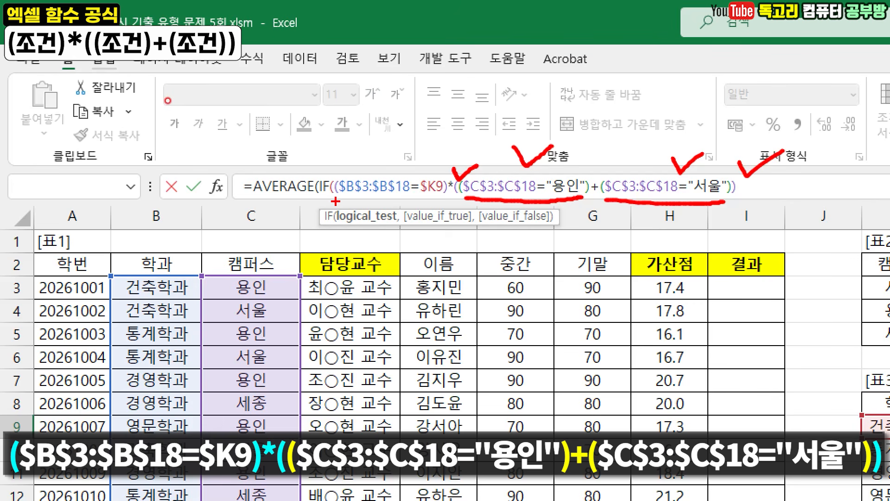
mouse_move(335, 199)
mouse_down()
mouse_move(455, 202)
mouse_move(552, 219)
mouse_move(751, 210)
mouse_move(758, 201)
mouse_up()
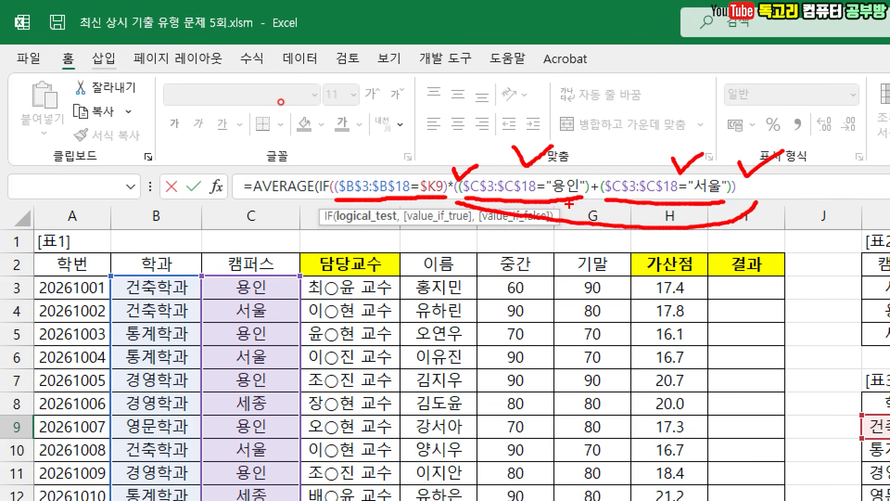
drag(317, 163, 384, 136)
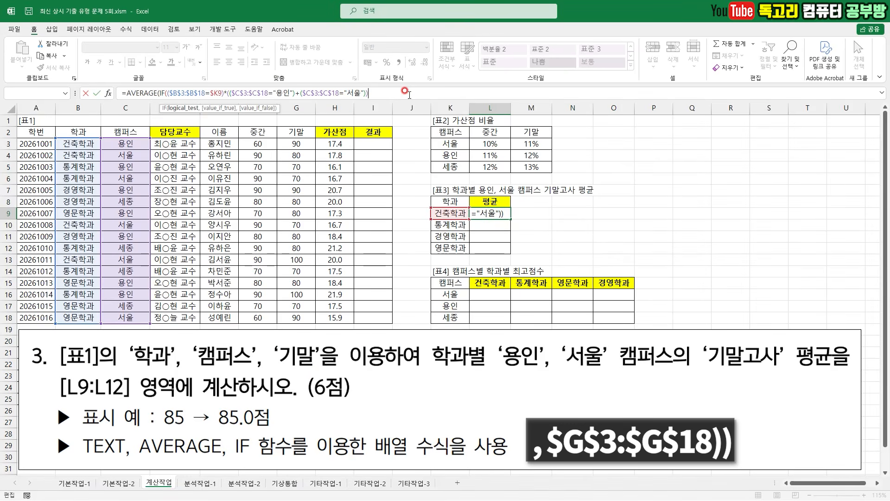
- Set IF's true value to the 기말 range $G$3:$G$18 and close both the IF and AVERAGE functions
text(,)
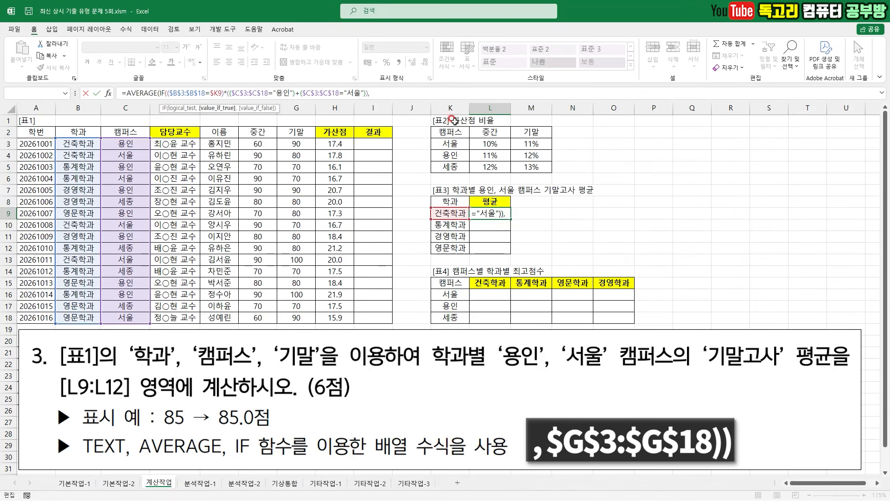
mouse_move(576, 194)
mouse_down()
mouse_move(543, 198)
mouse_move(582, 178)
mouse_move(575, 201)
mouse_up()
drag(293, 144, 294, 234)
drag(296, 301, 293, 317)
key(F4)
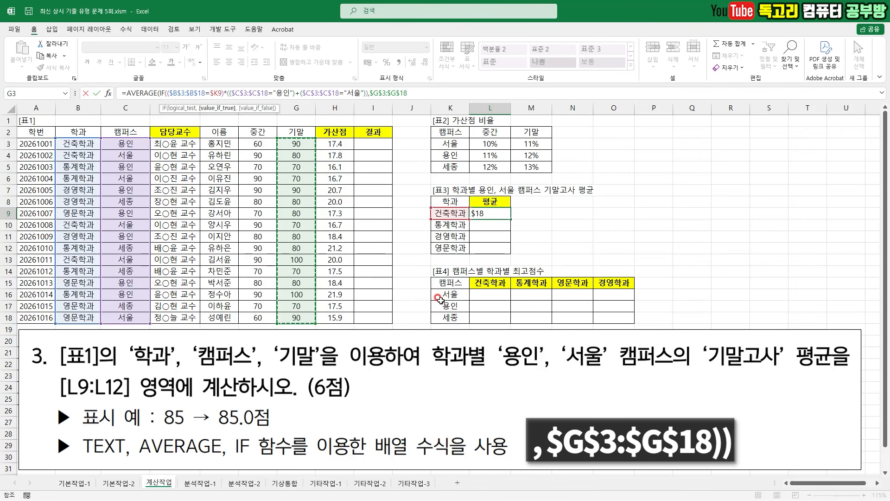
text()))
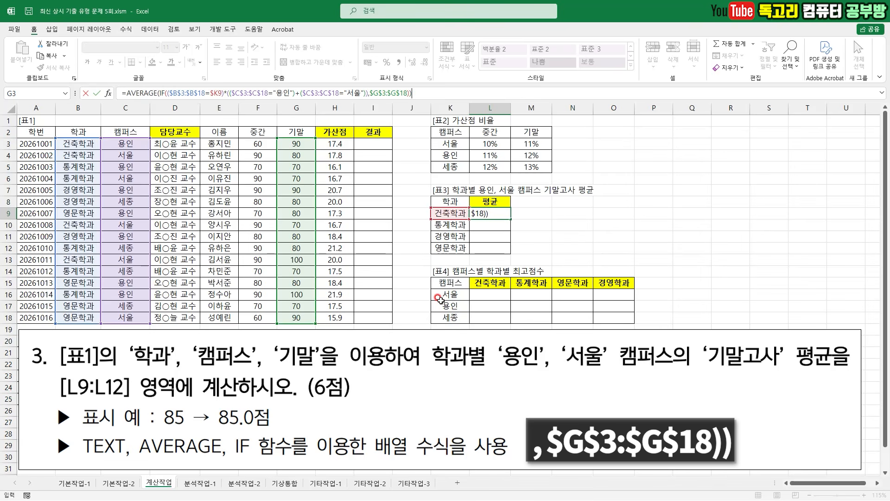
- Enter L9 as an array formula and compare its result with the required 85.0점 display format
drag(443, 90, 405, 111)
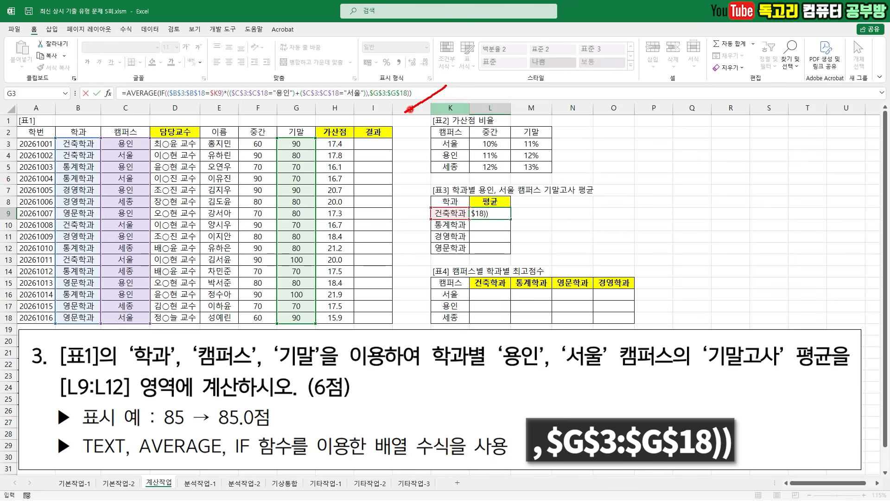
key(Escape)
key(ctrl+shift+Return)
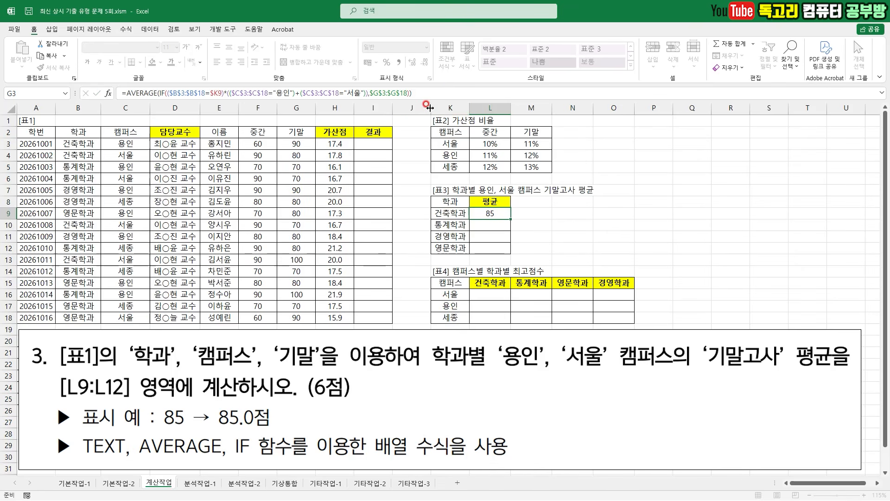
mouse_move(501, 215)
mouse_down()
mouse_move(482, 221)
mouse_move(487, 200)
mouse_move(503, 226)
mouse_up()
mouse_move(185, 432)
mouse_down()
mouse_move(214, 435)
mouse_move(290, 411)
mouse_move(232, 398)
mouse_move(206, 432)
mouse_up()
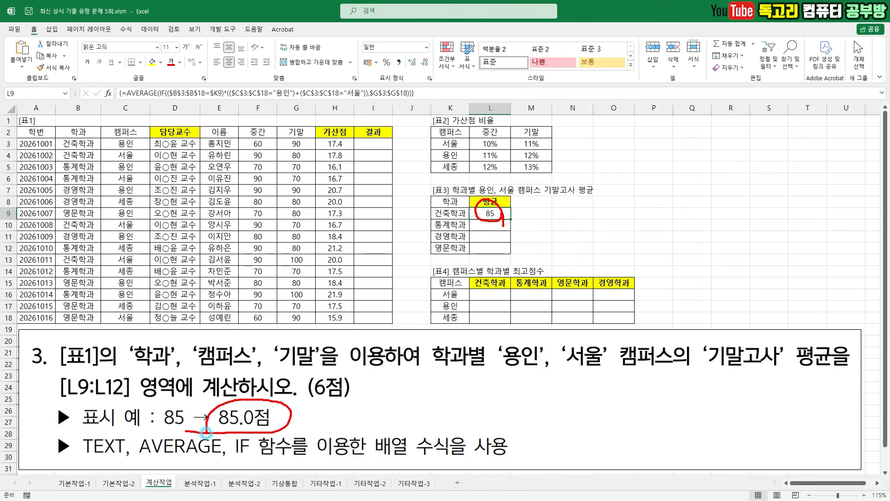
mouse_move(111, 460)
mouse_down()
mouse_move(121, 416)
mouse_move(115, 477)
mouse_up()
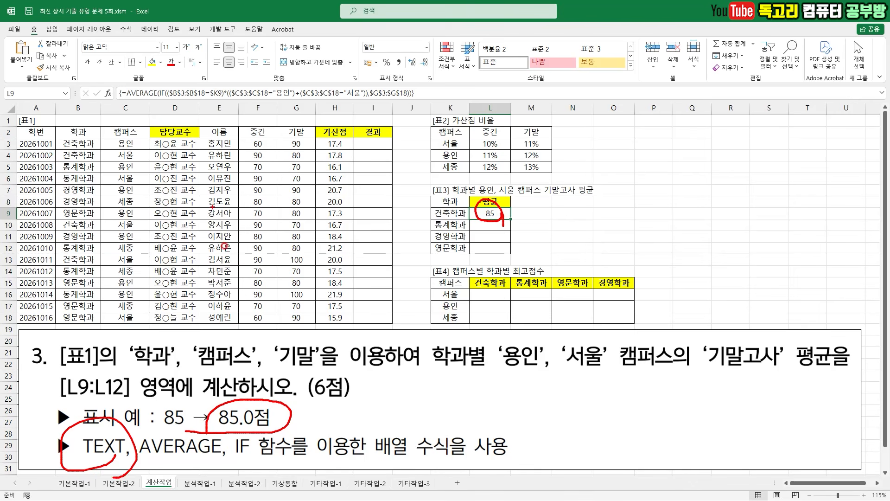
- Cut the AVERAGE expression after the equals sign in L9 and start a TEXT function in its place
key(Escape)
drag(125, 93, 485, 84)
key(ctrl+c)
key(BackSpace)
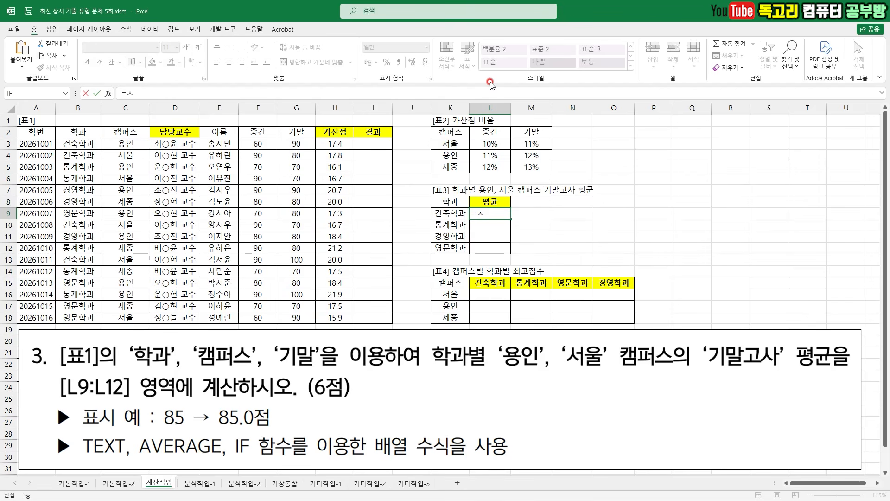
text(TE)
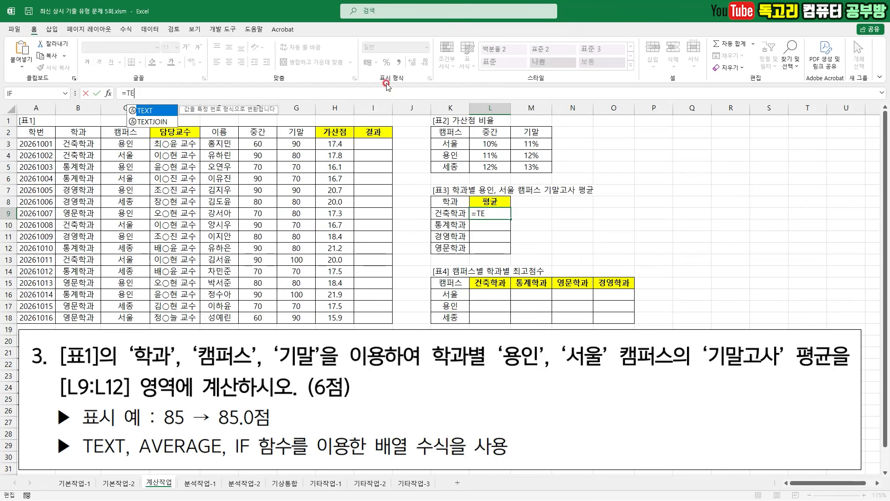
key(Tab)
drag(89, 88, 110, 102)
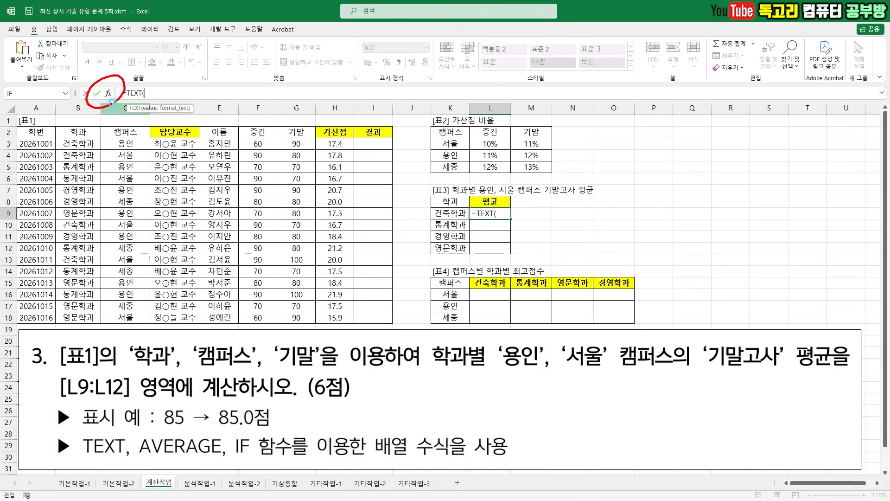
- Open the function arguments for TEXT and paste the cut AVERAGE expression as its Value
click(108, 93)
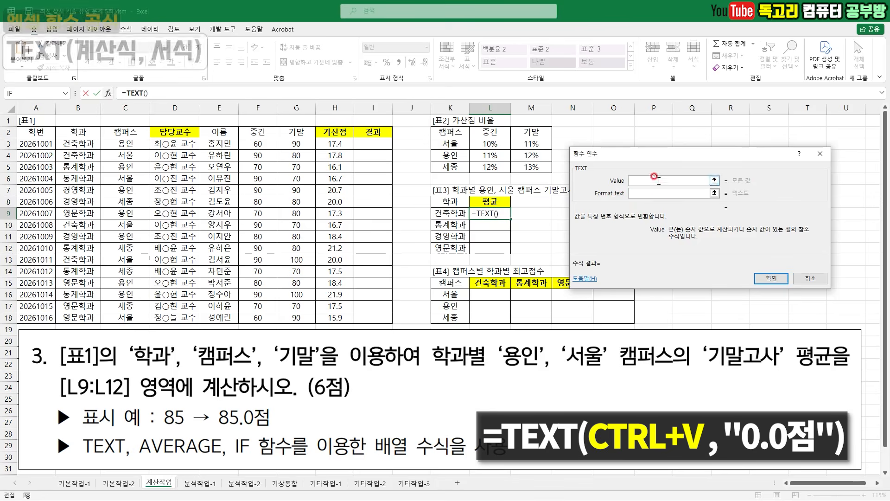
drag(651, 156, 634, 141)
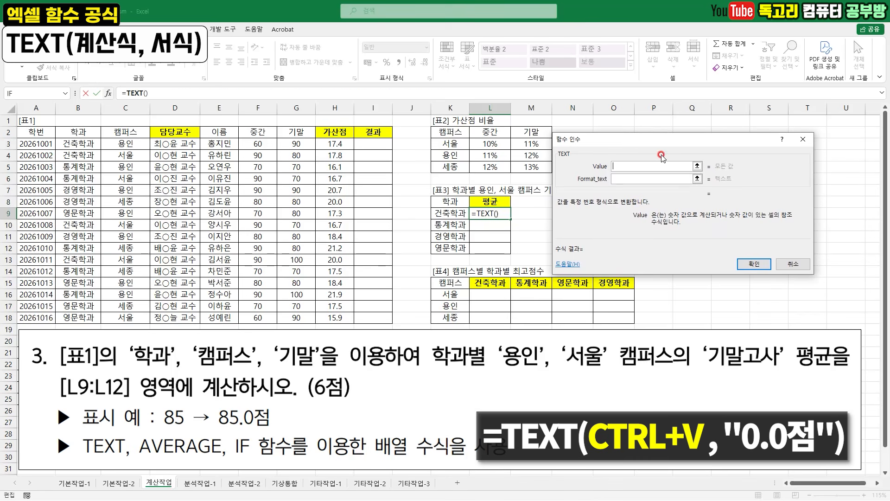
key(ctrl+v)
click(654, 179)
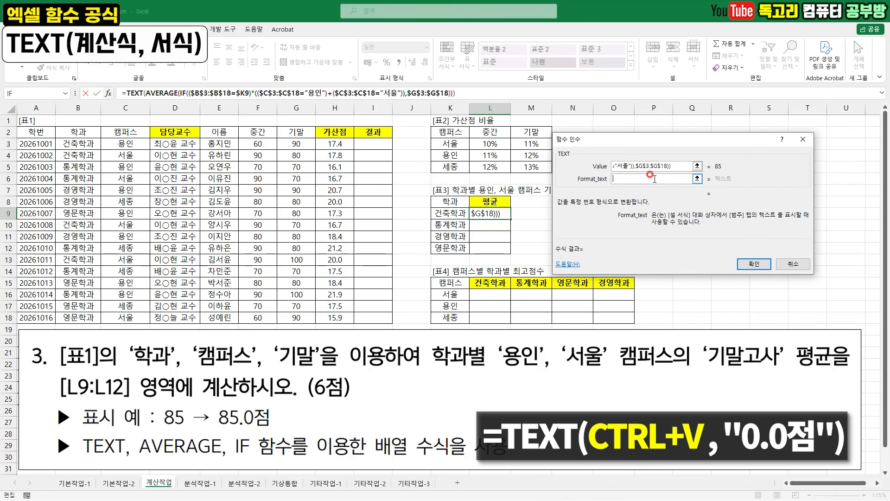
- Set TEXT's Format_text to "0.0점" and compare the Value and format with the previewed result
text(0.0)
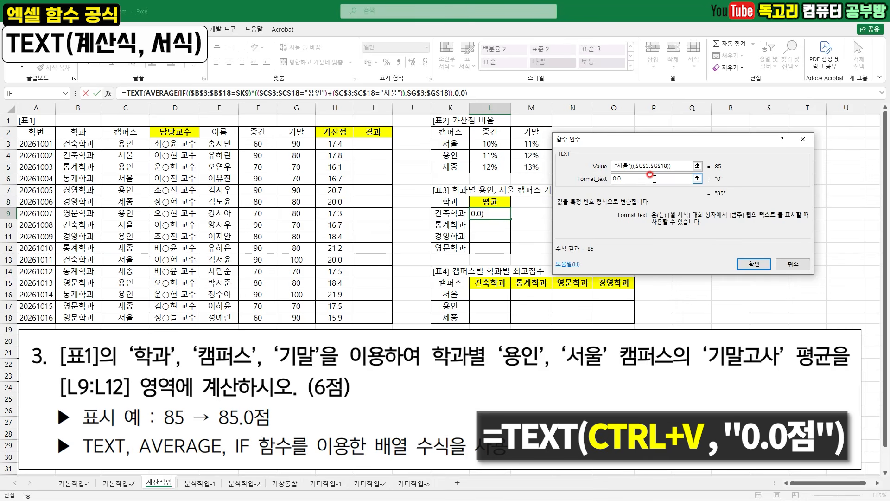
text(점)
key(Tab)
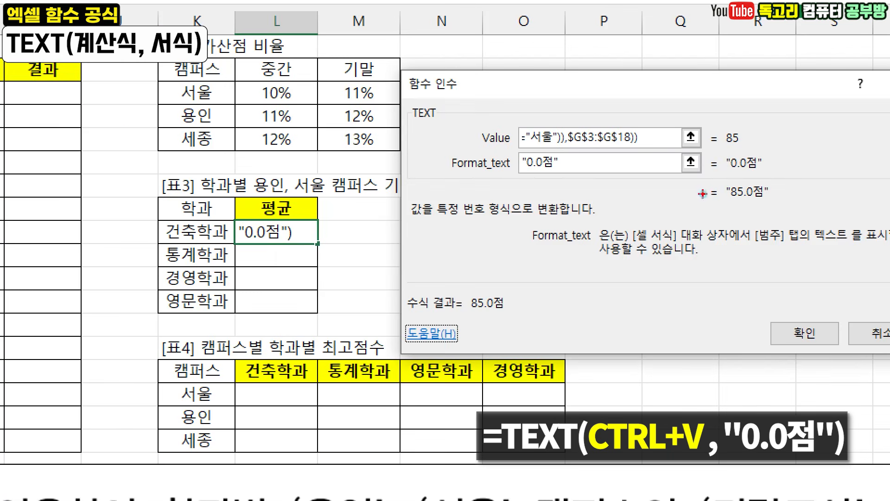
drag(748, 147, 768, 127)
drag(730, 176, 779, 170)
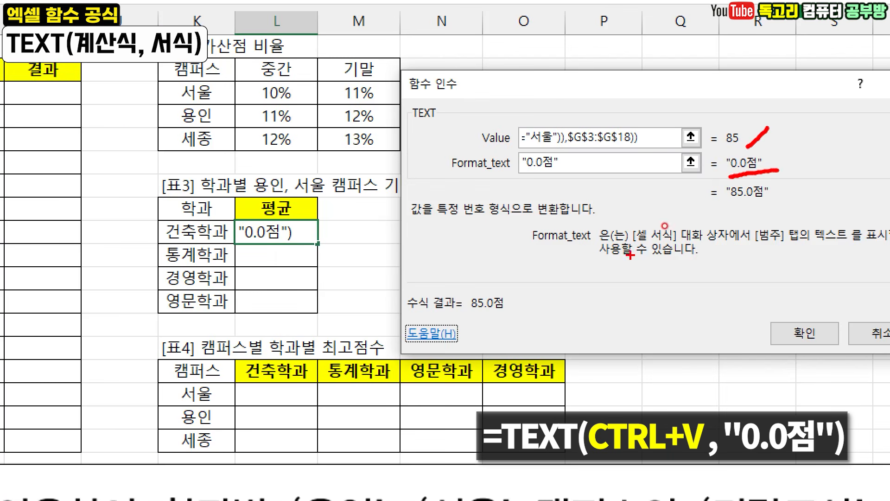
- Enter the TEXT formula in L9 as an array formula and fill it down through L12
mouse_move(518, 314)
mouse_down()
mouse_move(501, 254)
mouse_move(512, 327)
mouse_up()
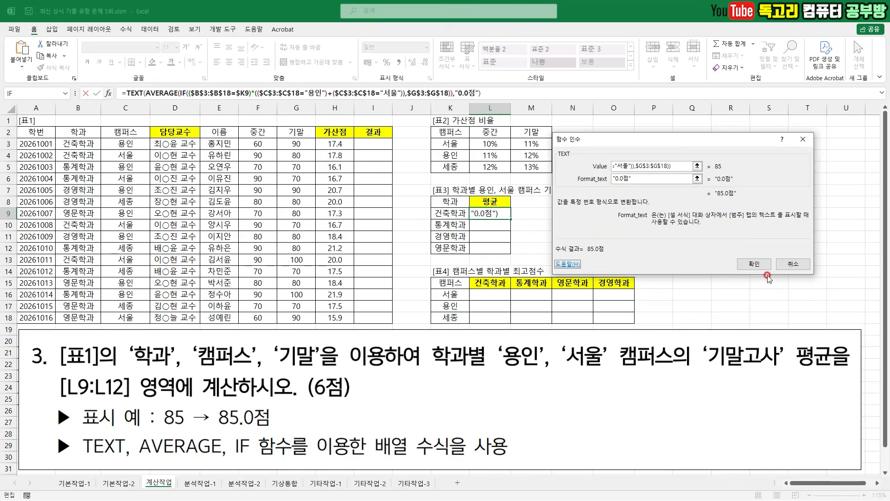
click(805, 333)
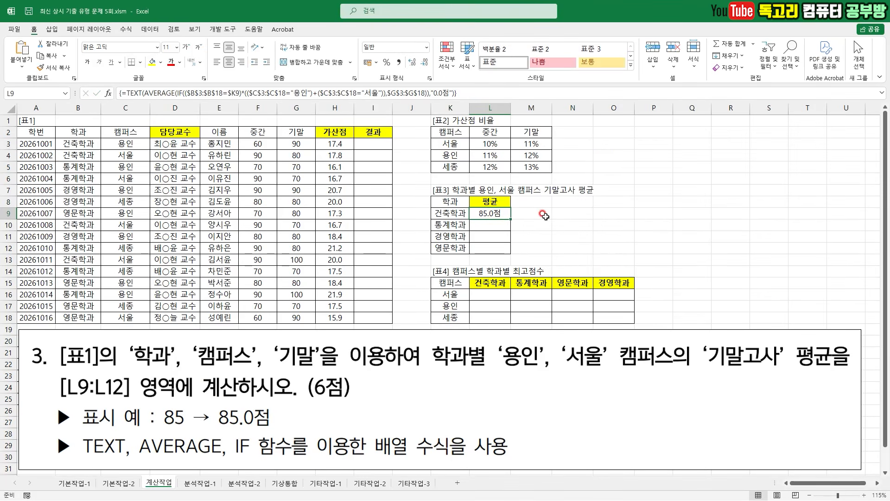
double_click(512, 219)
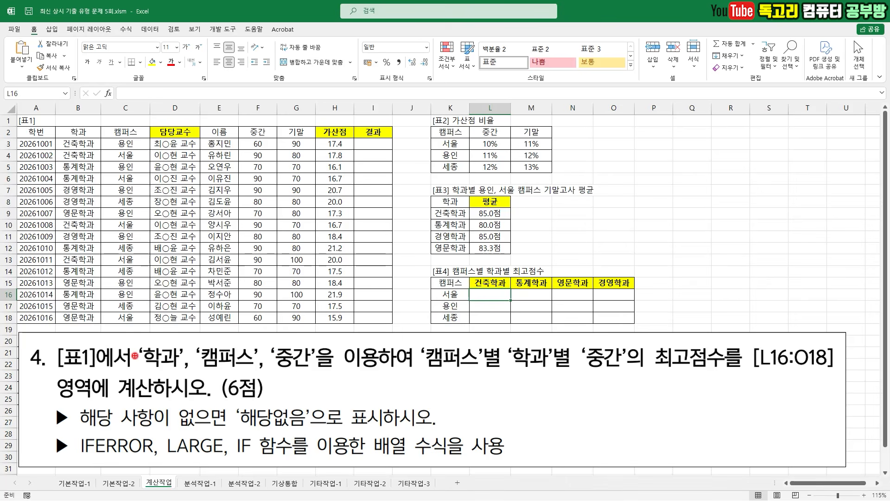
- Examine question 4's requirements for L16:O18: the fields, 캠퍼스 and 학과 criteria, 중간 maximum, 해당없음 rule and the order of LARGE, IF and IFERROR
drag(96, 334, 155, 306)
mouse_move(179, 344)
mouse_down()
mouse_move(190, 335)
mouse_move(233, 338)
mouse_up()
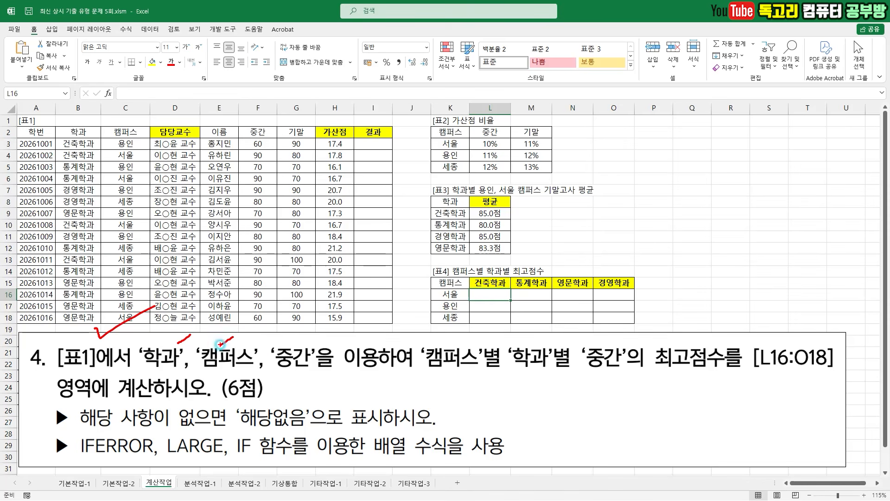
drag(309, 343, 322, 334)
drag(438, 378, 706, 374)
drag(763, 372, 807, 371)
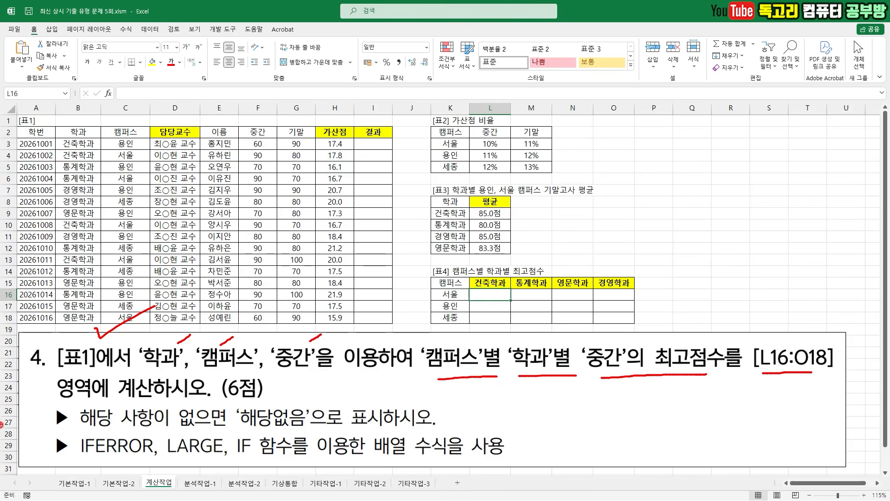
drag(160, 431, 351, 428)
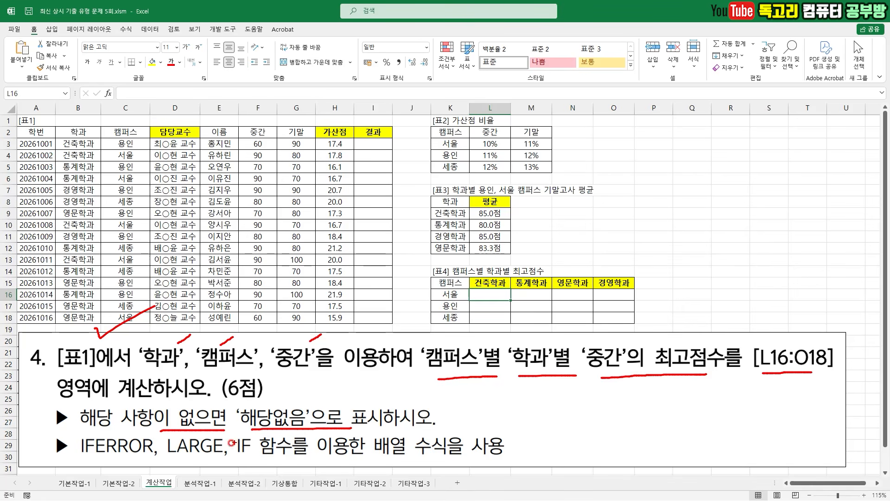
drag(167, 460, 259, 457)
drag(360, 462, 475, 455)
mouse_move(271, 449)
mouse_down()
mouse_move(271, 480)
mouse_move(276, 432)
mouse_move(292, 471)
mouse_up()
drag(206, 395, 245, 385)
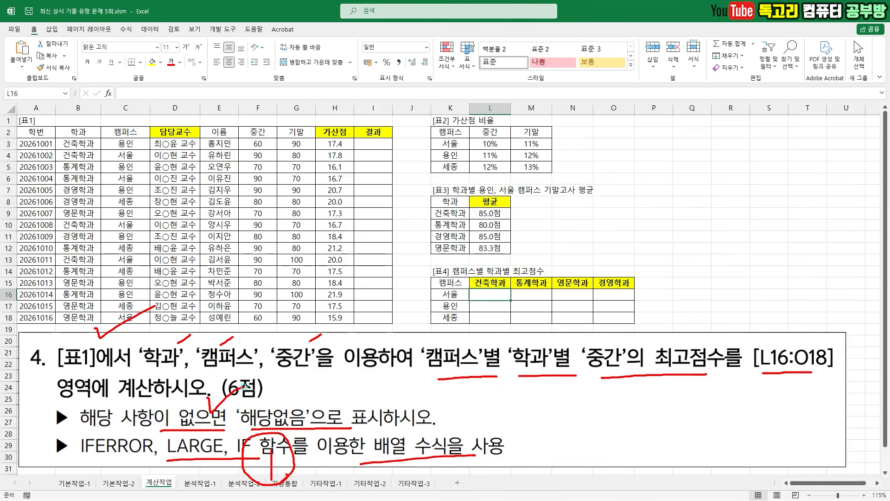
drag(79, 458, 143, 456)
mouse_move(56, 463)
mouse_down()
mouse_move(58, 487)
mouse_move(89, 485)
mouse_move(98, 464)
mouse_move(95, 499)
mouse_up()
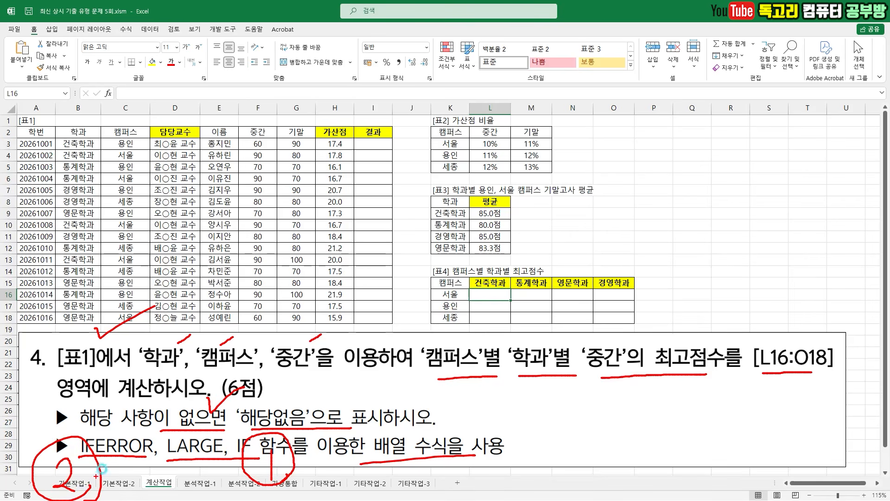
mouse_move(465, 299)
mouse_down()
mouse_move(439, 307)
mouse_move(468, 292)
mouse_move(459, 310)
mouse_up()
mouse_move(505, 291)
mouse_down()
mouse_move(474, 278)
mouse_move(491, 298)
mouse_up()
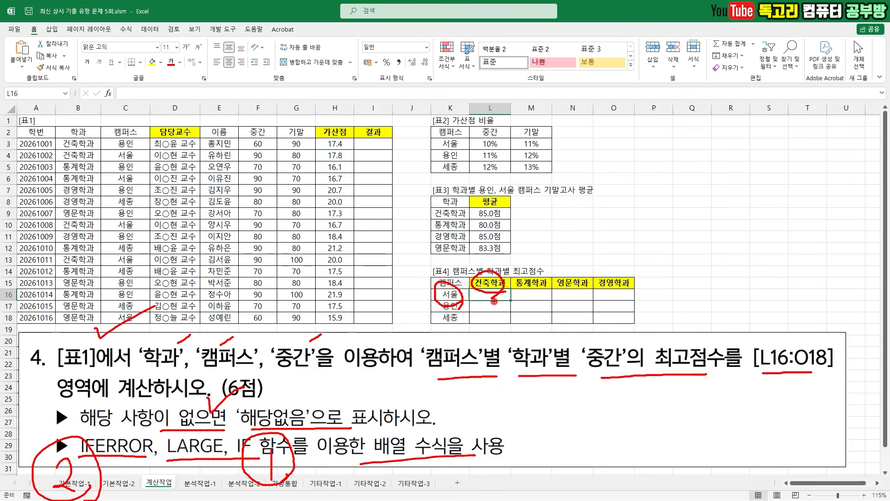
key(e)
- Start a formula in L16 with a LARGE function containing a nested IF function
drag(507, 288, 513, 283)
mouse_move(137, 84)
mouse_down()
mouse_move(151, 89)
mouse_move(173, 71)
mouse_up()
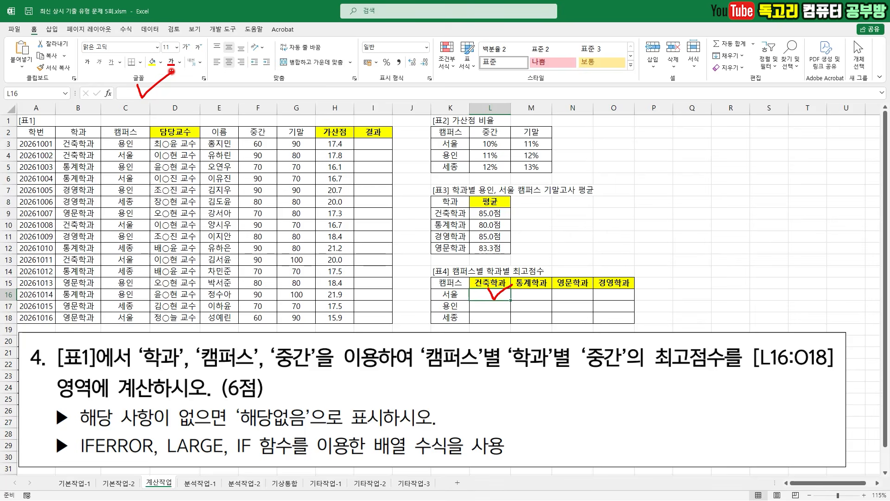
click(150, 88)
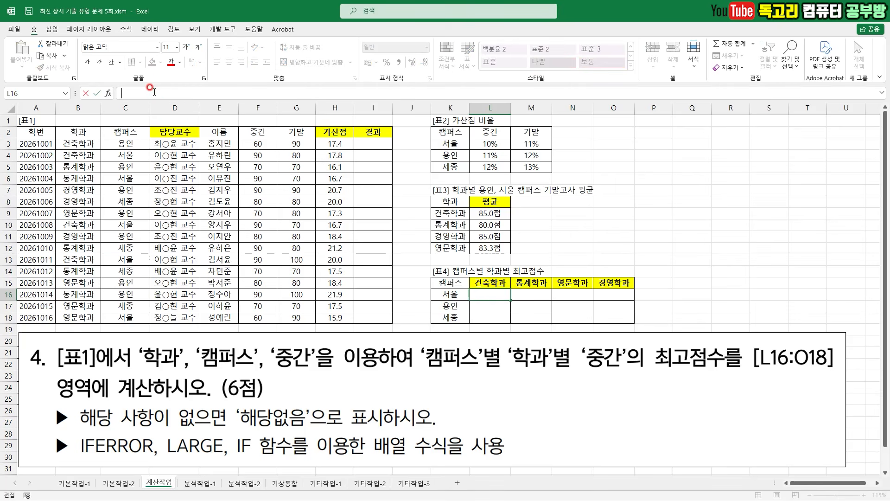
text(=)
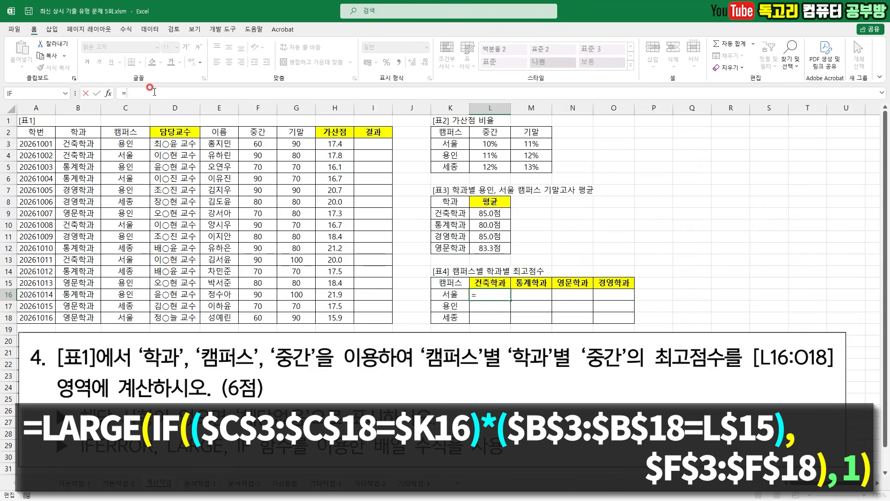
text(LA)
key(Tab)
text(I)
key(Tab)
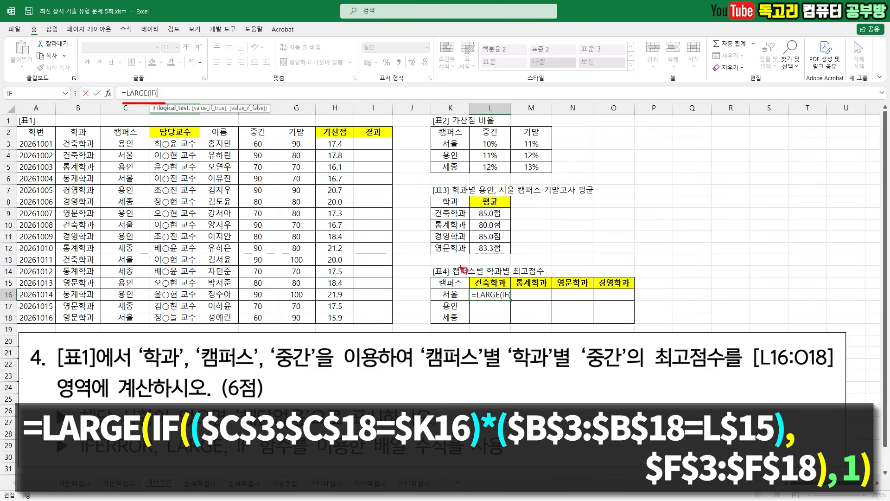
- Open IF's first parenthesized condition with the absolute 캠퍼스 range $C$3:$C$18
drag(471, 290, 454, 307)
drag(520, 269, 497, 293)
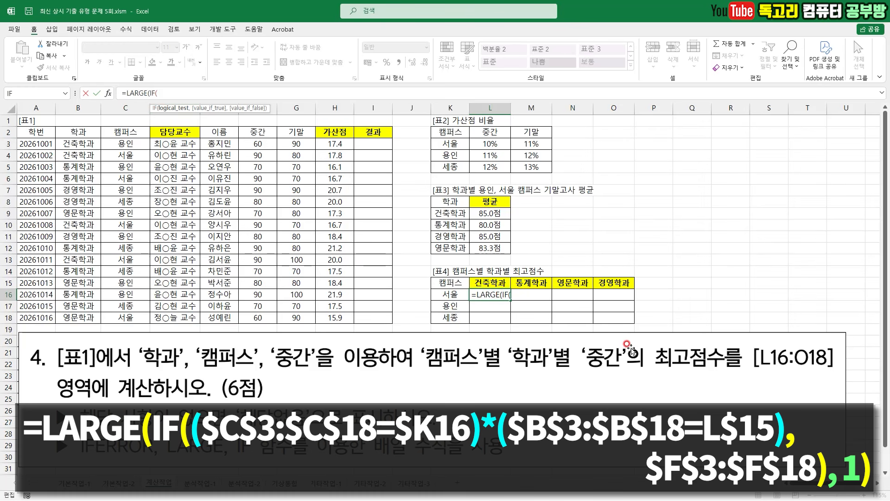
text(()
mouse_move(472, 304)
mouse_down()
mouse_move(457, 307)
mouse_move(445, 284)
mouse_move(437, 320)
mouse_up()
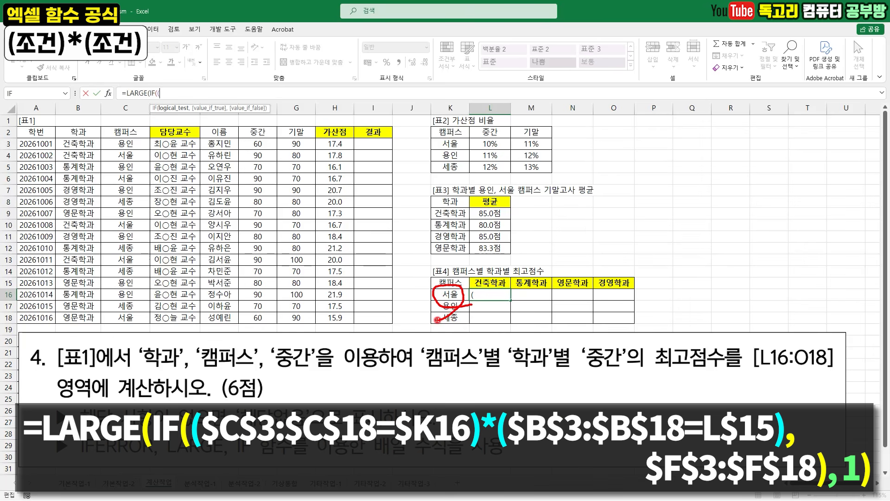
drag(125, 144, 129, 313)
key(F4)
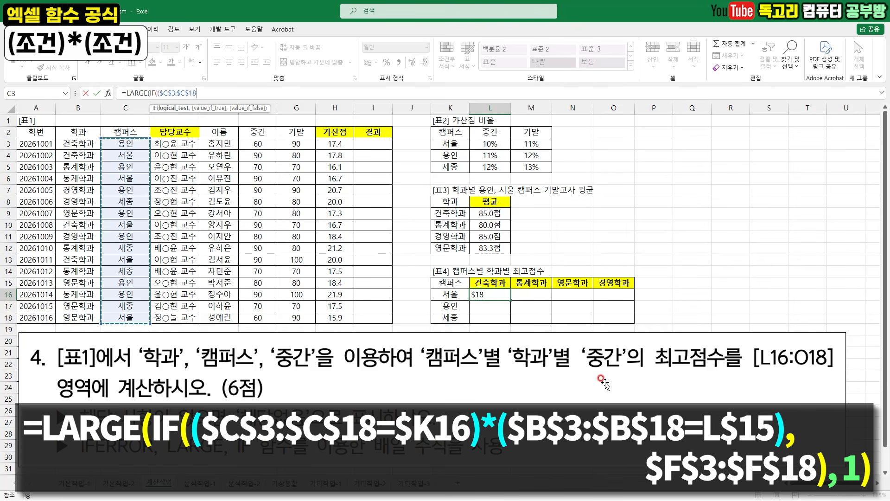
- Compare the 캠퍼스 range with column-locked $K16, close the condition and append *( for a second one
text(=)
click(451, 292)
mouse_move(461, 300)
mouse_down()
mouse_move(440, 292)
mouse_move(464, 302)
mouse_move(448, 359)
mouse_move(440, 345)
mouse_move(457, 355)
mouse_up()
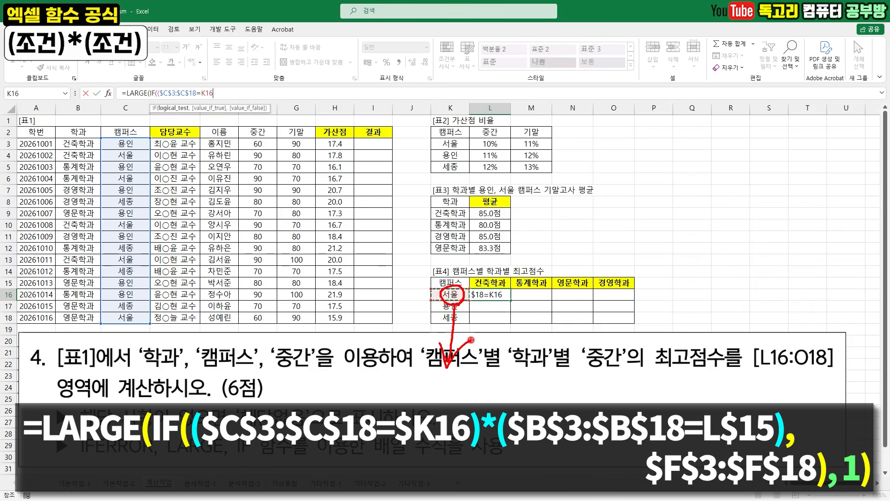
key(Escape)
key(F4)
key(F4)
drag(158, 99, 220, 98)
text()*()
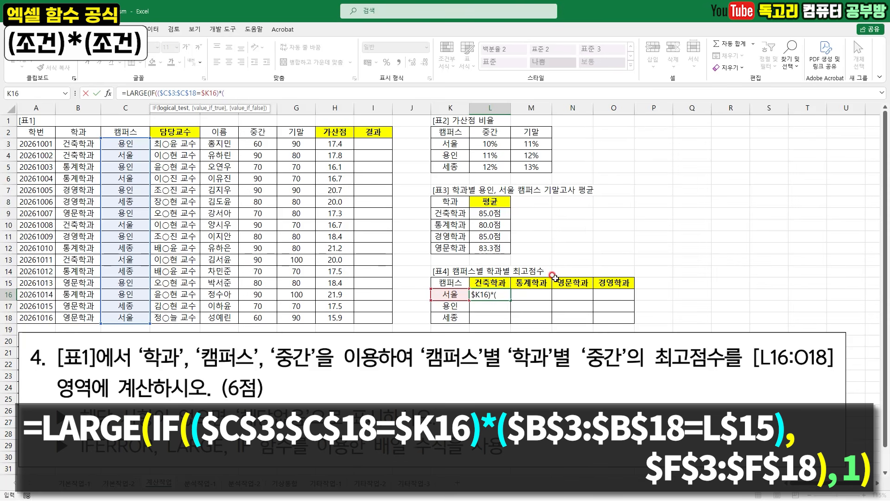
- Begin the second condition with the absolute 학과 range $B$3:$B$18 followed by an equals sign
mouse_move(498, 292)
mouse_down()
mouse_move(520, 286)
mouse_move(507, 294)
mouse_up()
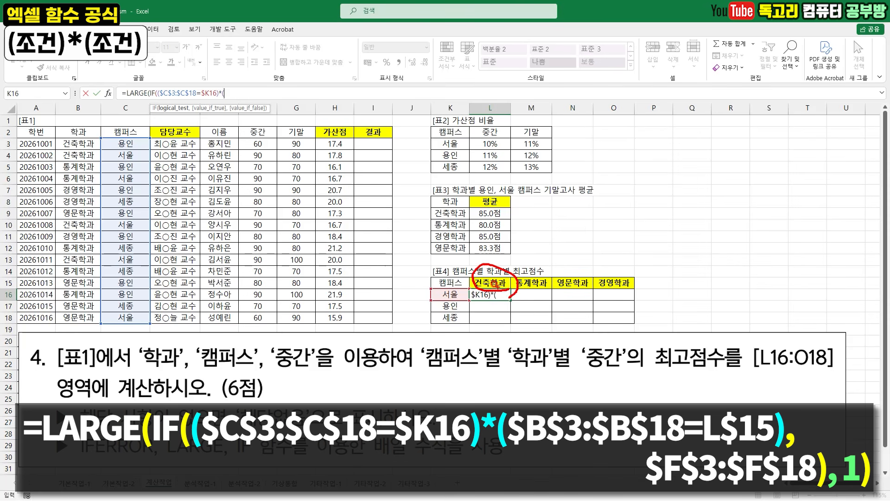
drag(67, 144, 77, 318)
key(F4)
text(=)
- Match the 학과 range to the row-locked heading L$15 and close the second condition
click(494, 280)
mouse_move(508, 283)
mouse_down()
mouse_move(668, 287)
mouse_move(627, 314)
mouse_up()
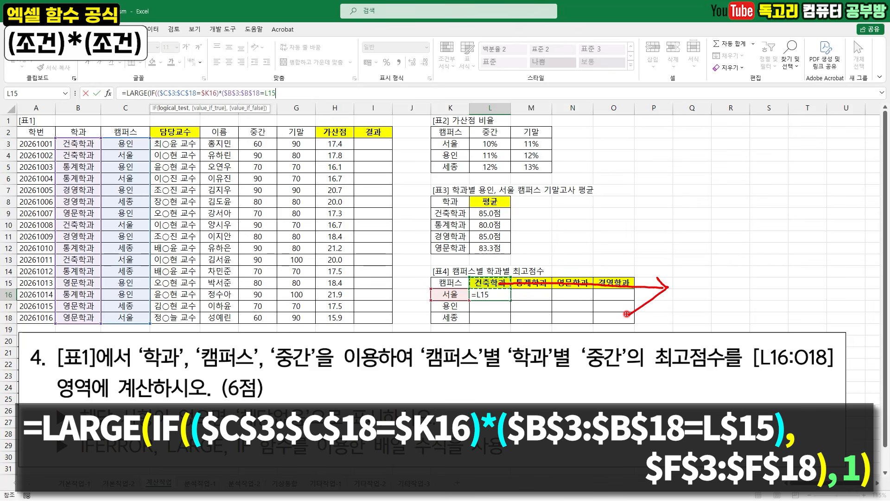
key(Escape)
key(F4)
key(F4)
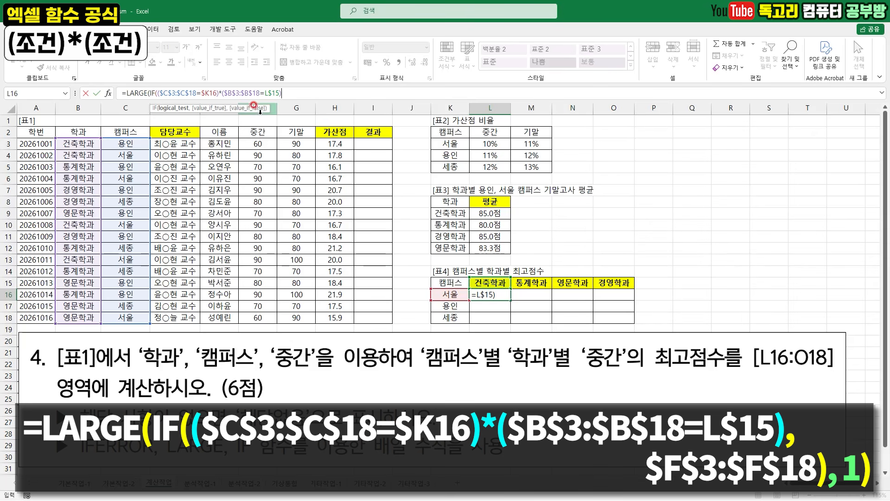
drag(159, 100, 275, 100)
drag(157, 70, 193, 67)
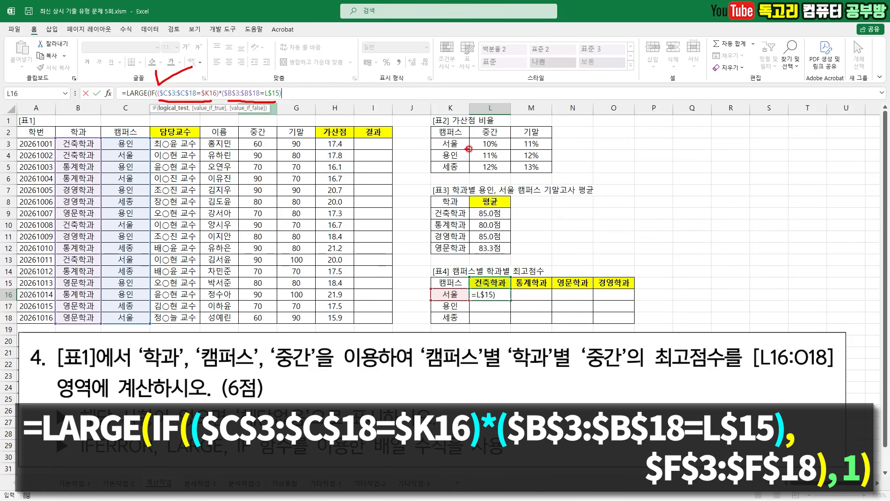
key(Escape)
- Set IF's true value to the absolute 중간 range $F$3:$F$18
text(,)
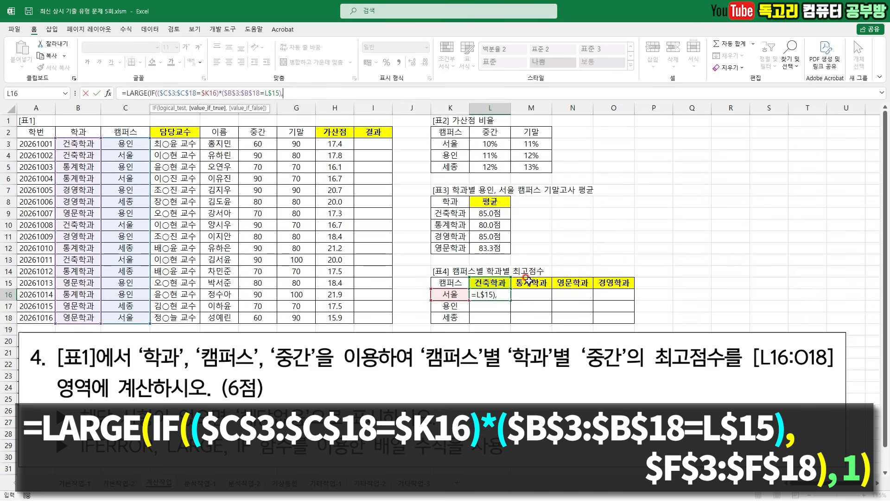
mouse_move(621, 330)
mouse_down()
mouse_move(646, 385)
mouse_move(619, 398)
mouse_up()
key(Escape)
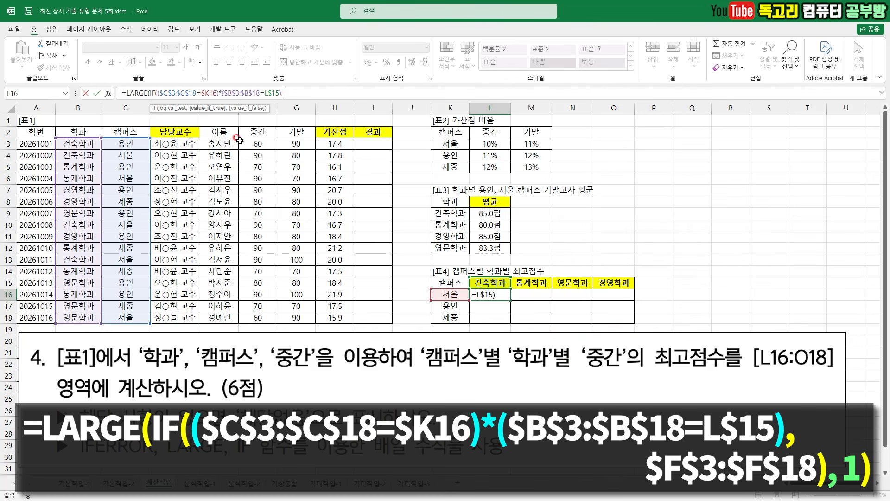
drag(258, 142, 257, 318)
key(F4)
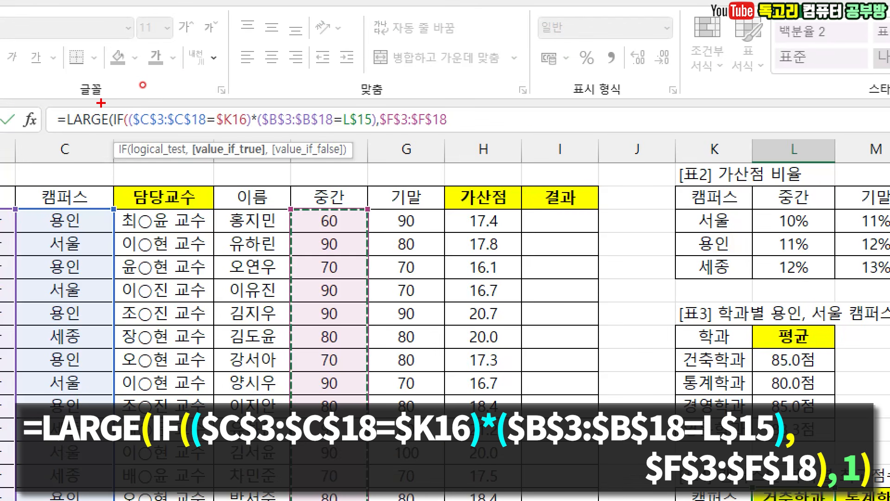
- Close the IF function, set LARGE's rank to 1 and close the LARGE function
mouse_move(107, 89)
mouse_down()
mouse_move(116, 104)
mouse_move(164, 67)
mouse_up()
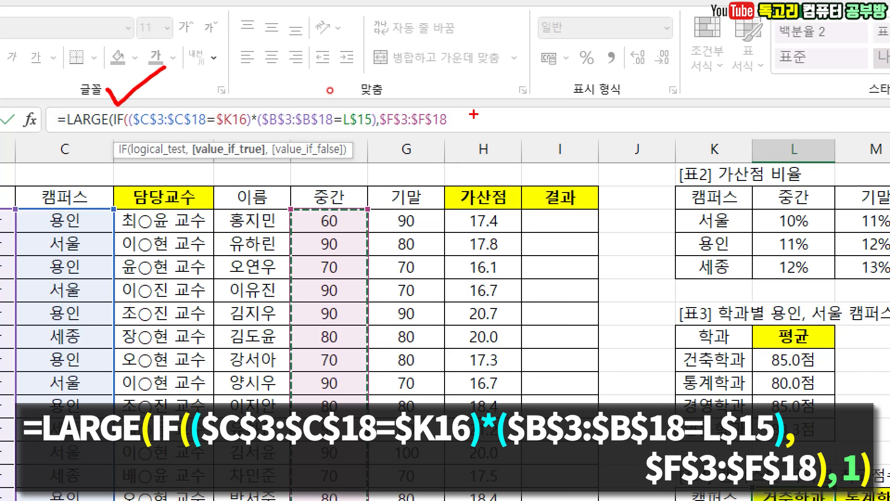
drag(455, 97, 461, 161)
drag(509, 79, 516, 172)
drag(56, 136, 119, 135)
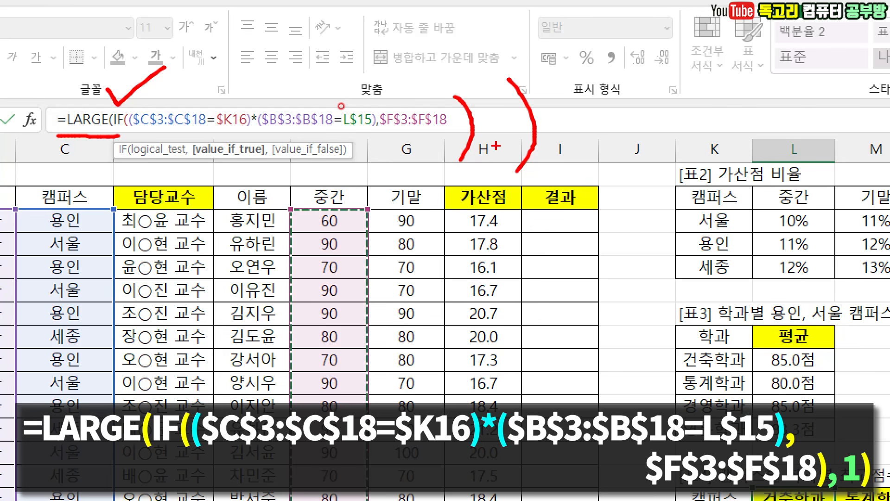
drag(487, 144, 479, 153)
drag(514, 97, 513, 105)
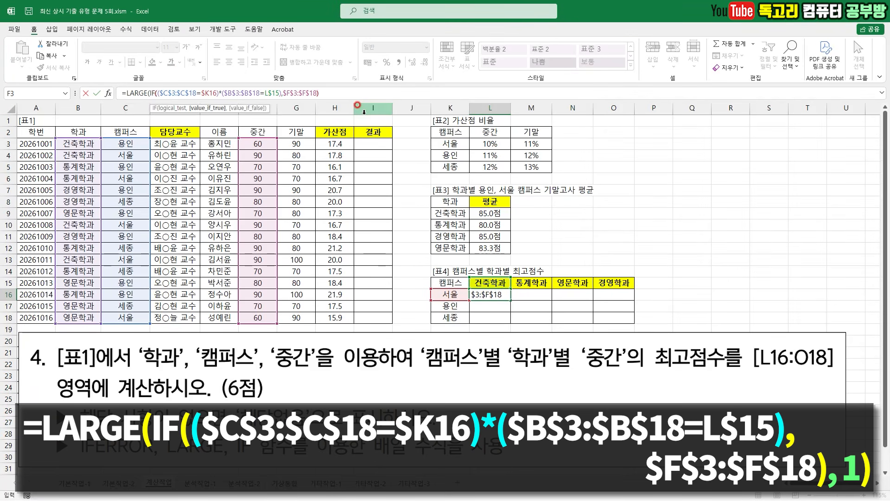
text(),1)
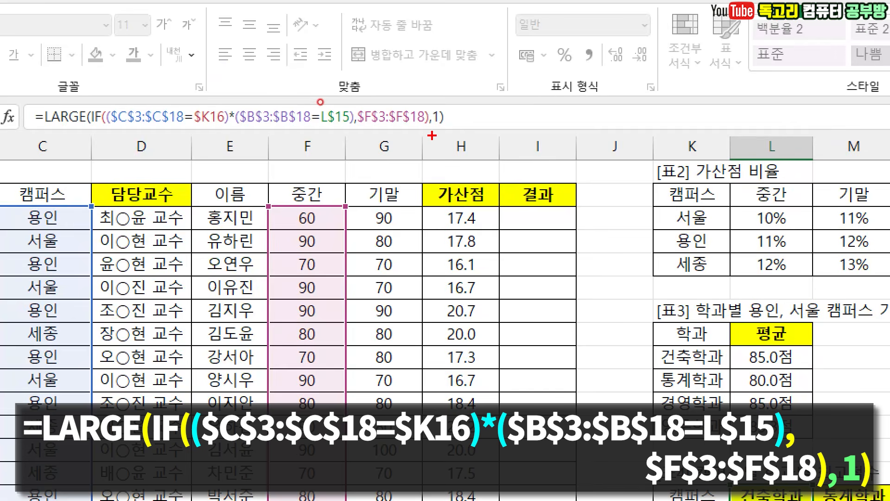
drag(421, 132, 457, 132)
drag(62, 90, 99, 86)
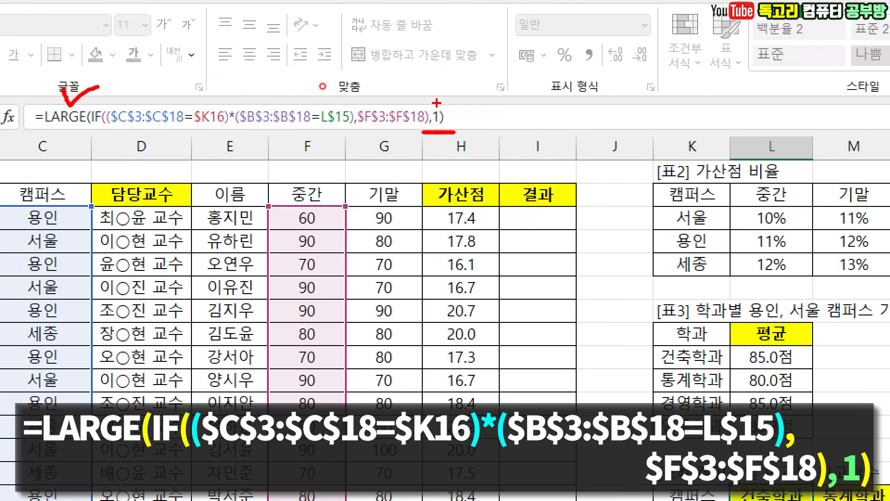
drag(432, 99, 457, 91)
drag(495, 99, 420, 186)
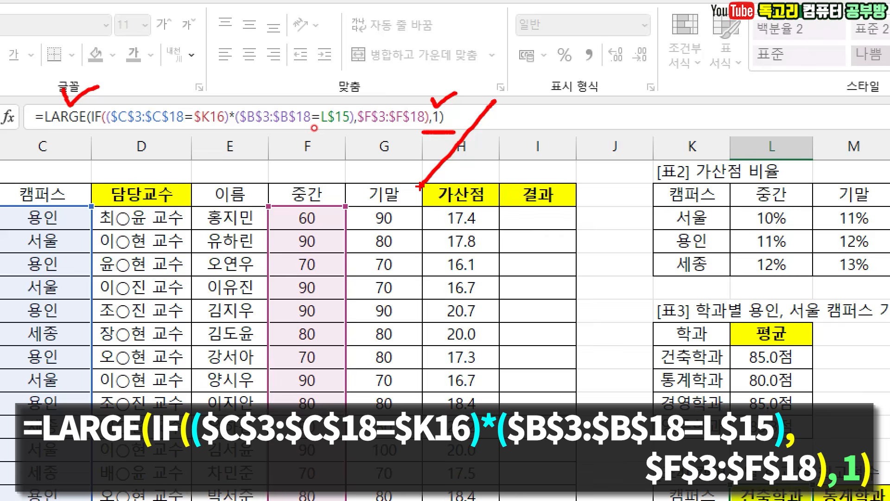
- Commit the LARGE formula in L16 as an array formula
key(Escape)
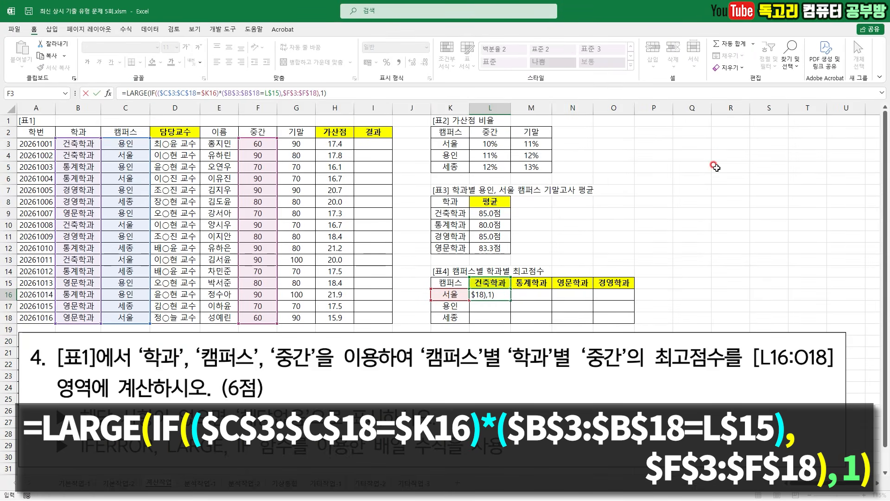
key(ctrl+shift+Return)
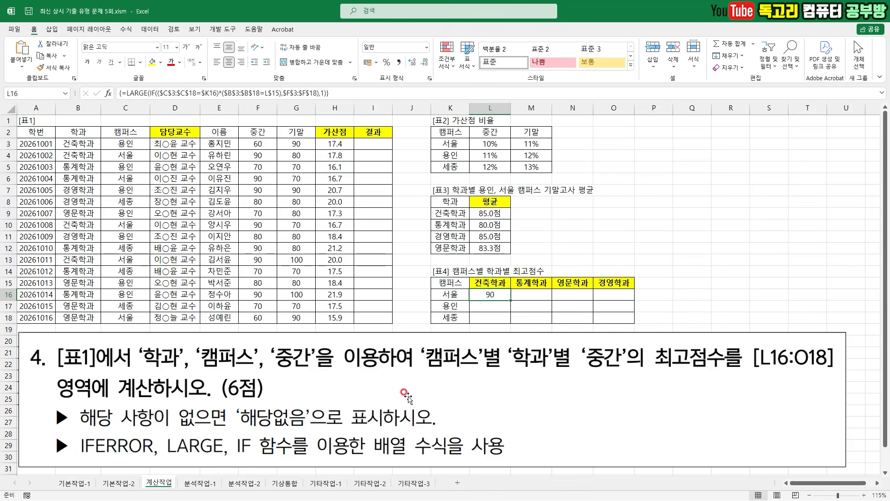
drag(163, 435, 209, 436)
mouse_move(300, 427)
mouse_down()
mouse_move(246, 436)
mouse_move(330, 415)
mouse_move(296, 439)
mouse_up()
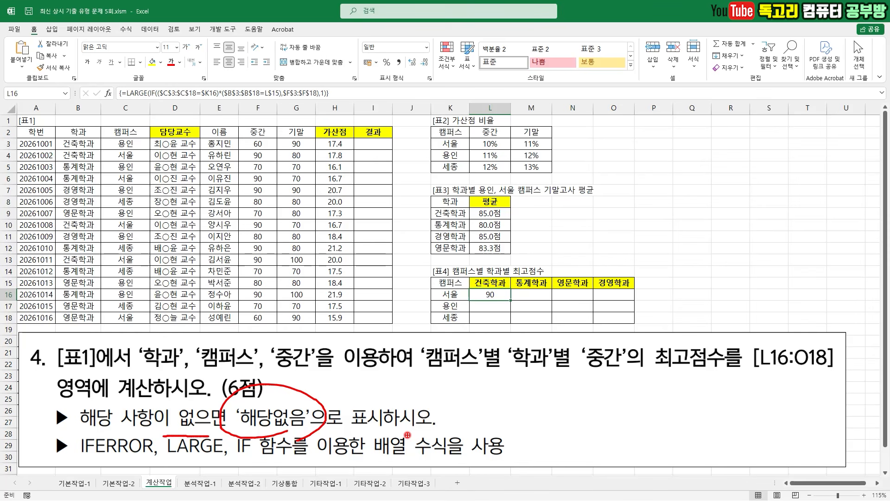
key(Escape)
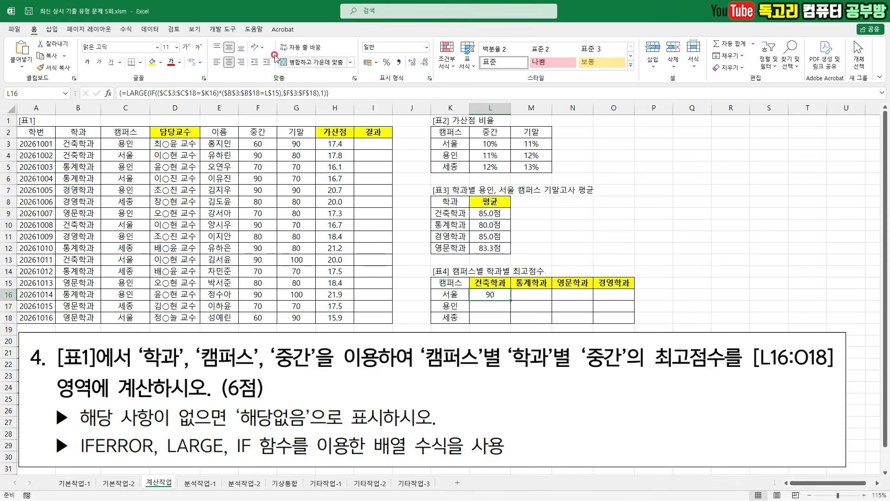
- Cut the LARGE expression after the equals sign in L16 and start an IFERROR function in its place
drag(122, 93, 447, 97)
key(ctrl+x)
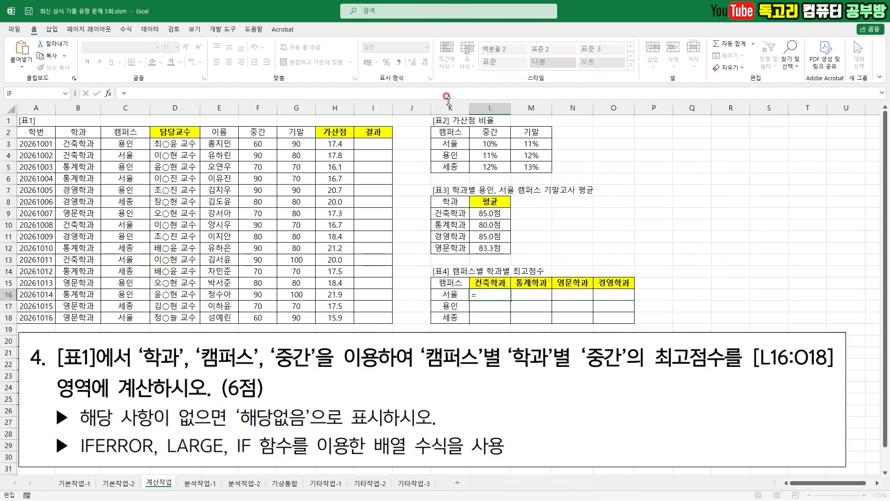
text(I)
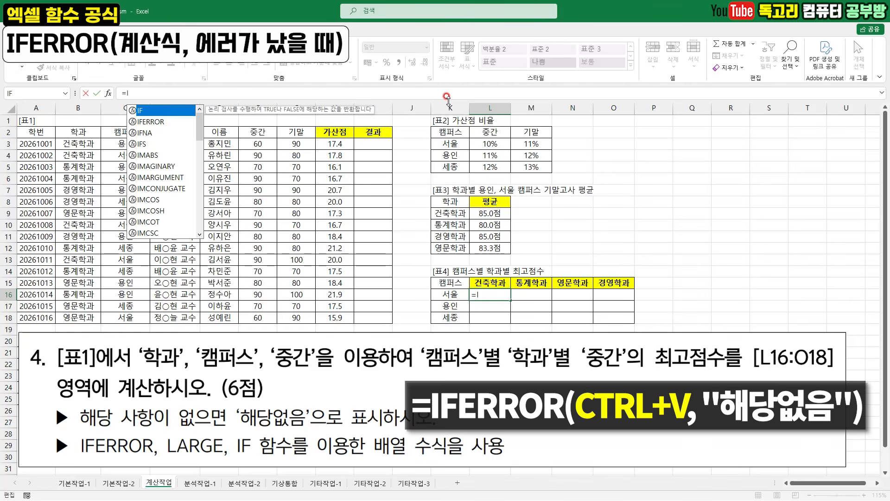
click(154, 121)
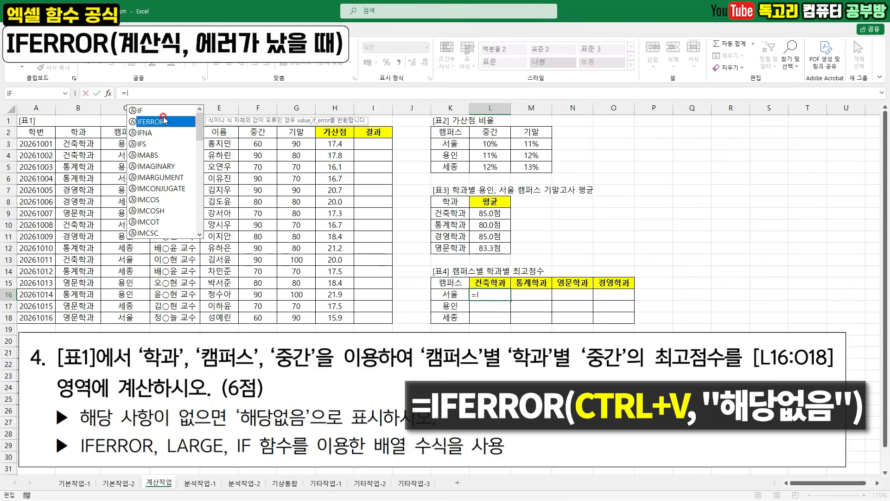
double_click(162, 123)
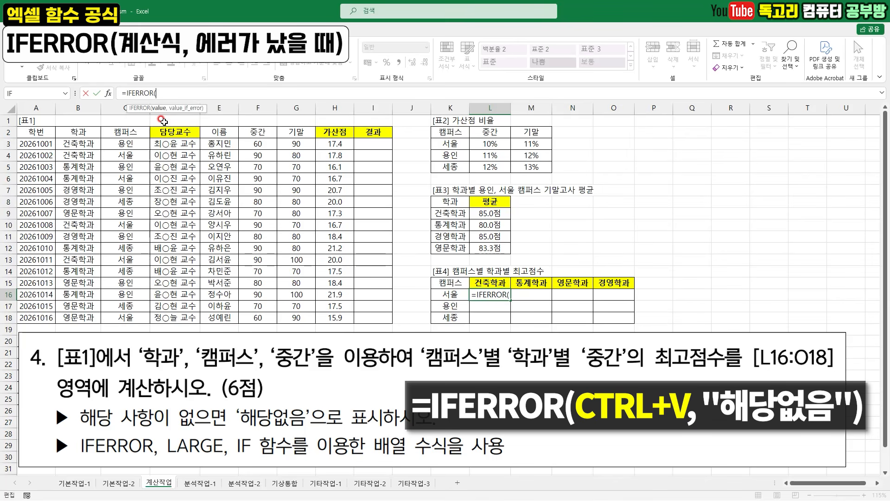
- In IFERROR's function arguments, paste the LARGE expression as Value and set Value_if_error to 해당없음
click(108, 93)
key(ctrl+v)
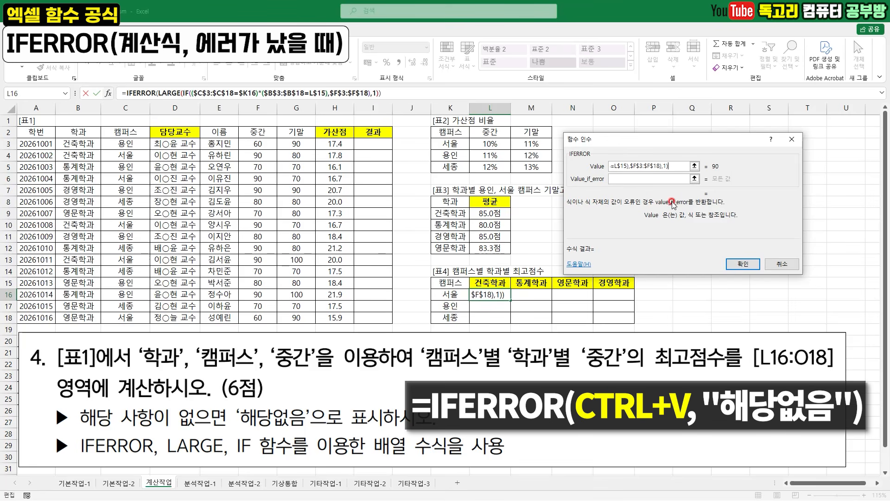
drag(631, 174, 654, 173)
drag(239, 436, 335, 436)
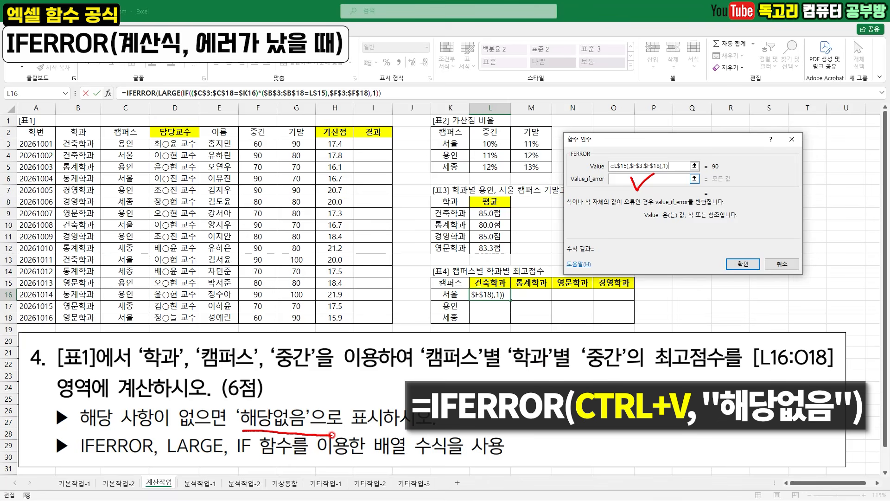
click(661, 178)
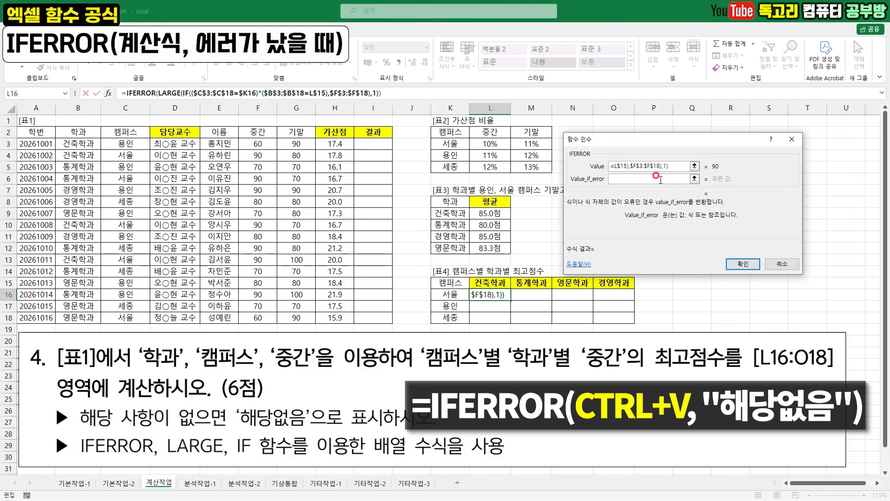
text(해당없음)
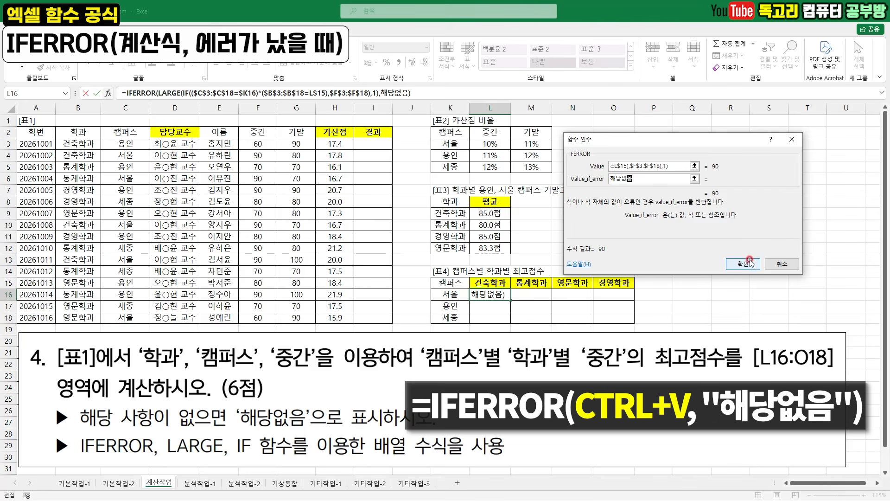
- Commit the IFERROR formula as an array formula and fill it across L16:O18
drag(763, 263, 726, 251)
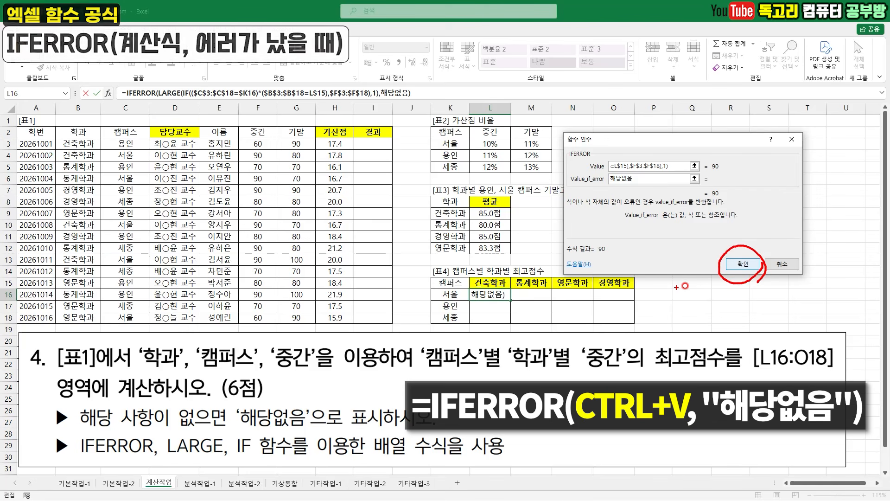
key(ctrl+shift+Return)
drag(511, 300, 628, 324)
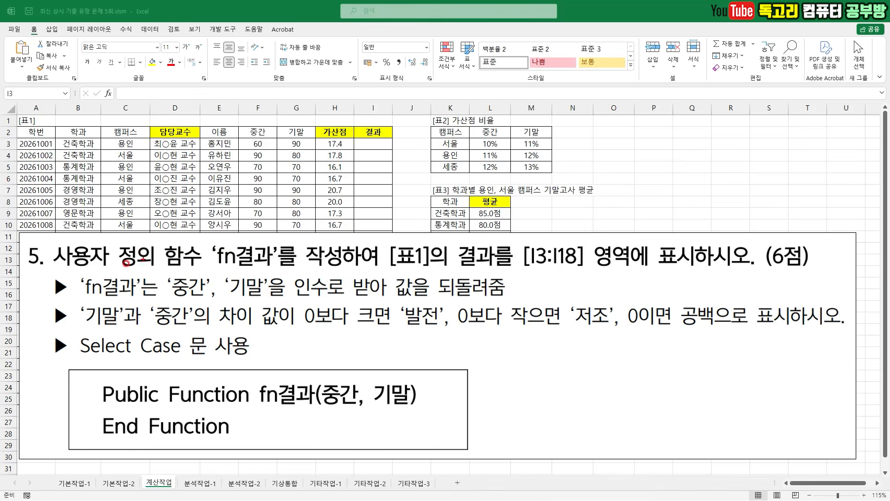
- Read task 5's requirements for the fn결과 function: its target range, arguments, result conditions and required Select Case statement
drag(25, 269, 182, 263)
drag(250, 276, 306, 277)
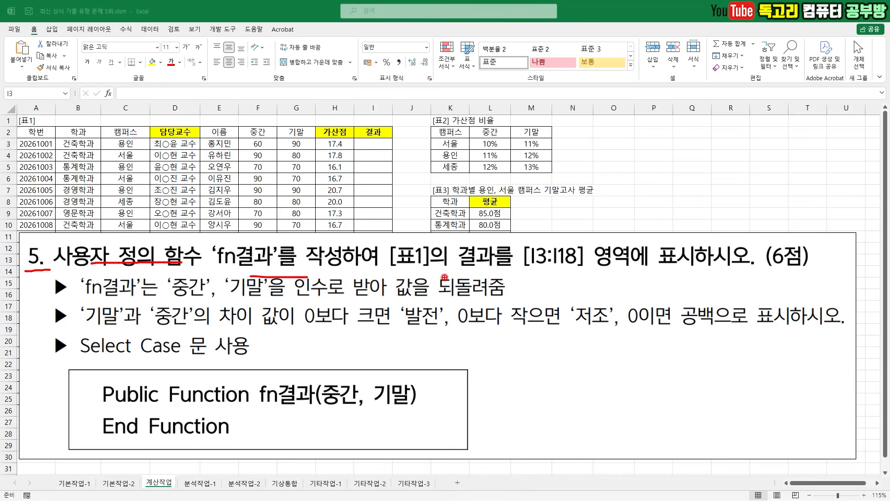
drag(397, 274, 726, 275)
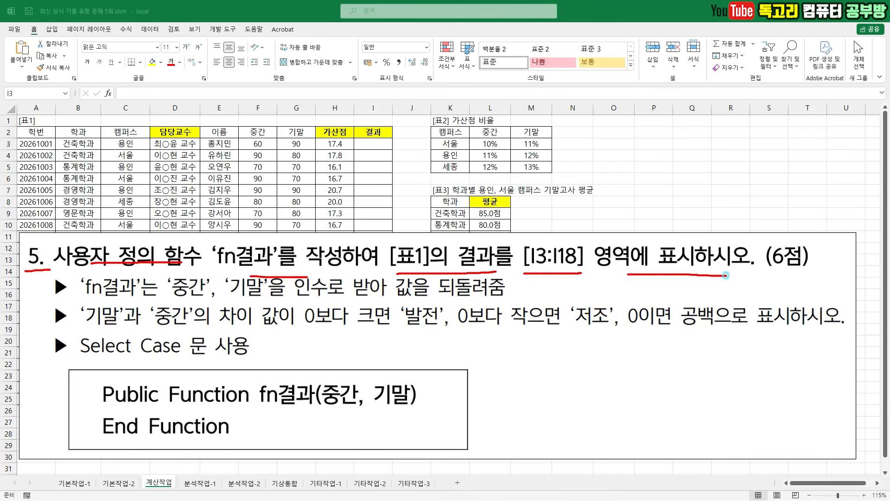
mouse_move(362, 141)
mouse_down()
mouse_move(371, 150)
mouse_move(401, 136)
mouse_up()
key(Escape)
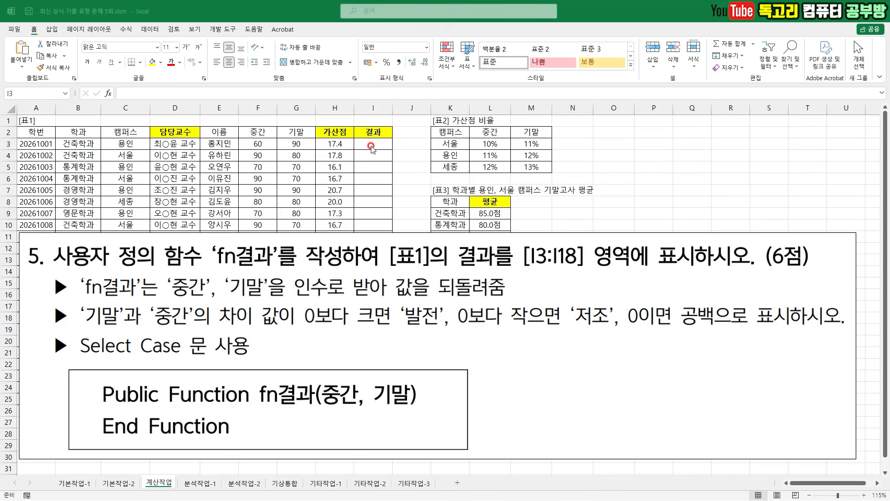
drag(86, 300, 276, 305)
drag(355, 301, 446, 303)
drag(88, 332, 211, 333)
drag(300, 335, 561, 334)
drag(622, 330, 584, 350)
drag(648, 335, 717, 334)
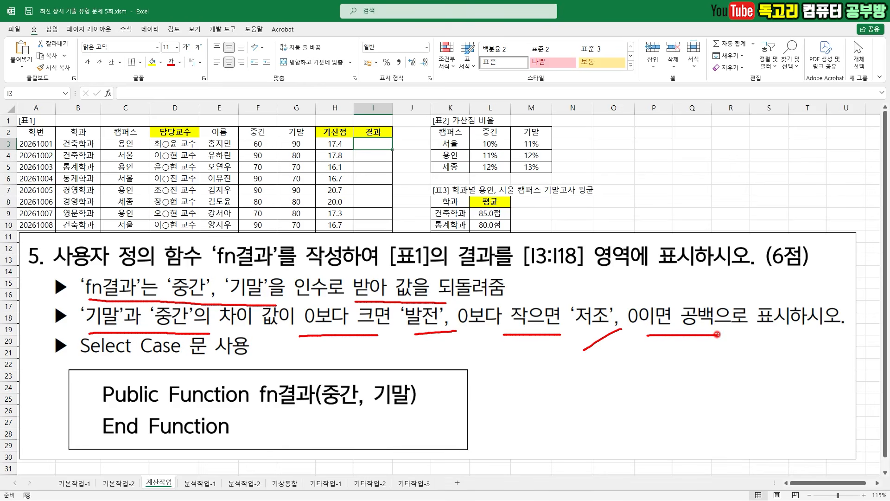
drag(87, 364, 146, 365)
key(Escape)
- Open the Visual Basic editor and insert a new module into the workbook's project
click(223, 29)
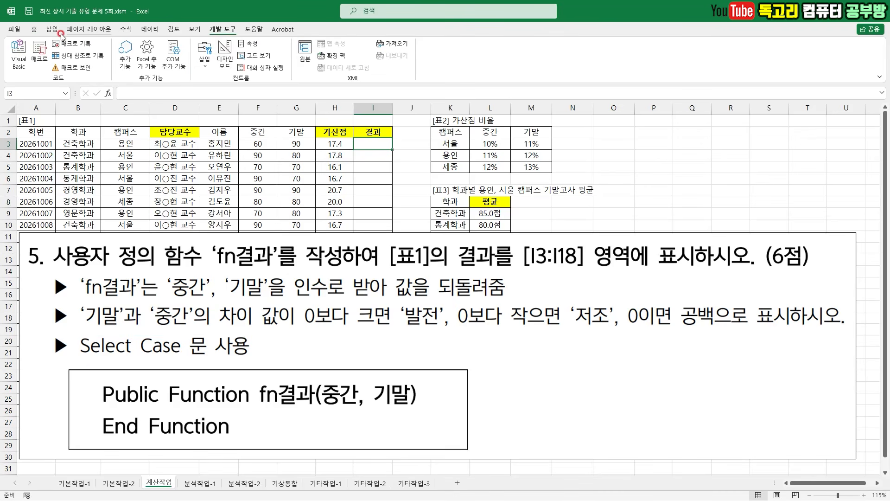
click(20, 52)
click(247, 53)
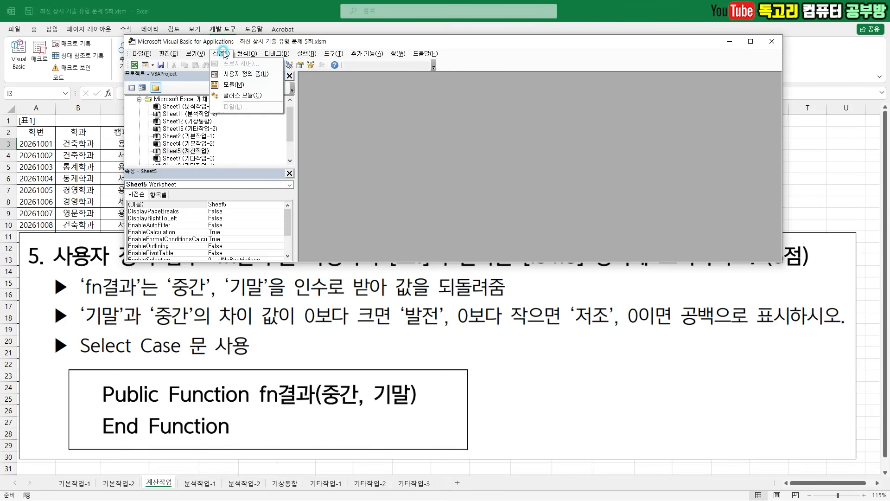
mouse_move(221, 53)
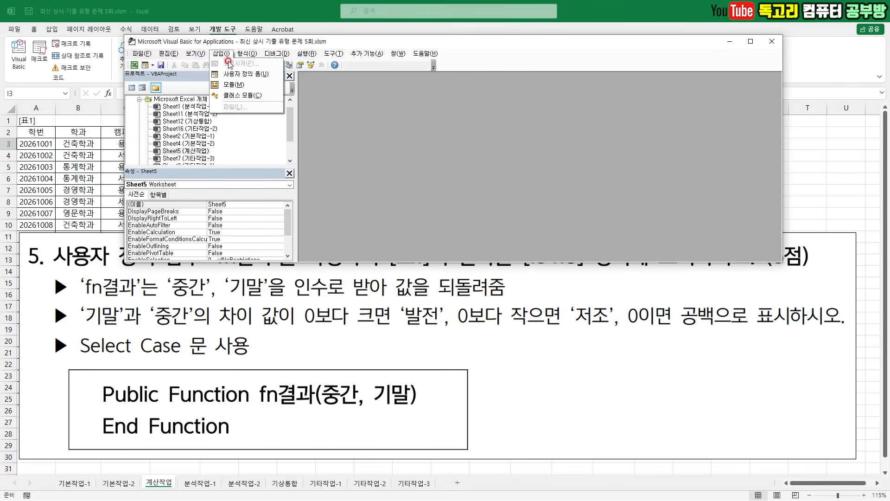
click(233, 85)
- Declare Public Function fn결과(중간, 기말) in the module, leaving blank lines before End Function
drag(104, 408, 426, 410)
key(Escape)
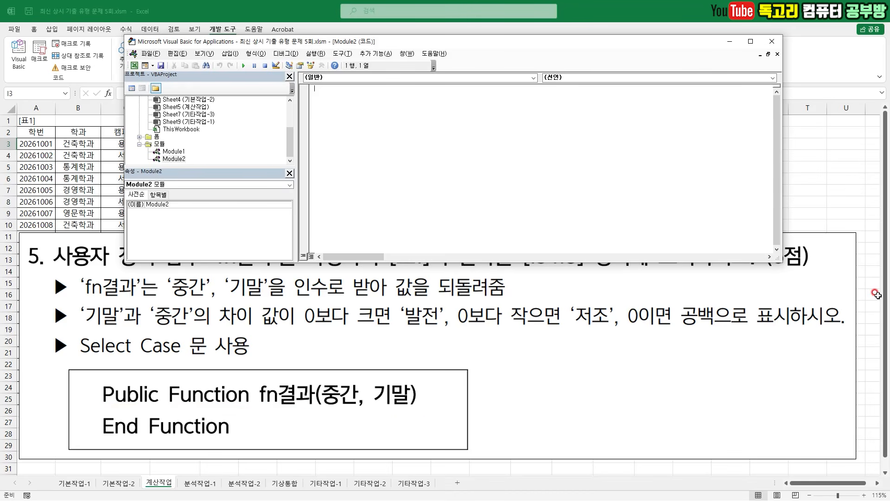
text(Public Function fn결과(중간, 기말))
click(449, 88)
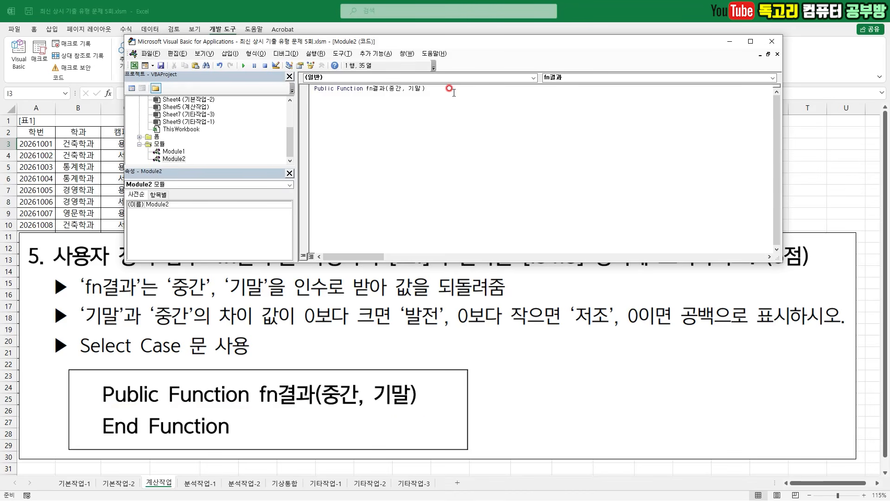
key(Return)
key(Return)
key(Return)
- Begin the function body with the statement Select Case 기말 - 중간
drag(319, 99, 341, 96)
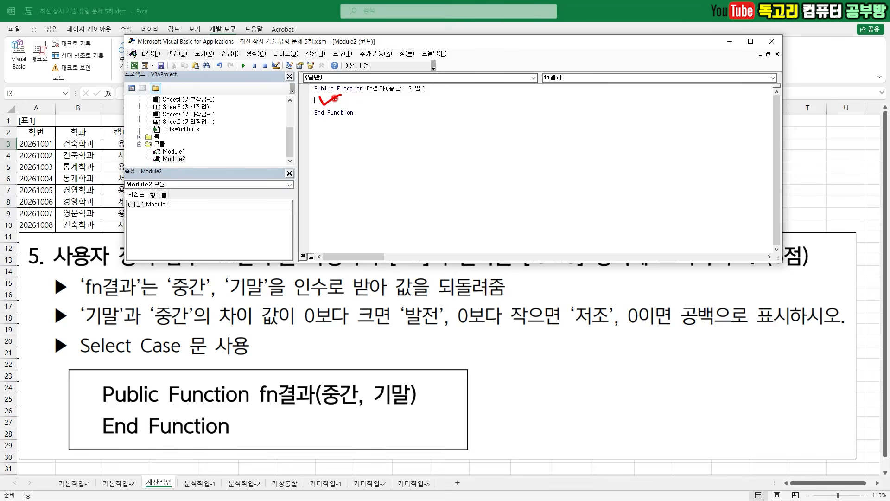
click(320, 96)
text(SEL)
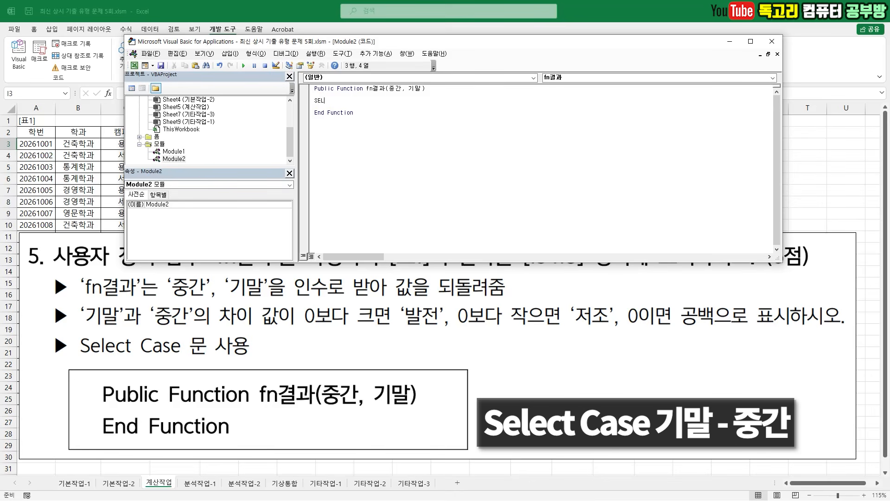
text(ECT CASE 기말 - 중간)
key(Return)
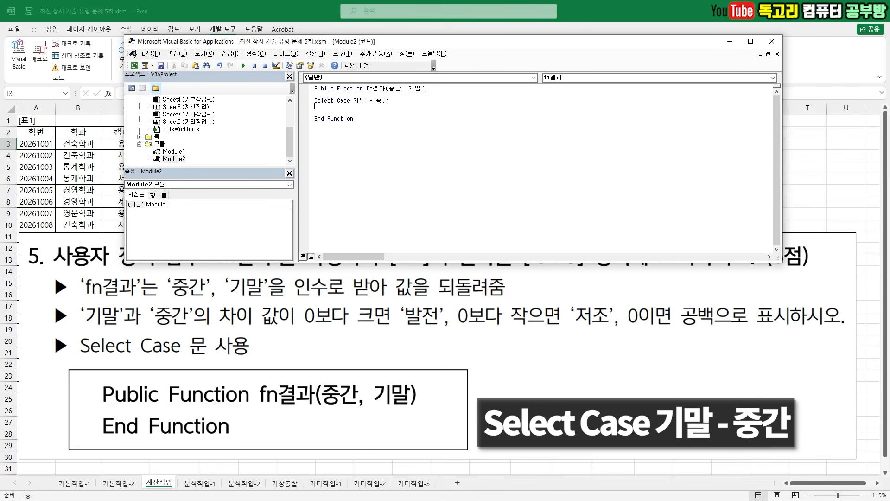
- Add the first condition, Case Is > 0, below the Select Case line
text(C)
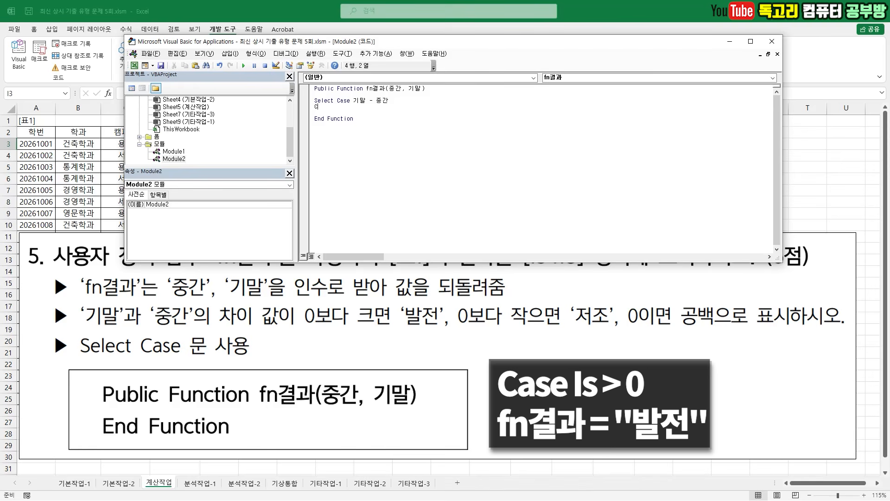
text(ASE)
drag(299, 329, 435, 331)
click(346, 88)
text(IS >0)
key(Return)
- Copy the function name fn결과 below Case Is > 0 and assign it the value "발전"
drag(361, 87, 395, 87)
key(ctrl+c)
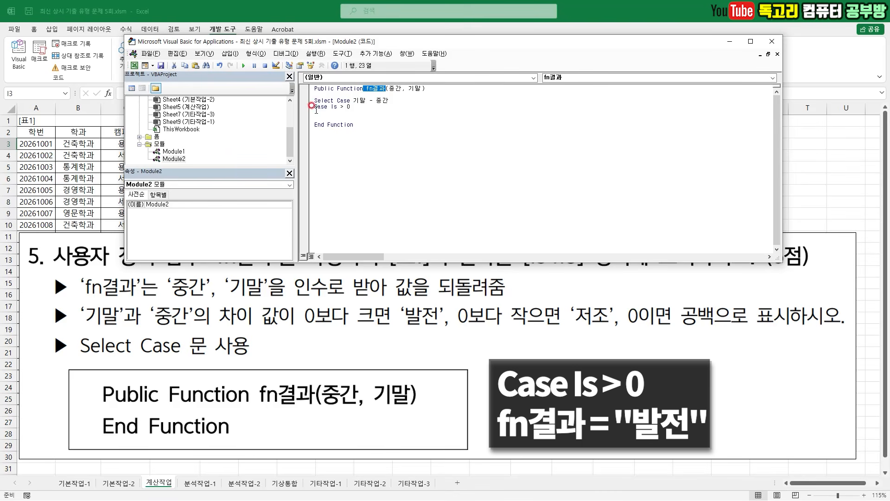
click(315, 112)
key(ctrl+v)
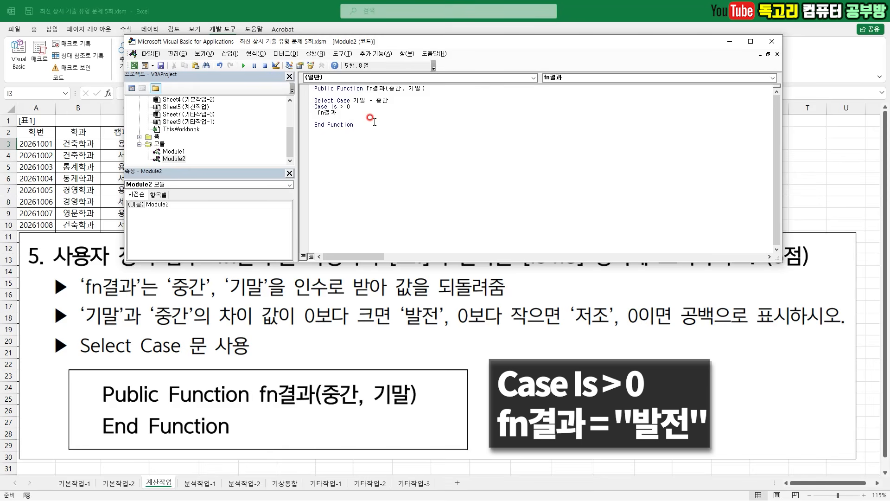
text(=")
key(Return)
- Duplicate the two-line Case Is > 0 block twice more beneath the original
drag(296, 107, 300, 116)
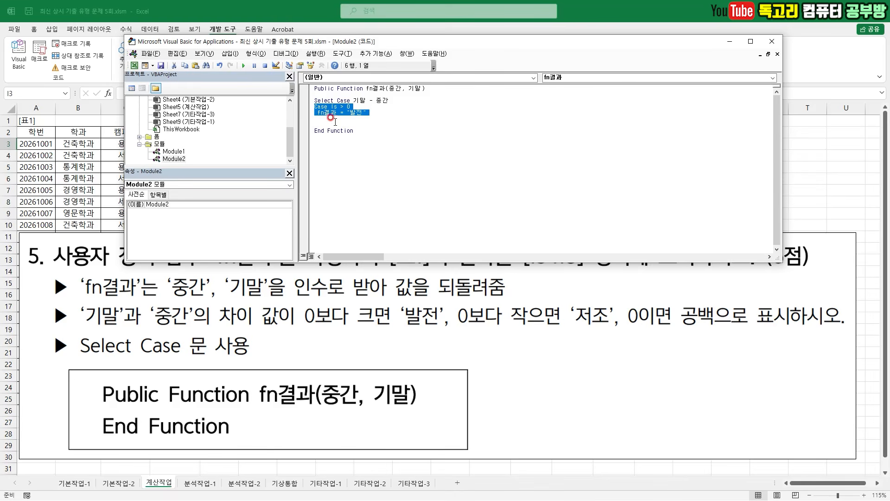
key(ctrl+c)
key(ctrl+v)
key(ctrl+v)
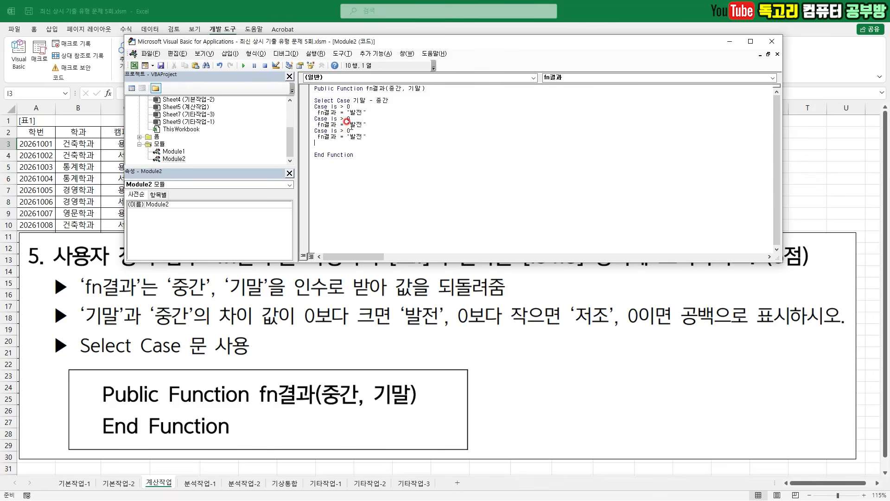
- Change the second block to Case Is < 0 with fn결과 = "저조"
drag(380, 117, 373, 138)
click(341, 119)
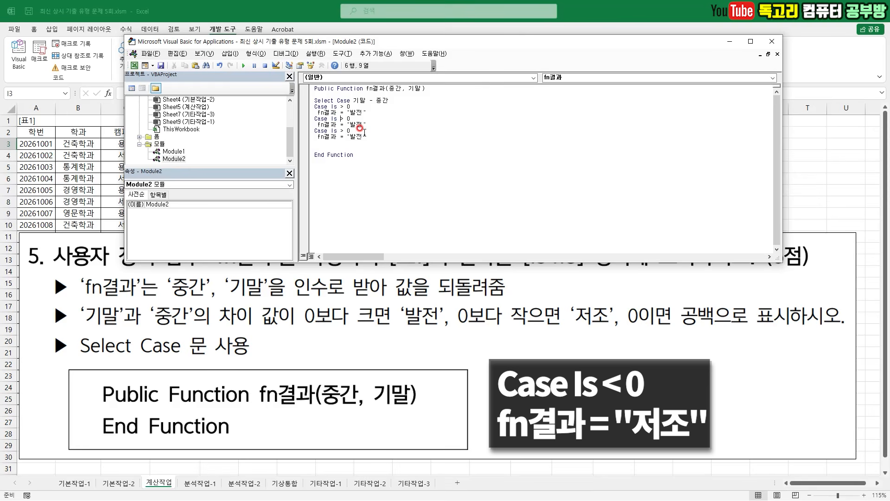
text(<)
key(Left)
key(Left)
- Change the third block to Case Else with fn결과 set to an empty string
key(shift+End)
key(Delete)
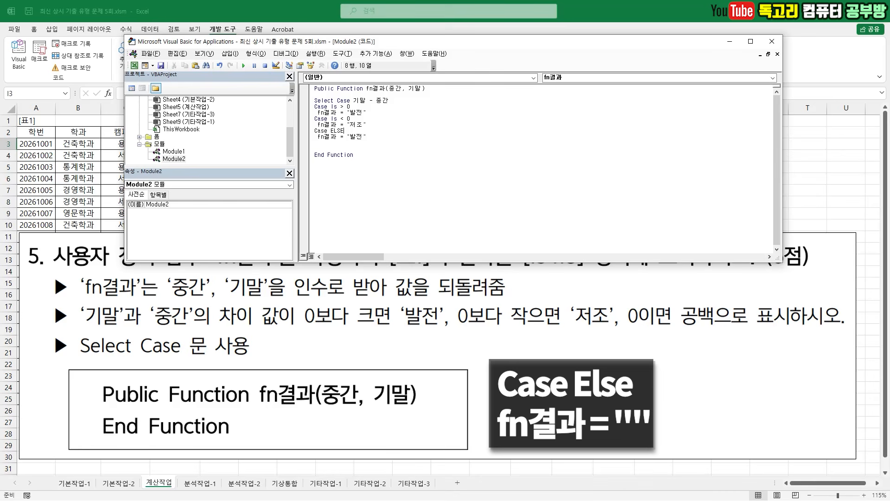
key(Down)
- Close the Select Case structure with End Select on a new line after the Case Else block
key(Return)
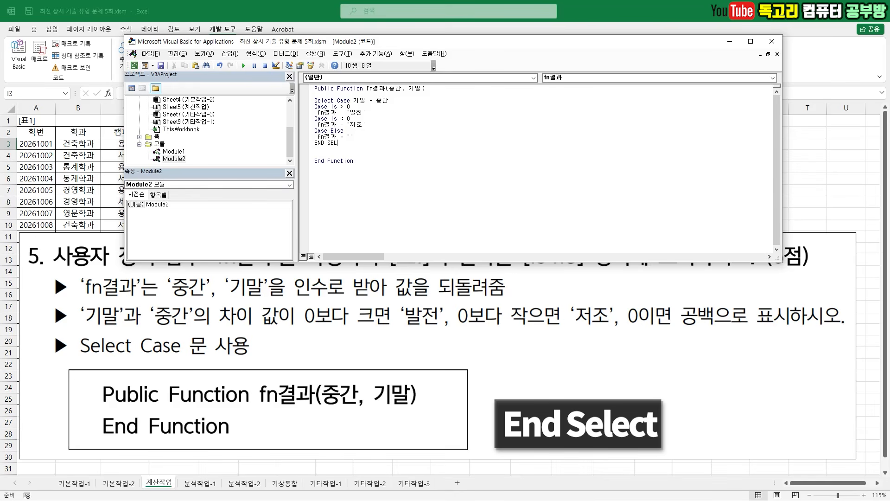
key(Delete)
click(362, 177)
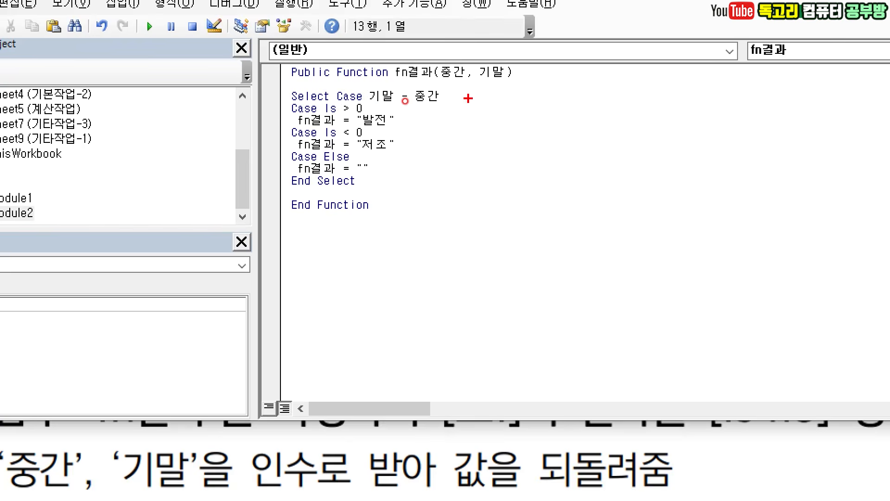
drag(467, 56, 459, 59)
drag(520, 54, 498, 65)
drag(466, 96, 448, 105)
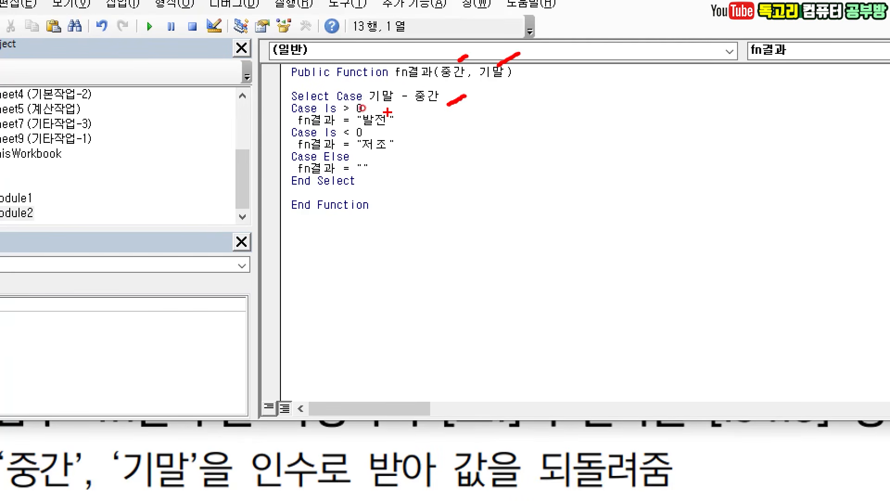
mouse_move(386, 107)
mouse_down()
mouse_move(378, 114)
mouse_move(406, 130)
mouse_move(374, 135)
mouse_move(409, 147)
mouse_move(385, 170)
mouse_up()
click(418, 121)
click(360, 156)
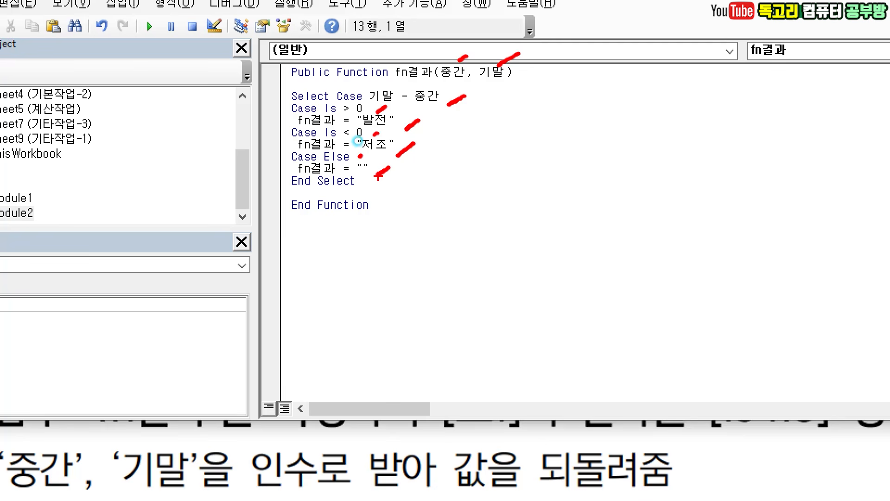
drag(314, 85, 279, 101)
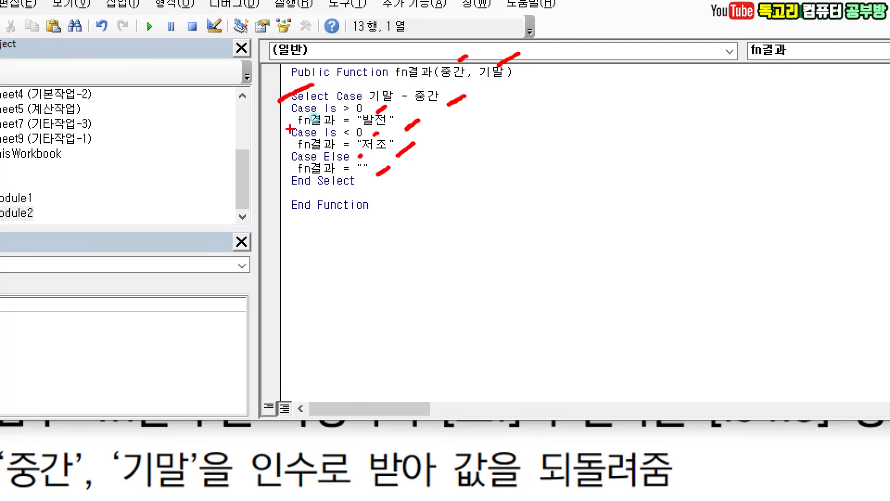
drag(293, 195, 369, 195)
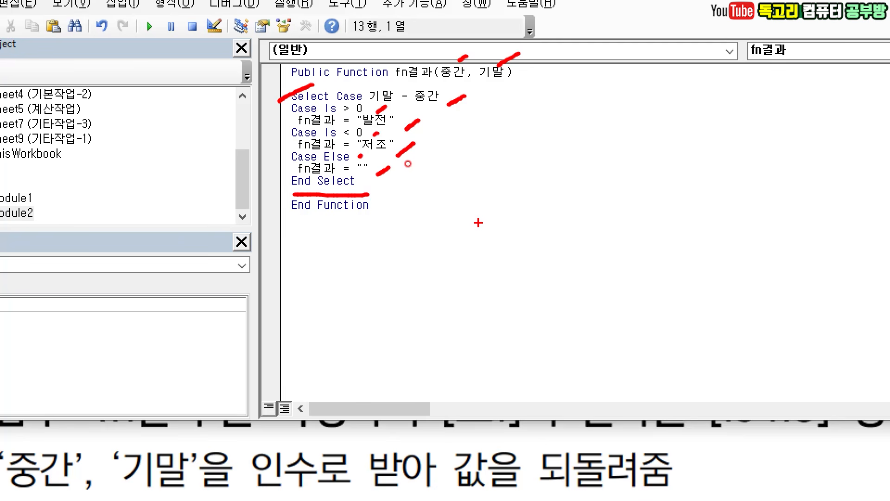
key(Escape)
key(ctrl+2)
mouse_move(149, 75)
mouse_down()
mouse_move(121, 56)
mouse_move(143, 76)
mouse_up()
key(Escape)
- Return to the worksheet and insert the user-defined function fn결과 into cell I3
click(134, 65)
key(ctrl+2)
drag(357, 138, 390, 133)
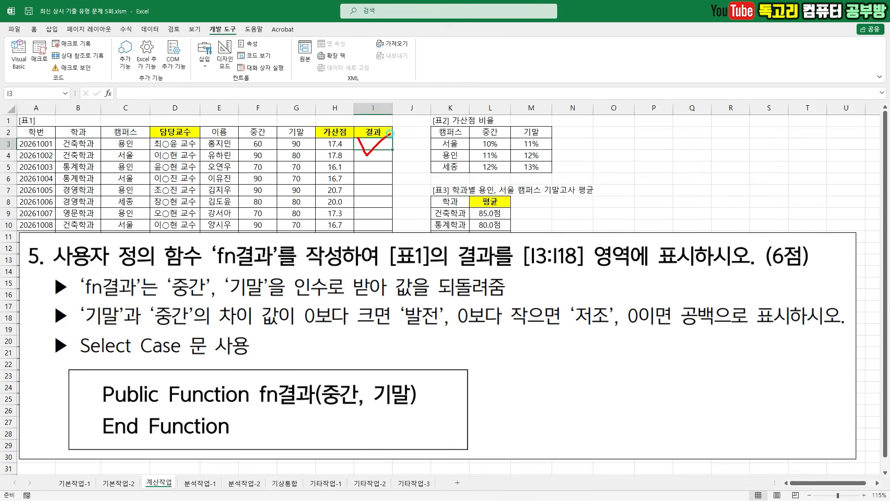
mouse_move(106, 120)
mouse_down()
mouse_move(132, 81)
mouse_move(113, 122)
mouse_up()
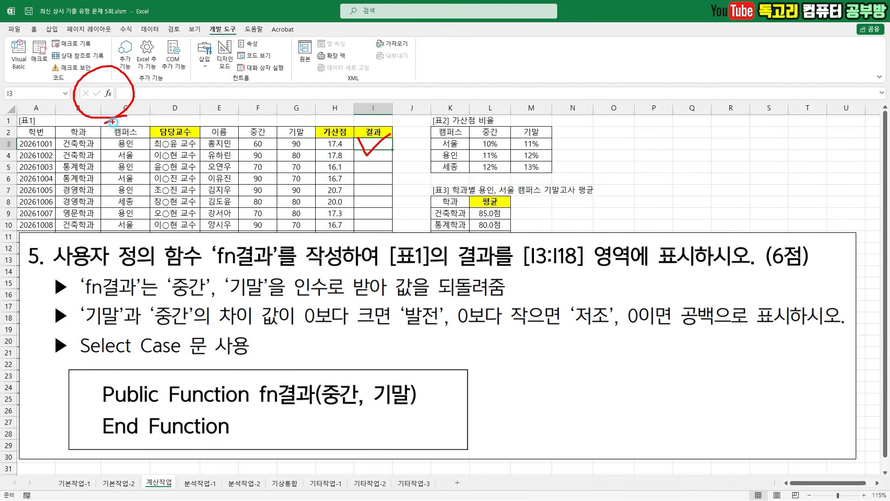
key(Escape)
key(shift+F3)
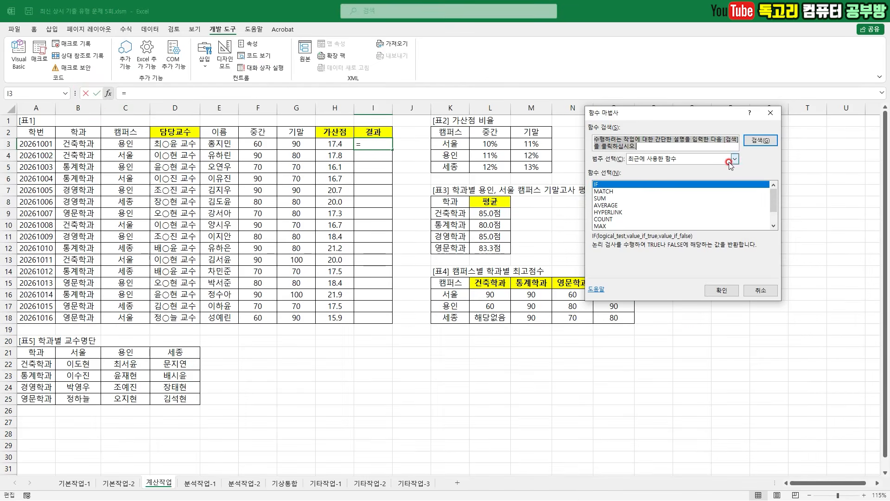
click(731, 162)
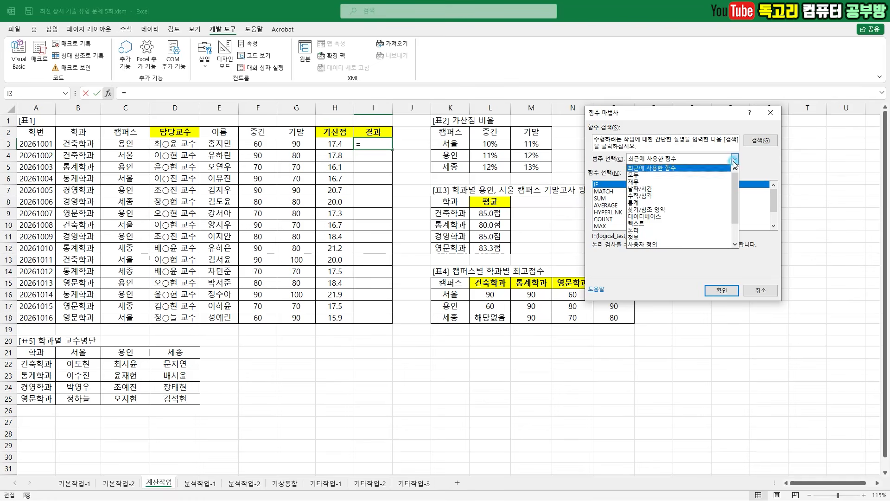
click(688, 244)
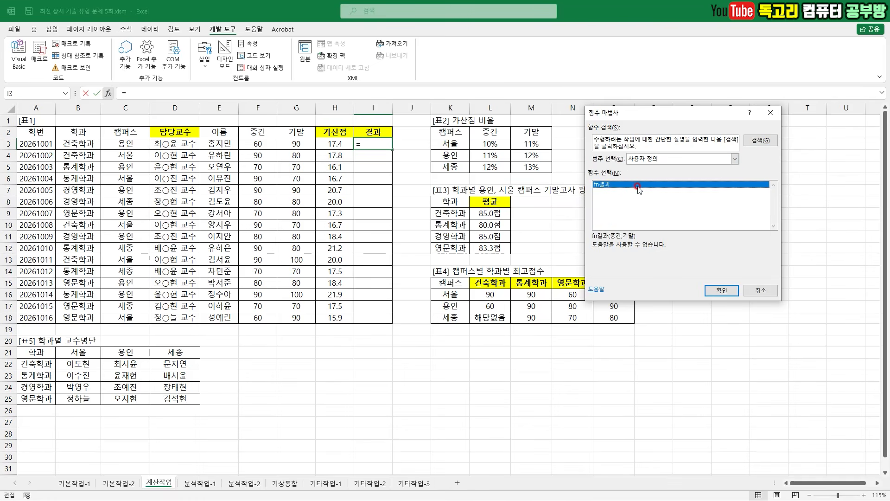
mouse_move(740, 295)
mouse_down()
mouse_move(716, 310)
mouse_move(712, 271)
mouse_up()
click(721, 290)
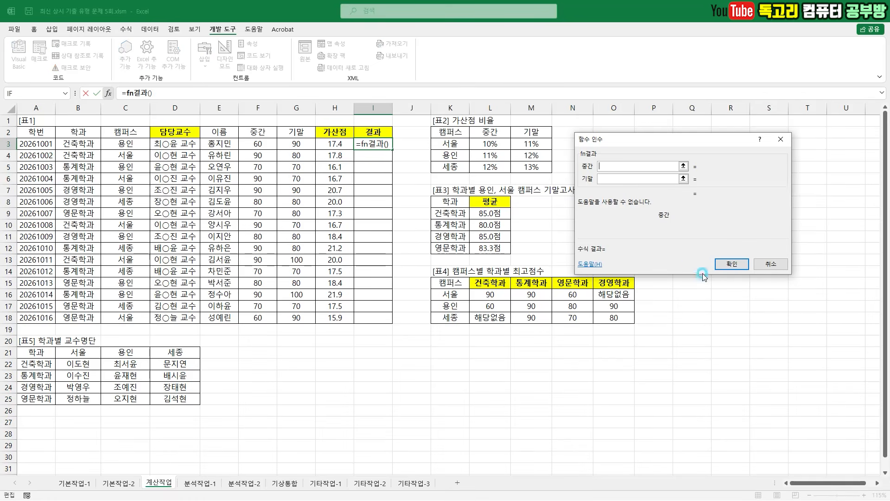
- Set the 중간 argument to F3 and the 기말 argument to G3, then fill the I3 formula down to I18
drag(596, 139, 253, 169)
click(258, 143)
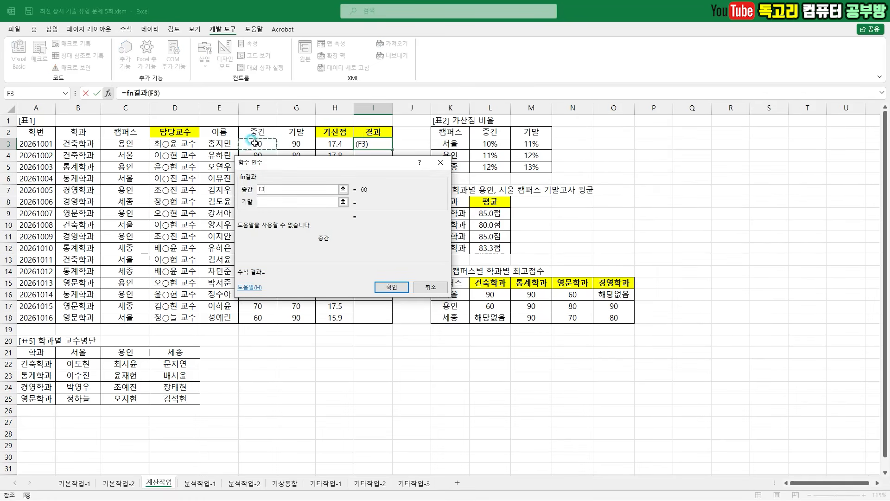
click(266, 201)
click(293, 145)
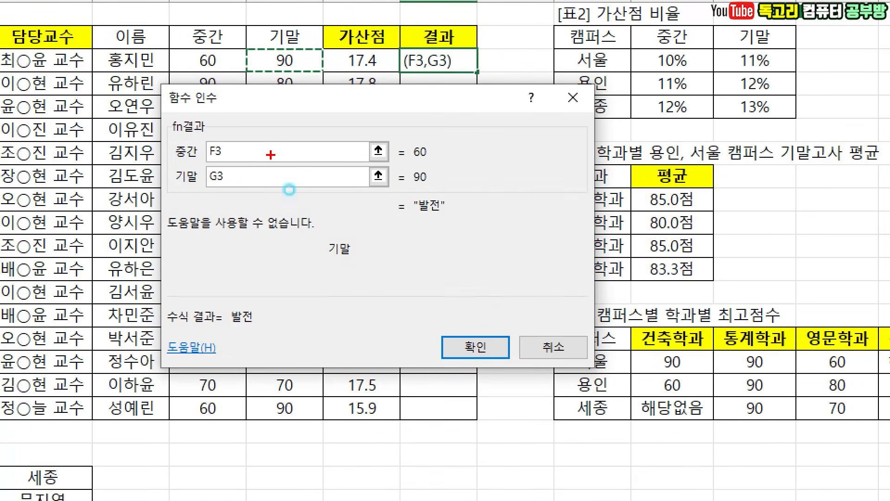
mouse_move(280, 162)
mouse_down()
mouse_move(267, 171)
mouse_move(269, 202)
mouse_up()
mouse_move(535, 402)
mouse_down()
mouse_move(421, 378)
mouse_move(463, 418)
mouse_up()
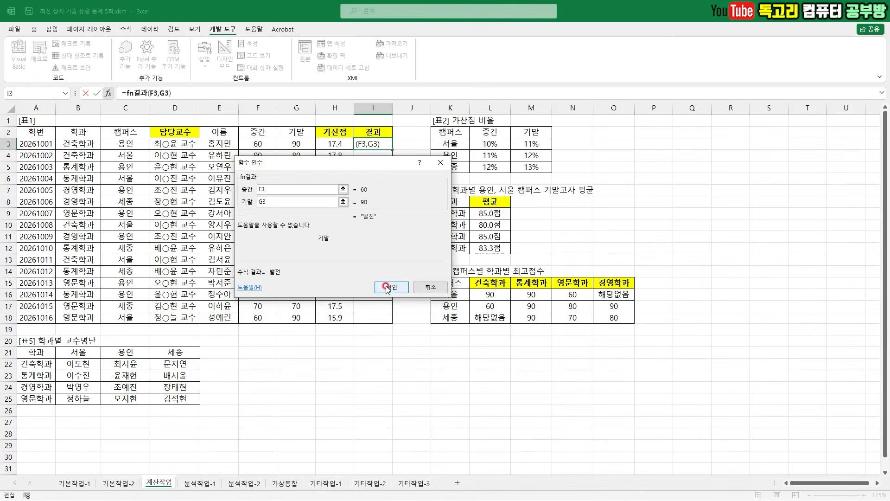
click(393, 288)
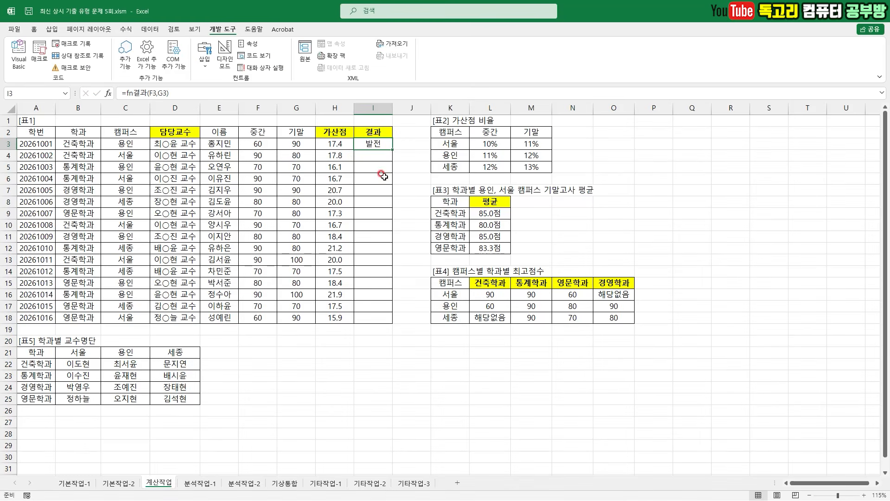
double_click(394, 147)
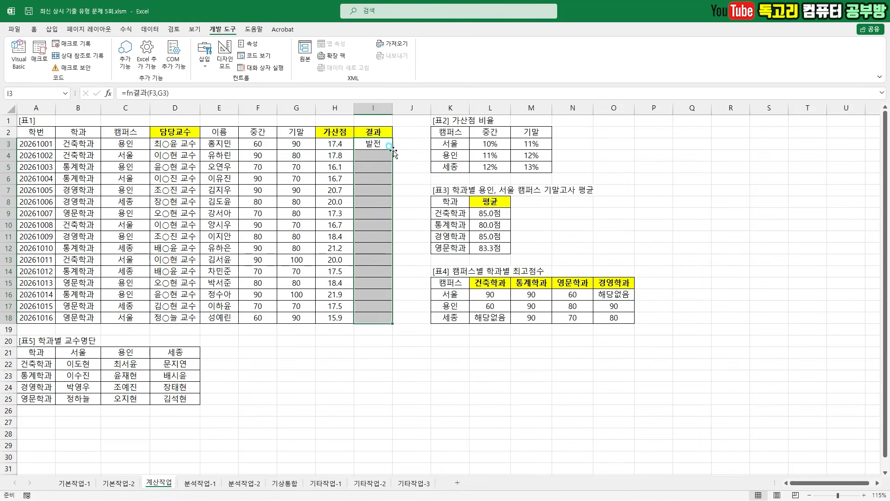
click(588, 198)
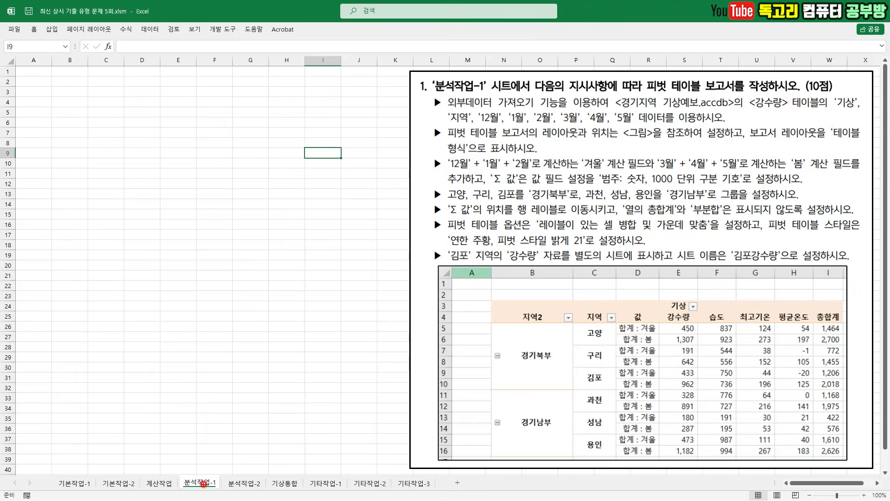
- Review the pivot table requirements and the sample report layout on the 분석작업-1 sheet
mouse_move(199, 472)
mouse_down()
mouse_move(203, 480)
mouse_move(229, 453)
mouse_up()
mouse_move(657, 89)
mouse_down()
mouse_move(745, 86)
mouse_move(735, 93)
mouse_up()
drag(447, 111, 538, 109)
drag(646, 112, 867, 109)
drag(440, 133, 527, 124)
drag(540, 124, 639, 122)
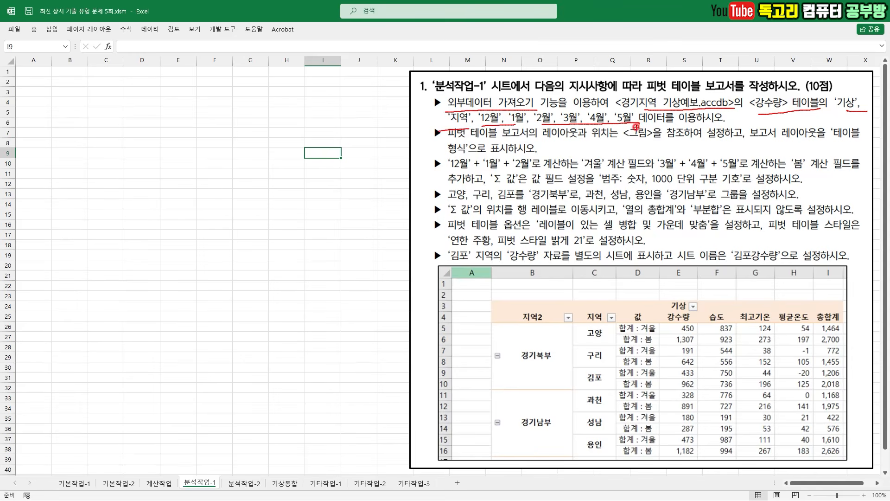
drag(549, 145, 645, 140)
mouse_move(751, 139)
mouse_down()
mouse_move(820, 134)
mouse_move(860, 144)
mouse_up()
drag(405, 157, 511, 159)
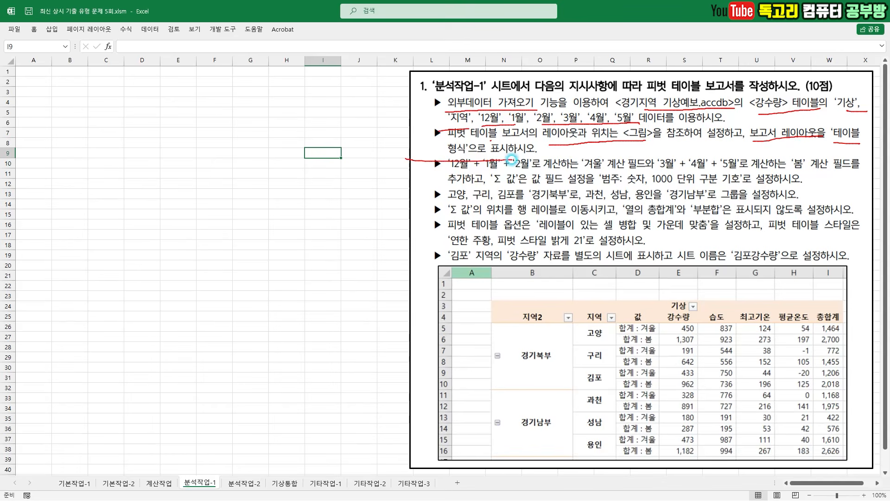
key(e)
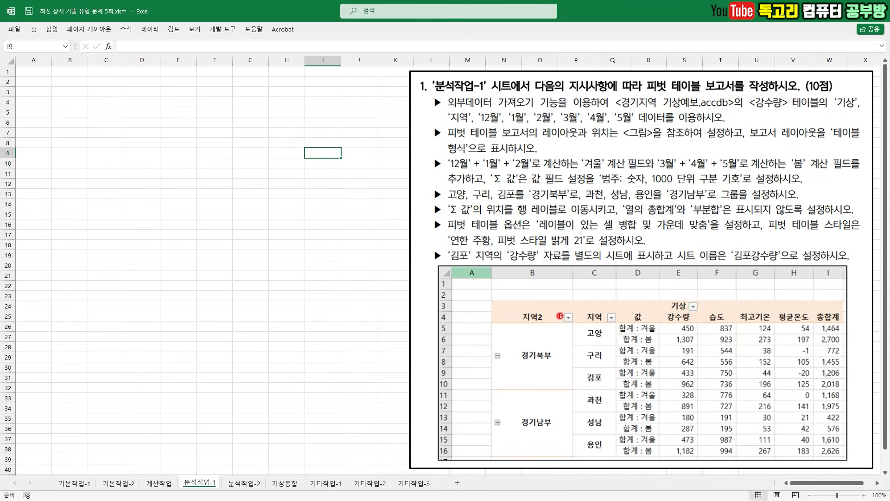
mouse_move(602, 323)
mouse_down()
mouse_move(596, 301)
mouse_move(604, 327)
mouse_up()
mouse_move(699, 315)
mouse_down()
mouse_move(666, 297)
mouse_move(678, 324)
mouse_up()
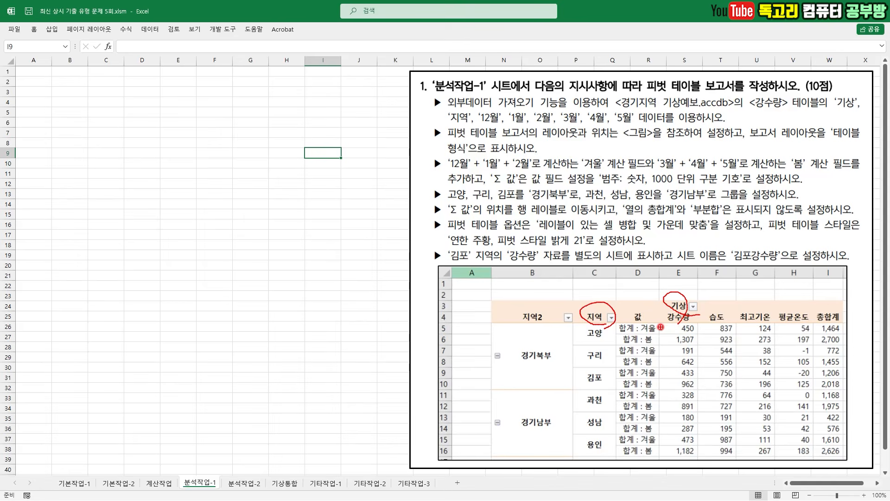
mouse_move(656, 322)
mouse_down()
mouse_move(664, 342)
mouse_move(652, 349)
mouse_move(611, 338)
mouse_move(677, 330)
mouse_up()
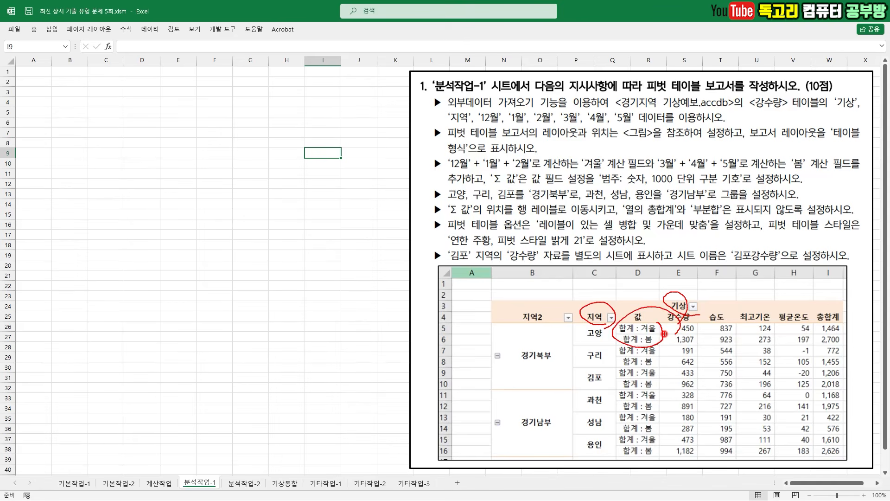
mouse_move(501, 298)
mouse_down()
mouse_move(509, 311)
mouse_move(518, 292)
mouse_up()
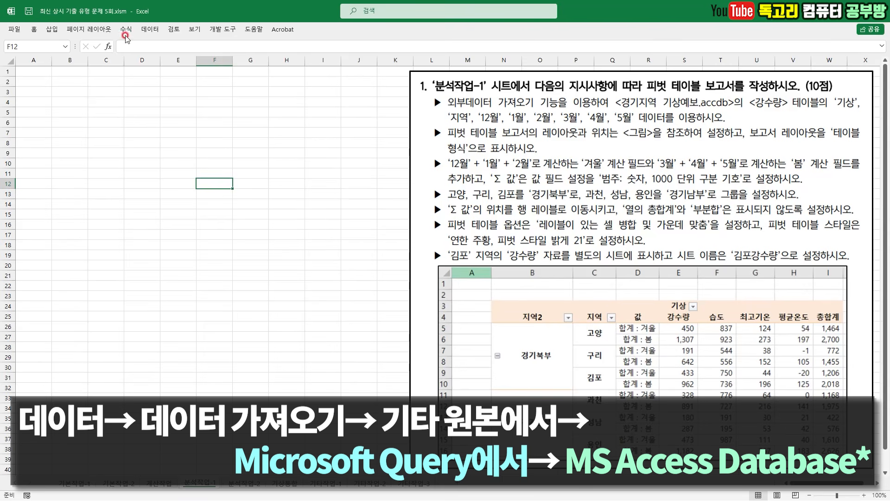
- Start an external data import through Microsoft Query with MS Access Database* as the data source
click(152, 31)
click(27, 61)
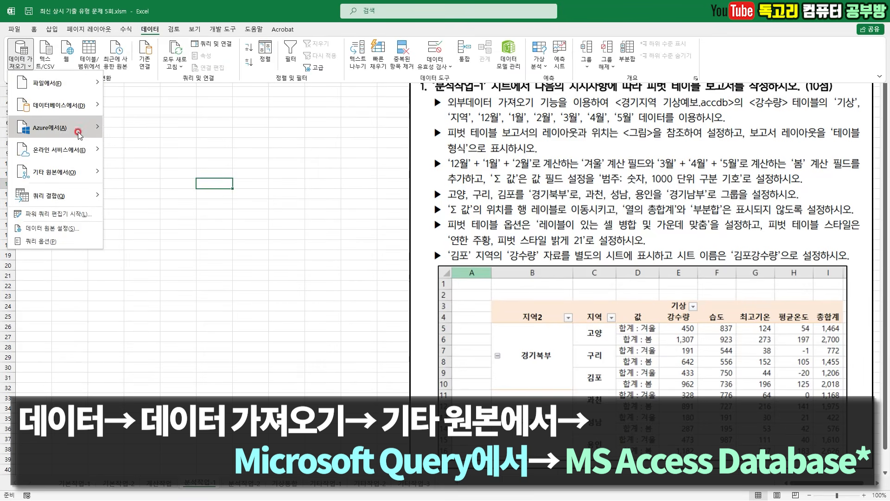
mouse_move(76, 174)
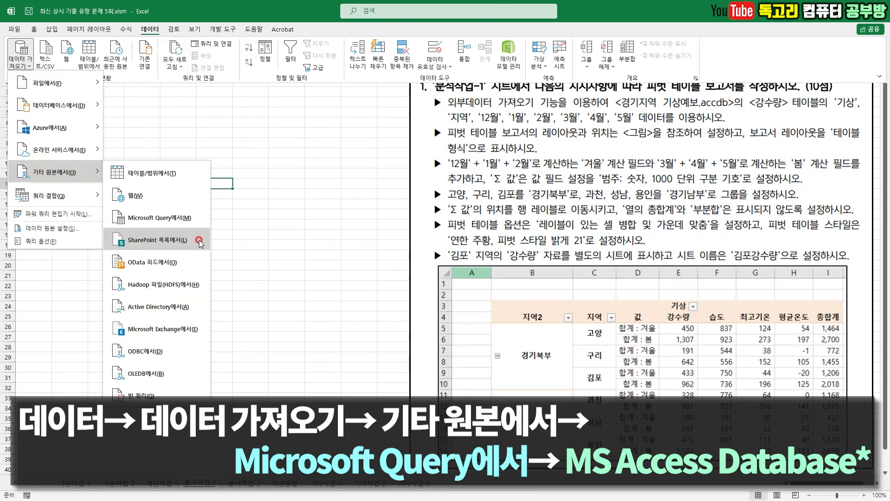
click(184, 217)
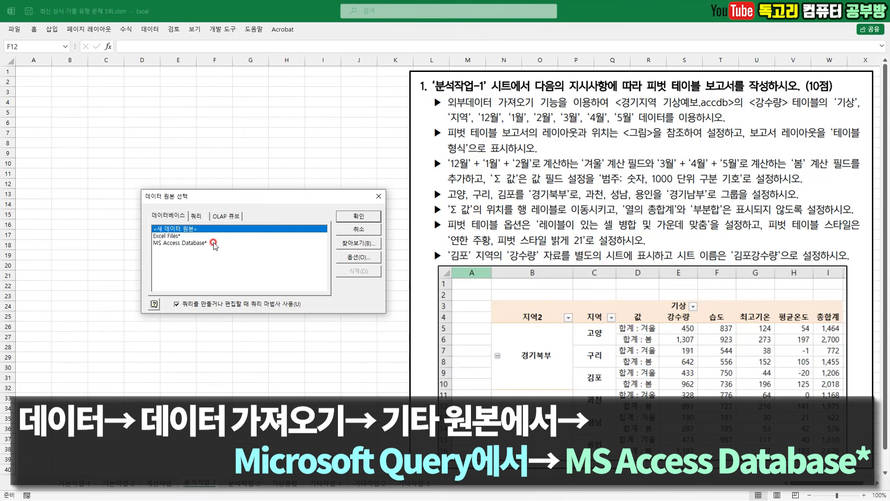
click(214, 244)
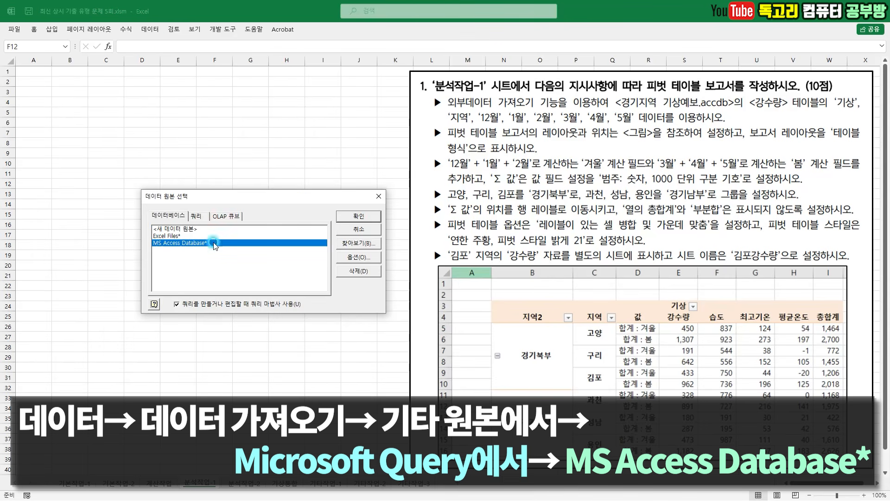
click(359, 216)
- Choose the database 경기지역 기상예보.accdb from the 스프레드시트 folder inside 컴활1급실기(기출)
click(334, 256)
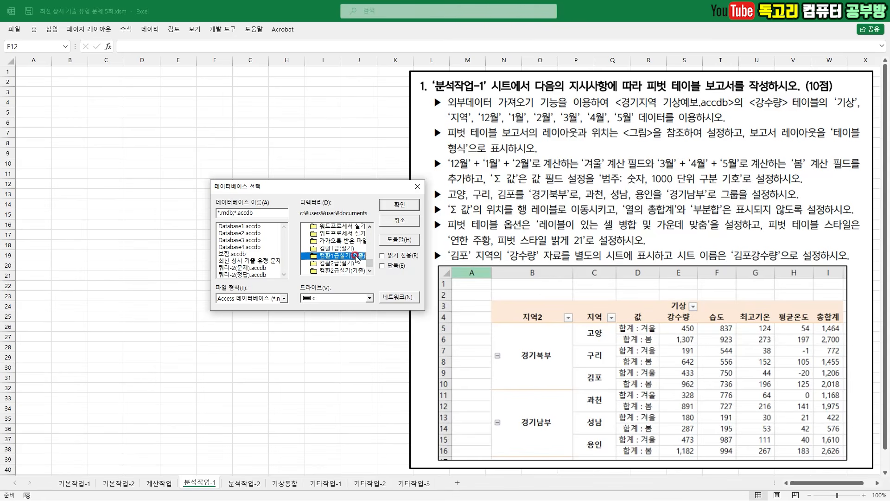
double_click(356, 259)
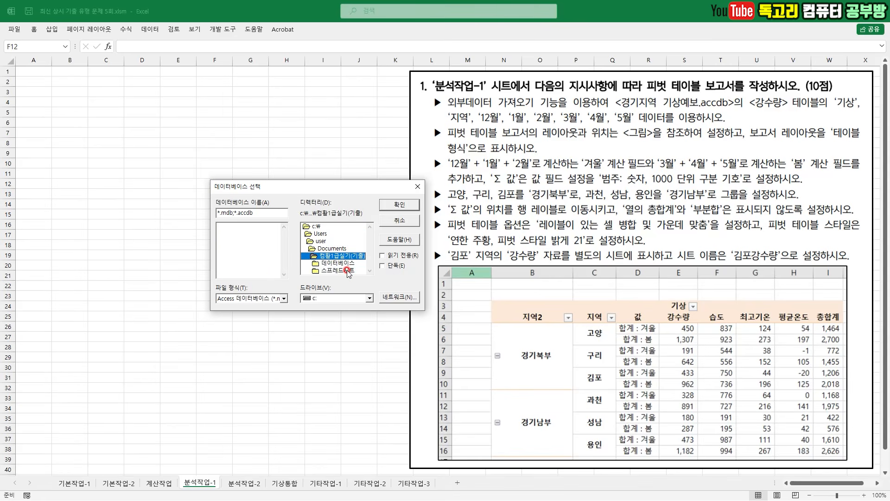
double_click(345, 263)
click(256, 241)
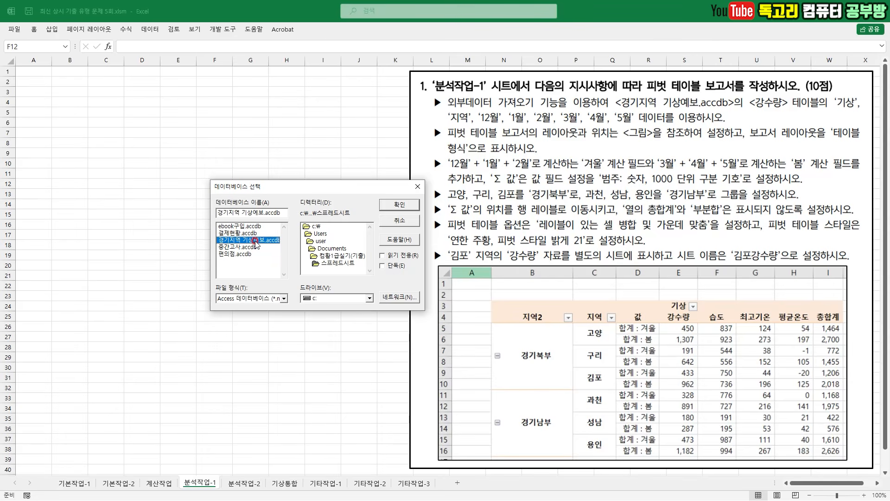
click(409, 205)
- Add the 강수량 table's columns 기상, 지역, 12월, 1월, 2월, 3월, 4월 and 5월 to the query
click(261, 173)
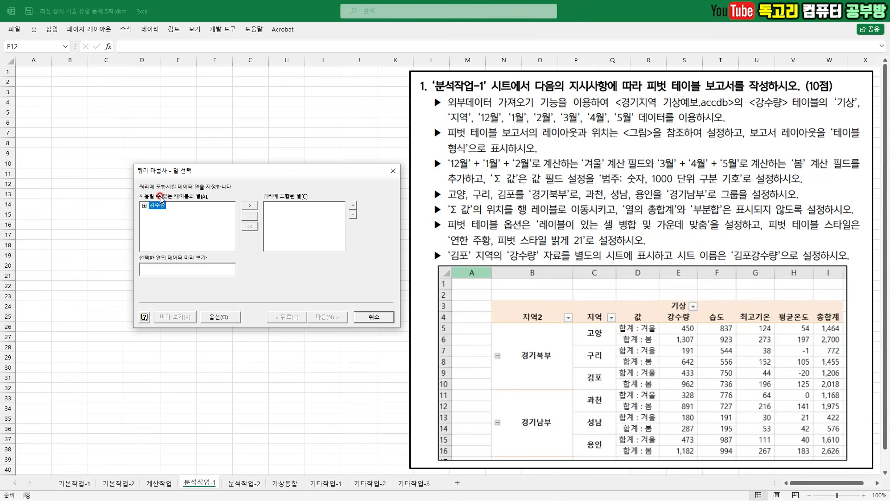
click(144, 205)
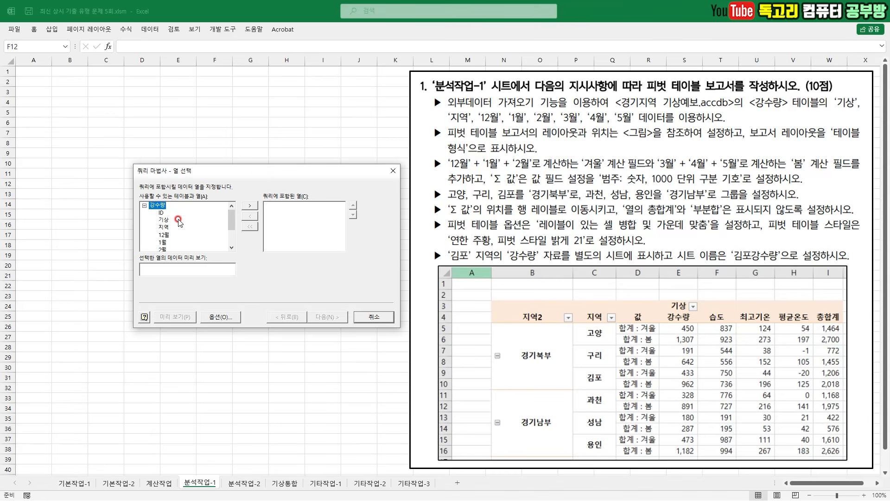
click(166, 220)
double_click(165, 220)
double_click(164, 220)
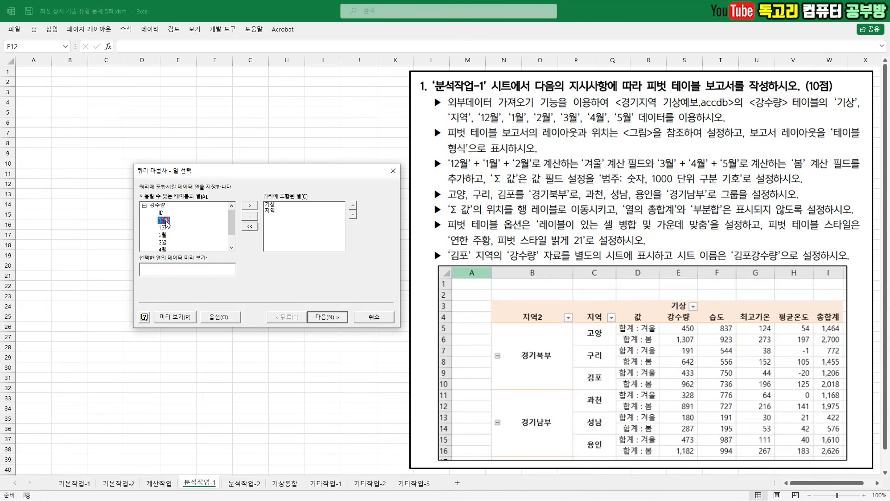
double_click(163, 222)
double_click(163, 225)
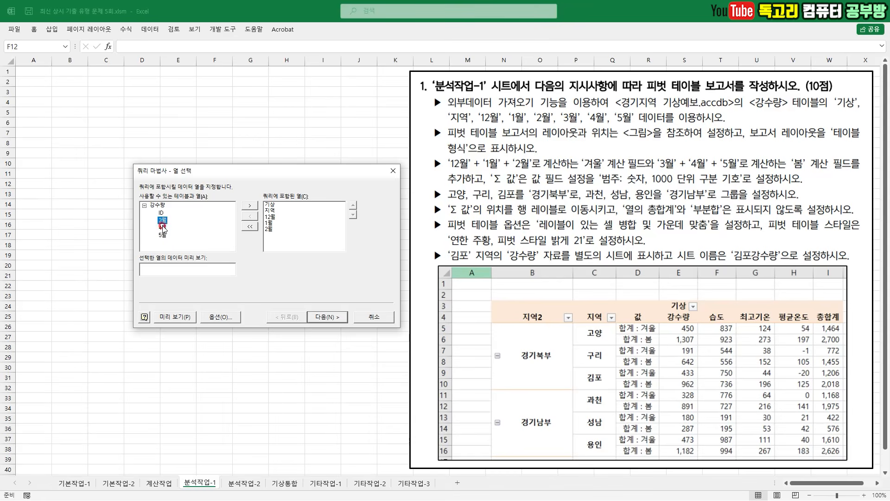
double_click(163, 221)
double_click(163, 220)
- Finish the query wizard without setting any data filter or sort order
click(330, 317)
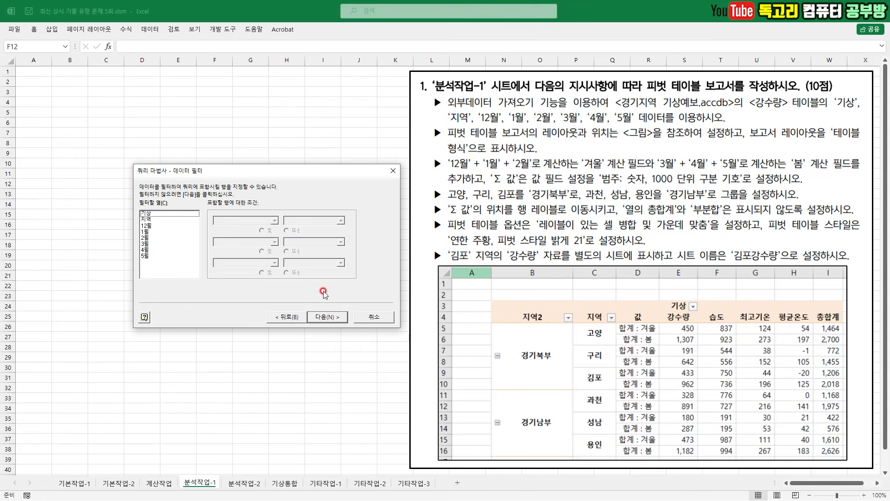
click(335, 322)
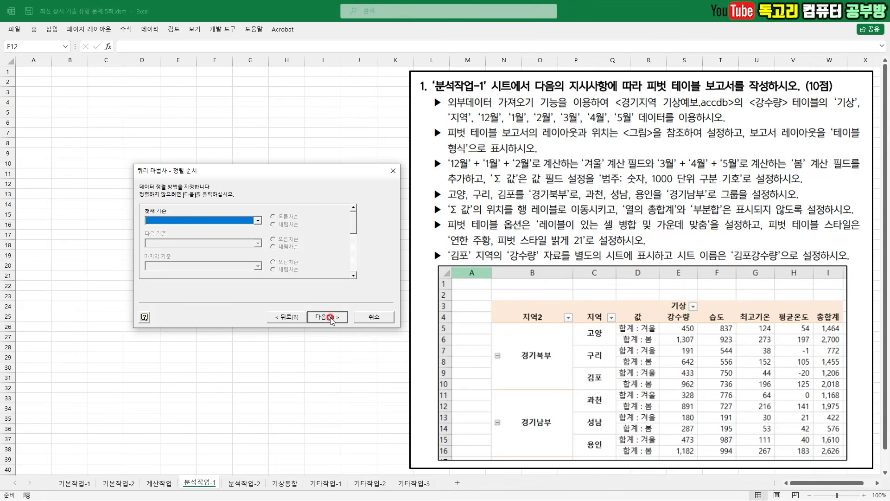
click(330, 318)
click(330, 317)
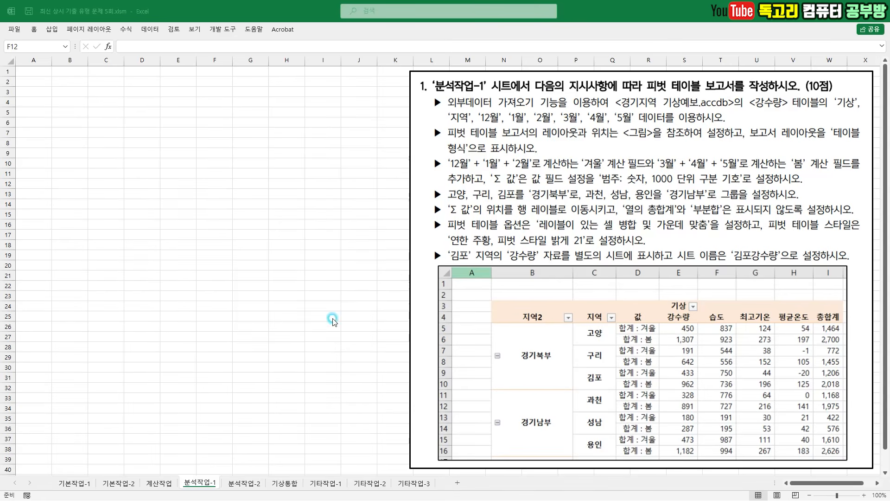
- Import the query data as a pivot table report (피벗 테이블 보고서) into the existing 분석작업-1 sheet at cell B3
click(386, 189)
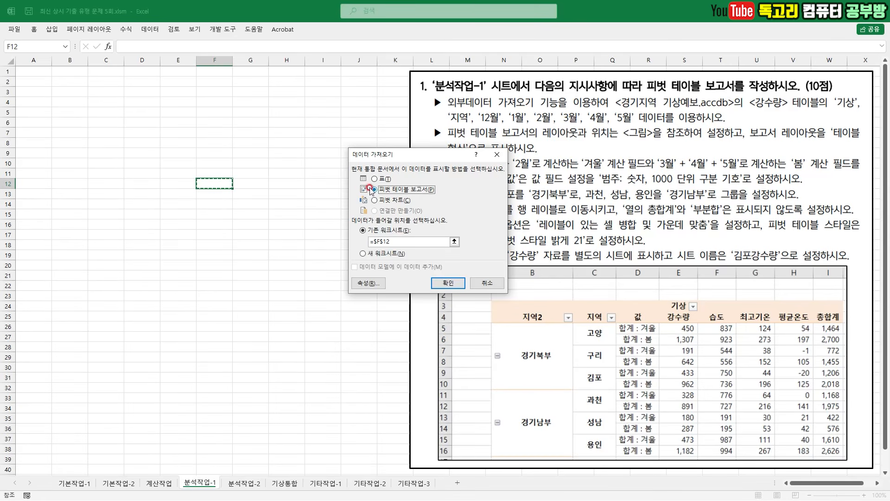
click(70, 92)
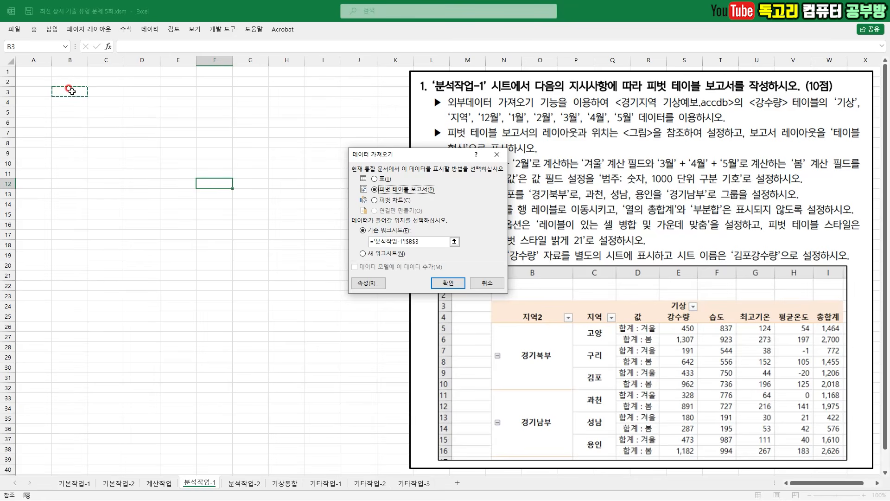
drag(354, 239, 385, 237)
drag(69, 86, 103, 69)
click(448, 283)
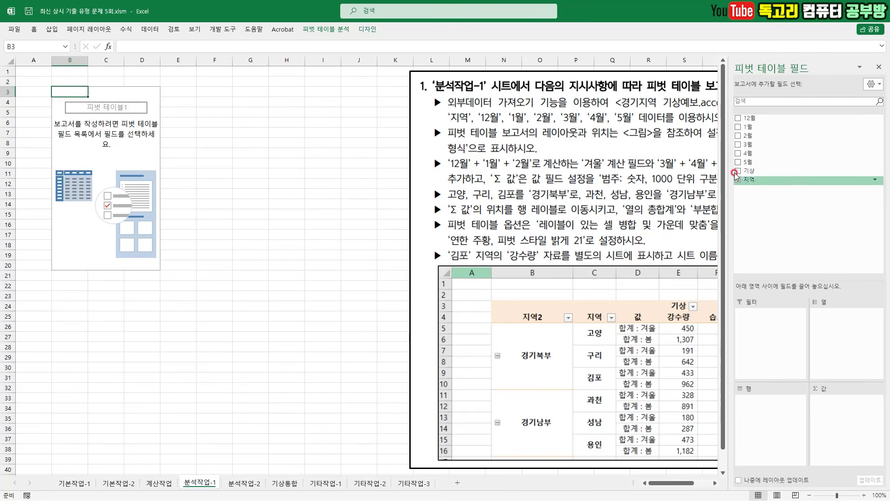
- Place the 지역 field in the pivot rows and 기상 in the columns, and shift the instruction picture so its text is readable
click(749, 178)
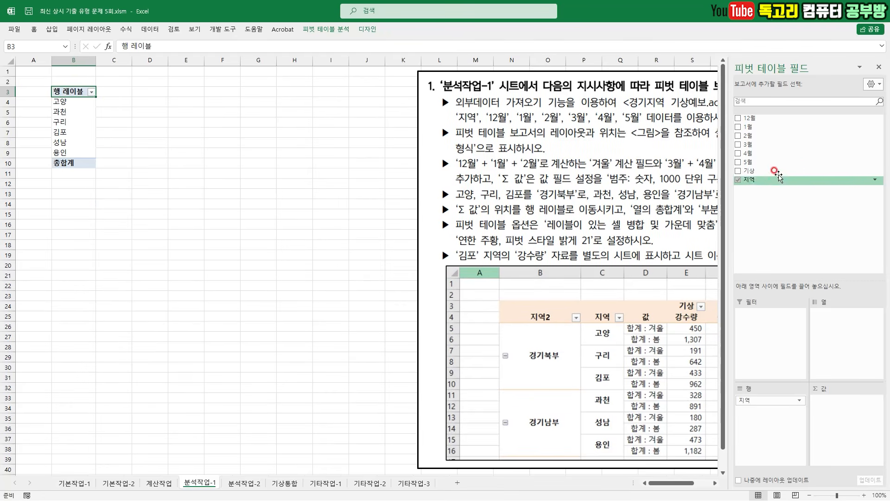
drag(761, 171, 838, 318)
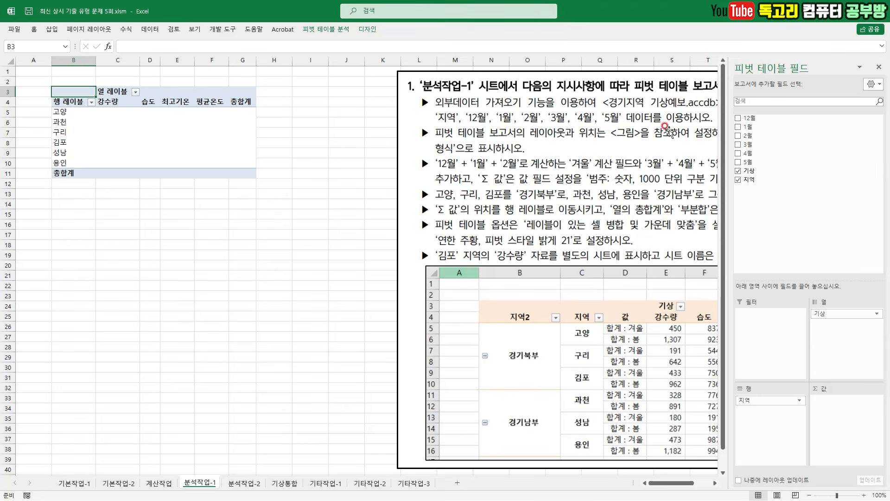
drag(664, 150, 660, 148)
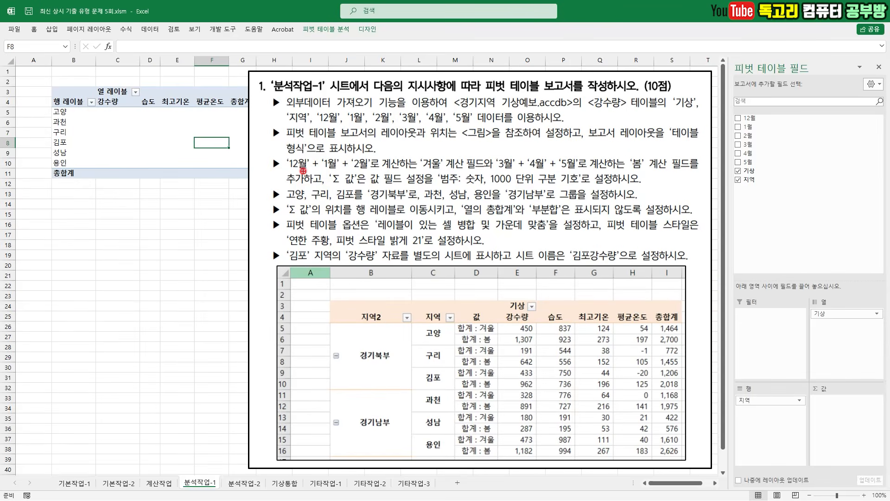
mouse_move(298, 170)
mouse_down()
mouse_move(425, 174)
mouse_move(448, 169)
mouse_move(450, 144)
mouse_move(419, 164)
mouse_up()
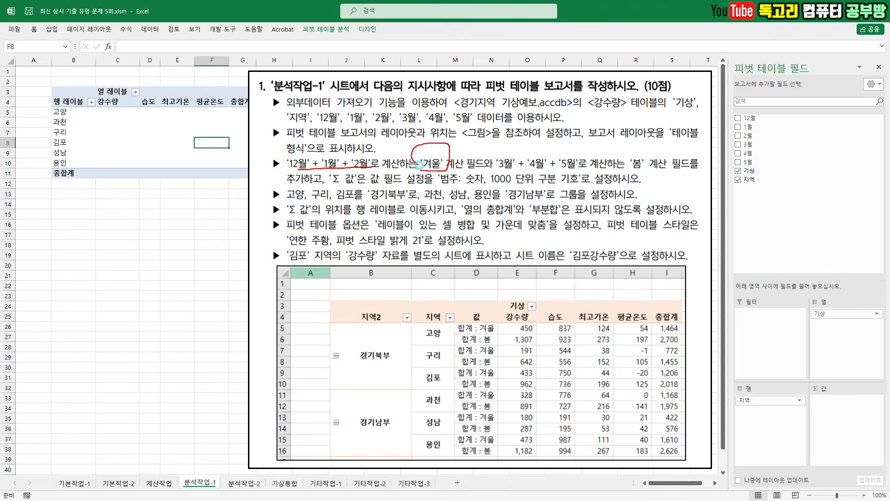
drag(511, 173, 571, 170)
mouse_move(654, 171)
mouse_down()
mouse_move(626, 181)
mouse_move(664, 153)
mouse_move(652, 179)
mouse_up()
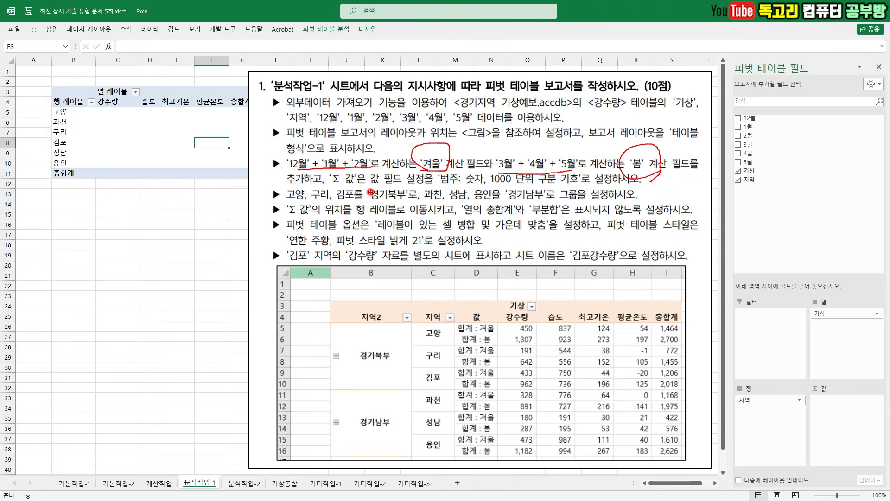
drag(319, 187, 616, 182)
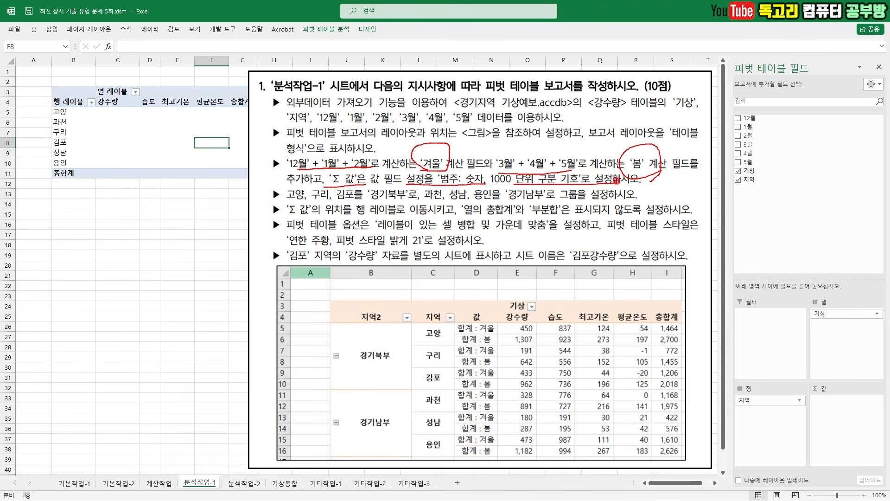
- Start a new calculated field in the pivot table and name it 겨울
click(326, 28)
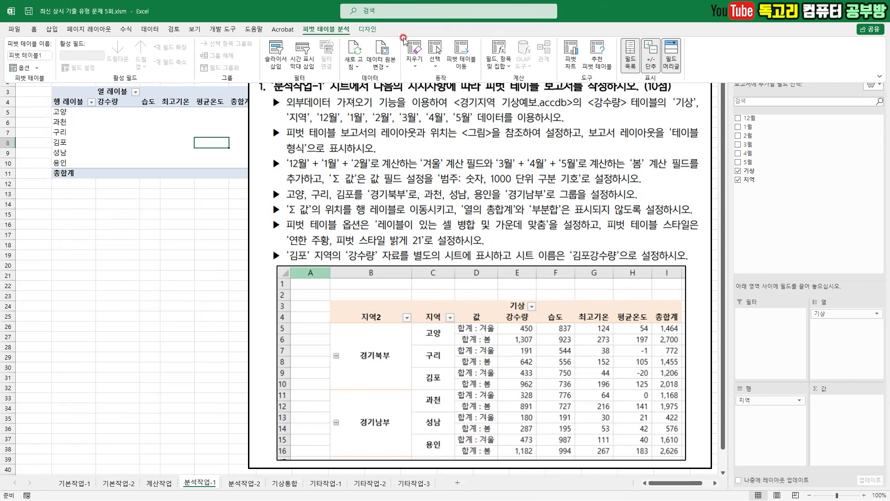
click(502, 62)
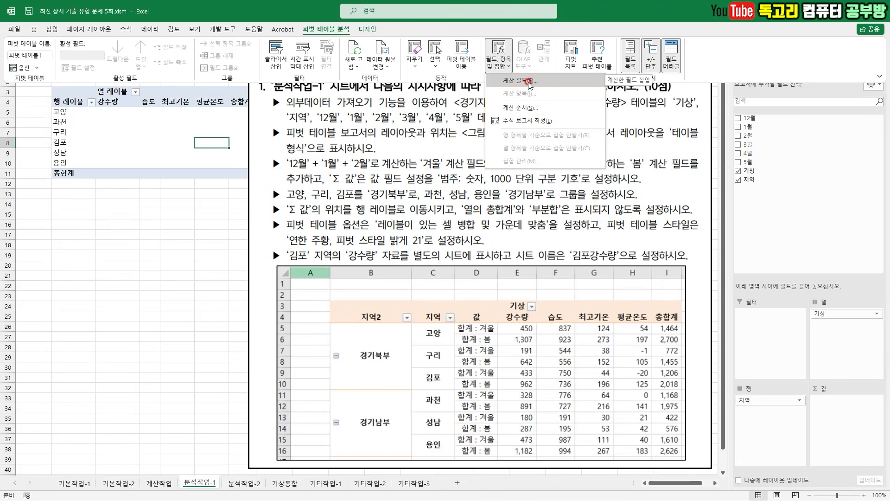
click(535, 85)
drag(426, 140, 538, 244)
text(ㄱ)
text(울)
- Set the 겨울 calculated field's formula to = '12월'+ '1월'+ '2월' and add it to the pivot table
click(471, 275)
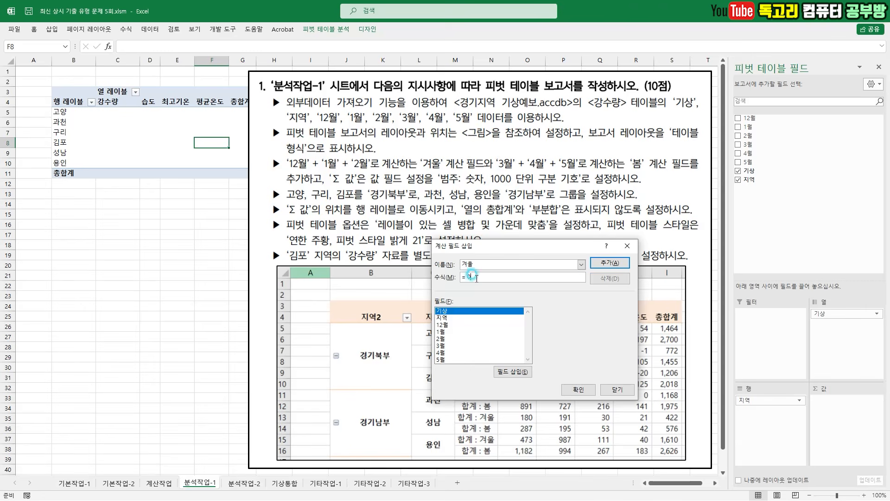
click(443, 326)
double_click(443, 326)
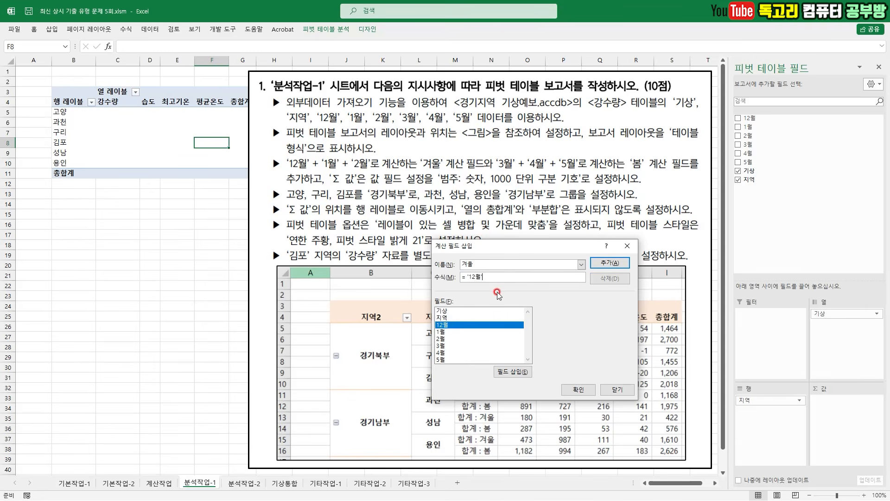
double_click(473, 331)
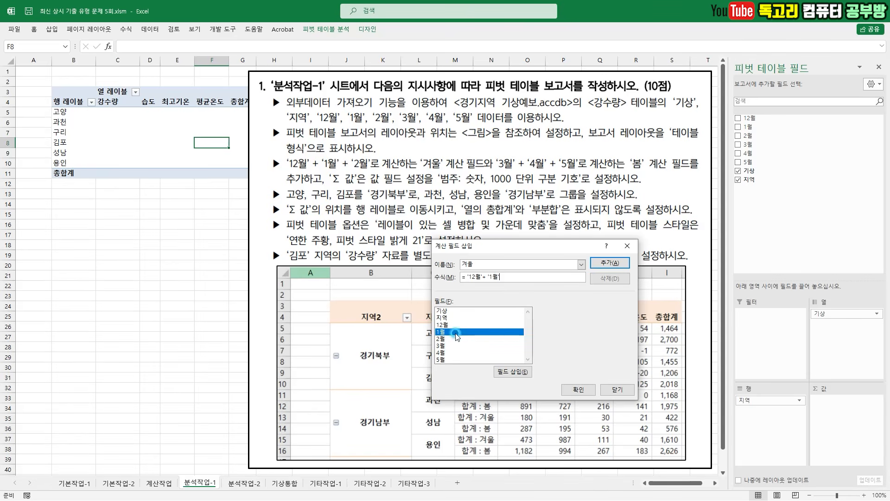
text(+)
double_click(462, 339)
drag(540, 273, 500, 304)
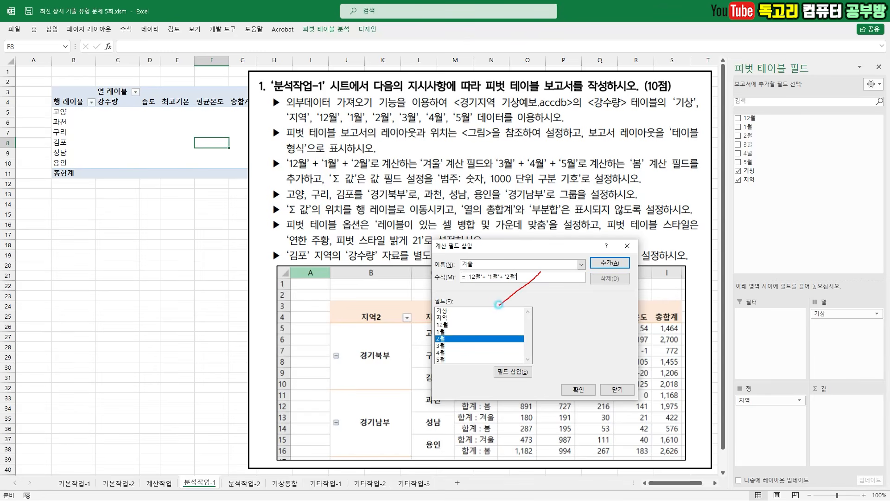
mouse_move(473, 265)
mouse_down()
mouse_move(461, 275)
mouse_move(454, 257)
mouse_move(476, 268)
mouse_move(471, 277)
mouse_up()
drag(641, 251, 618, 272)
click(610, 263)
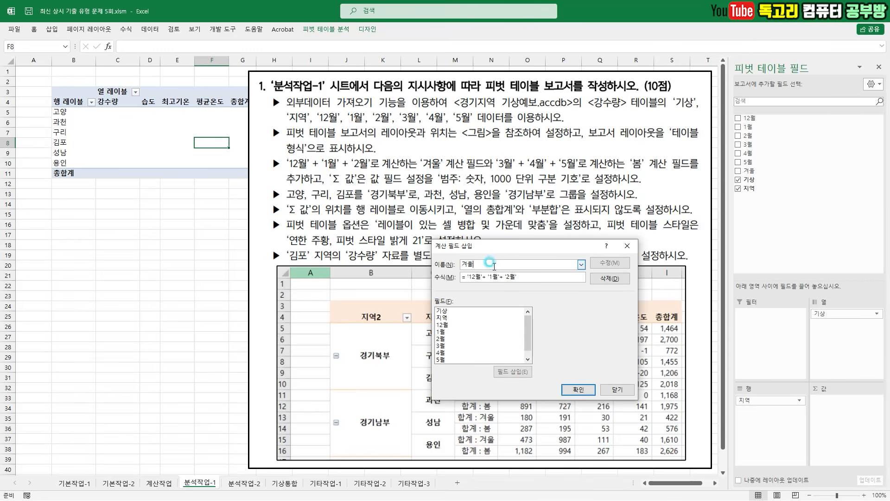
- Create a second calculated field named 봄 with the formula = '3월'+ '4월'+ '5월' and finish inserting calculated fields
key(BackSpace)
key(BackSpace)
text(ㅂ)
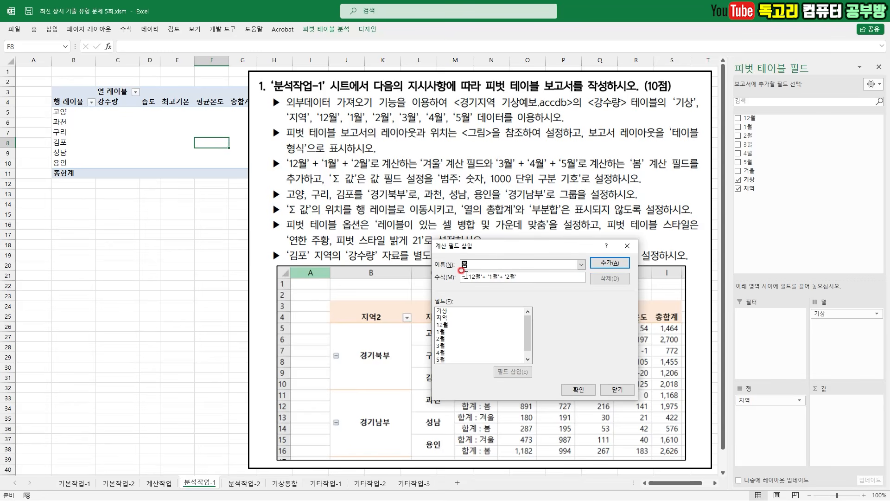
mouse_move(565, 269)
mouse_down()
mouse_move(569, 282)
mouse_move(561, 276)
mouse_up()
key(BackSpace)
double_click(445, 347)
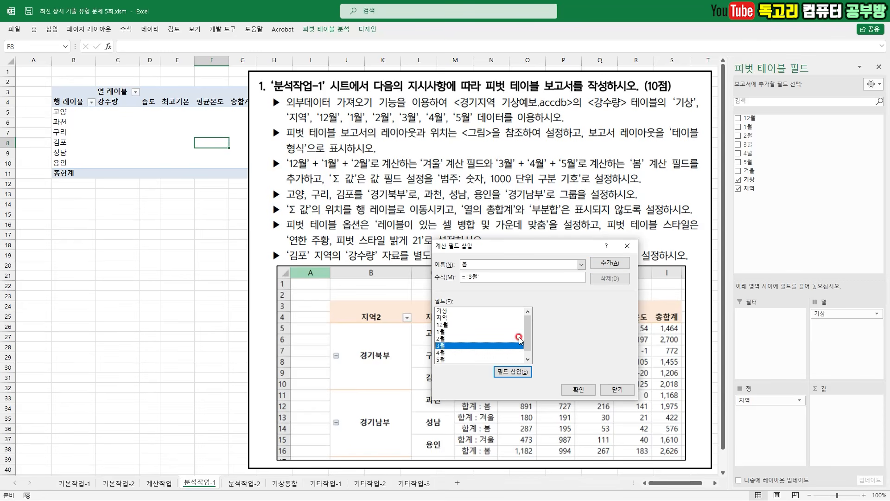
text(+)
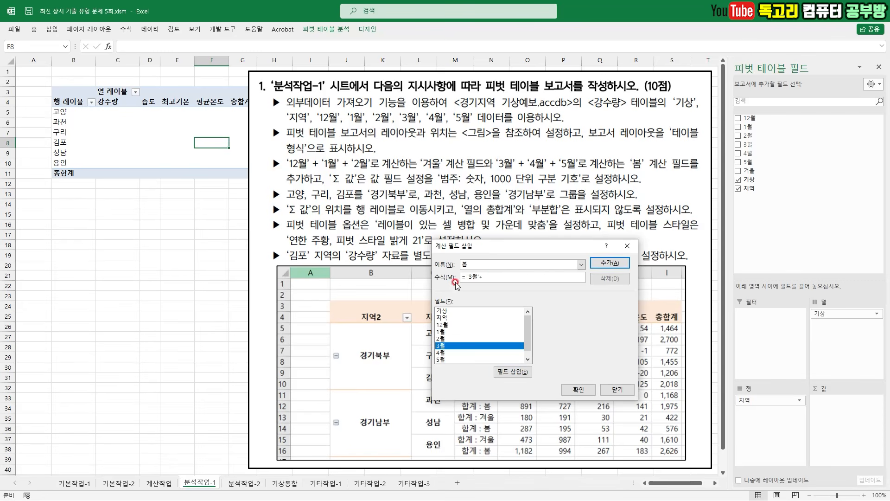
double_click(449, 354)
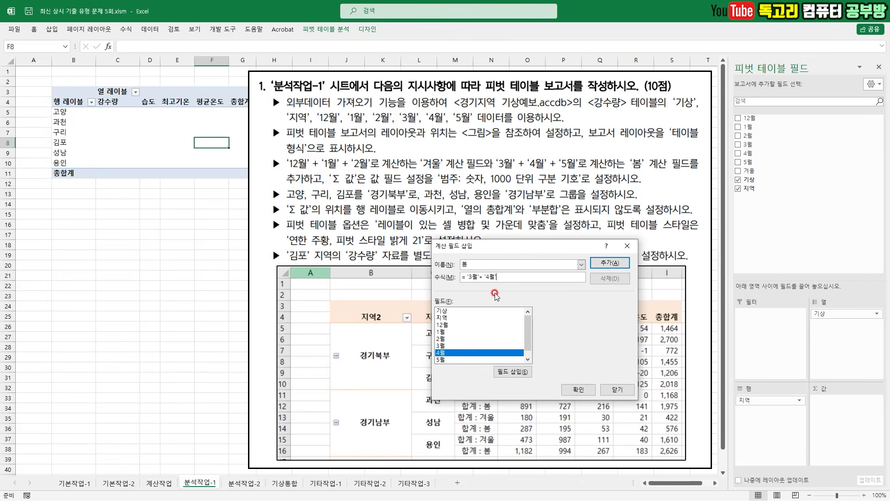
double_click(462, 359)
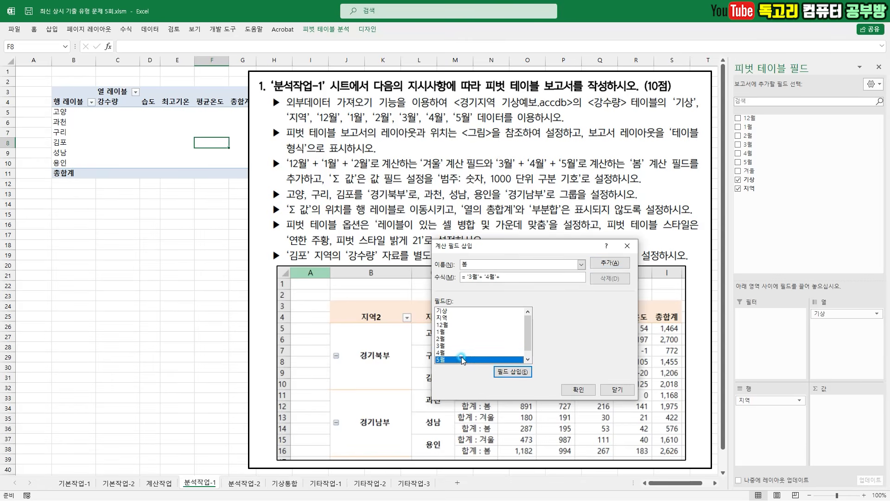
click(591, 389)
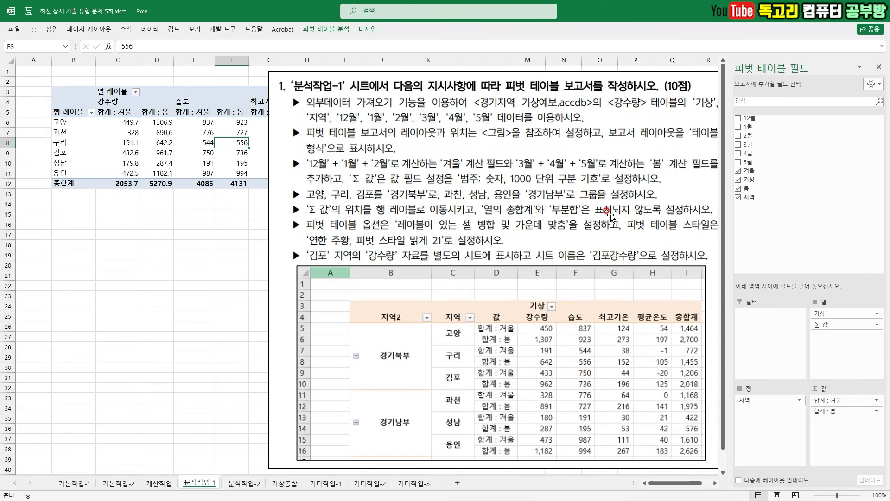
- Move the instruction picture away from the pivot table and set the report layout to tabular form (테이블 형식으로 표시)
drag(610, 214, 753, 214)
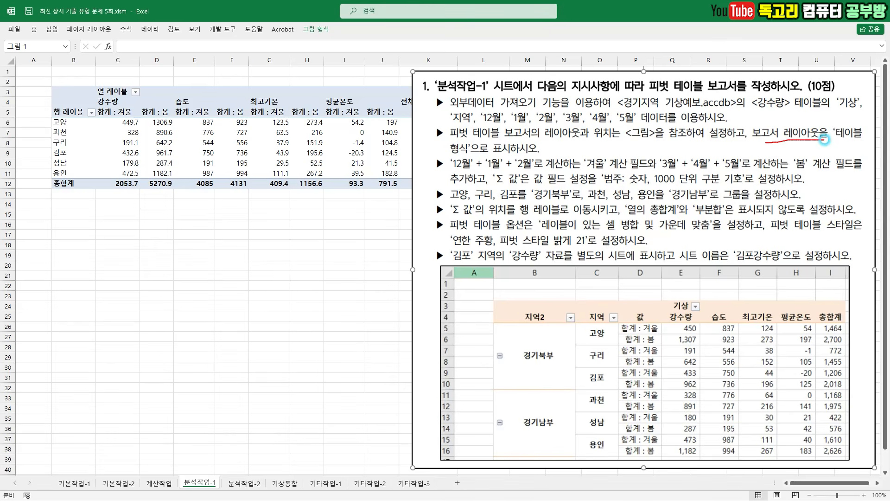
drag(516, 159, 438, 162)
click(269, 133)
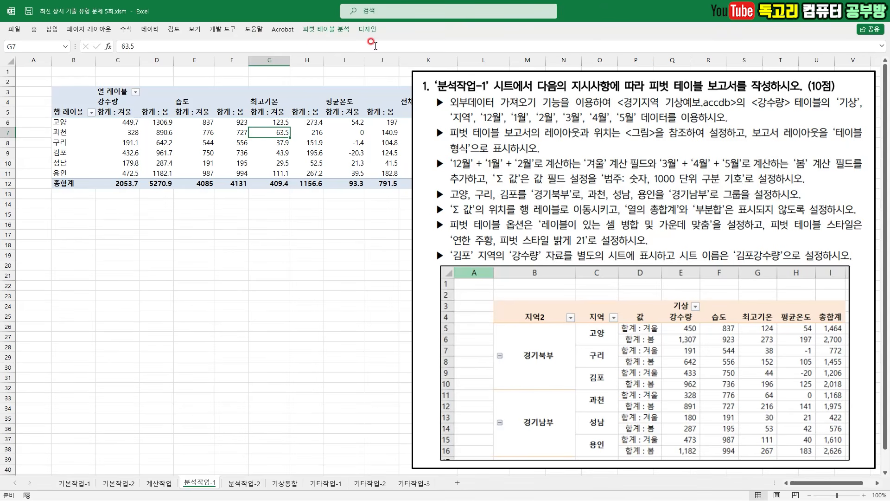
click(369, 30)
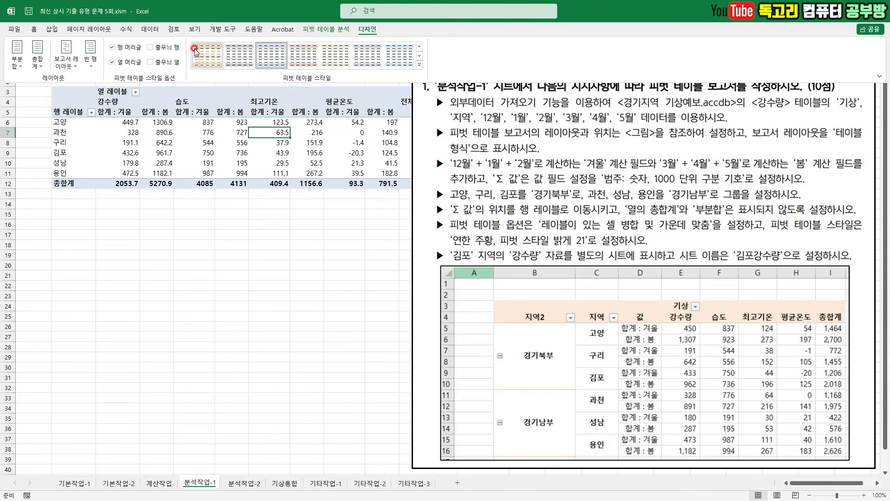
click(66, 58)
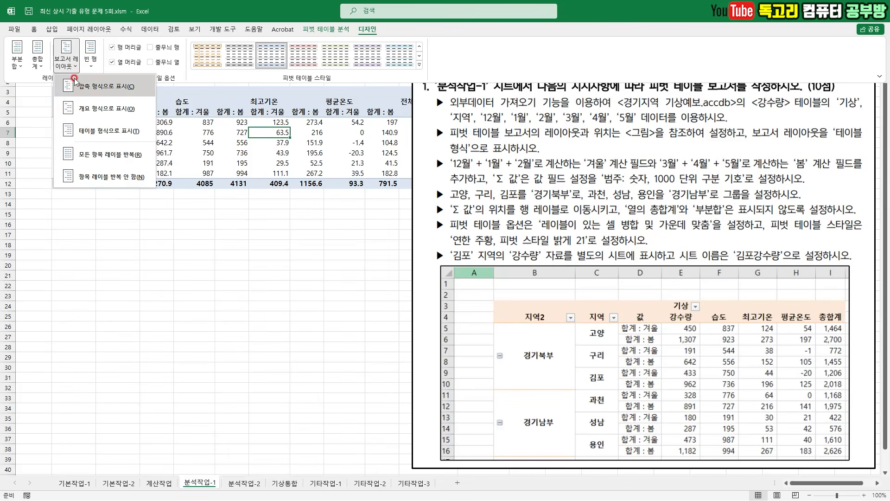
click(120, 132)
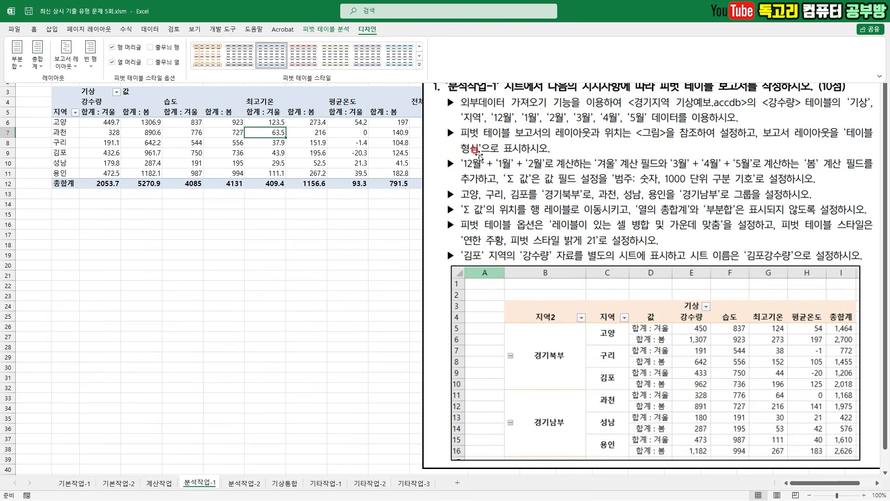
drag(495, 171, 537, 172)
mouse_move(604, 179)
mouse_down()
mouse_move(580, 155)
mouse_move(603, 183)
mouse_up()
drag(791, 165, 787, 169)
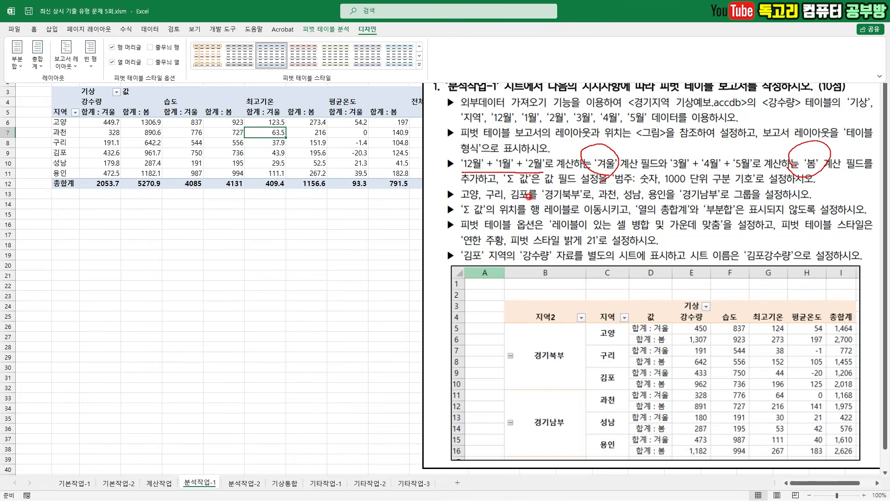
drag(510, 187, 722, 184)
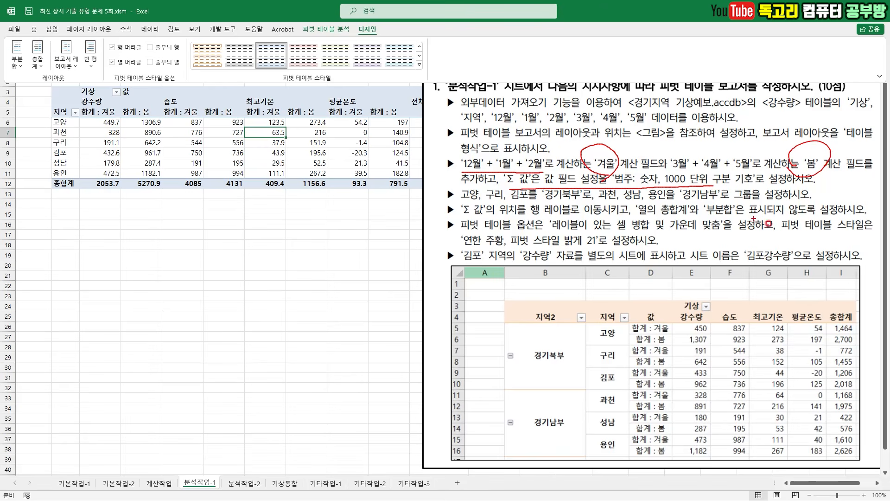
key(Escape)
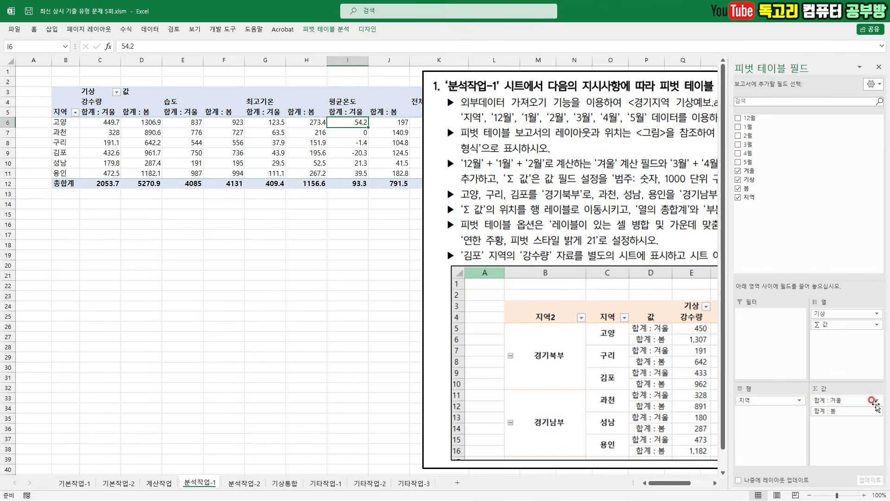
- Format the 합계 : 겨울 value field as 숫자 with the 1000 단위 구분 기호 and 0 decimal places
click(876, 401)
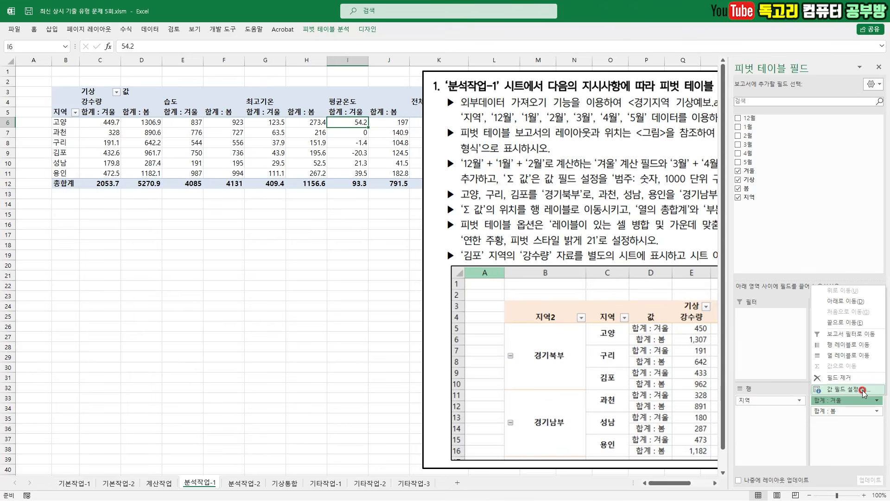
click(863, 392)
click(463, 395)
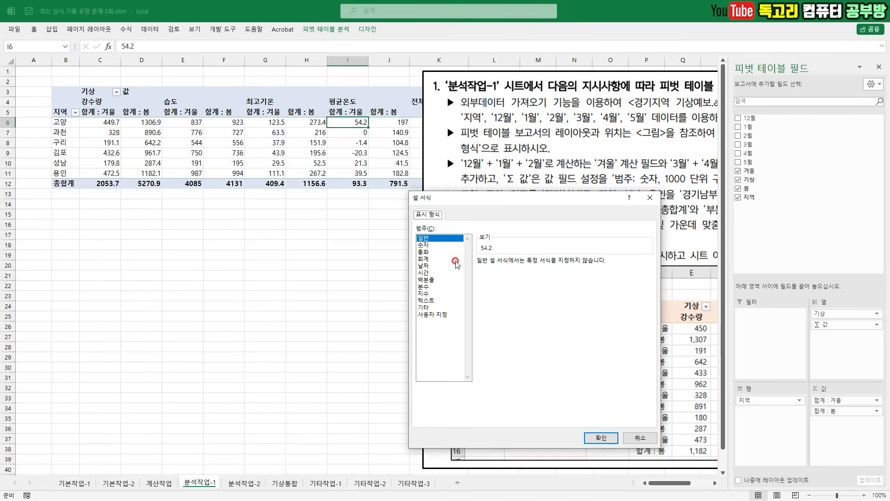
click(423, 245)
click(479, 275)
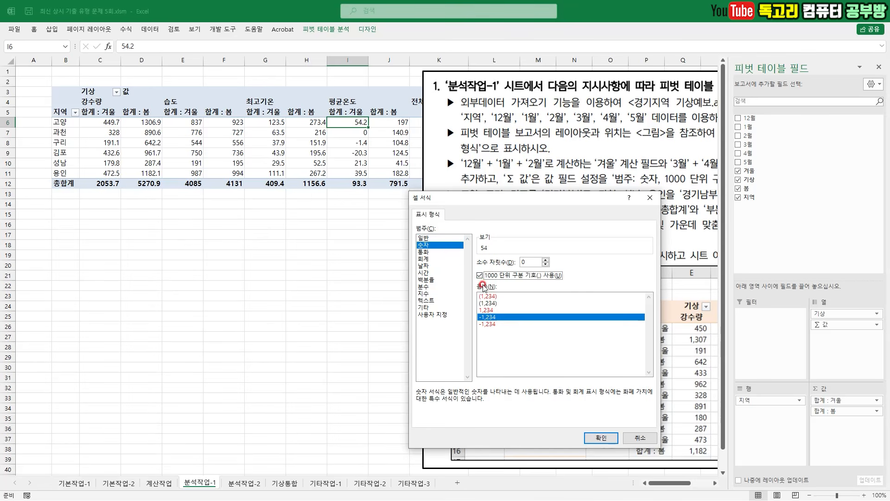
click(602, 438)
click(579, 390)
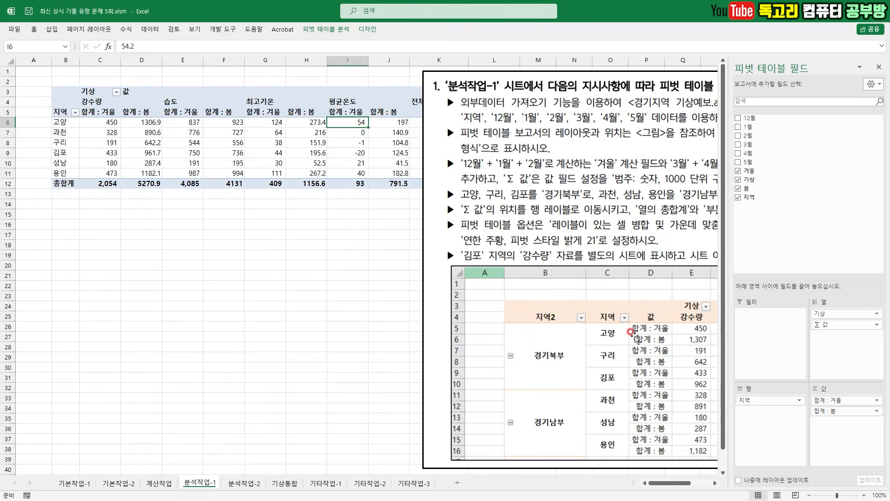
- Format the 합계 : 봄 value field as 숫자 with the 1000 단위 구분 기호 and 0 decimal places
click(861, 411)
click(868, 399)
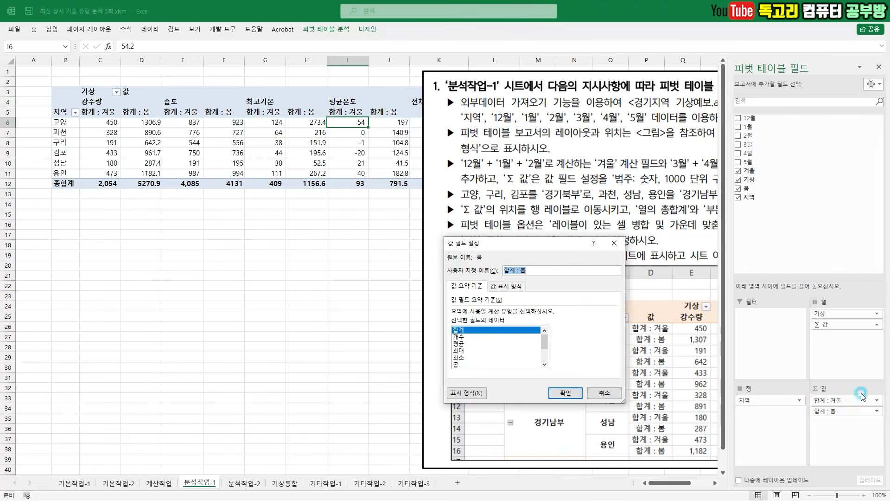
click(479, 393)
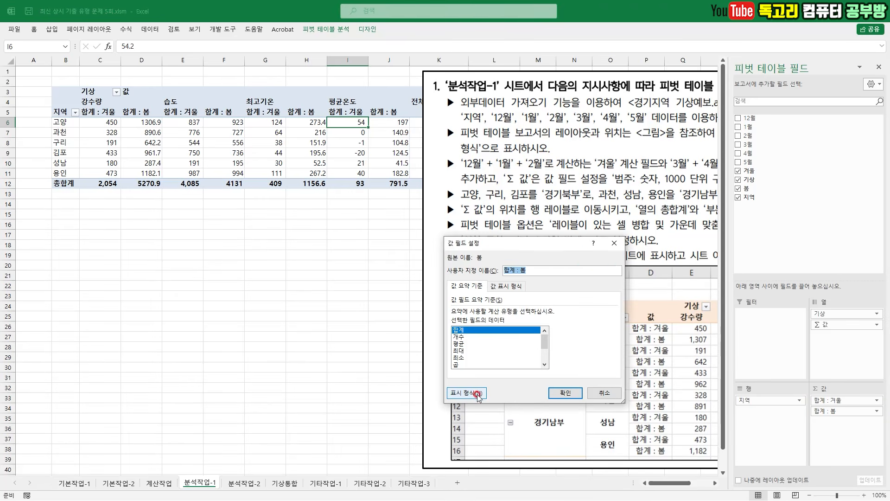
click(430, 246)
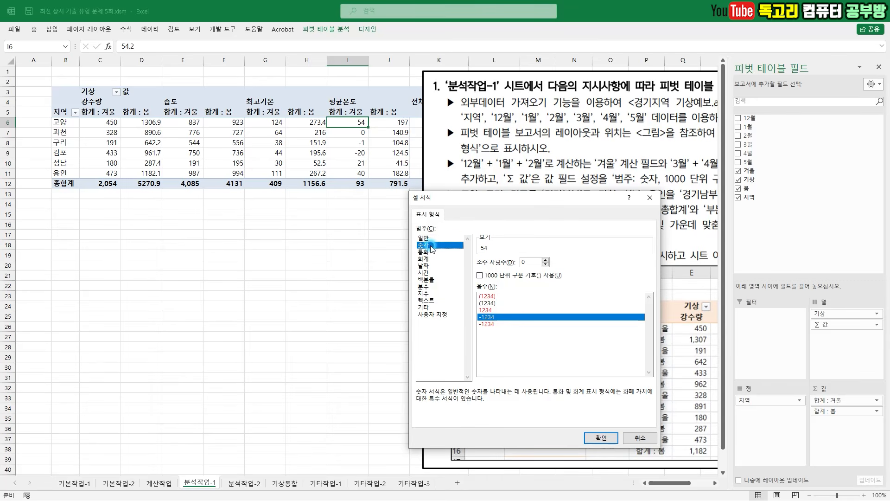
click(482, 276)
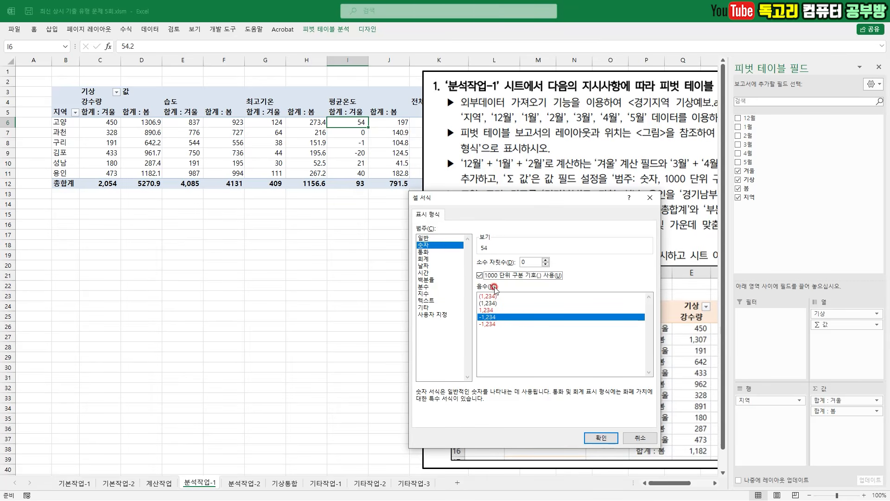
click(613, 439)
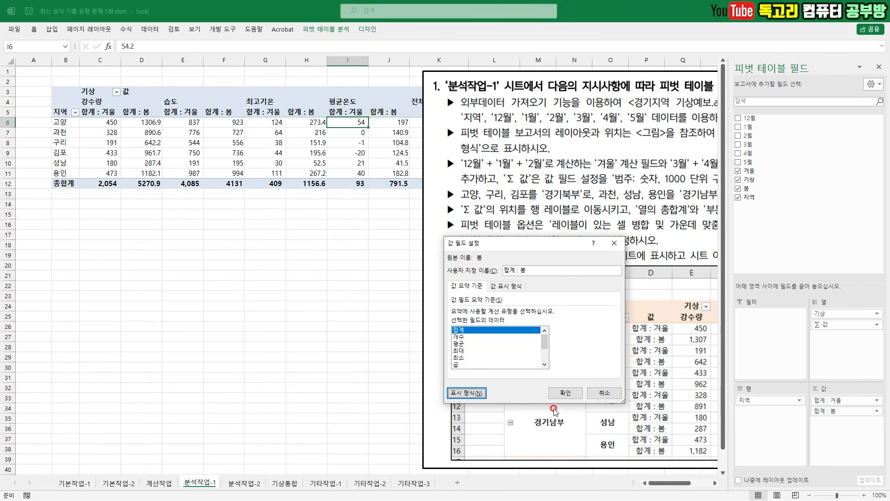
click(552, 395)
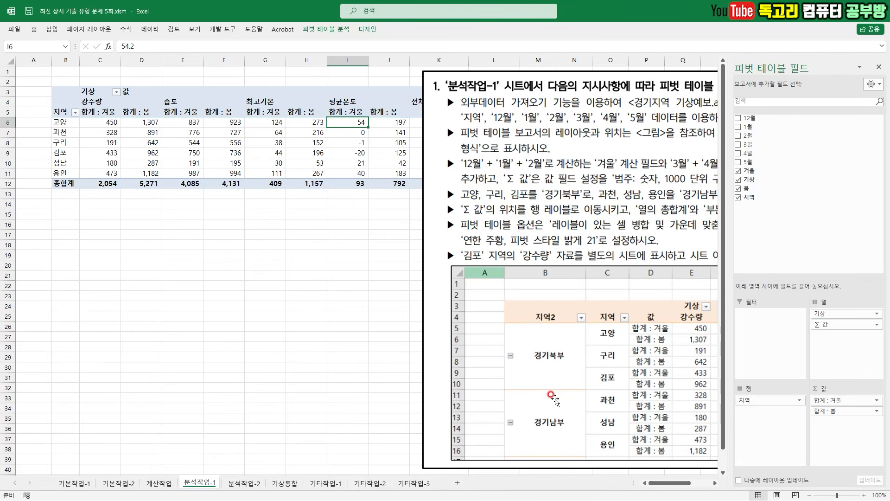
- Close the pivot field list and group the 고양, 구리 and 김포 items of the 지역 field
click(879, 67)
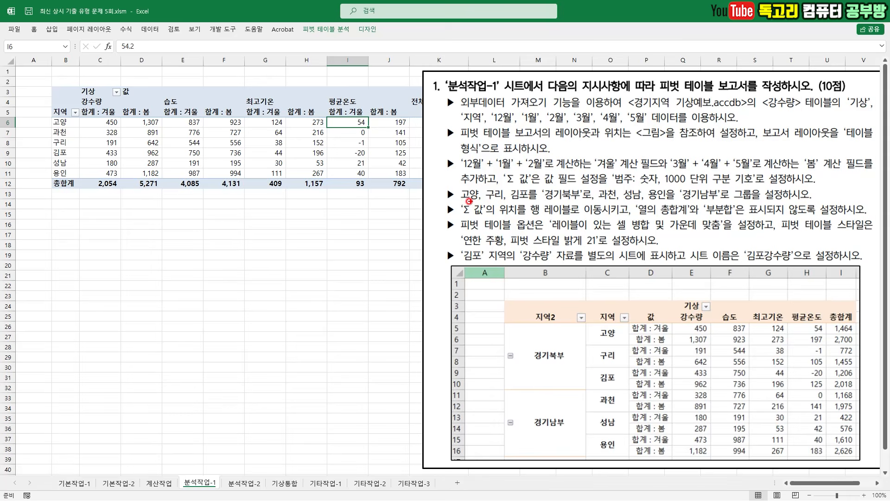
mouse_move(465, 203)
mouse_down()
mouse_move(578, 200)
mouse_move(541, 174)
mouse_move(575, 211)
mouse_move(729, 210)
mouse_up()
drag(666, 187, 763, 210)
key(Escape)
click(75, 121)
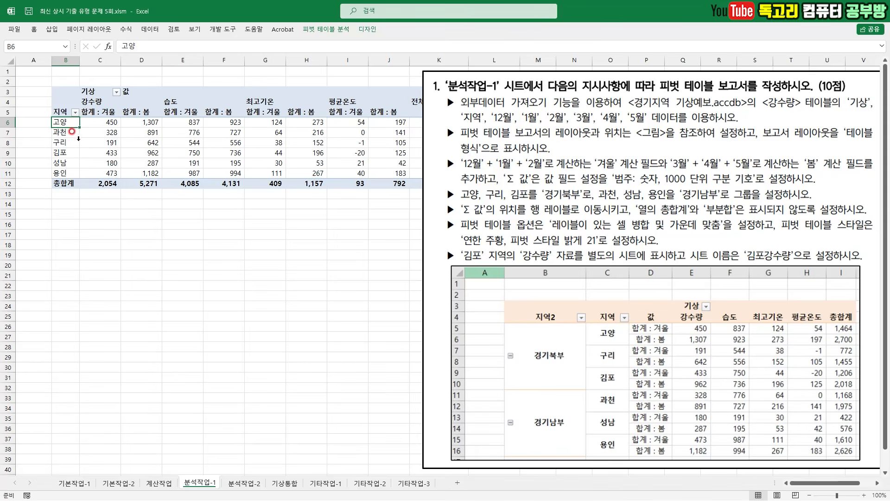
ctrl+click(70, 144)
ctrl+click(70, 153)
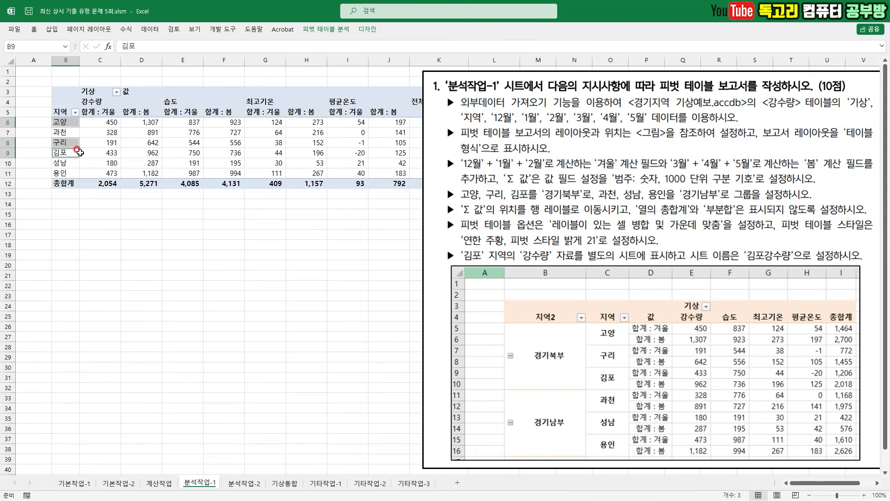
right_click(74, 151)
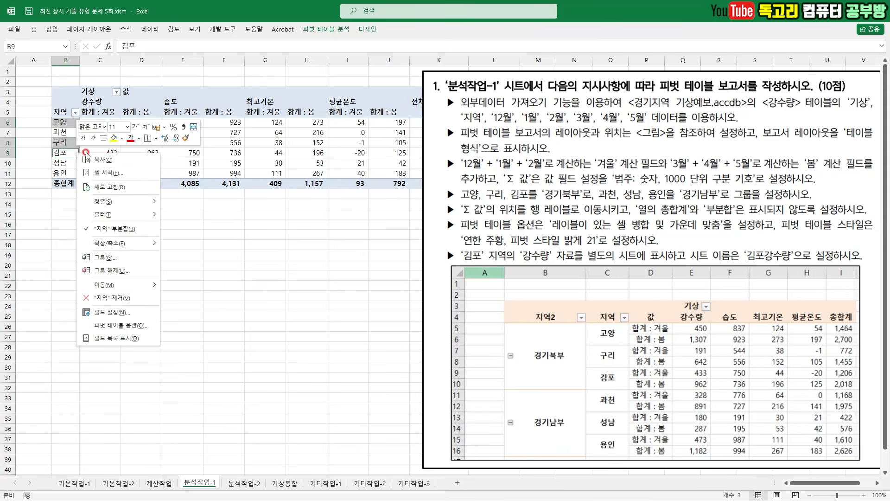
click(140, 262)
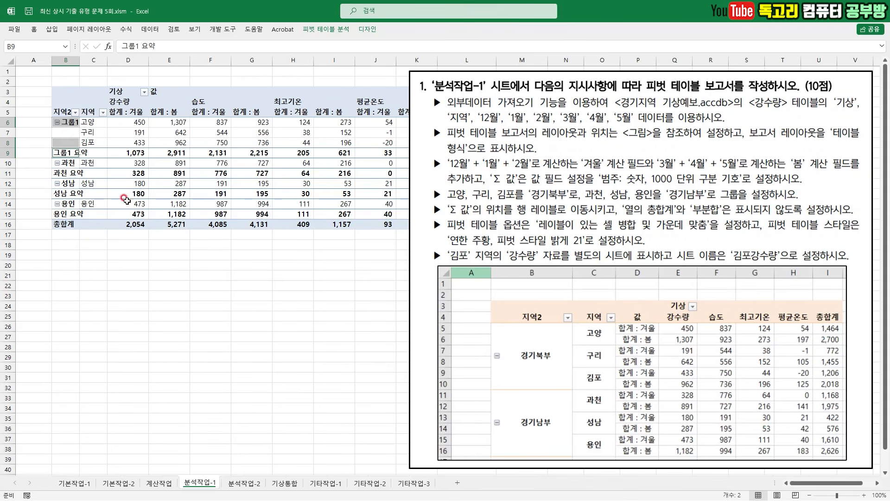
- Rename the new group of 고양, 구리 and 김포 as 경기북부 and widen column B to fit the name
click(72, 124)
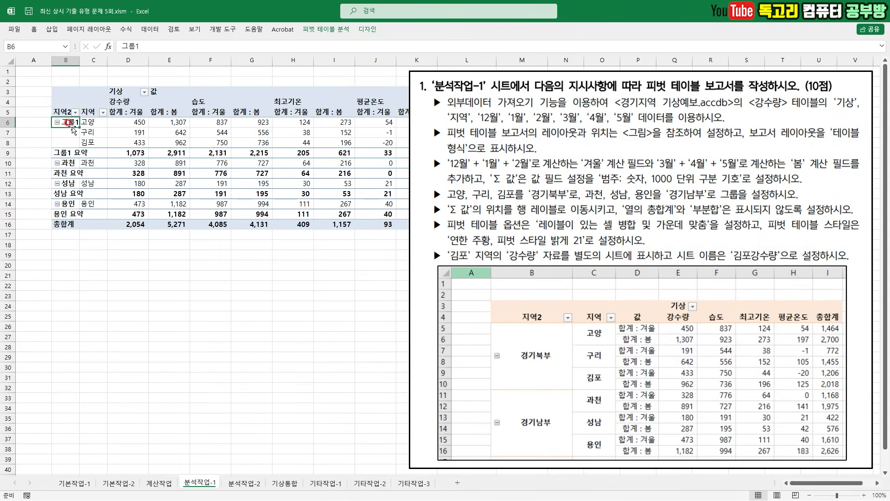
text(경기북부)
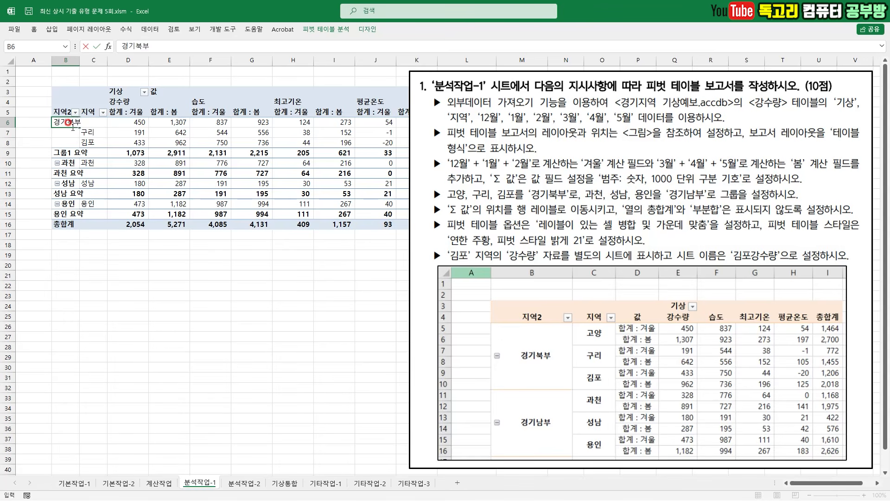
key(Return)
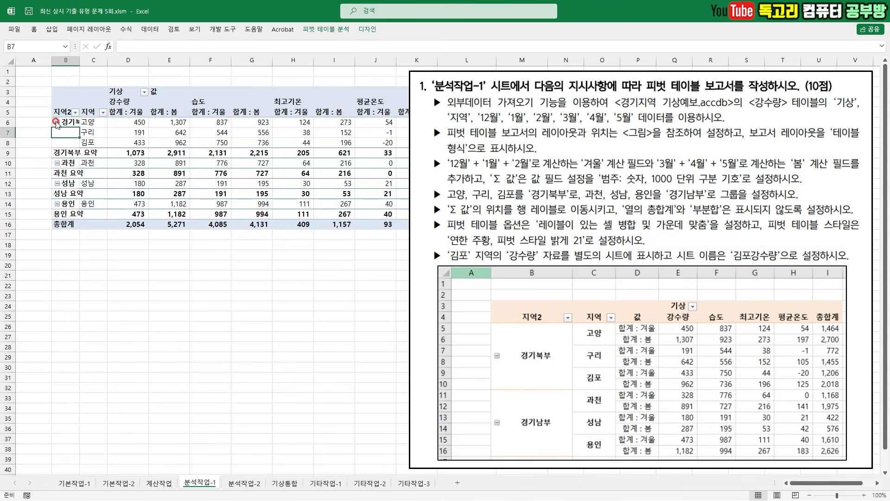
mouse_move(80, 64)
mouse_down()
mouse_move(103, 64)
mouse_move(104, 53)
mouse_move(105, 78)
mouse_up()
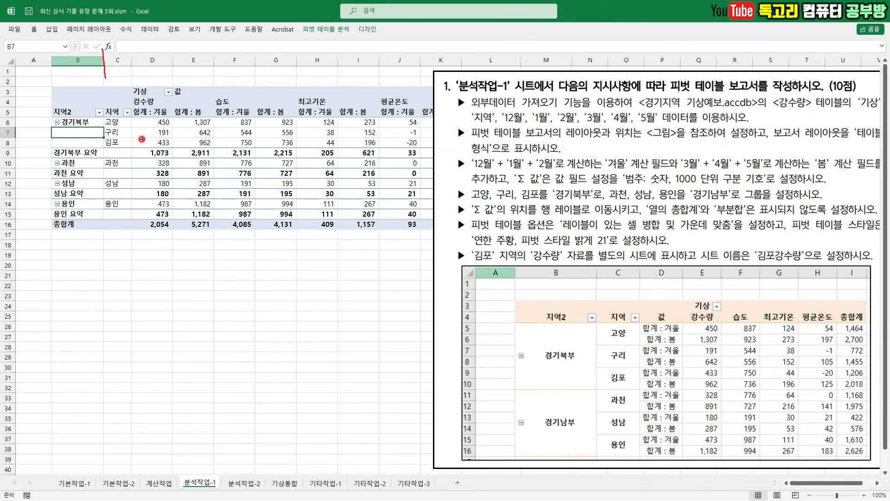
- Group the 과천, 성남 and 용인 items of the 지역 field and name the group 경기남부
click(121, 164)
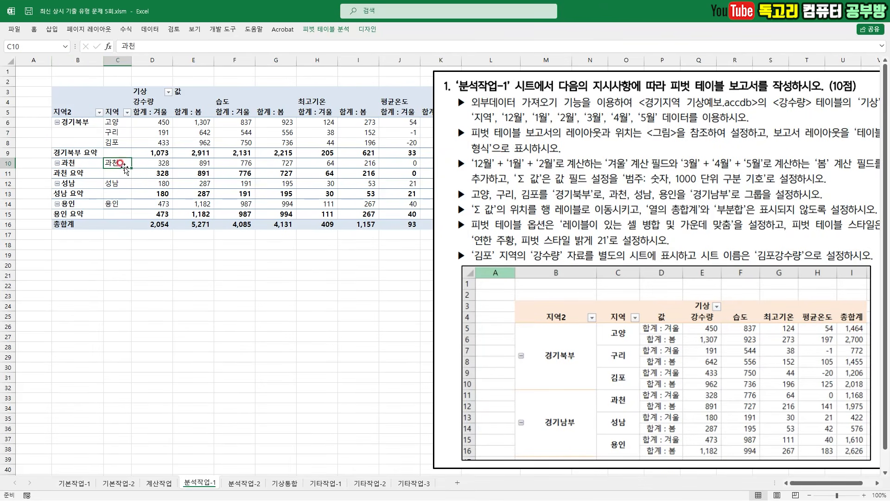
ctrl+click(121, 185)
ctrl+click(121, 204)
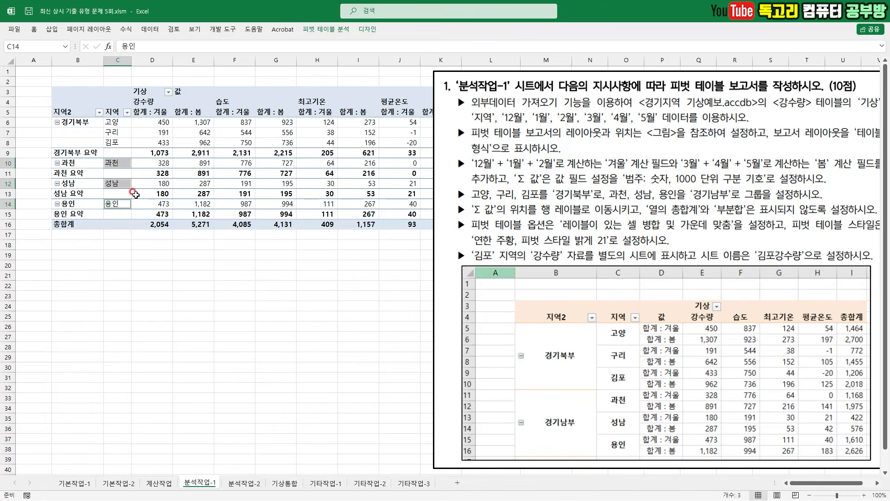
right_click(121, 185)
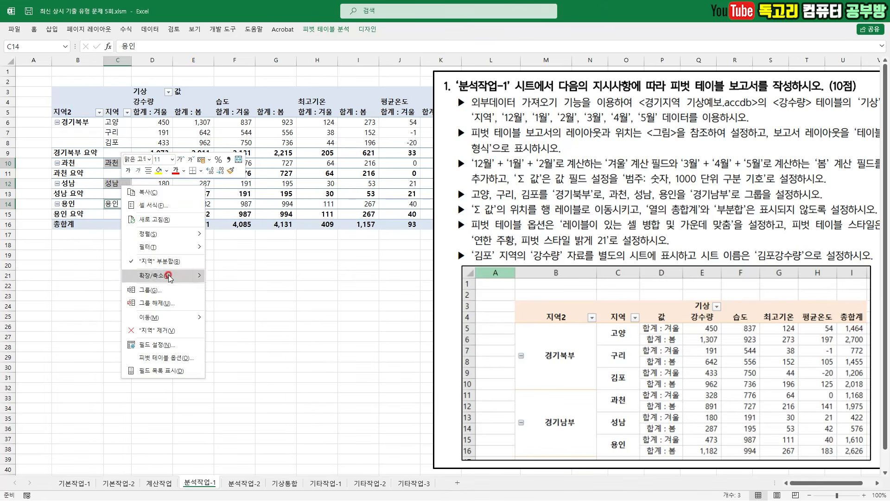
click(171, 291)
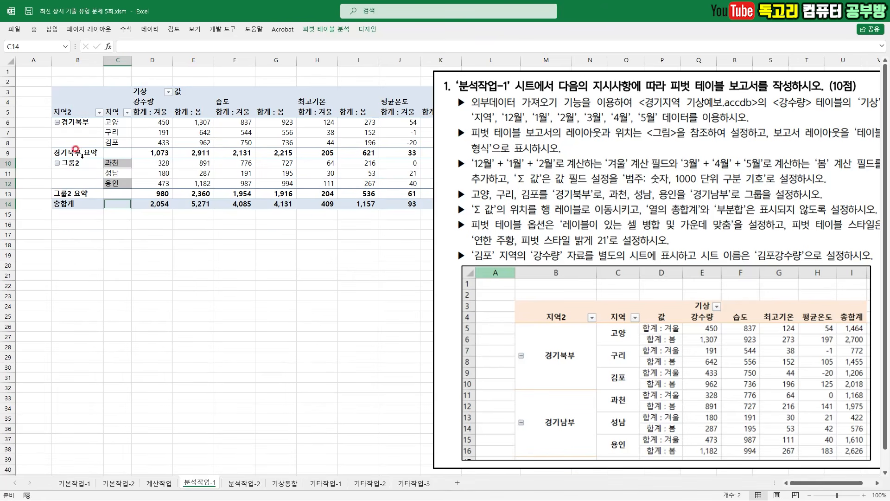
text(경기남ㅂ)
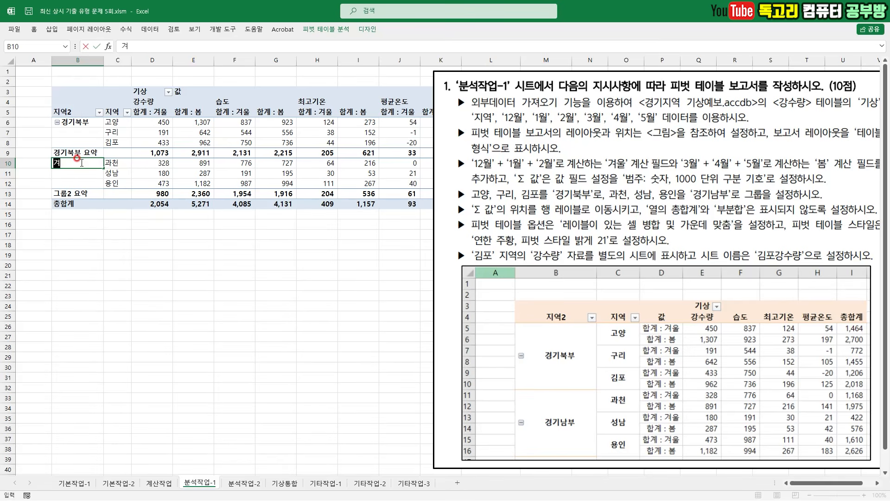
key(Return)
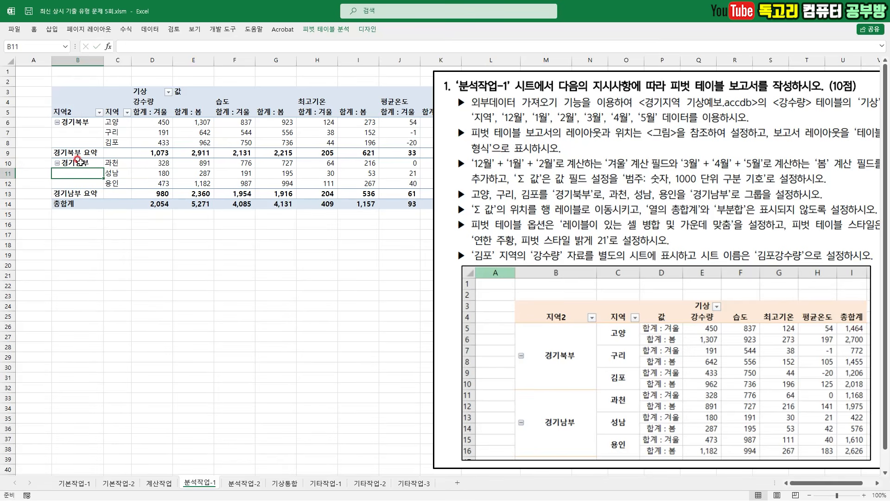
- Move Σ 값 from the column area to the row area, below the 지역 field
drag(472, 214, 617, 217)
drag(649, 217, 829, 215)
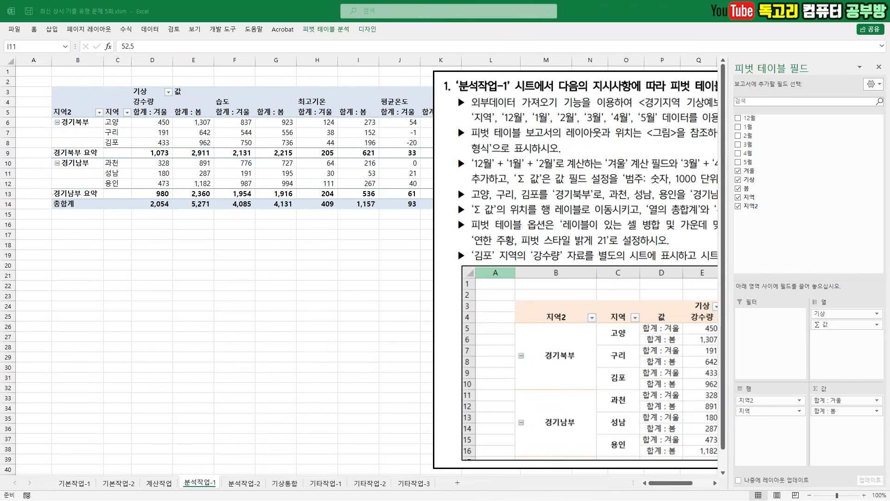
mouse_move(836, 328)
mouse_down()
mouse_move(809, 329)
mouse_move(848, 320)
mouse_move(759, 430)
mouse_move(778, 439)
mouse_up()
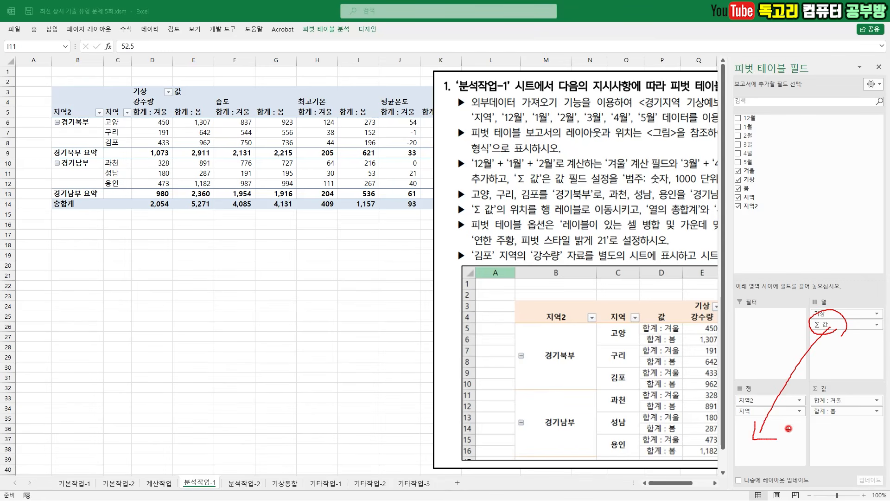
key(Escape)
mouse_move(823, 325)
mouse_down()
mouse_move(766, 429)
mouse_move(778, 433)
mouse_move(770, 422)
mouse_up()
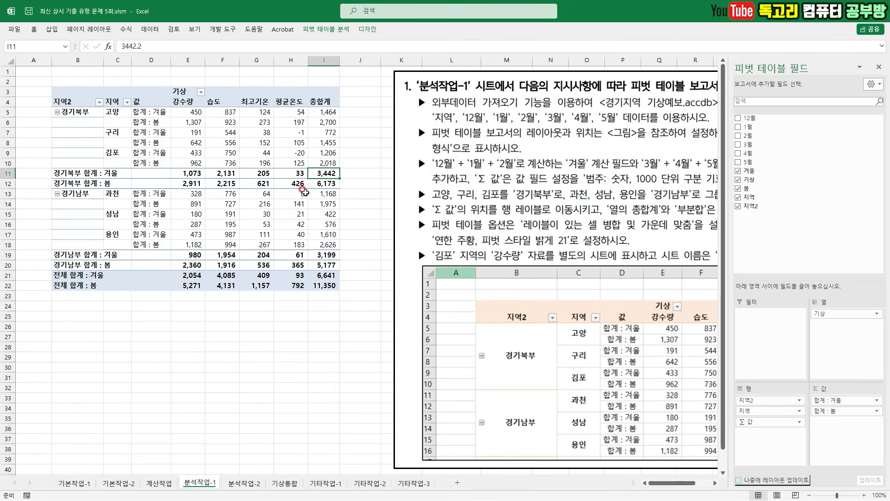
- Set the pivot table to show grand totals for rows only (행의 총합계만 설정) and no subtotals (부분합 표시 안 함)
click(368, 29)
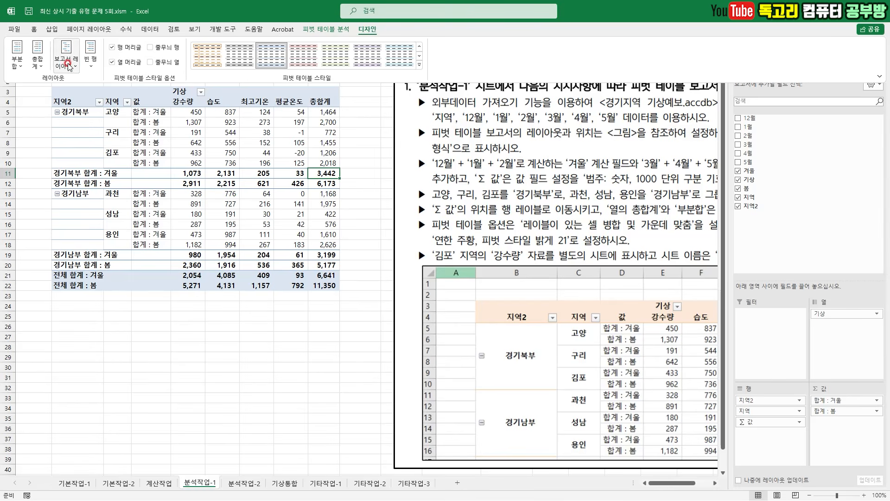
click(38, 64)
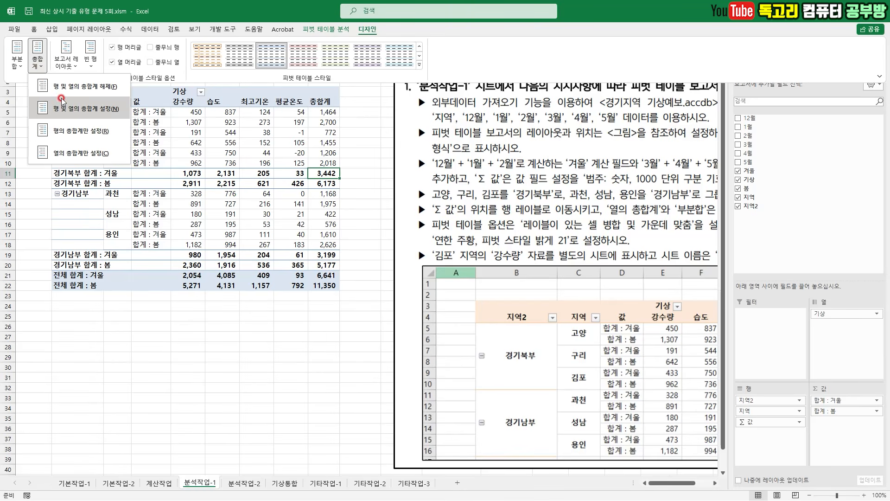
click(94, 129)
click(19, 54)
click(80, 87)
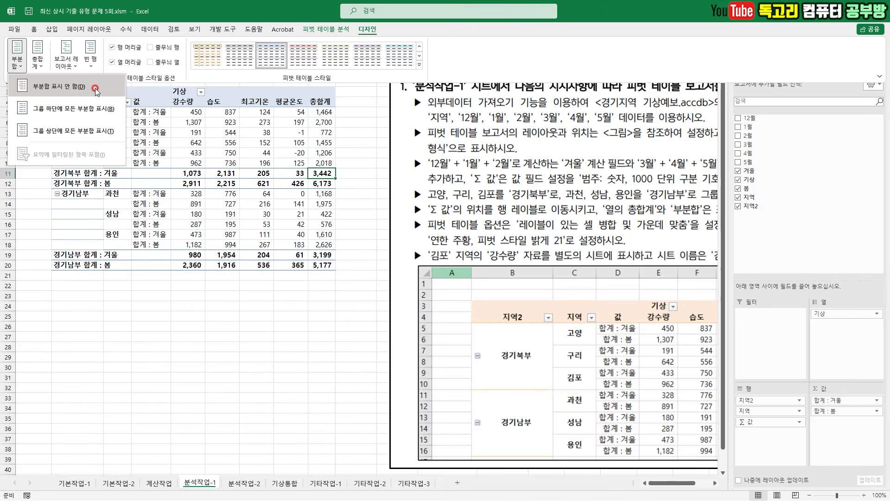
click(95, 88)
- Enable the 레이블이 있는 셀 병합 및 가운데 맞춤 option in the pivot table options
click(444, 232)
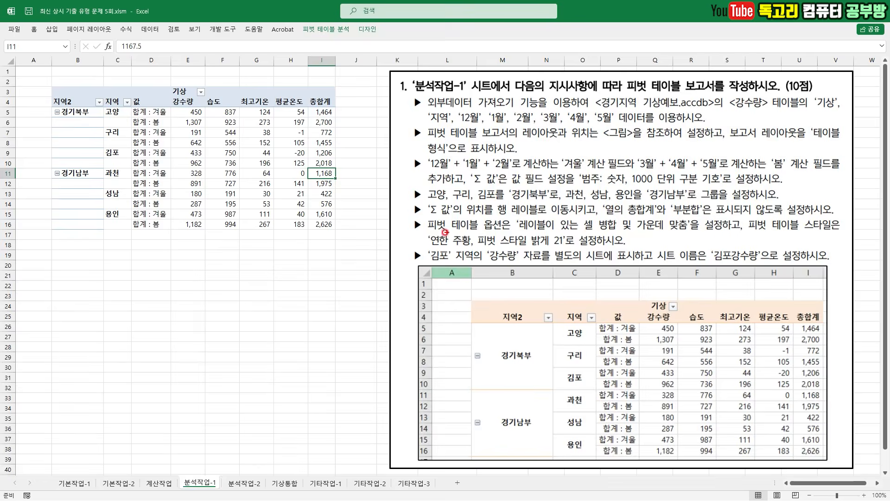
drag(429, 230, 671, 234)
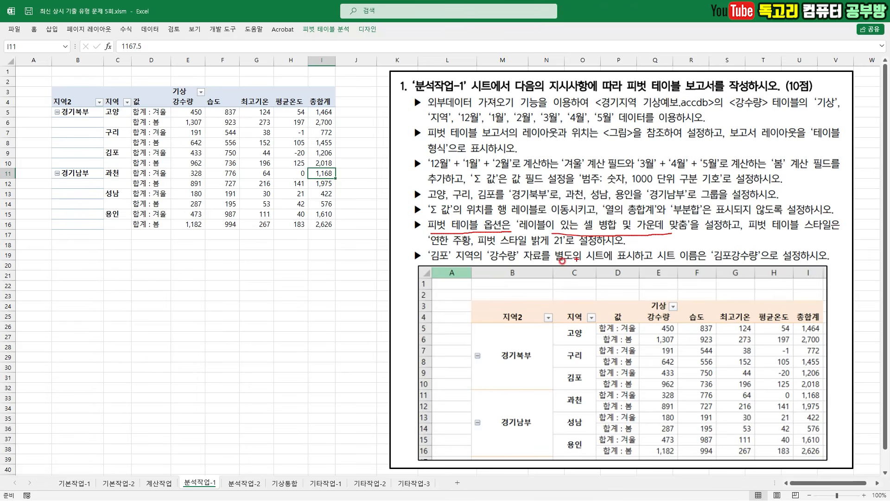
drag(437, 248, 566, 245)
drag(207, 150, 266, 134)
key(Escape)
right_click(234, 161)
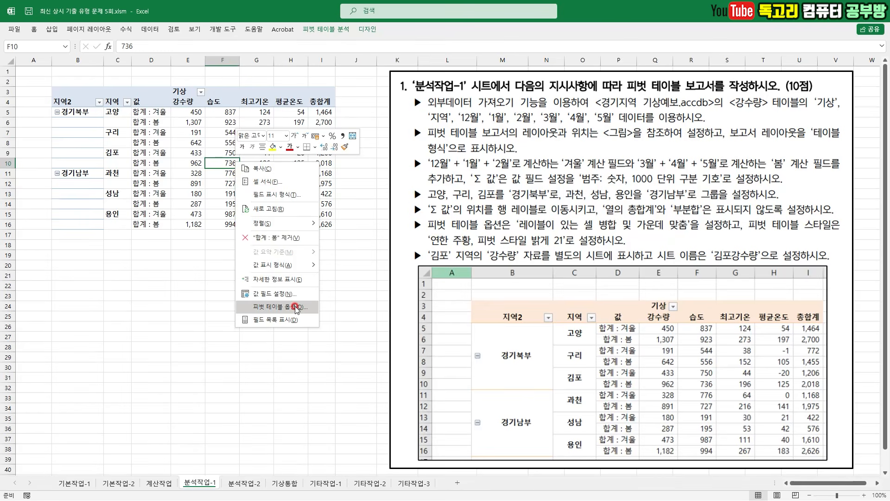
click(254, 240)
drag(248, 246, 286, 243)
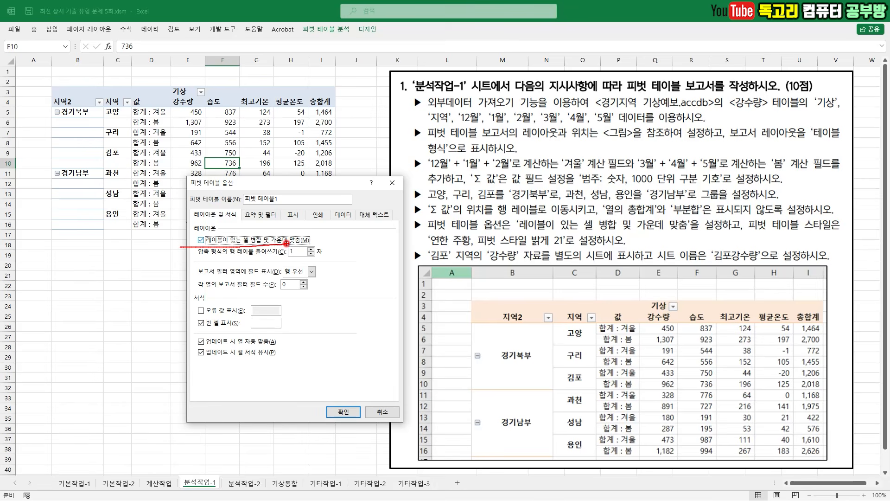
click(355, 412)
- Open the full gallery of pivot table styles
click(367, 29)
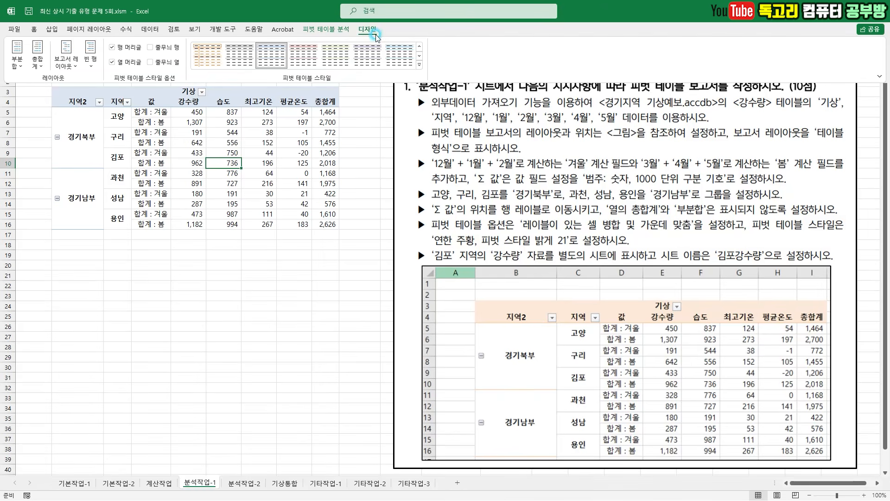
click(419, 62)
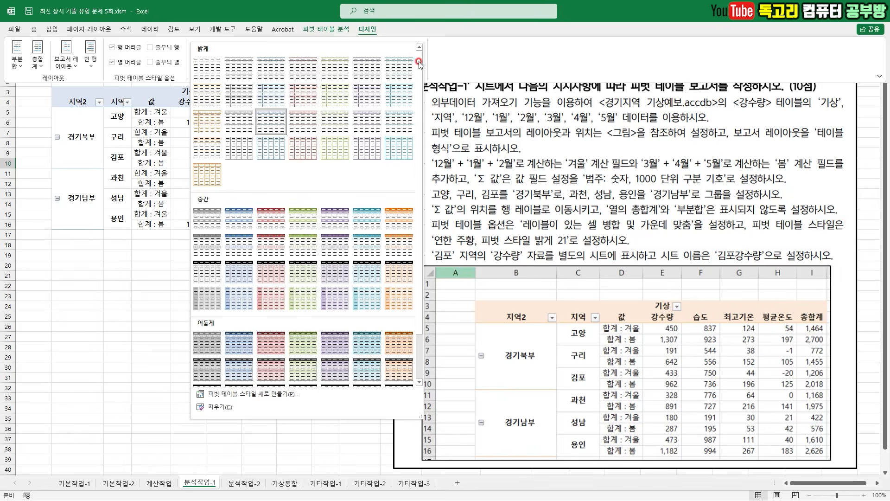
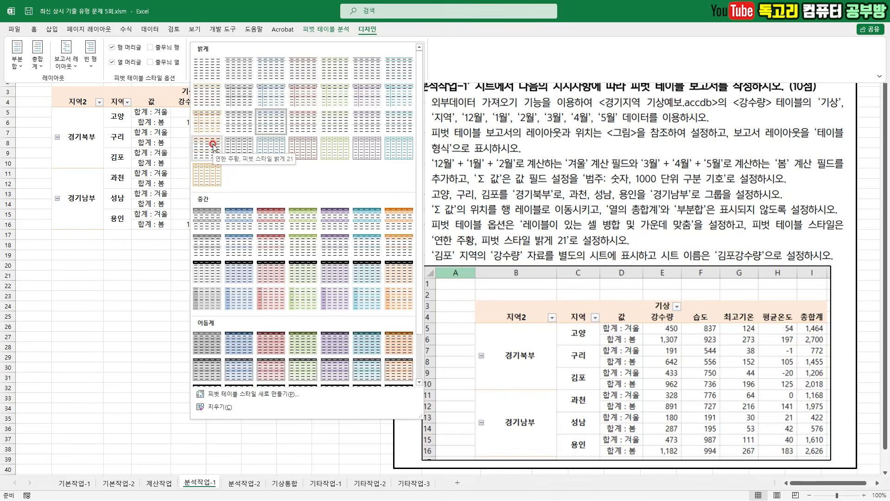
- Apply the 연한 주황, 피벗 스타일 밝게 21 style to the pivot table
click(213, 145)
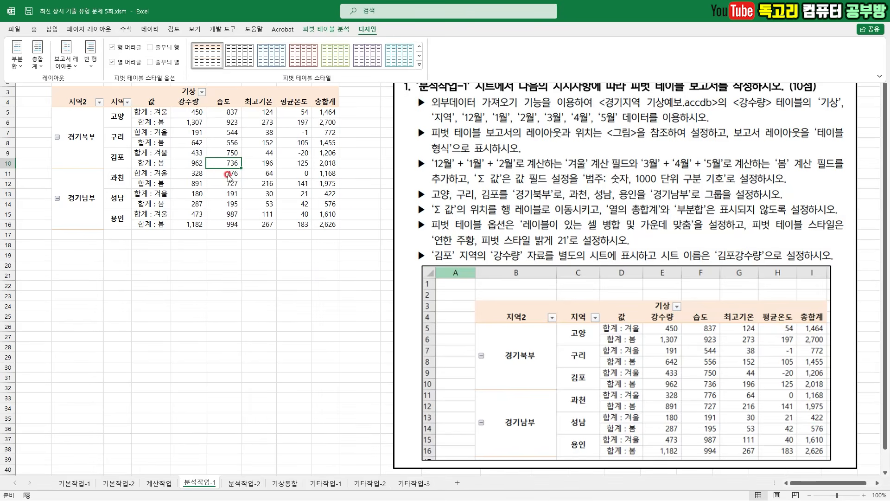
click(218, 249)
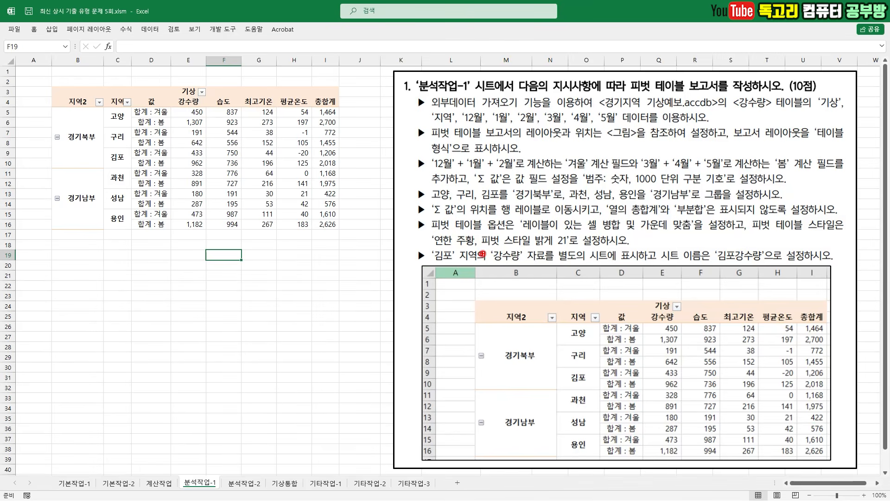
- Extract the source records behind the pivot table's 김포 강수량 value in E9 onto a separate sheet
drag(446, 262, 632, 258)
drag(710, 265, 794, 263)
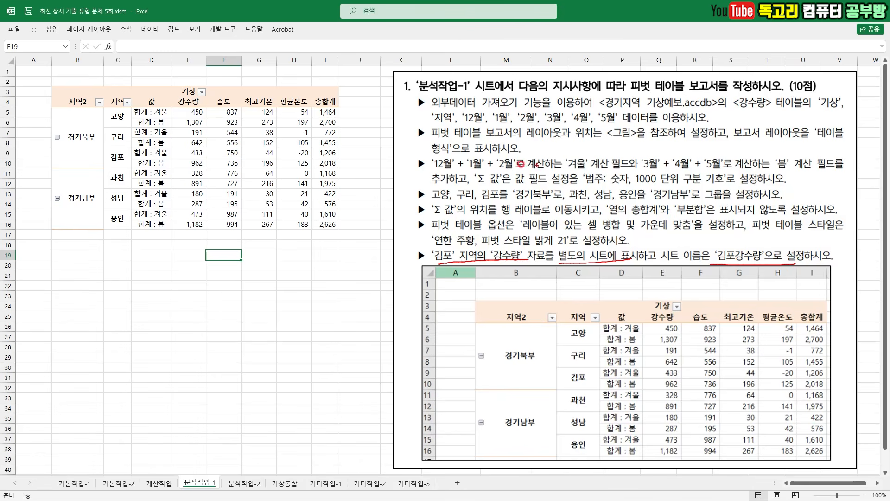
drag(133, 158, 106, 175)
drag(207, 94, 197, 106)
mouse_move(209, 157)
mouse_down()
mouse_move(187, 155)
mouse_move(204, 149)
mouse_up()
double_click(197, 153)
click(232, 163)
- Rename the sheet holding the extracted records as 김포강수량
mouse_move(203, 491)
mouse_down()
mouse_move(162, 459)
mouse_move(208, 470)
mouse_move(196, 499)
mouse_up()
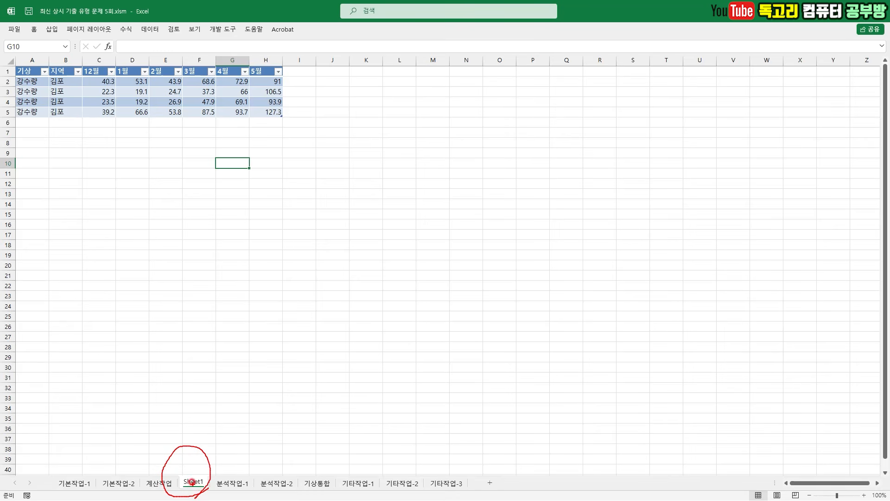
double_click(192, 483)
text(금주강수량)
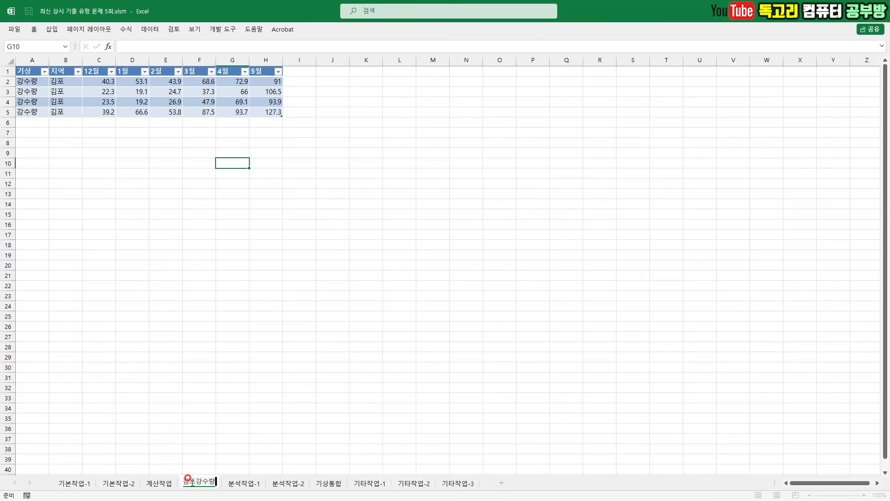
key(Return)
click(302, 407)
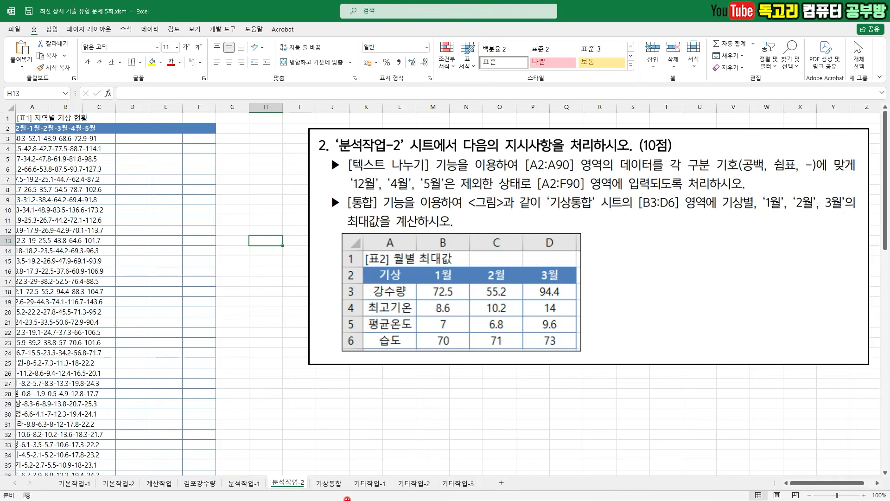
- Read the 텍스트 나누기 instructions on the 분석작업-2 sheet for the source range, delimiters, excluded columns and output range
mouse_move(285, 463)
mouse_down()
mouse_move(295, 466)
mouse_move(310, 451)
mouse_up()
drag(352, 171, 431, 164)
drag(344, 177, 431, 172)
drag(515, 178, 739, 171)
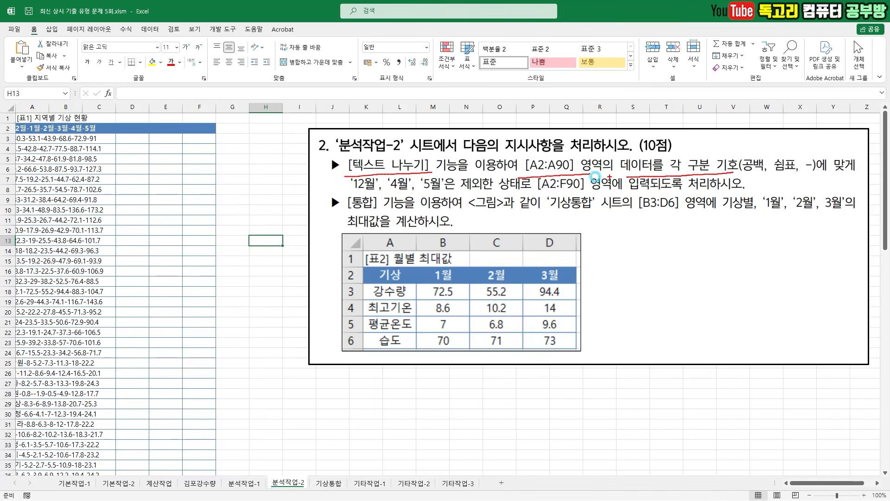
drag(334, 190, 404, 190)
drag(427, 191, 586, 189)
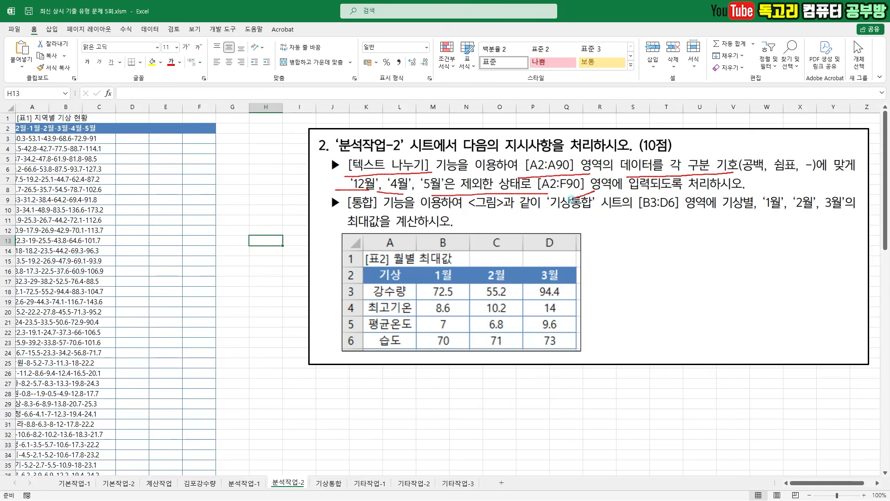
drag(644, 196, 703, 195)
key(Escape)
- Start 텍스트 나누기 on A2:A90 of the 분석작업-2 sheet, treating the data as 구분 기호로 분리됨
click(29, 131)
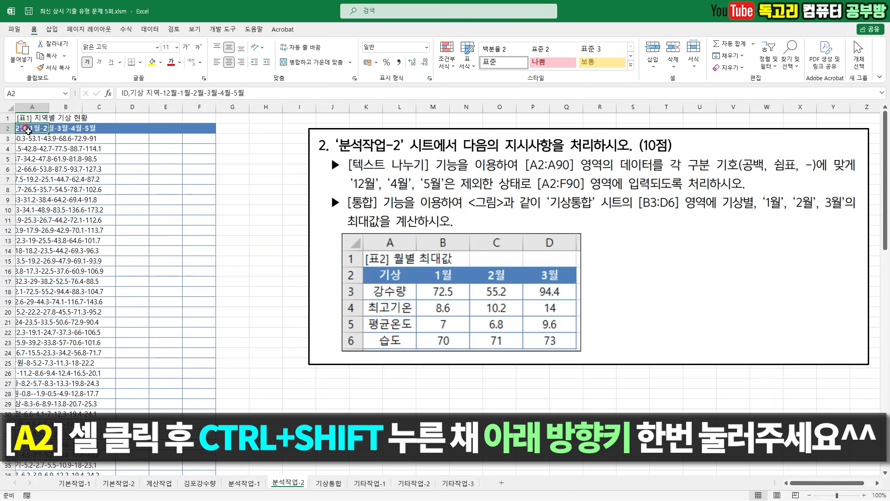
mouse_move(32, 137)
mouse_down()
mouse_move(18, 125)
mouse_move(31, 138)
mouse_up()
key(ctrl+shift+Down)
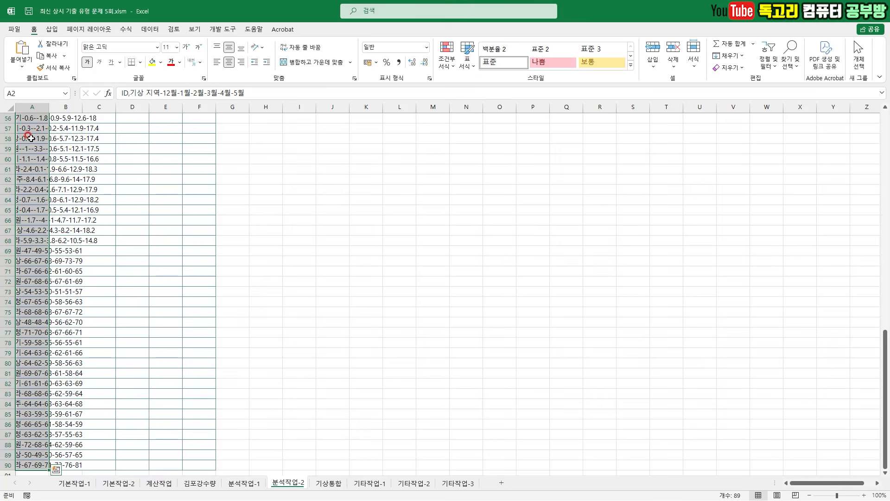
scroll(134, 239, up, 6)
scroll(134, 240, up, 12)
click(157, 31)
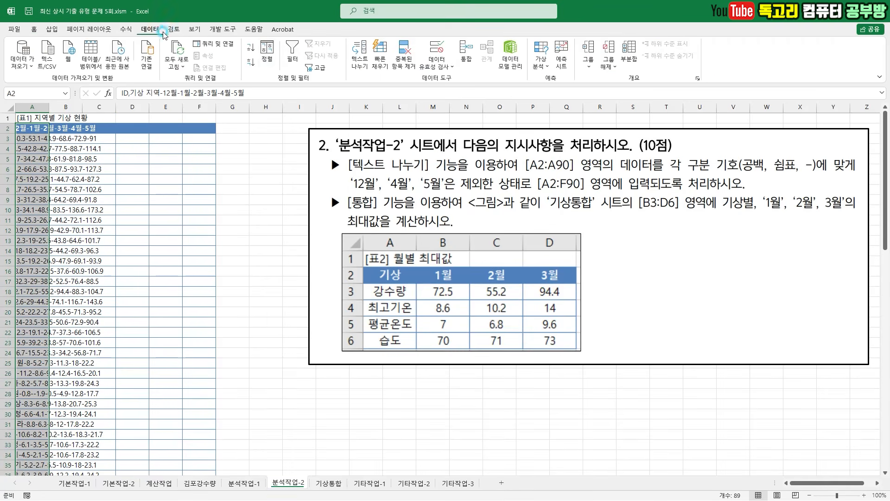
click(362, 67)
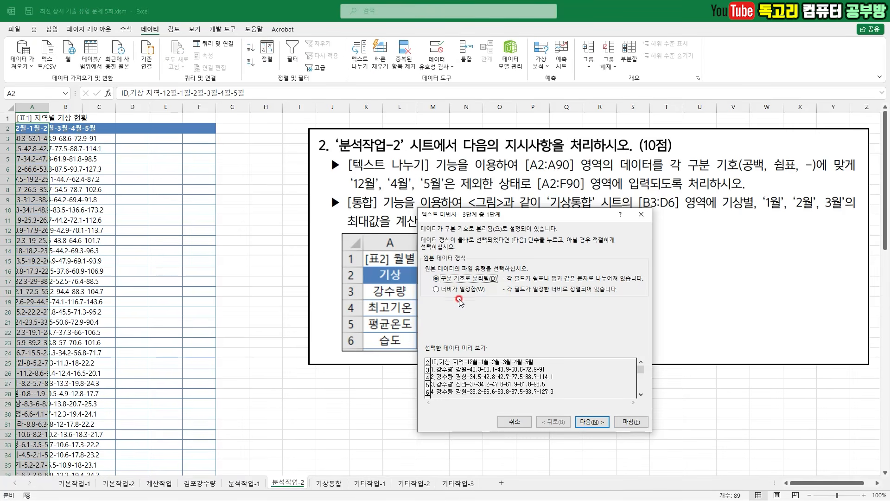
click(459, 279)
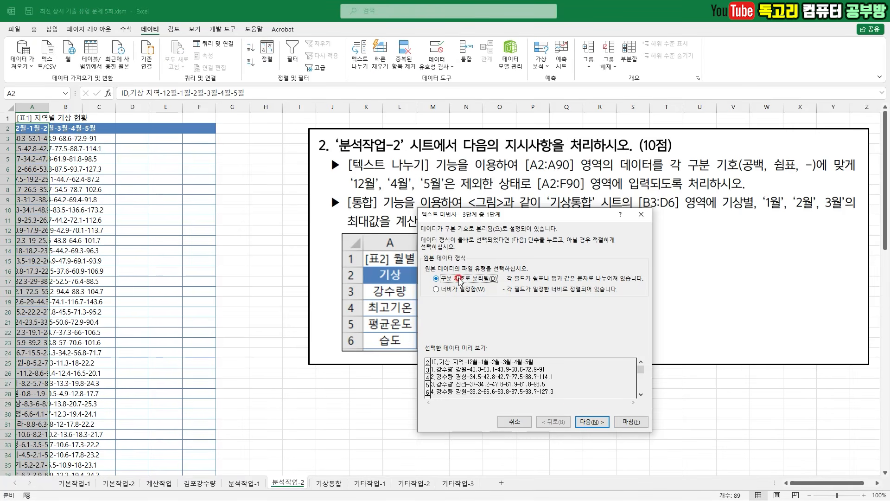
click(581, 419)
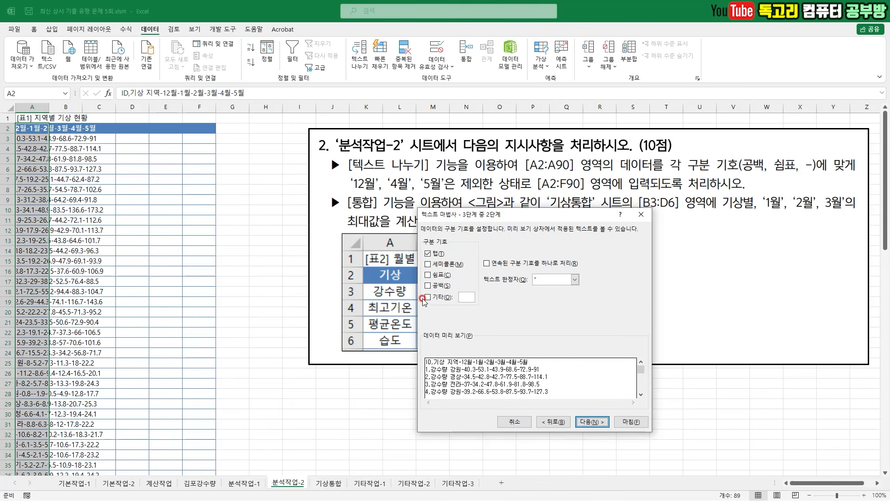
- Set the delimiters to 공백, 쉼표 and 기타 "-", turn off 탭, and proceed to the column formats
click(428, 285)
click(428, 275)
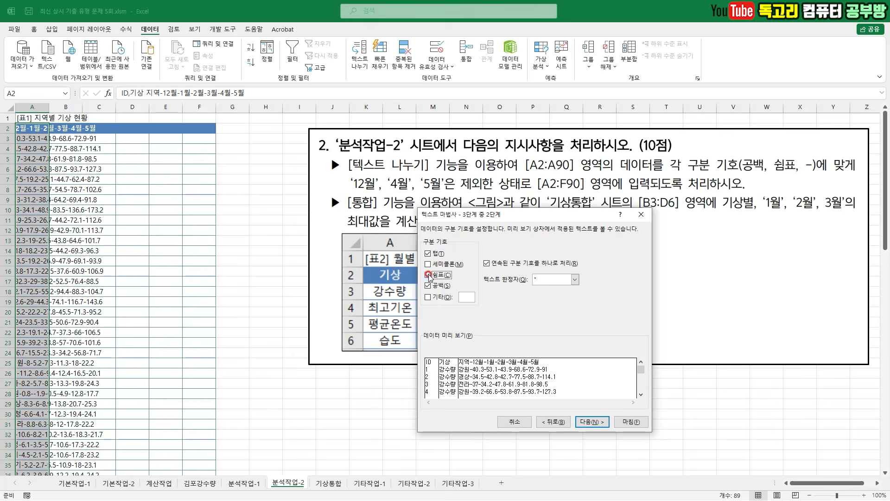
click(428, 253)
click(450, 295)
click(463, 296)
text(-)
mouse_move(429, 263)
mouse_down()
mouse_move(411, 297)
mouse_move(490, 324)
mouse_move(452, 268)
mouse_move(415, 276)
mouse_up()
mouse_move(424, 402)
mouse_down()
mouse_move(581, 407)
mouse_move(599, 424)
mouse_up()
key(Escape)
click(591, 422)
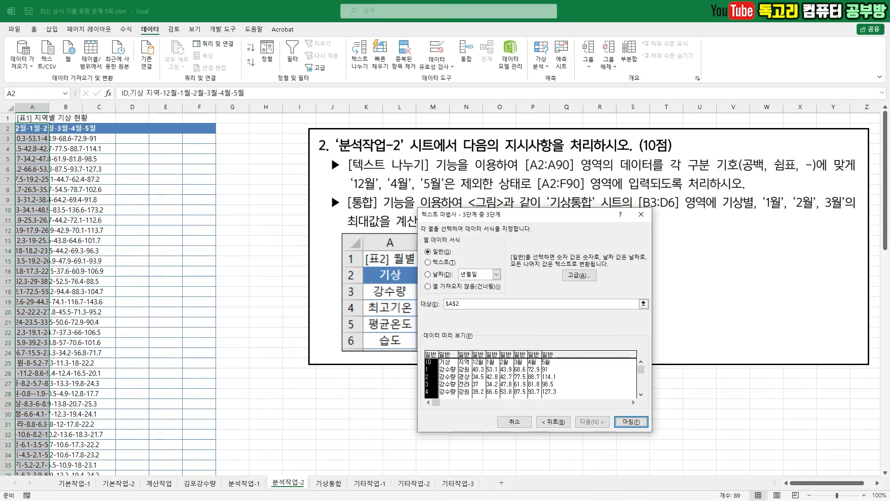
click(427, 380)
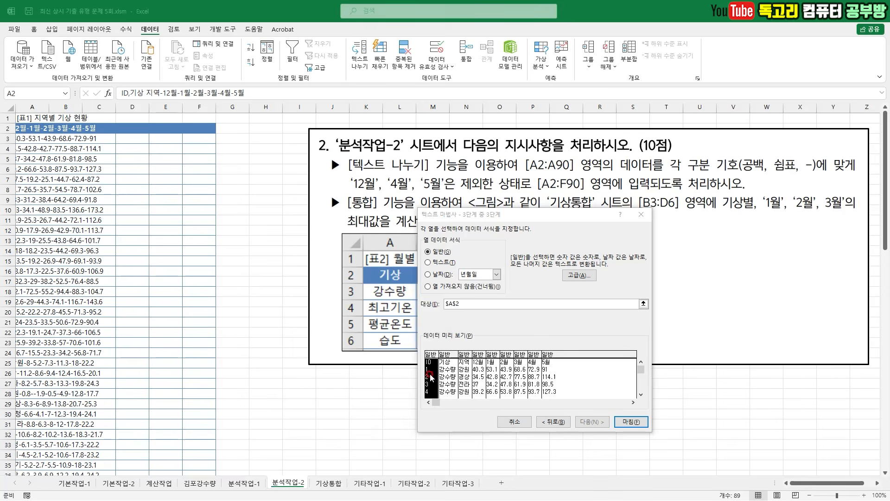
key(ctrl+2)
drag(430, 350, 446, 348)
key(Escape)
click(452, 286)
key(ctrl+2)
drag(419, 297, 471, 292)
key(Escape)
click(427, 251)
drag(348, 191, 509, 188)
key(Escape)
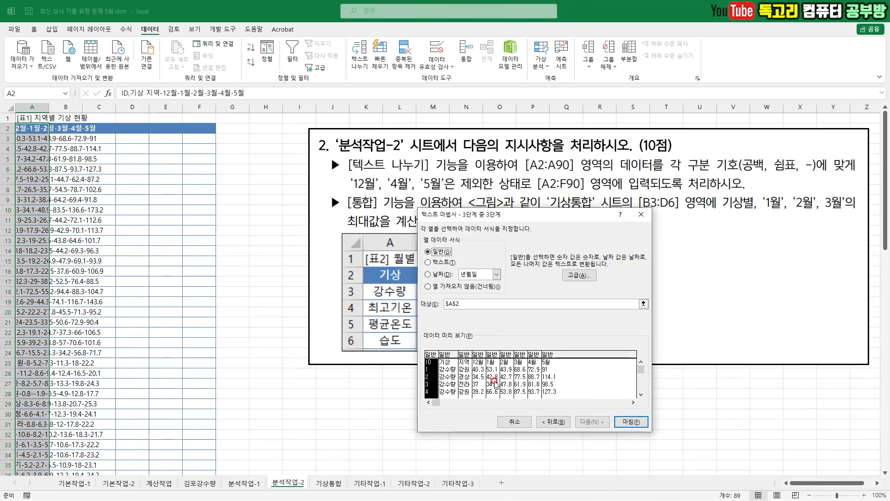
- Set the 12월, 4월 and 5월 columns to 열 가져오지 않음(건너뜀)
click(478, 380)
click(462, 290)
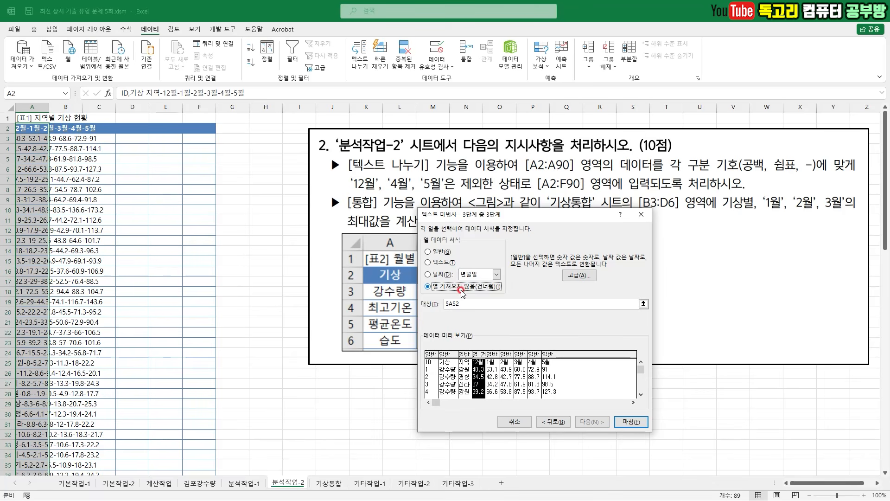
drag(399, 295, 478, 288)
key(Escape)
click(533, 371)
click(459, 288)
drag(412, 295, 480, 290)
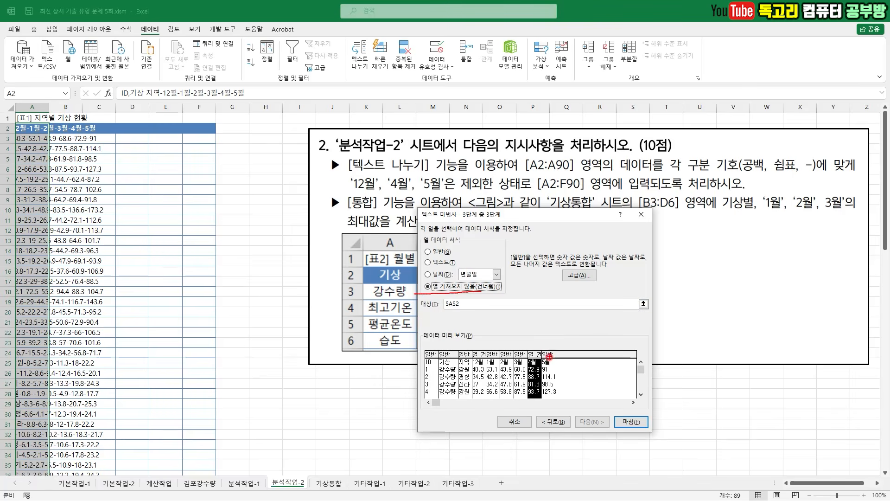
key(Escape)
click(550, 373)
click(428, 286)
drag(413, 295, 464, 293)
drag(654, 407, 641, 423)
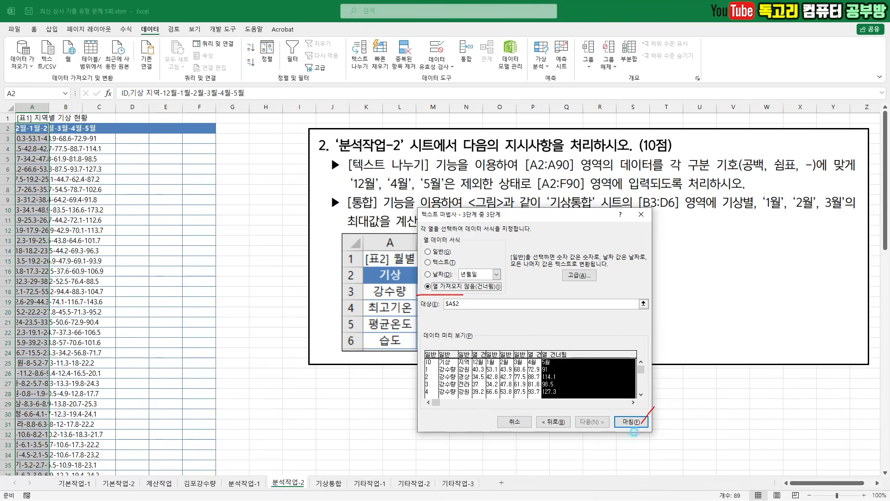
- Finish the text split with $A$2 as the destination and replace the existing data there
click(634, 422)
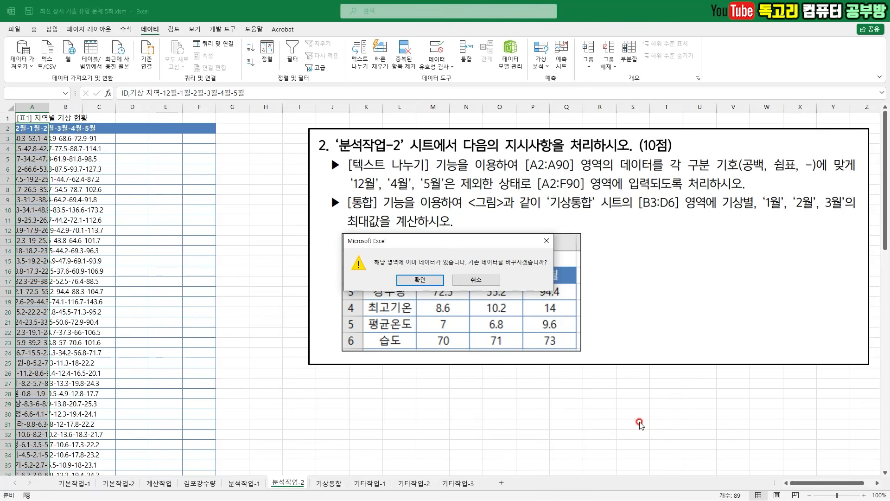
click(422, 281)
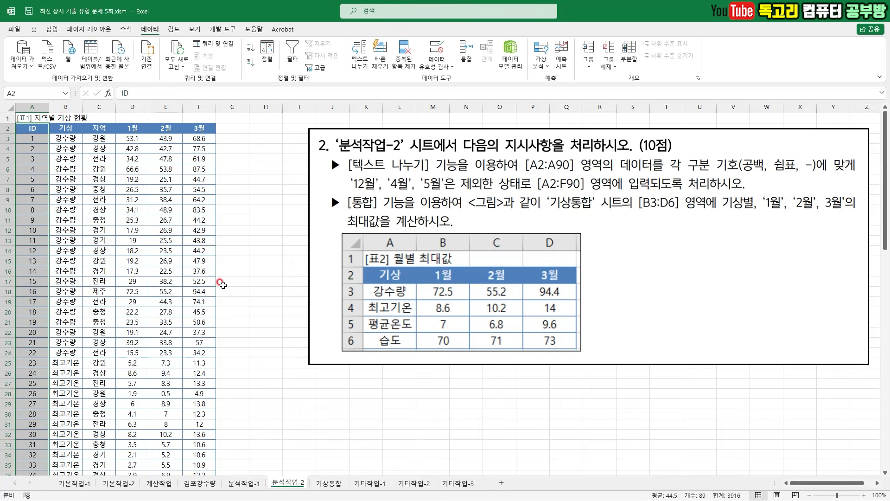
click(223, 282)
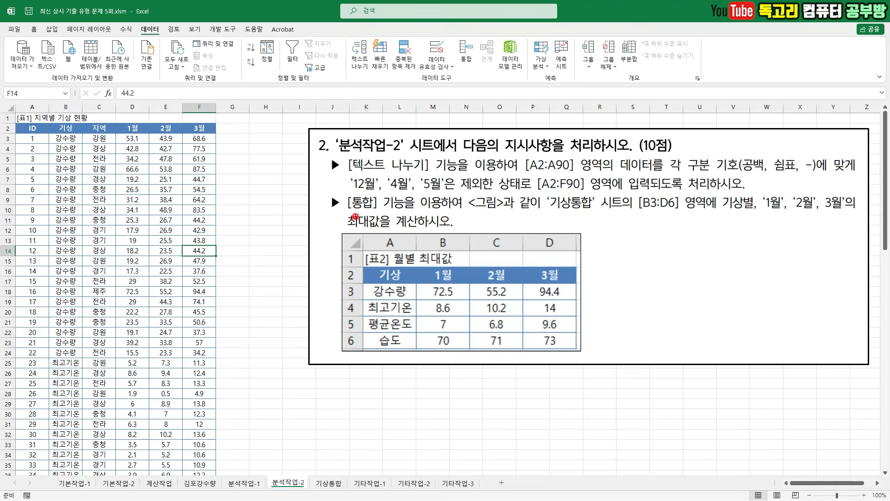
- Select the 월별 최대값 table A2:D6 on the 기상통합 sheet and start 통합 for it
mouse_move(348, 216)
mouse_down()
mouse_move(640, 211)
mouse_move(658, 219)
mouse_move(638, 182)
mouse_move(693, 222)
mouse_move(840, 218)
mouse_up()
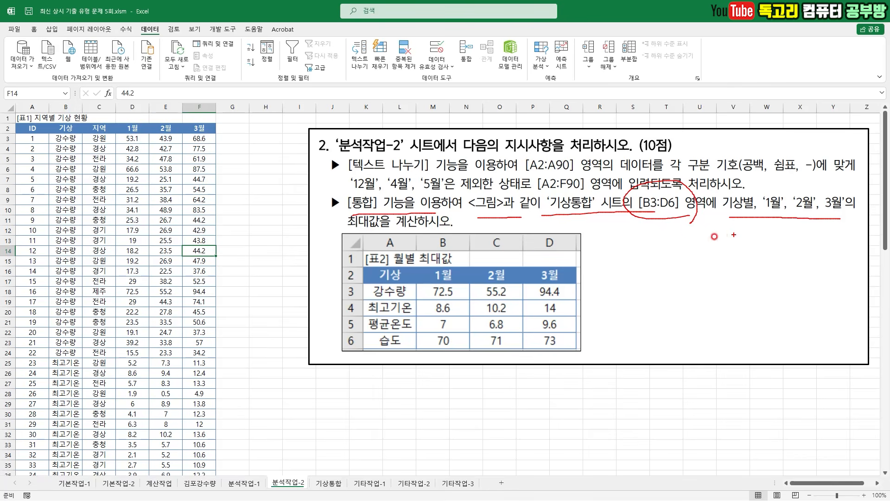
drag(410, 226, 350, 248)
key(Escape)
click(331, 483)
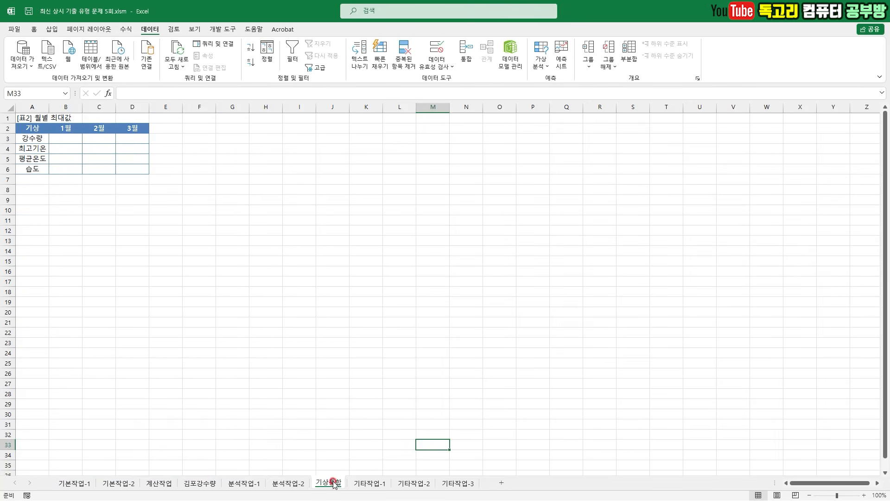
drag(37, 129, 128, 170)
mouse_move(57, 135)
mouse_down()
mouse_move(129, 170)
mouse_move(100, 188)
mouse_up()
mouse_move(482, 54)
mouse_down()
mouse_move(479, 73)
mouse_move(457, 26)
mouse_up()
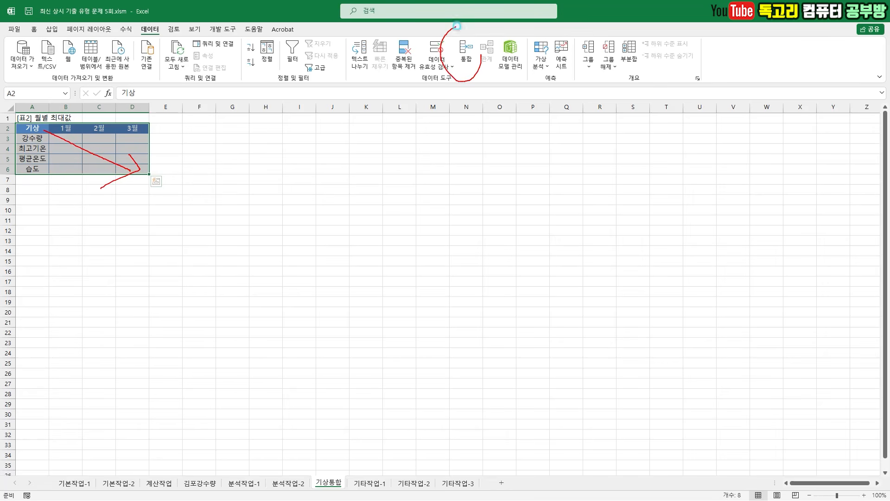
click(467, 54)
- Add '분석작업-2'!$B$2:$F$90 as the consolidation reference, using 첫 행 and 왼쪽 열 as labels
mouse_move(451, 282)
mouse_down()
mouse_move(464, 301)
mouse_move(483, 275)
mouse_up()
key(Escape)
click(288, 483)
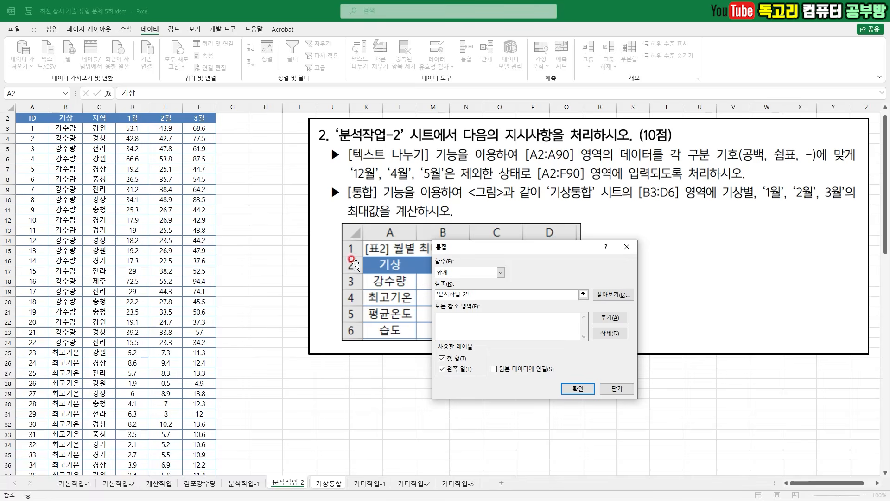
drag(70, 118, 192, 465)
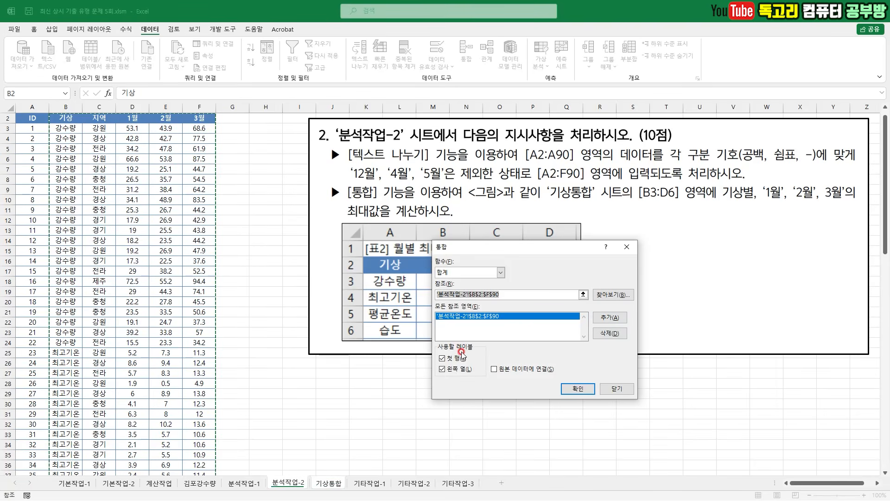
mouse_move(448, 347)
mouse_down()
mouse_move(431, 371)
mouse_move(483, 392)
mouse_up()
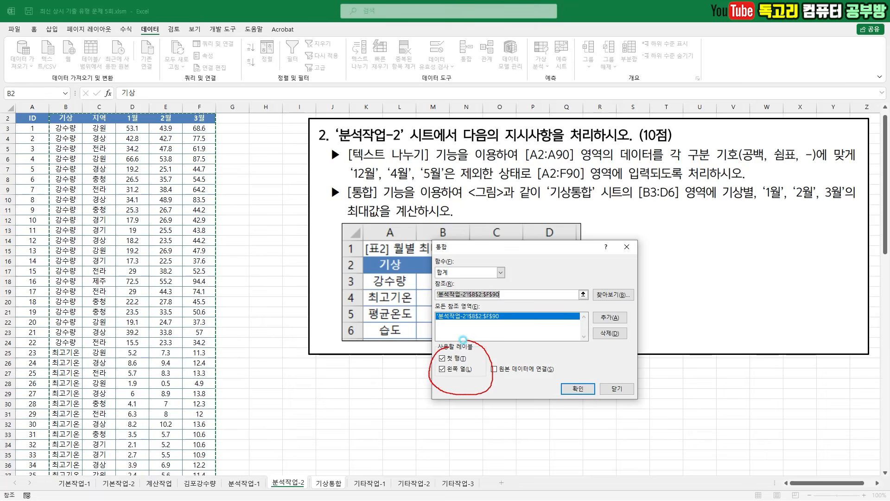
- Set the consolidation function to 최대 and calculate the monthly maximums in the 기상통합 table
click(500, 272)
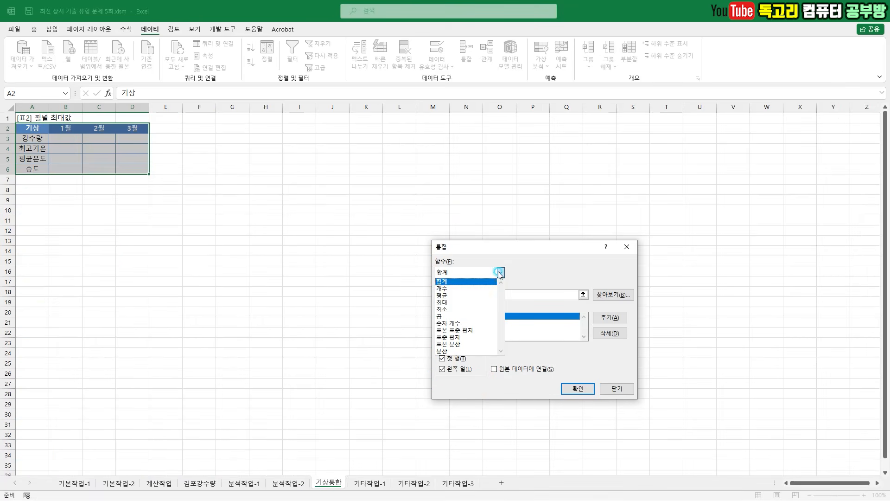
click(478, 302)
drag(479, 258, 463, 281)
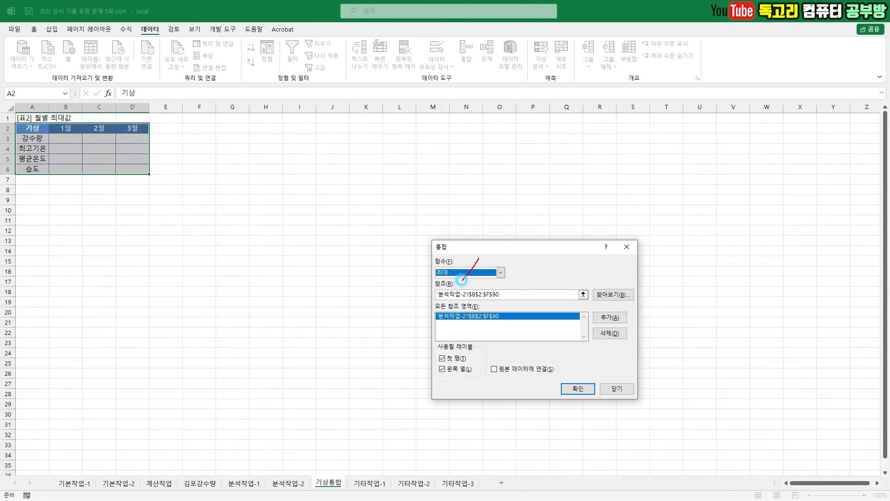
drag(406, 357, 431, 409)
mouse_move(577, 395)
mouse_down()
mouse_move(558, 375)
mouse_move(575, 404)
mouse_up()
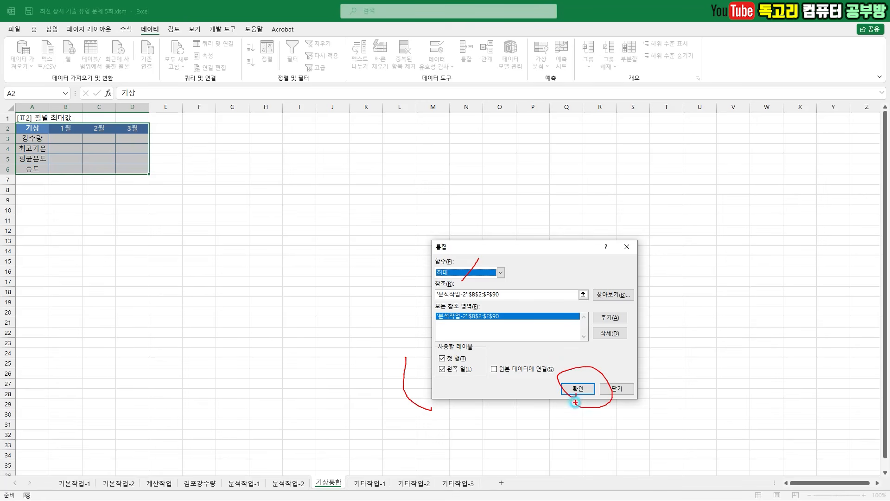
click(585, 387)
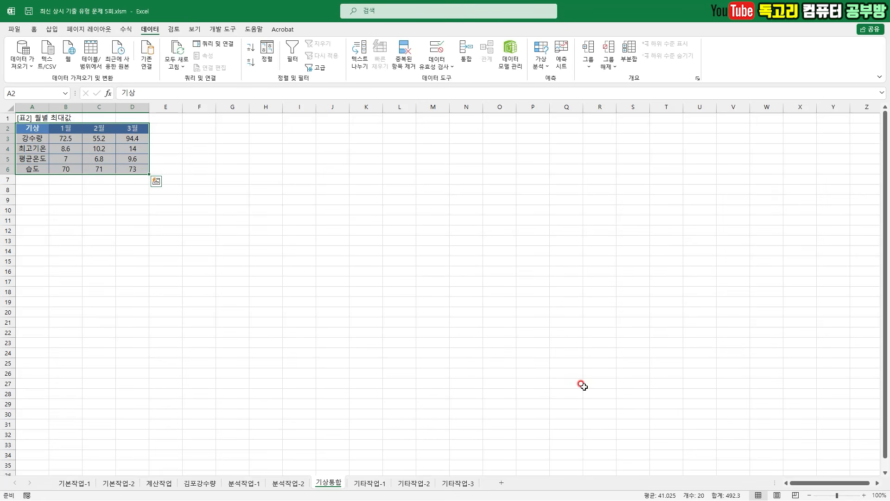
click(308, 216)
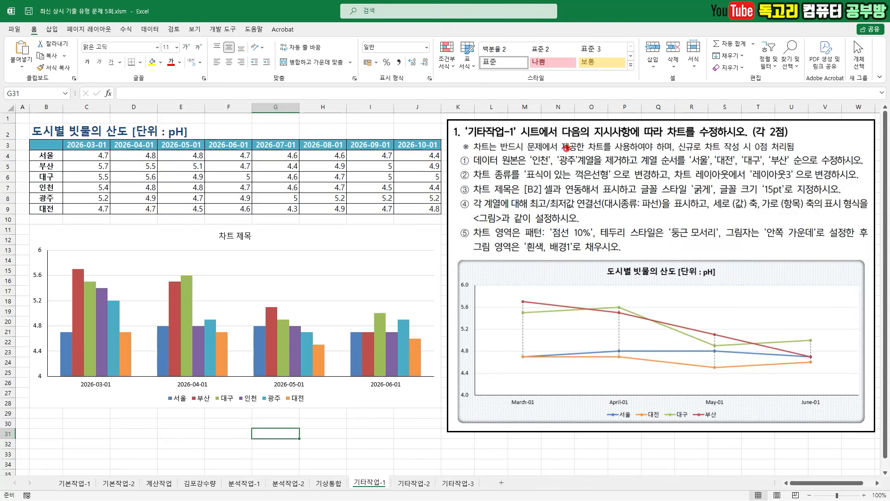
drag(352, 462, 396, 446)
drag(668, 139, 700, 138)
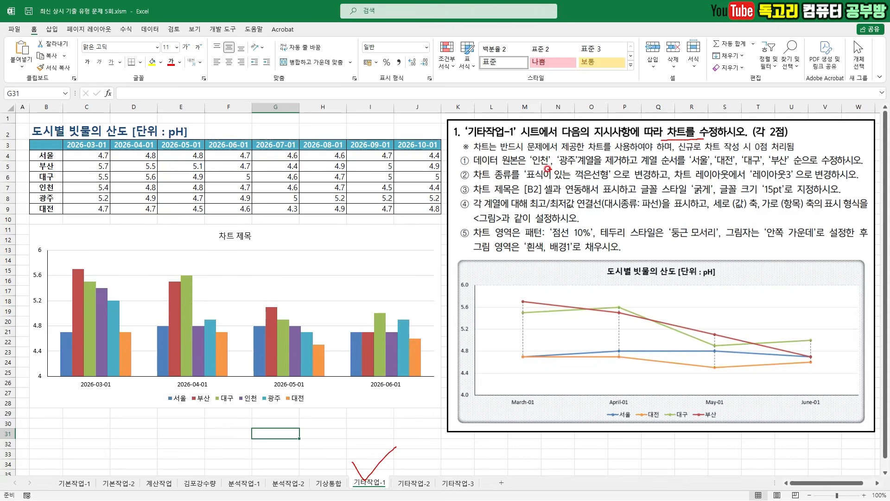
drag(528, 171, 617, 165)
drag(686, 168, 790, 166)
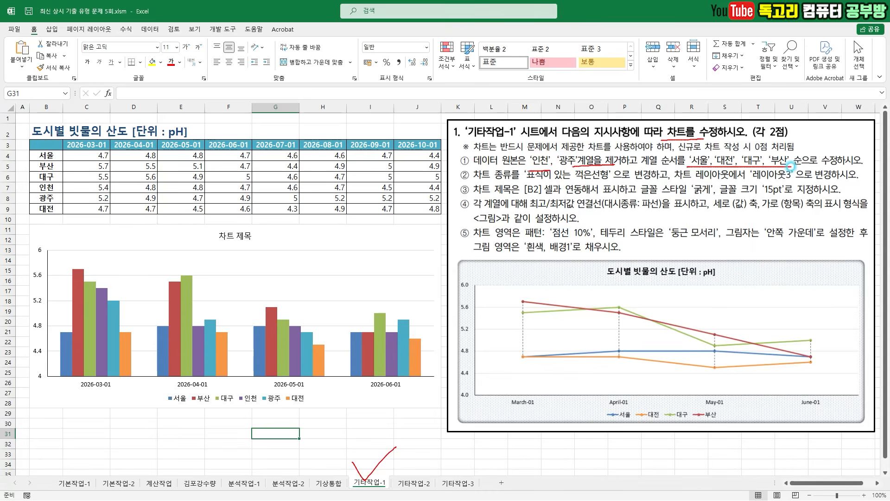
key(Escape)
- Remove the 인천 and 광주 series from the chart's data source
click(302, 238)
right_click(302, 238)
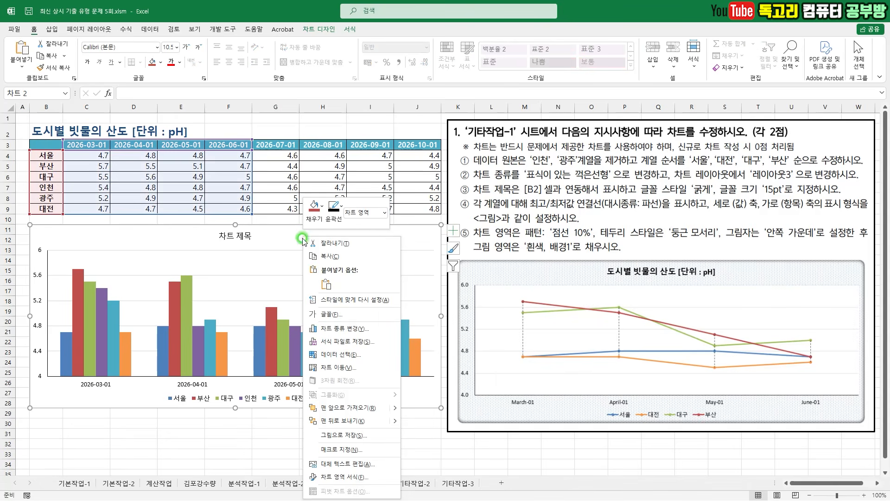
click(357, 355)
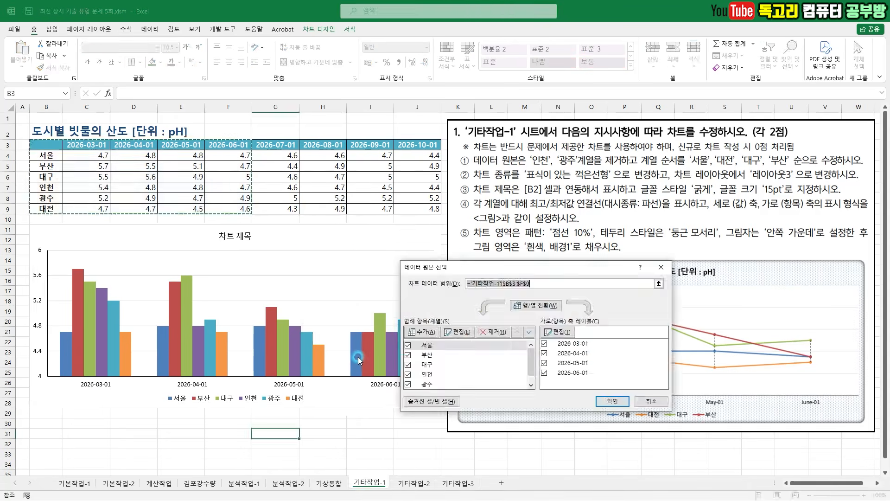
click(438, 374)
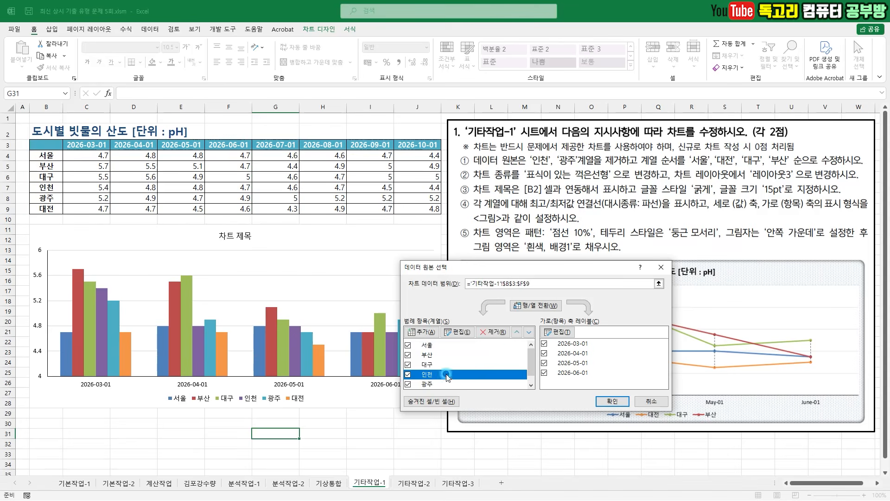
click(493, 334)
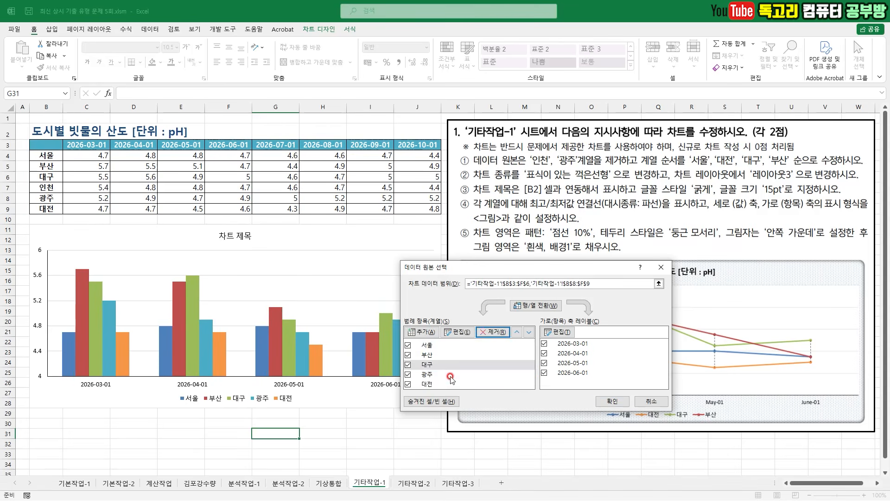
click(497, 333)
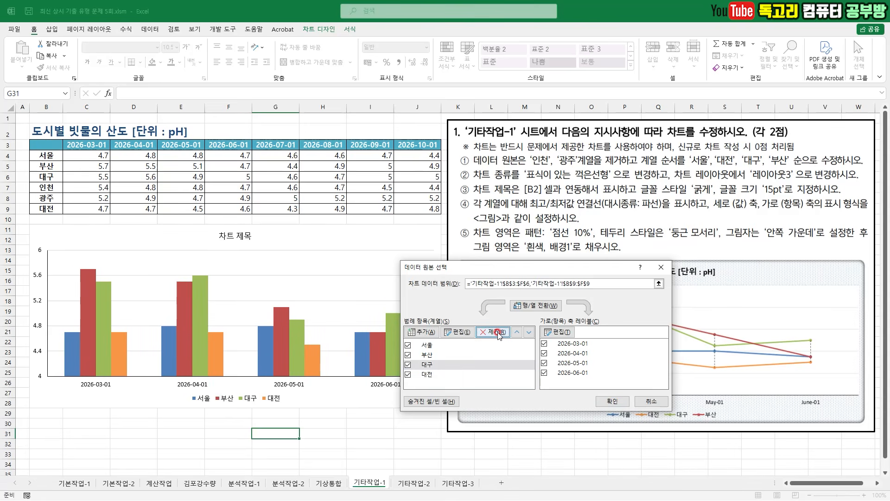
- Reorder the chart series to 서울, 대전, 대구, 부산 and apply the data source changes
click(450, 374)
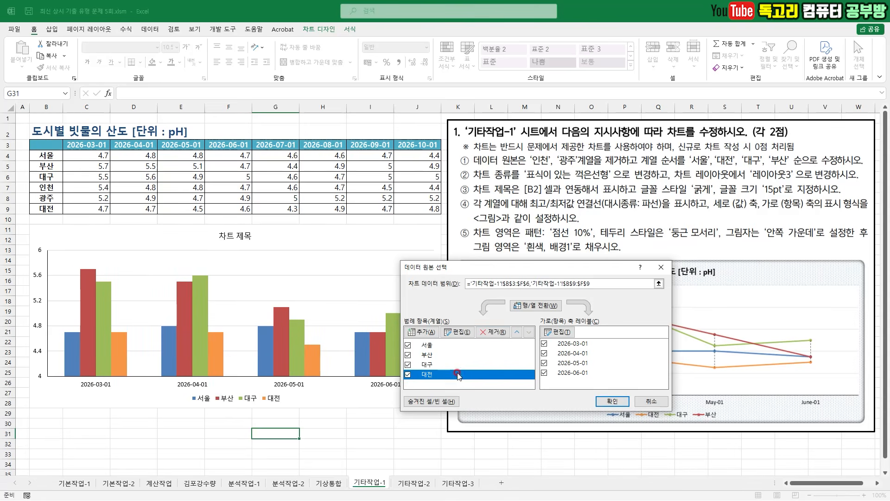
click(517, 333)
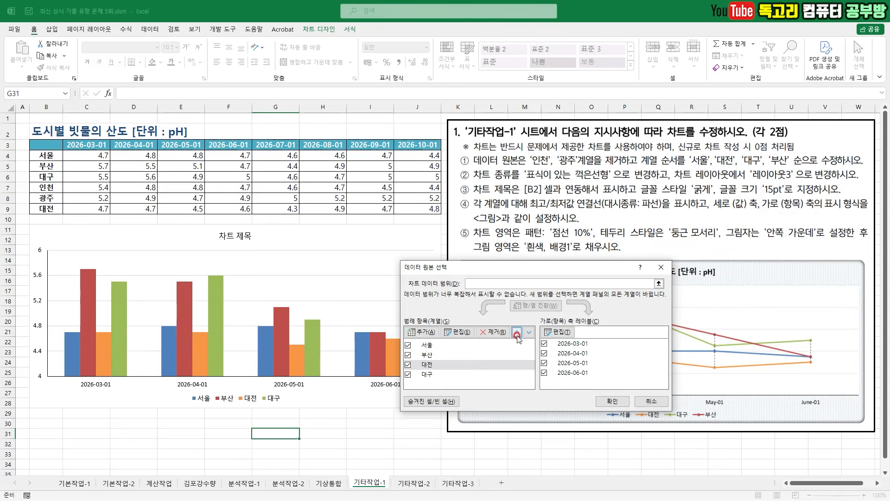
click(517, 333)
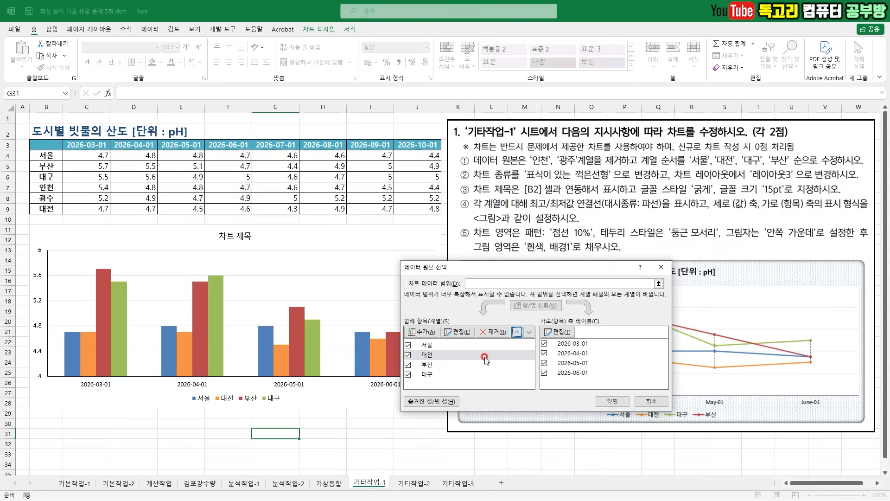
click(466, 374)
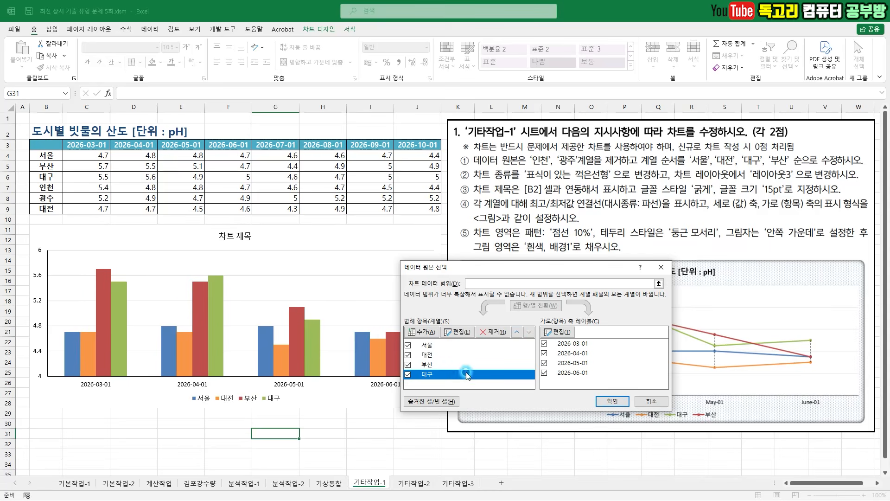
click(517, 333)
mouse_move(445, 341)
mouse_down()
mouse_move(437, 389)
mouse_move(462, 379)
mouse_up()
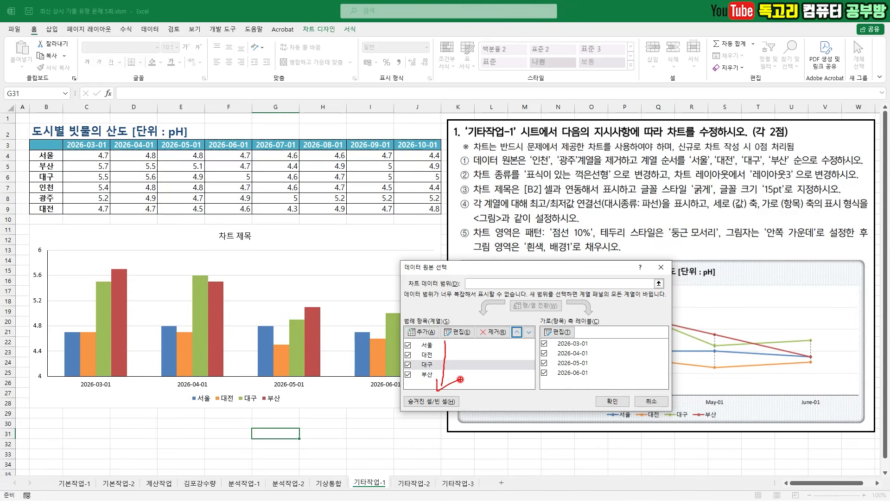
click(612, 401)
- Change the chart type to 표식이 있는 꺾은선형
drag(480, 190, 604, 177)
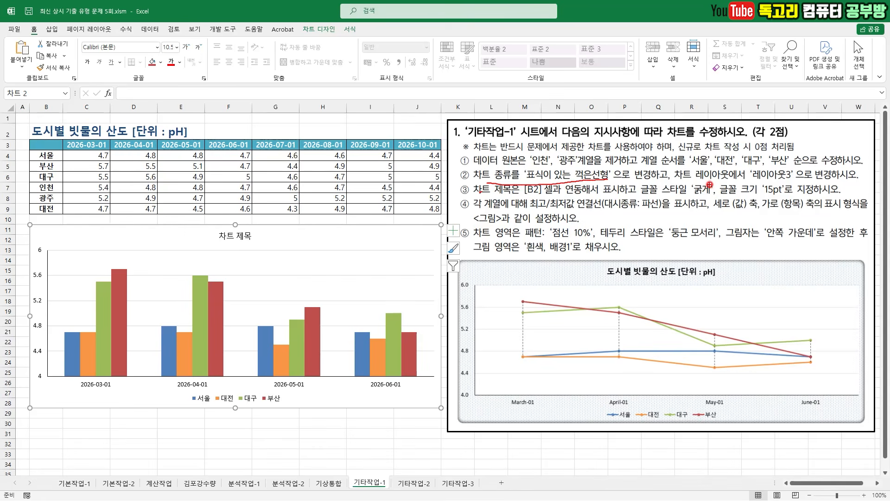
drag(673, 185, 820, 181)
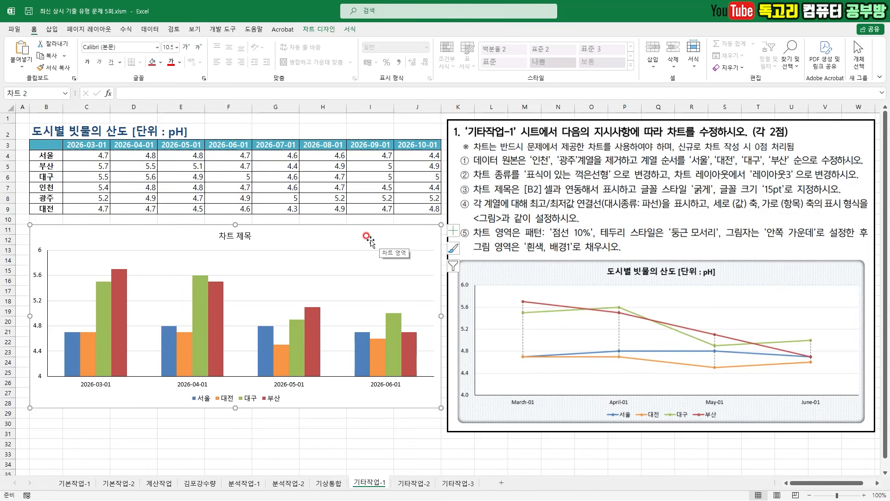
right_click(371, 236)
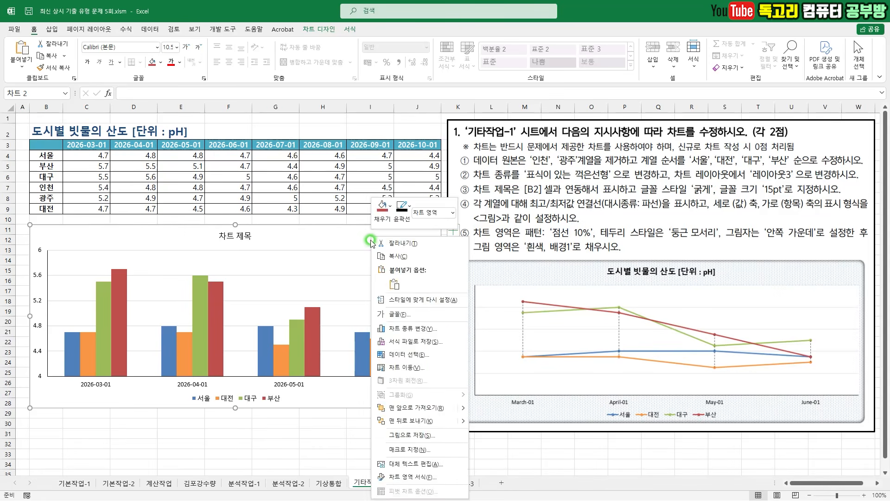
click(454, 333)
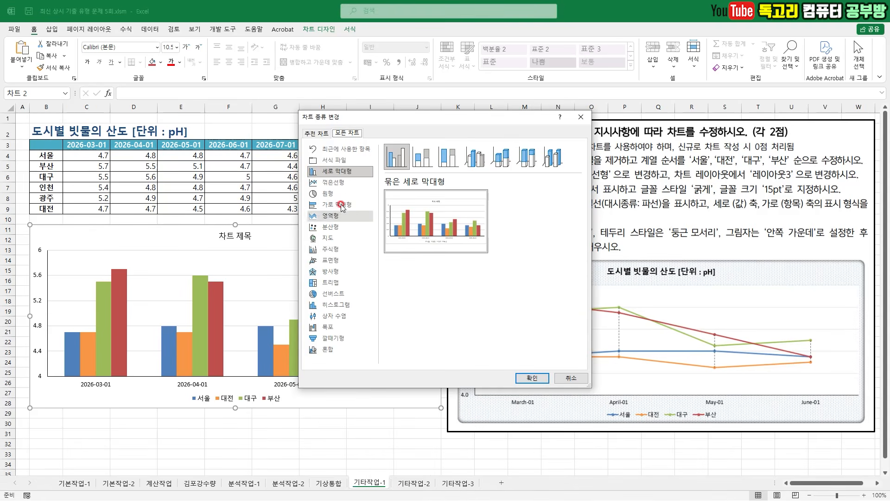
click(345, 184)
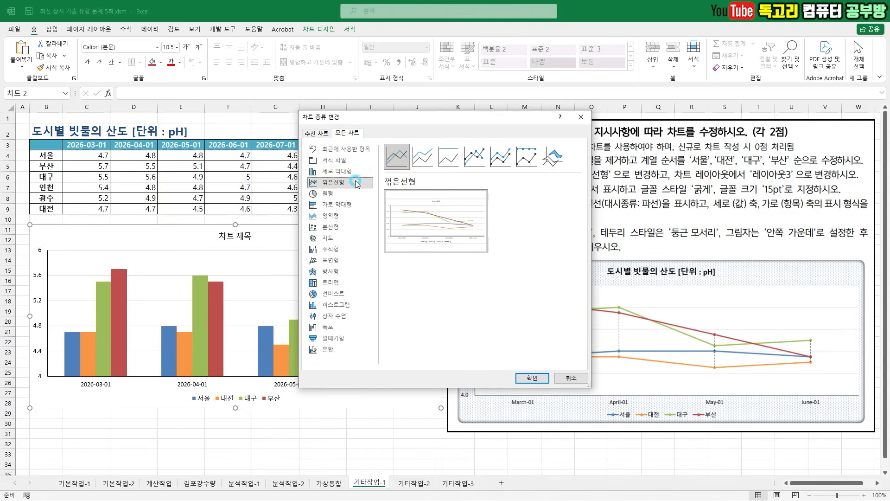
click(476, 159)
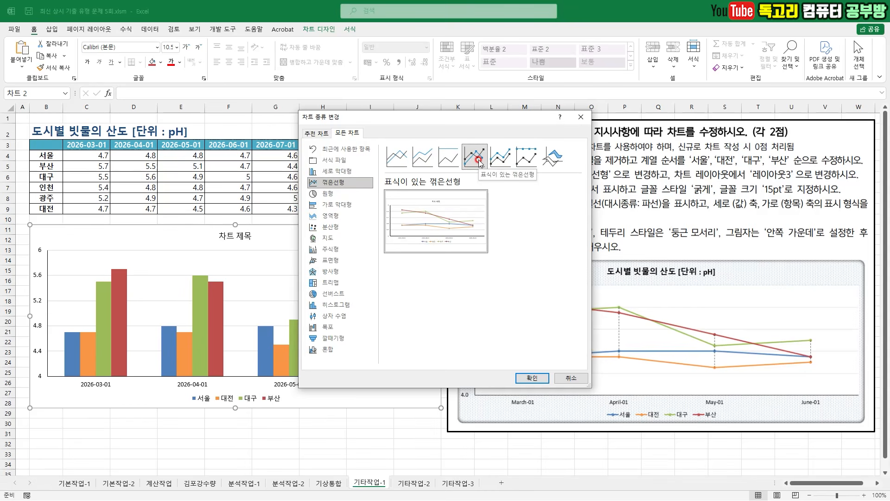
click(534, 378)
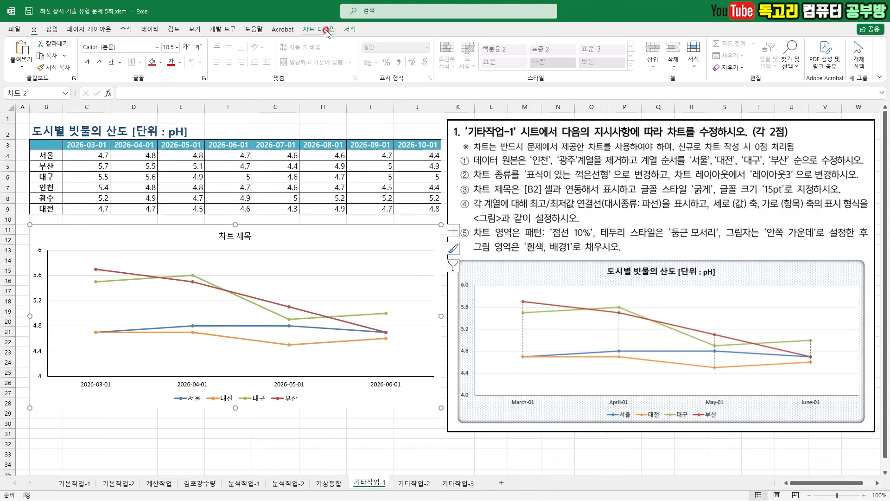
- Apply the quick layout 레이아웃 3 to the line chart
click(319, 28)
click(58, 62)
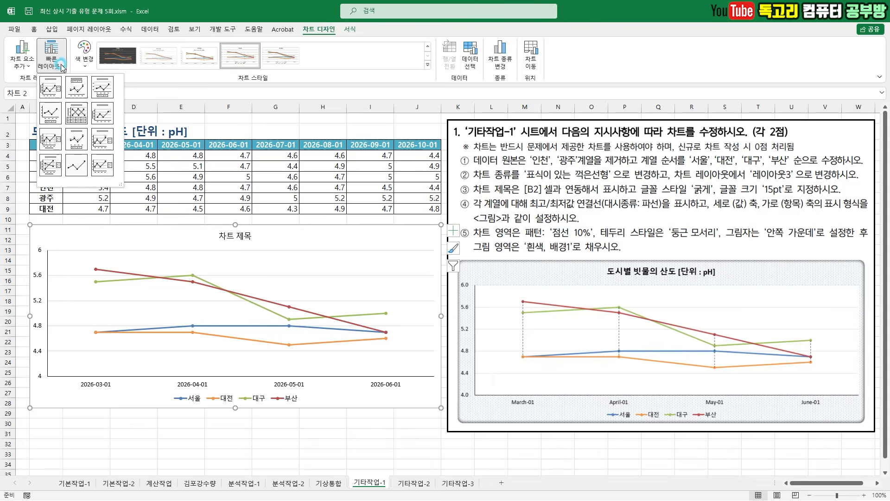
click(103, 88)
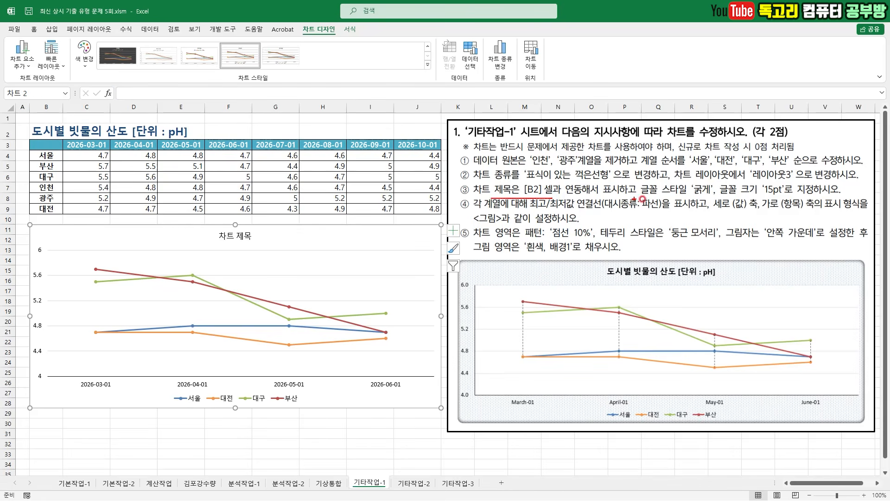
- Link the chart title to cell B2 of the 기타작업-1 sheet with the formula ='기타작업-1'!$B$2
drag(663, 201, 807, 197)
key(Escape)
click(244, 234)
drag(241, 227, 280, 218)
mouse_move(138, 83)
mouse_down()
mouse_move(145, 94)
mouse_move(173, 68)
mouse_up()
key(Escape)
click(147, 92)
text(=)
click(42, 134)
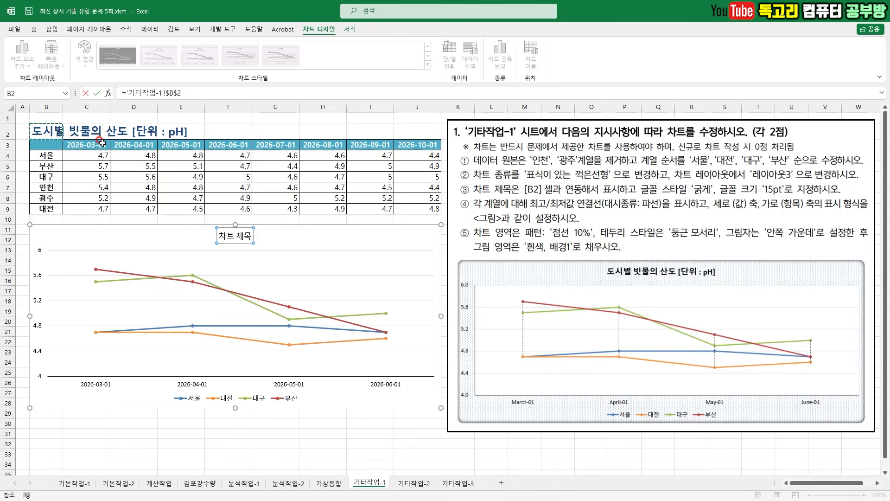
key(Return)
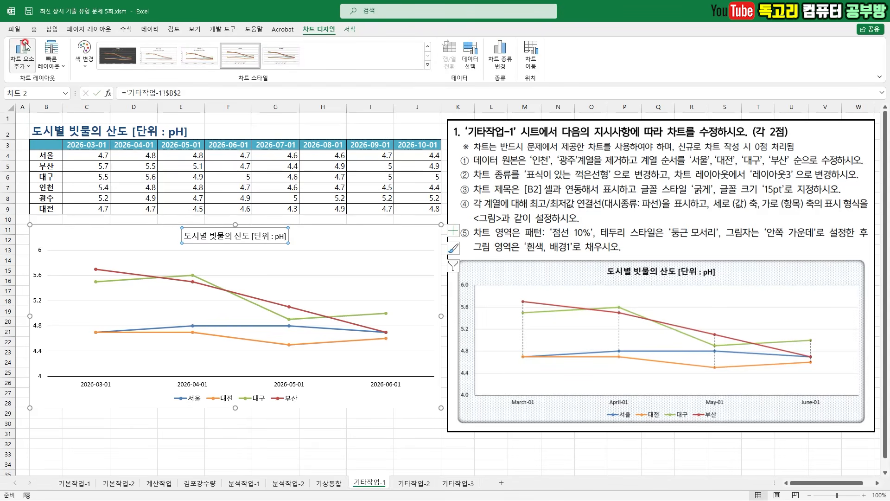
- Make the chart title bold and set its font size to 15
click(33, 29)
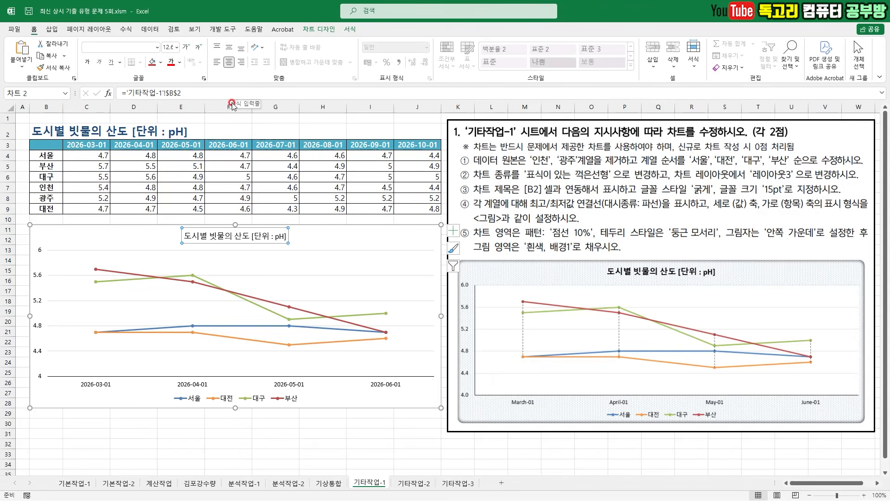
click(87, 61)
click(176, 47)
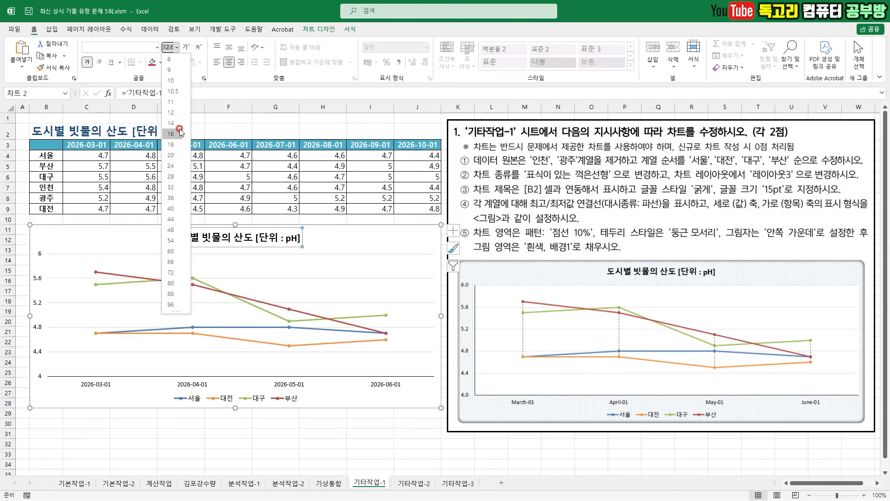
text(15)
key(Return)
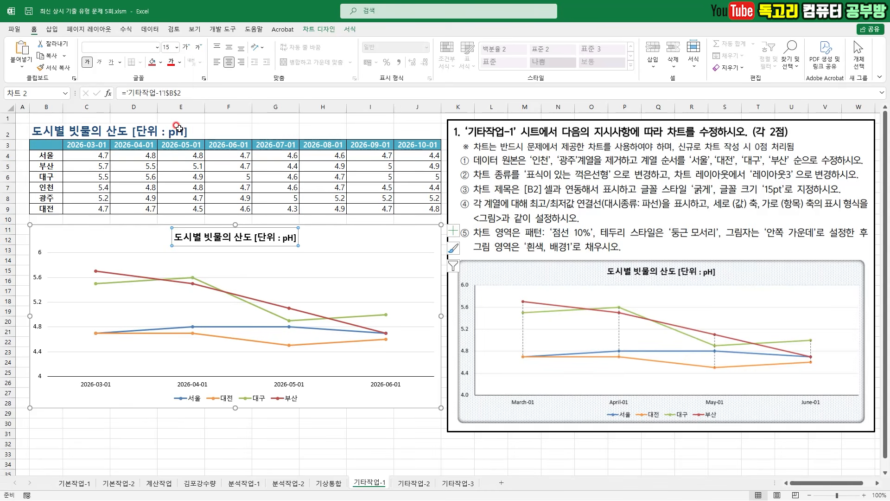
drag(476, 212, 604, 210)
mouse_move(661, 216)
mouse_down()
mouse_move(628, 200)
mouse_move(668, 193)
mouse_move(650, 221)
mouse_up()
drag(721, 216, 873, 214)
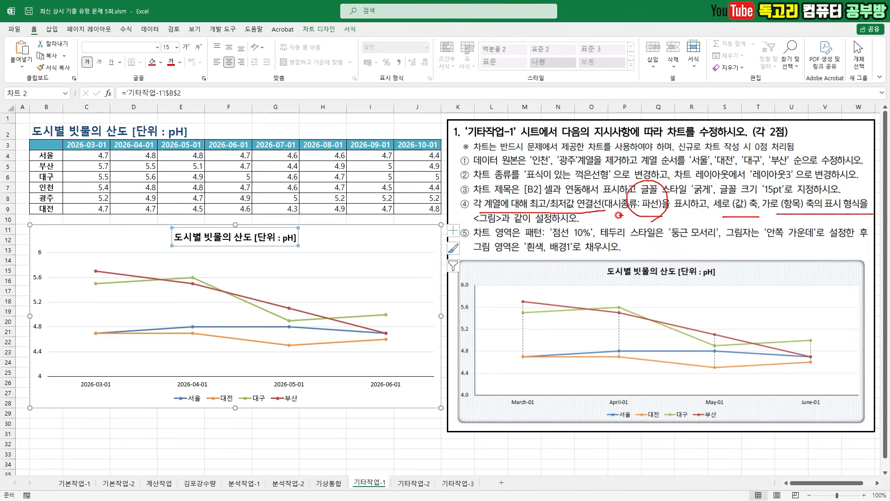
drag(480, 229, 584, 232)
mouse_move(478, 365)
mouse_down()
mouse_move(473, 381)
mouse_move(451, 369)
mouse_move(484, 337)
mouse_move(478, 362)
mouse_up()
drag(506, 411, 544, 409)
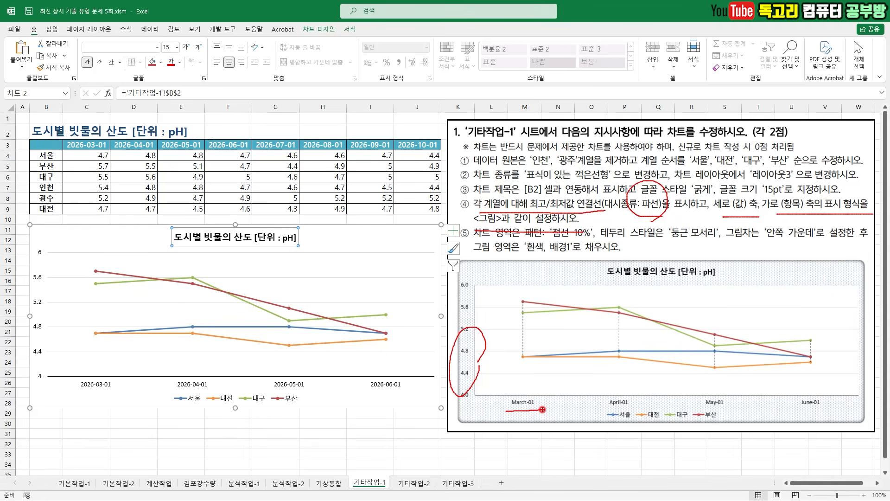
key(Escape)
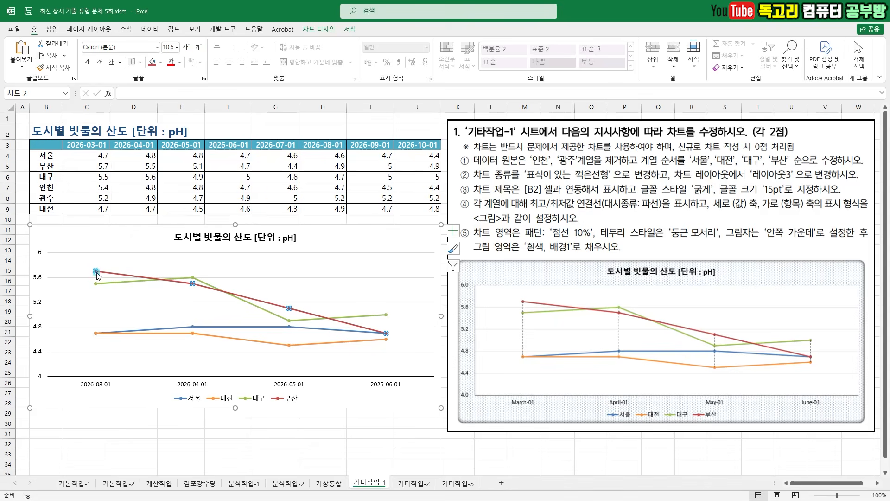
- Add 최고/최저값 연결선 to the line chart and select these connecting lines
click(96, 273)
click(324, 29)
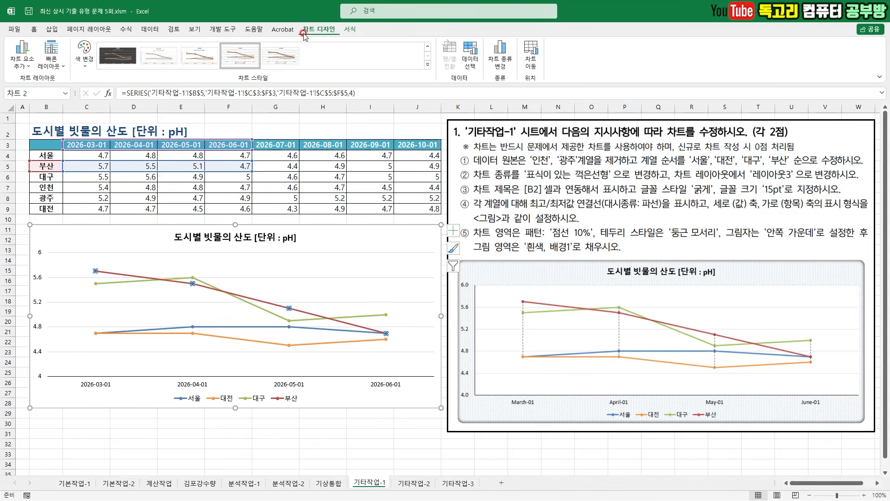
click(19, 67)
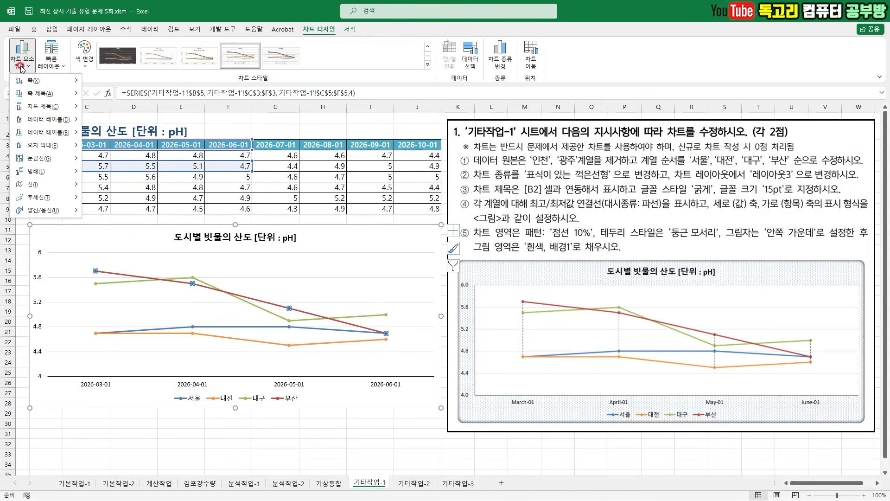
click(64, 186)
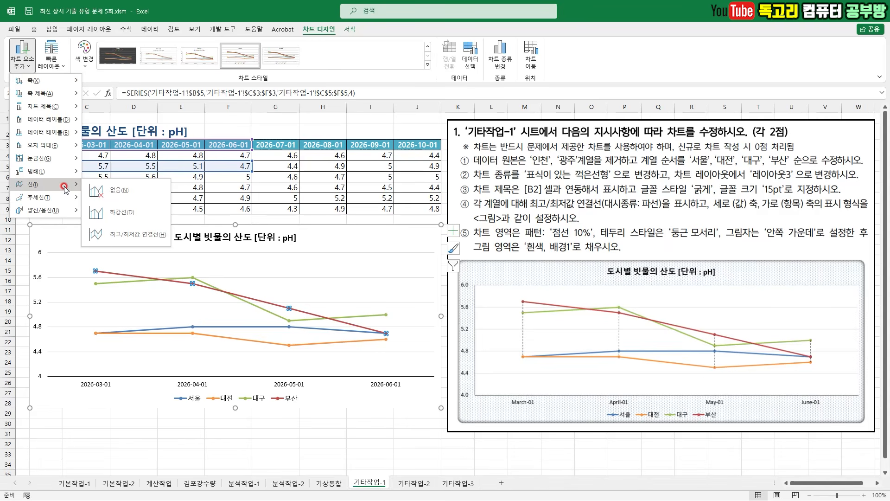
click(140, 236)
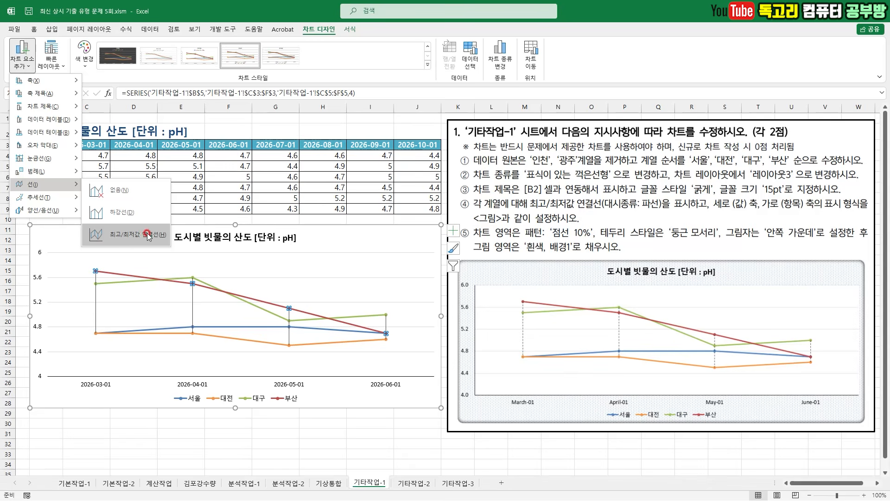
click(142, 235)
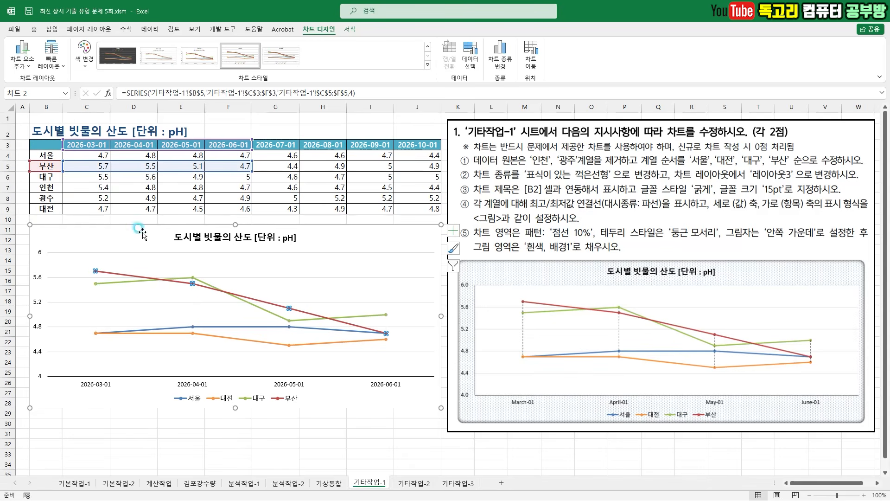
click(192, 302)
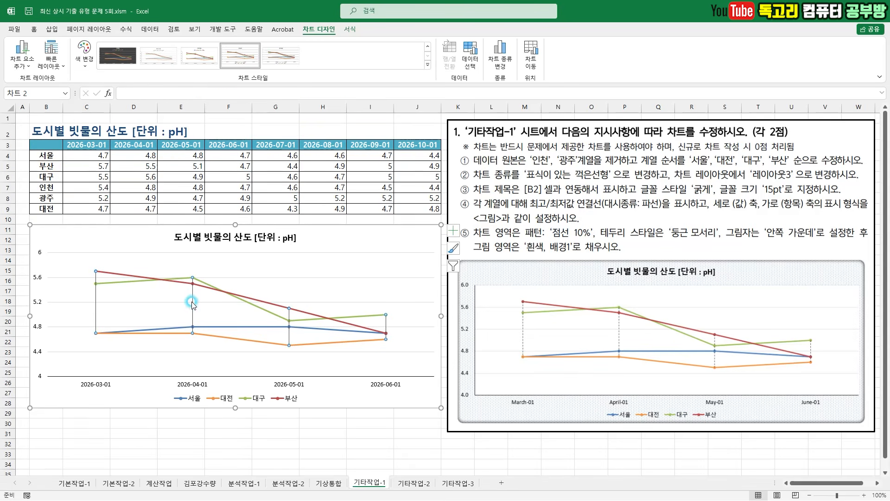
- Set the dash type of the chart's 최고/최저값 연결선 to 파선
right_click(191, 303)
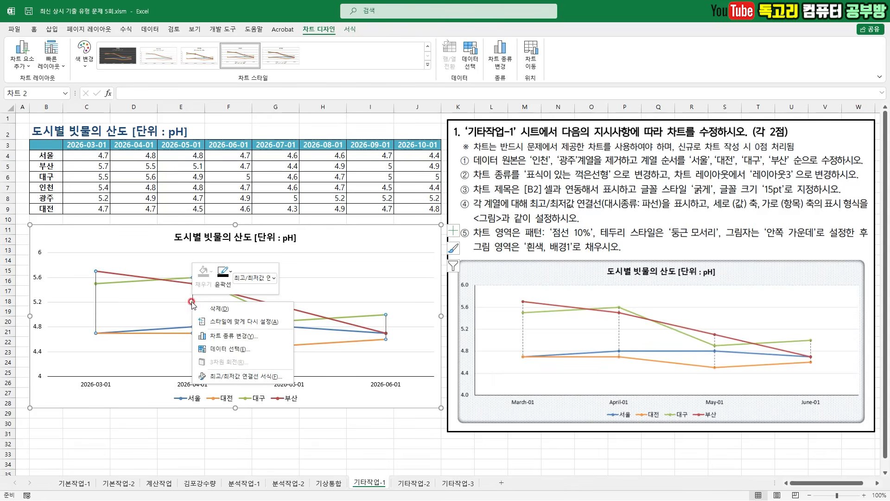
click(272, 379)
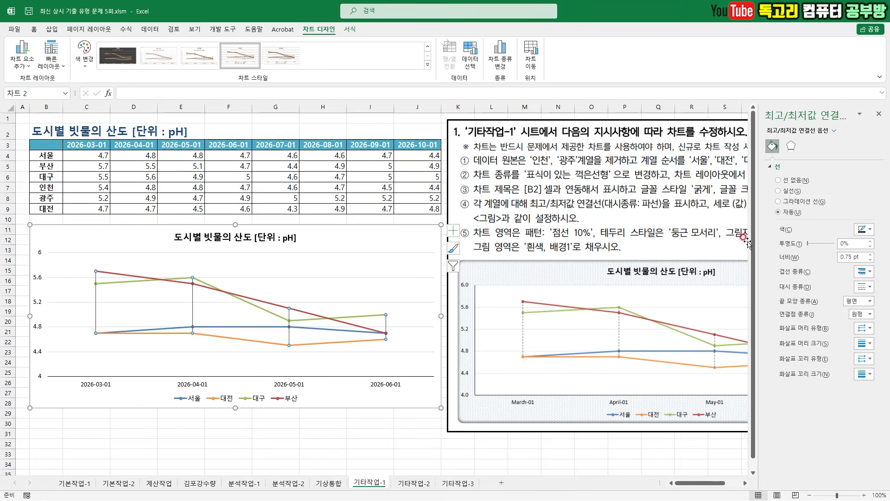
click(865, 287)
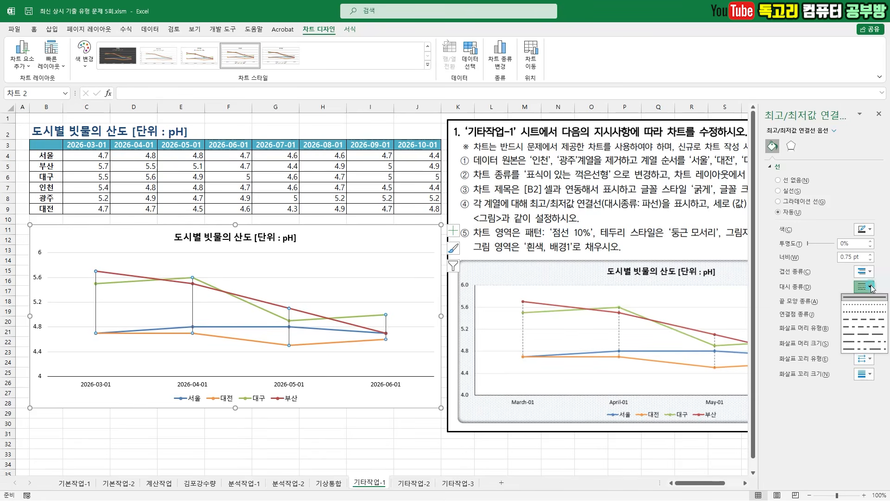
click(862, 321)
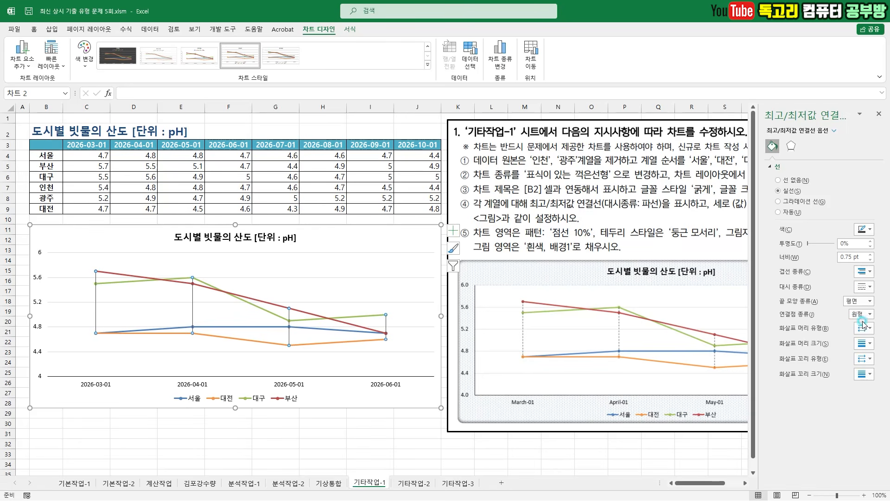
- Format the vertical value axis labels with the 숫자 category and 1 decimal place
click(40, 278)
right_click(39, 278)
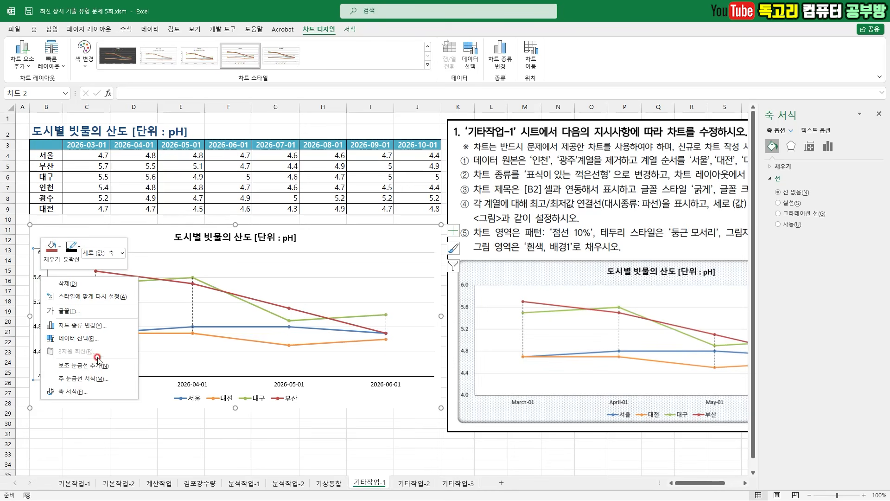
click(102, 391)
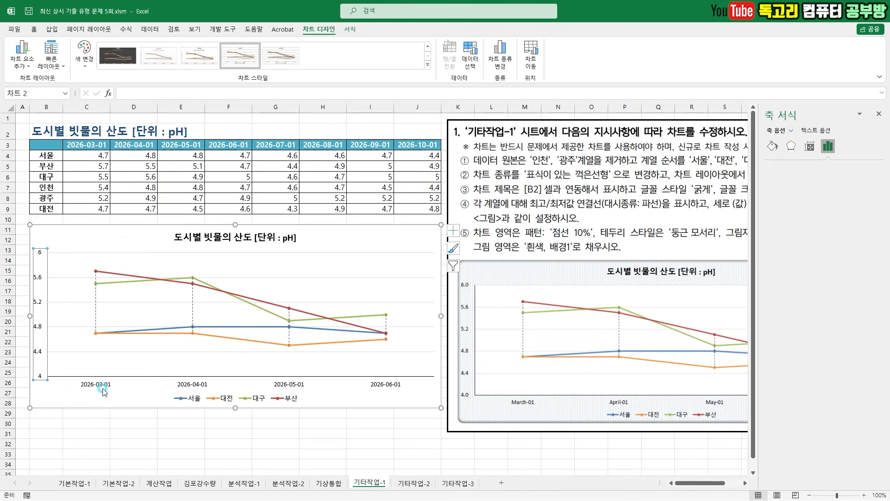
click(795, 391)
click(796, 408)
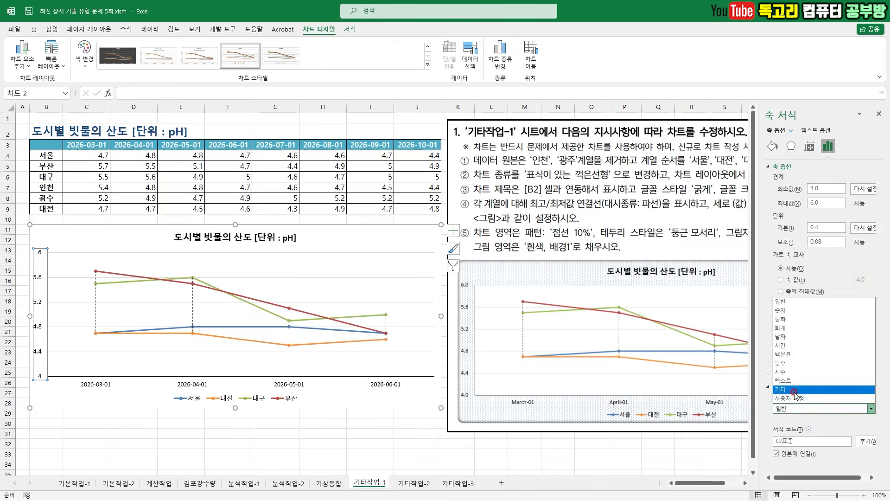
click(784, 309)
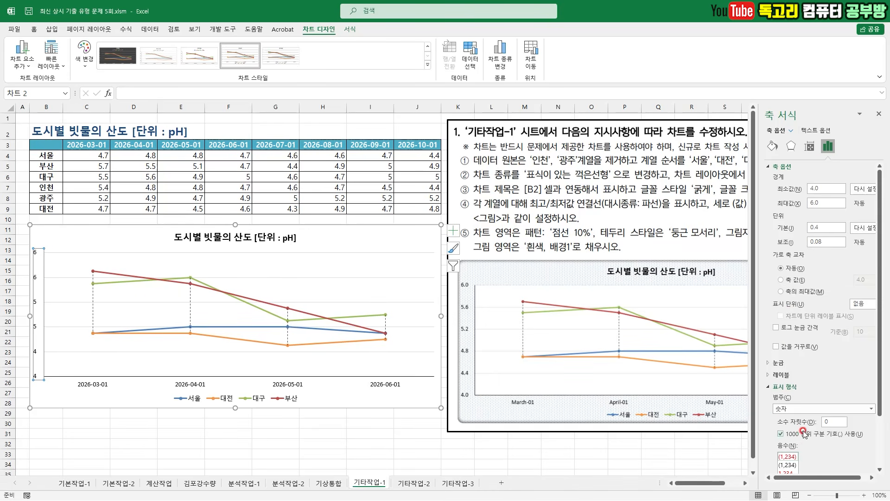
double_click(828, 419)
key(Return)
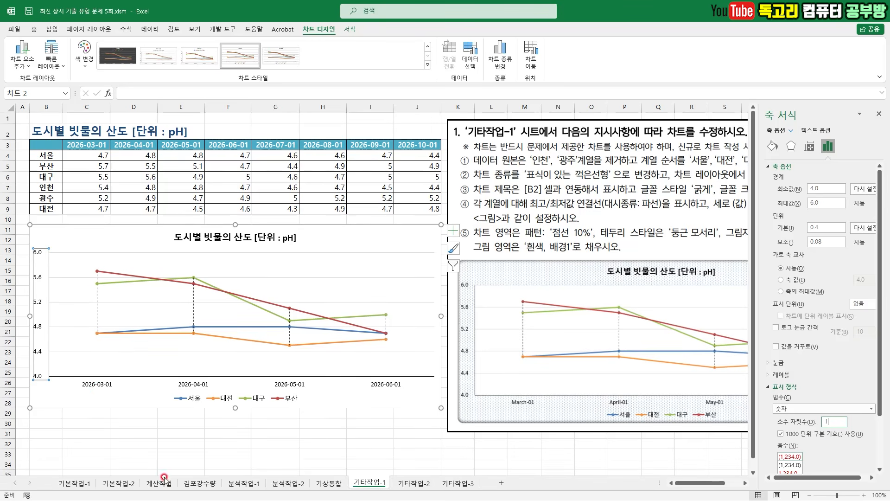
- Apply the custom date format code mmmm-dd to the horizontal category axis labels and deselect the chart
click(103, 388)
right_click(104, 388)
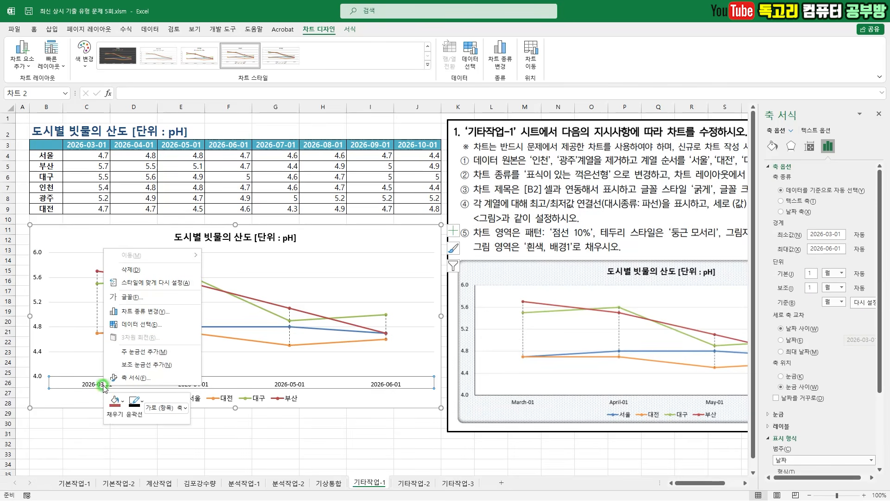
click(138, 376)
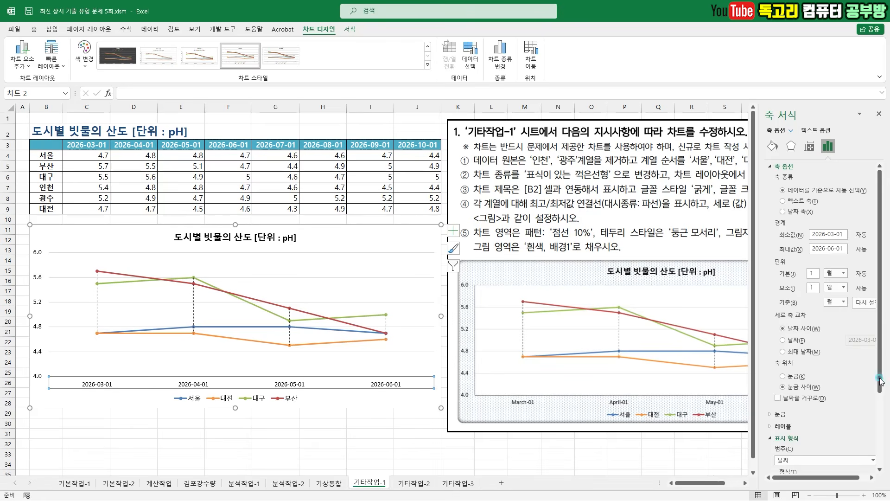
scroll(870, 388, down, 3)
click(824, 384)
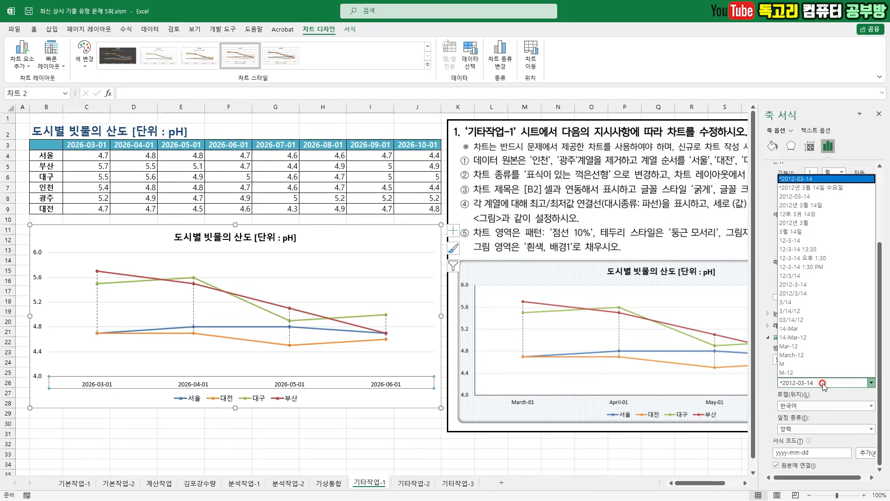
click(822, 387)
click(814, 452)
drag(812, 444, 840, 421)
key(Escape)
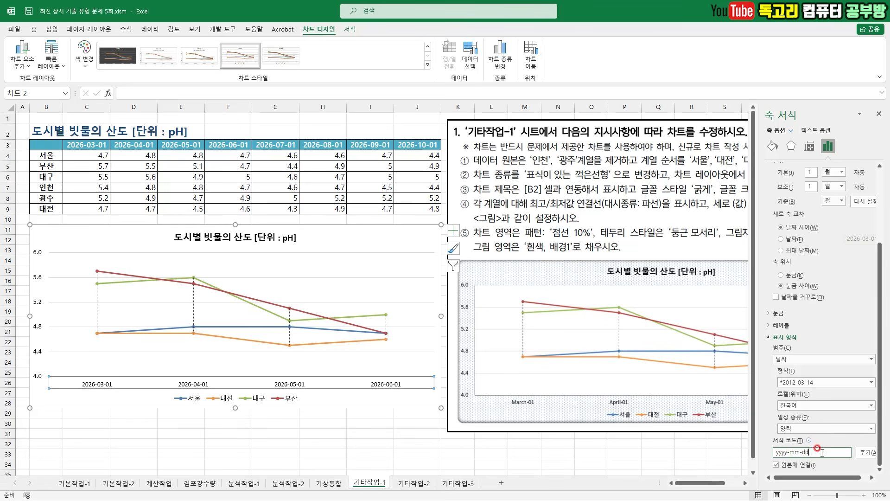
key(ctrl+a)
key(BackSpace)
text(mmmm-dd)
click(866, 452)
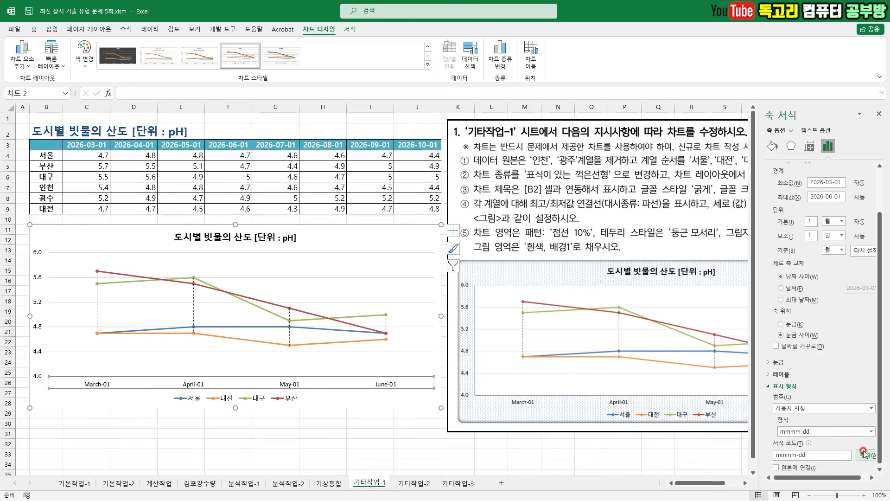
click(236, 425)
click(253, 433)
drag(484, 239, 809, 247)
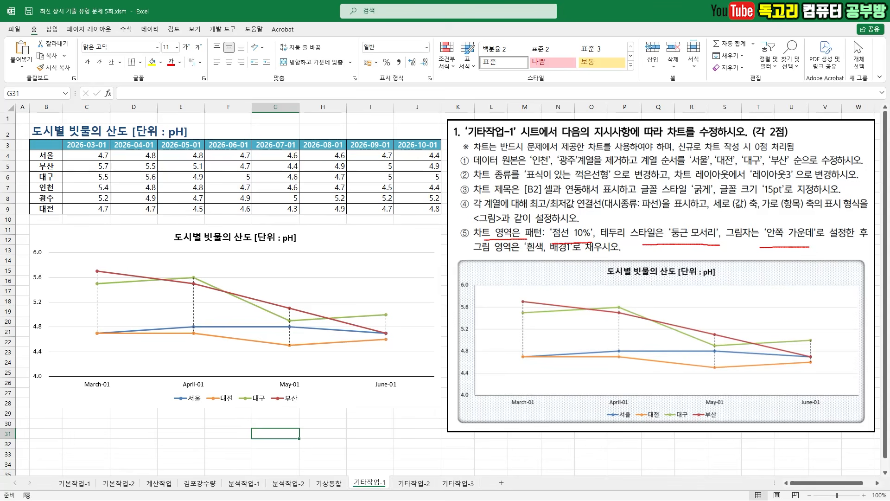
drag(495, 258, 552, 257)
key(Escape)
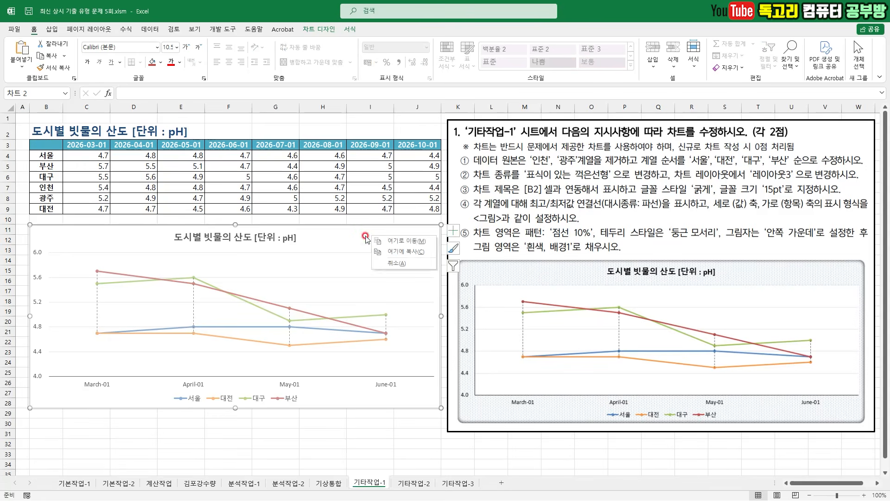
- Fill the chart area with the 점선: 10% pattern
right_click(366, 237)
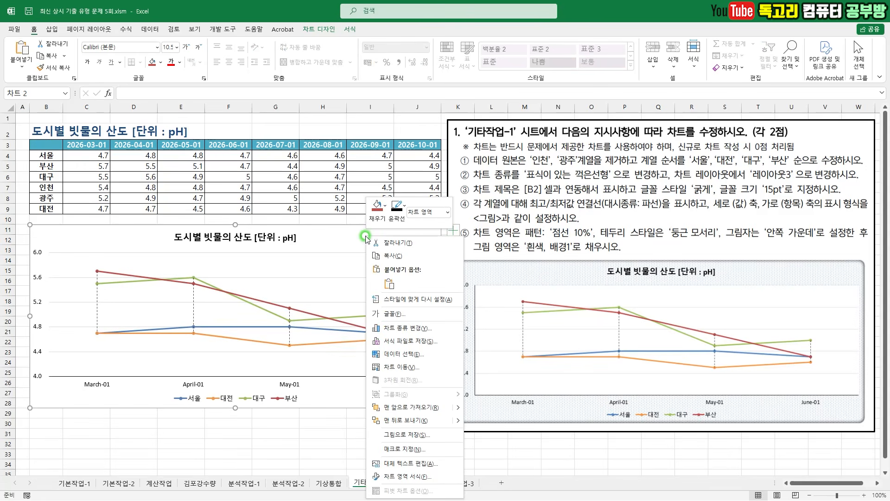
click(434, 478)
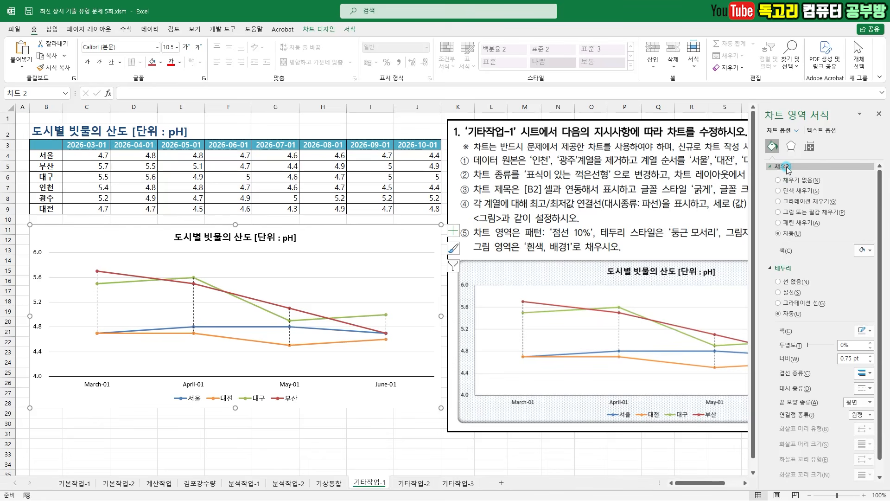
click(807, 224)
click(805, 260)
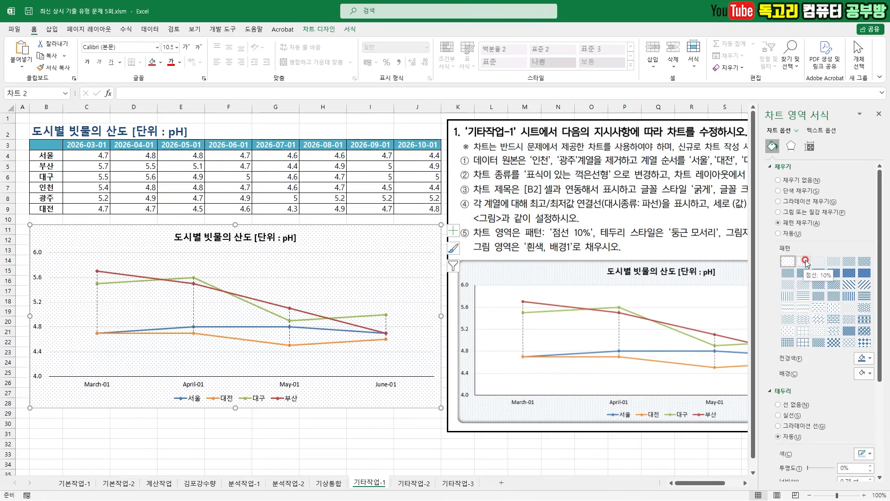
click(806, 263)
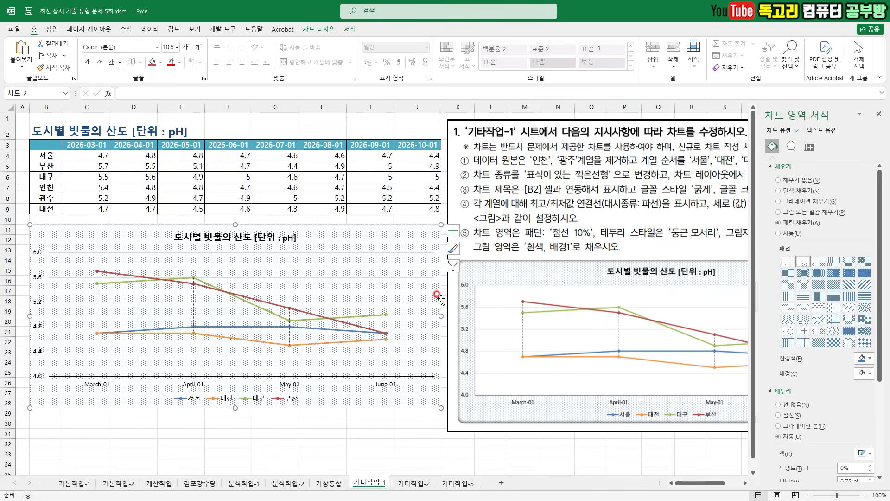
- Fill the plot area with the theme color 흰색, 배경 1
right_click(332, 271)
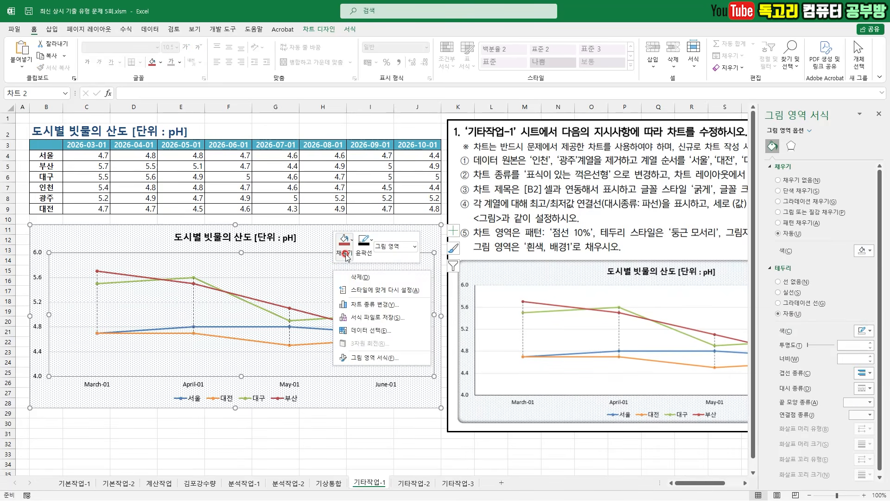
click(345, 254)
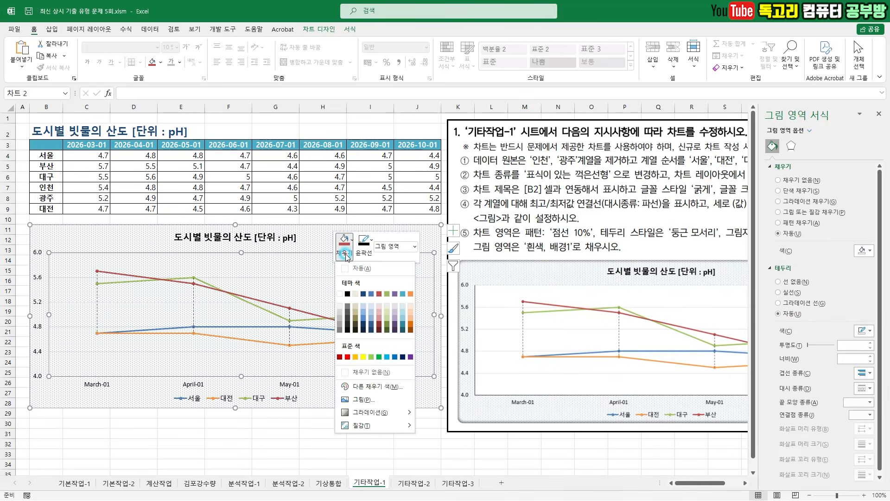
click(339, 294)
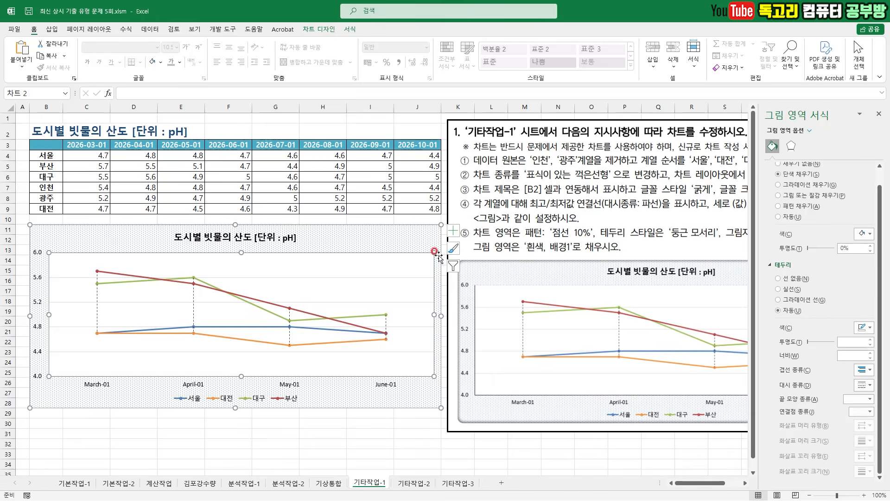
- Apply the 둥근 모서리 border style to the chart area
click(392, 241)
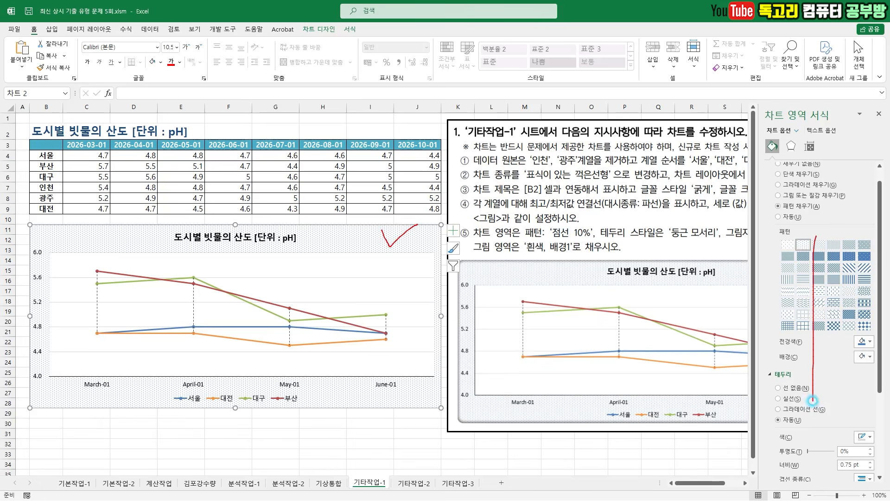
scroll(811, 464, down, 3)
key(ctrl+2)
mouse_move(771, 476)
mouse_down()
mouse_move(843, 477)
mouse_move(767, 466)
mouse_move(770, 486)
mouse_up()
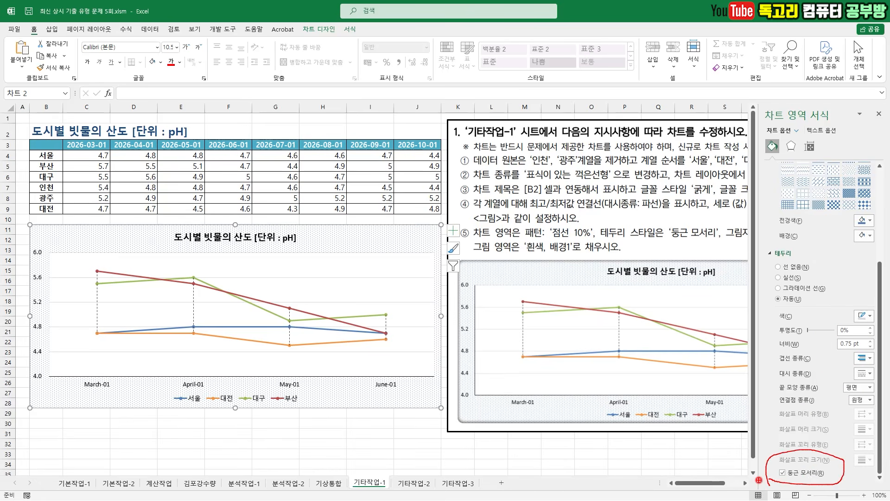
mouse_move(809, 158)
mouse_down()
mouse_move(765, 154)
mouse_move(797, 110)
mouse_move(794, 178)
mouse_up()
key(Escape)
- Apply the 안쪽: 가운데 shadow preset to the chart area and close its formatting options
click(791, 147)
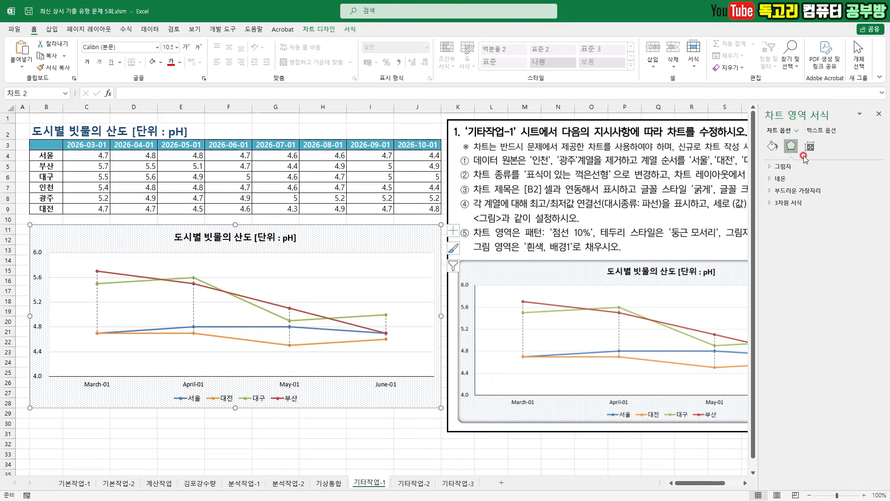
click(865, 179)
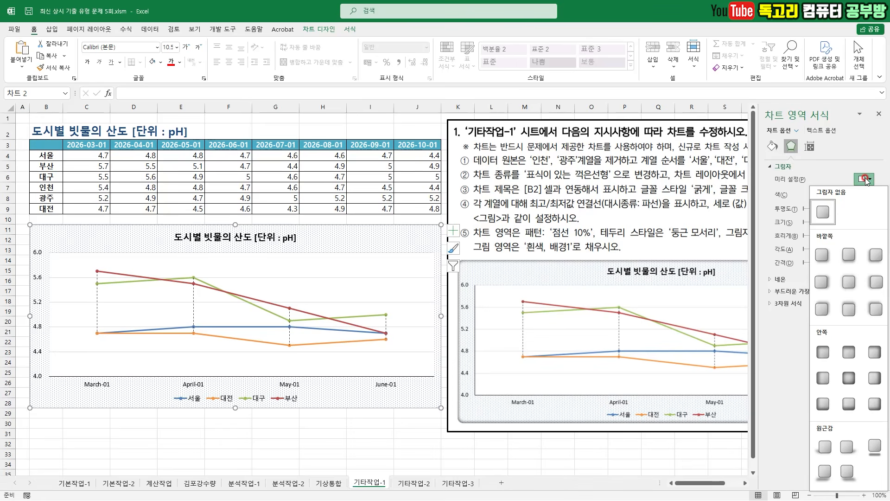
click(853, 378)
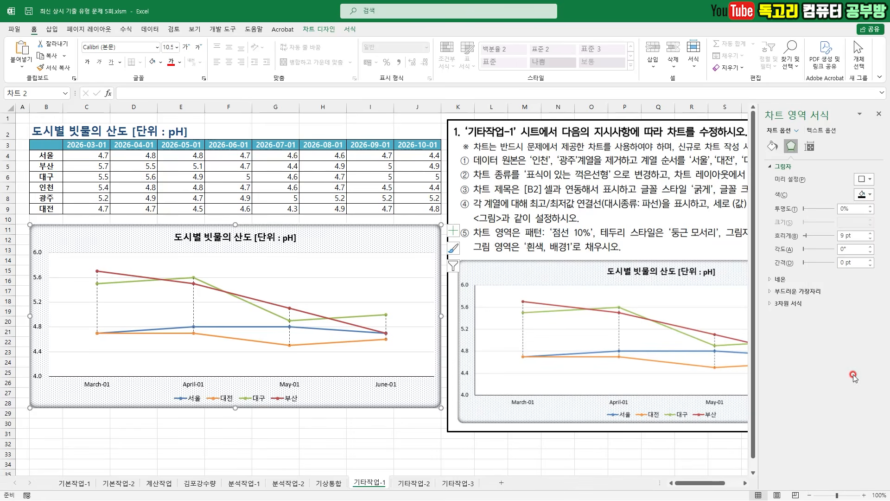
click(878, 114)
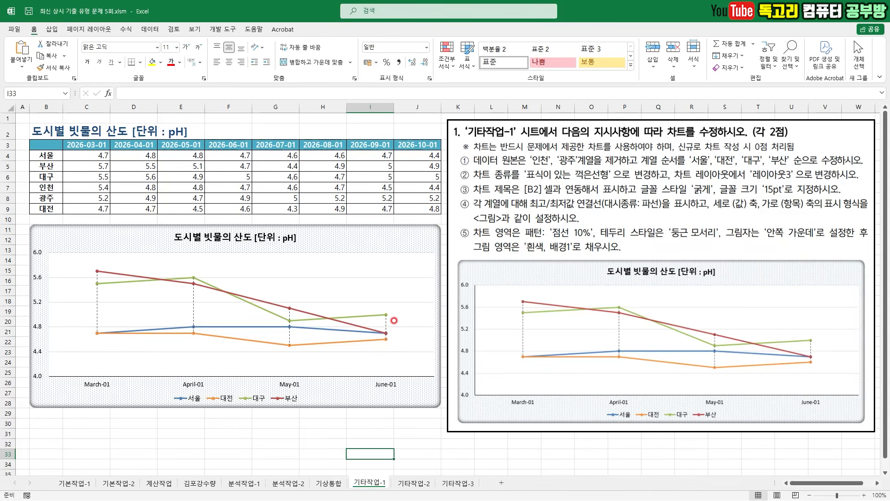
drag(476, 226, 543, 220)
mouse_move(484, 332)
mouse_down()
mouse_move(467, 342)
mouse_move(474, 315)
mouse_move(470, 351)
mouse_up()
mouse_move(59, 309)
mouse_down()
mouse_move(27, 294)
mouse_move(52, 330)
mouse_up()
key(Escape)
- Add a black outline to the vertical value axis and deselect the chart
right_click(40, 279)
click(70, 259)
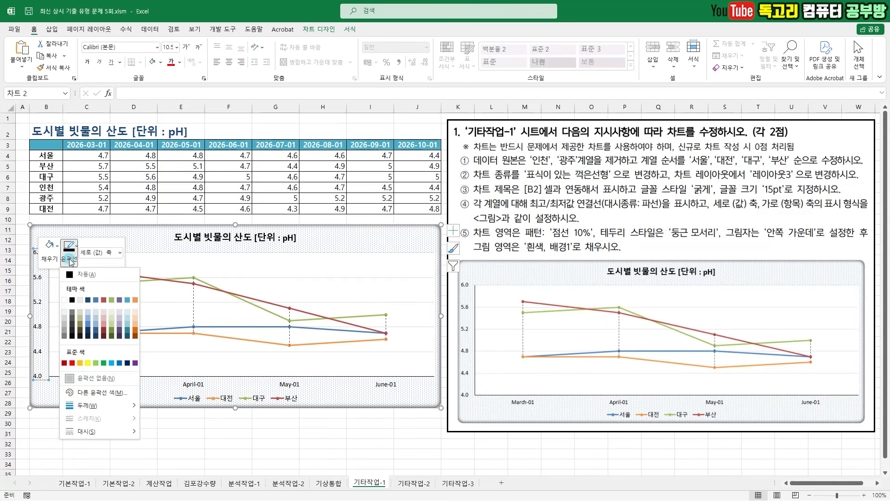
click(80, 275)
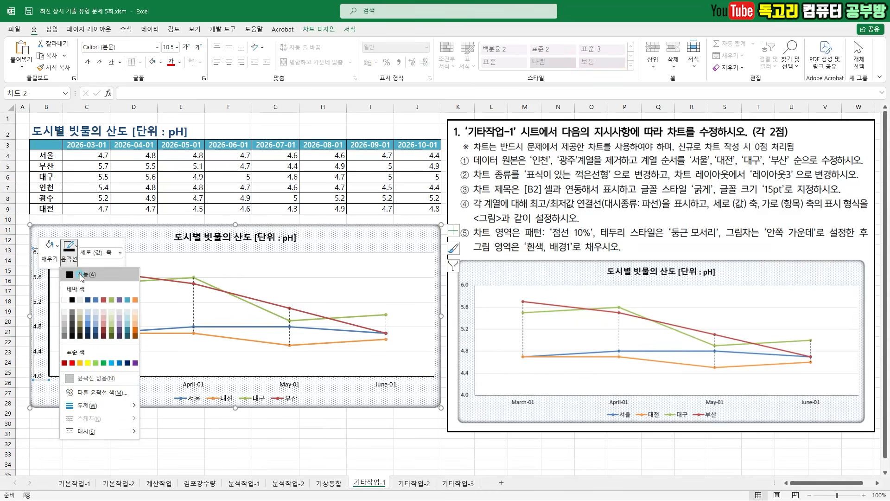
click(66, 432)
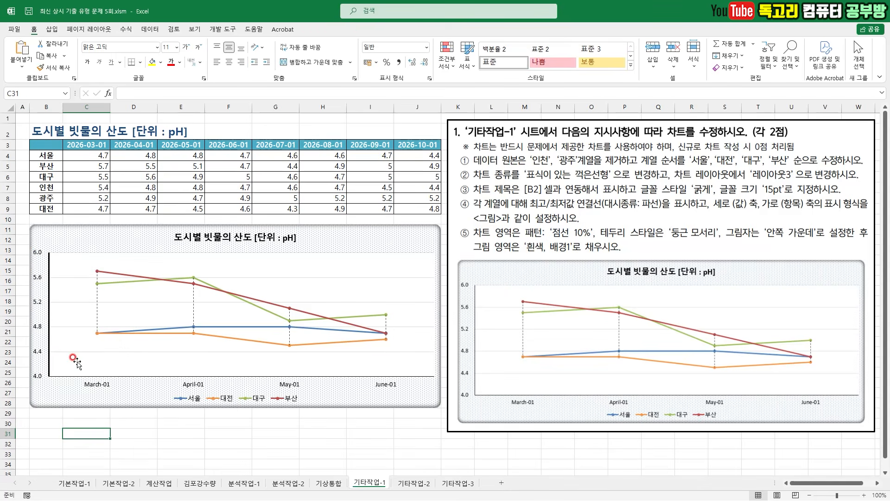
- Set the chart's vertical value axis line width to 0.5 pt and deselect the chart
click(40, 277)
right_click(39, 277)
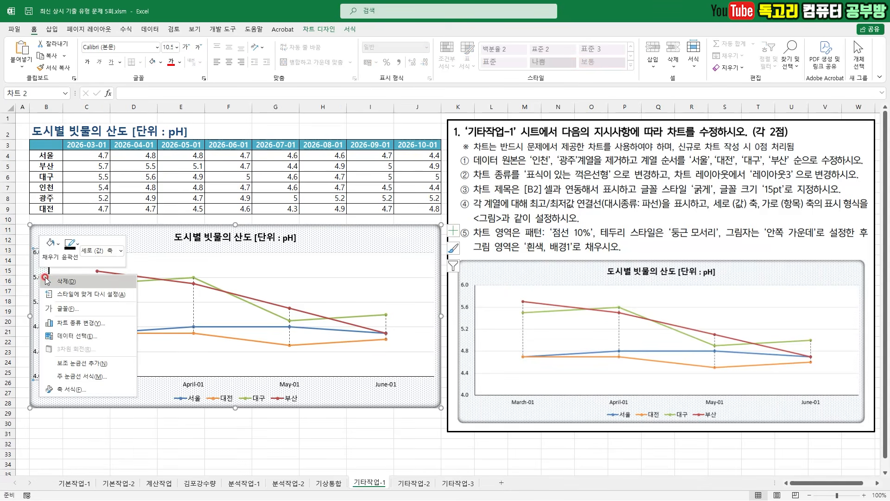
click(71, 389)
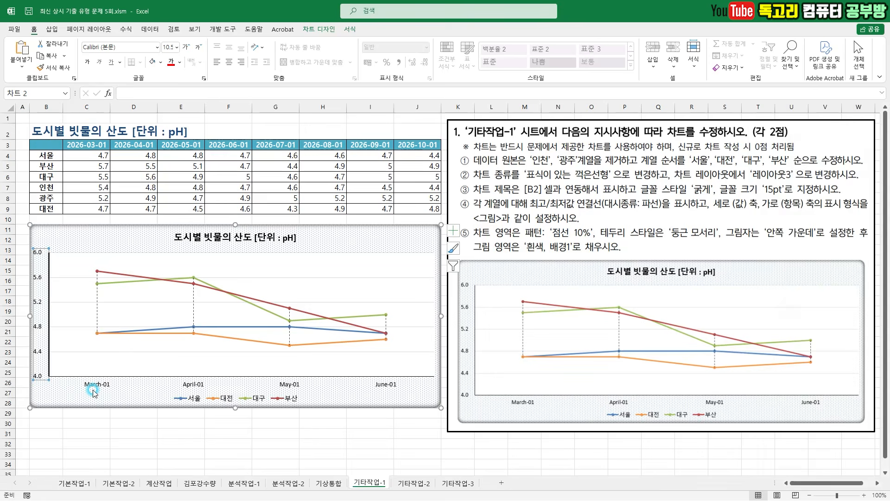
click(772, 146)
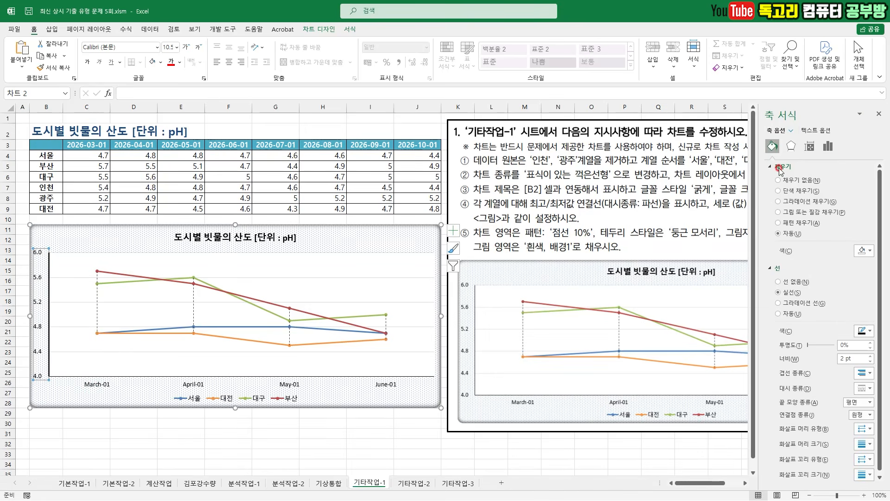
click(847, 354)
drag(852, 358, 828, 360)
text(0.5)
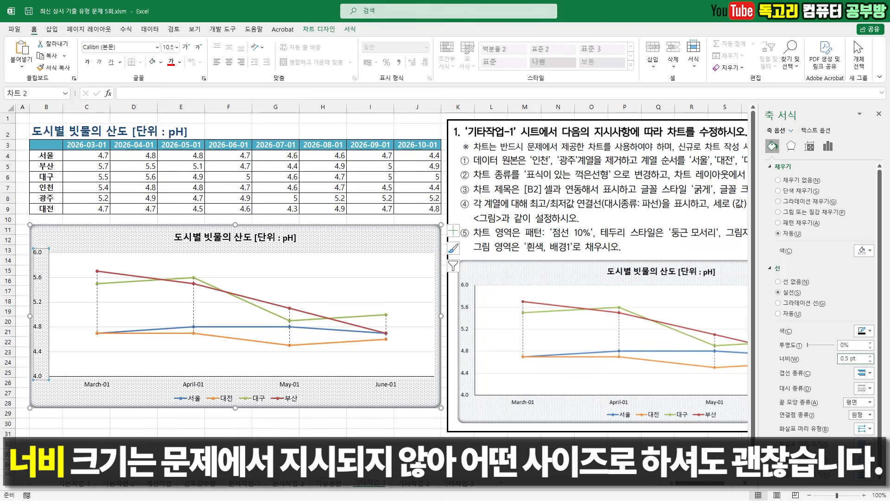
click(120, 424)
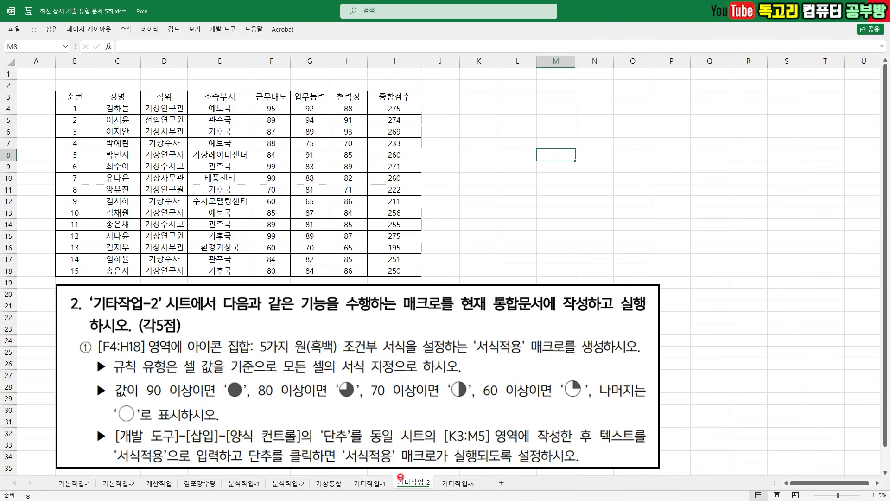
- Examine the 기타작업-2 instructions for the 서식적용 macro, covering its cell range, icon set, rule type and value thresholds
mouse_move(403, 462)
mouse_down()
mouse_move(414, 480)
mouse_move(437, 449)
mouse_up()
drag(407, 316, 433, 316)
key(e)
drag(99, 356, 395, 354)
drag(471, 357, 577, 356)
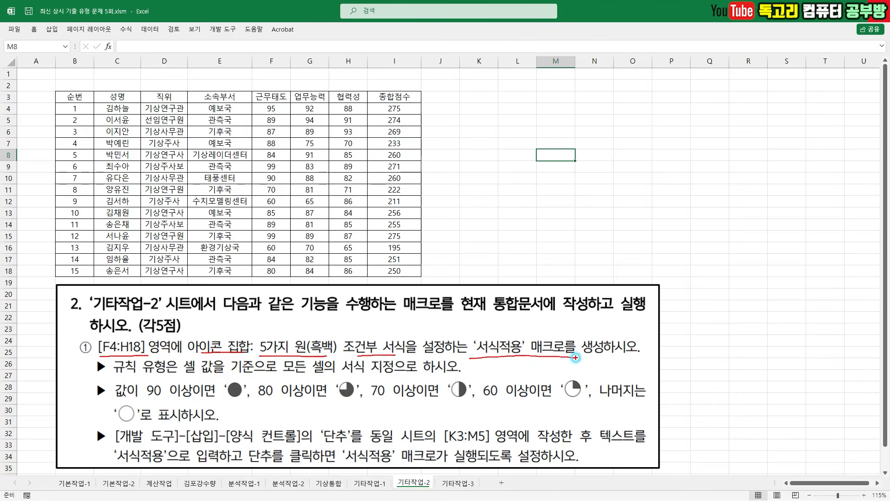
drag(185, 373, 370, 375)
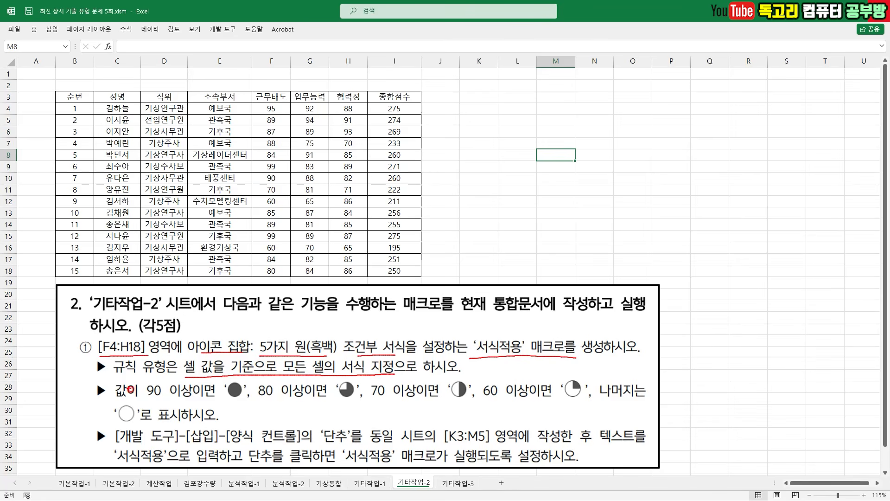
drag(225, 401, 260, 401)
drag(324, 403, 357, 404)
drag(441, 401, 472, 402)
drag(591, 404, 560, 403)
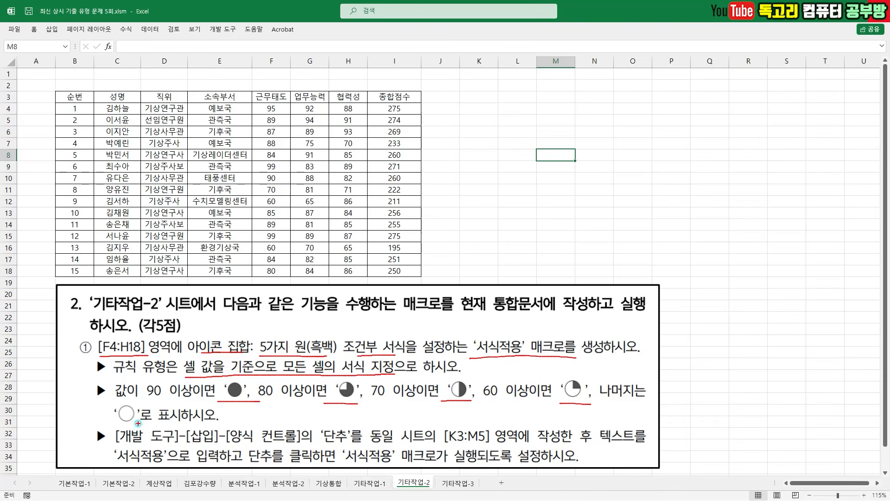
key(Escape)
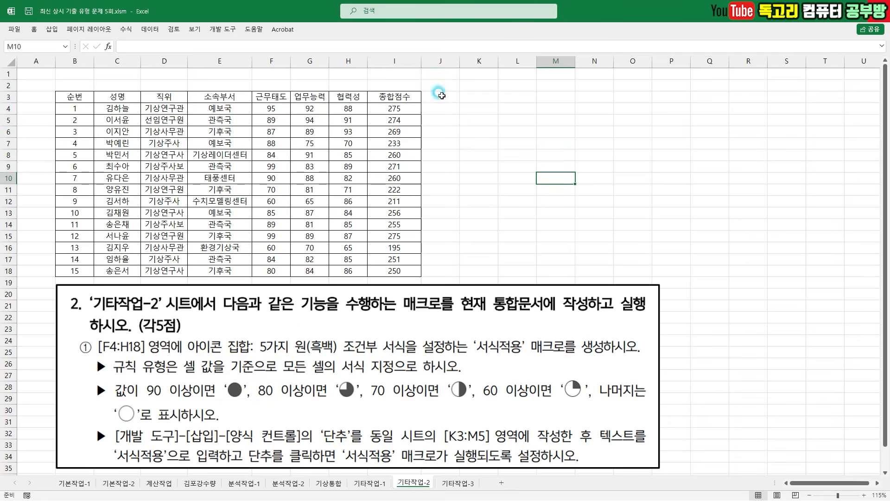
- Start recording a macro named 서식적용, stored in the current workbook
click(224, 29)
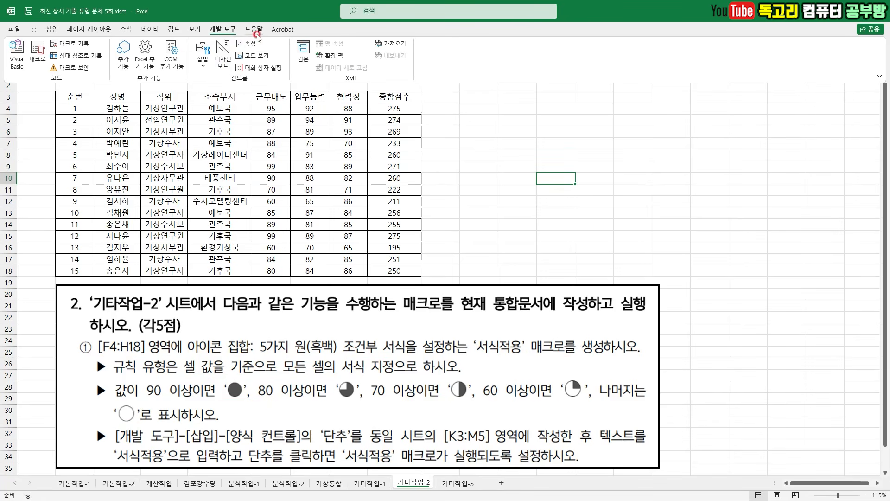
click(77, 44)
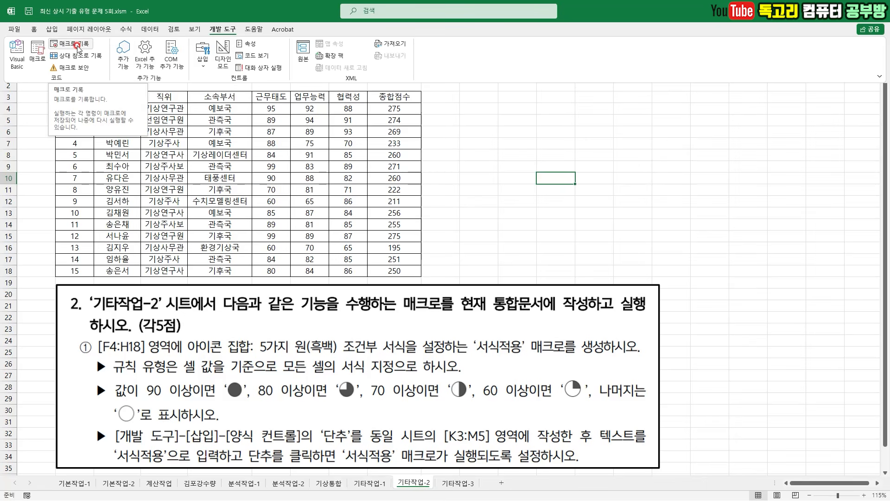
key(BackSpace)
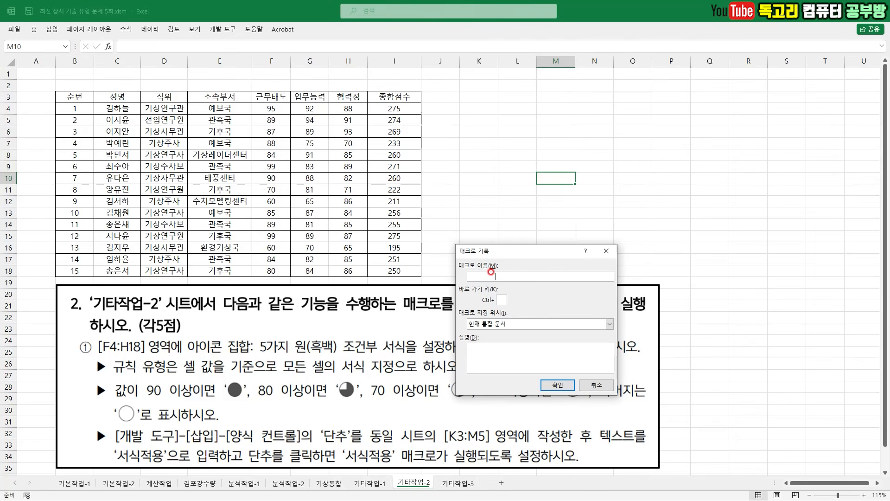
text(서식적용)
click(557, 385)
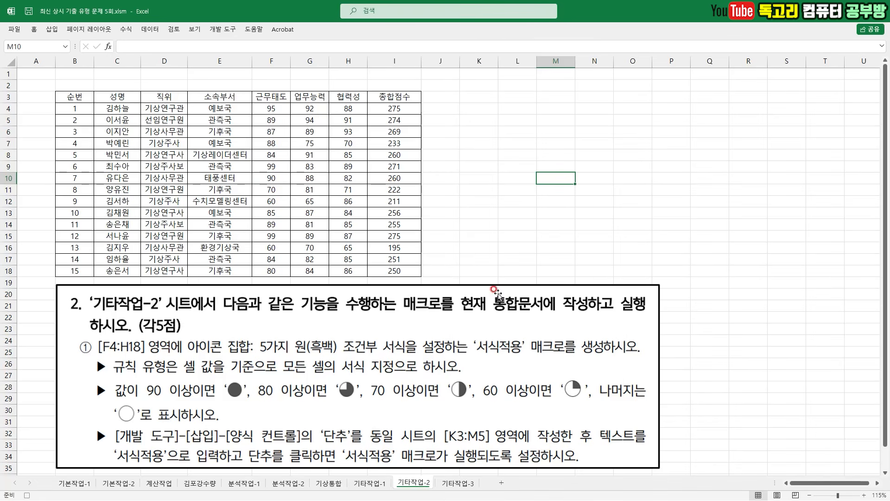
- Create a new icon set formatting rule for cells F4:H18 using the 5가지 원(흑백) icon style
drag(271, 108, 348, 272)
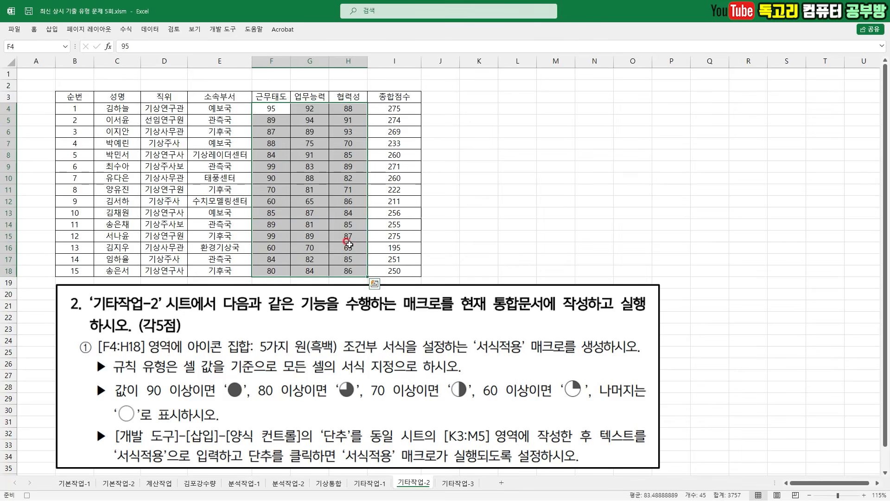
click(35, 30)
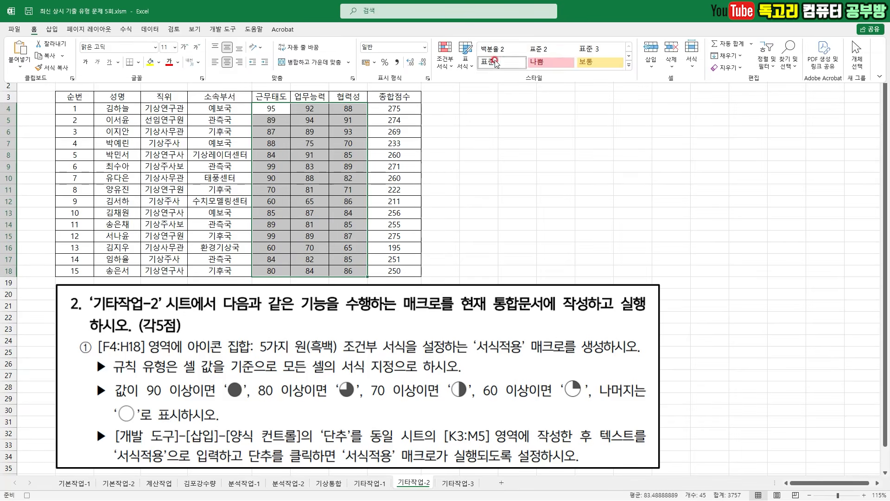
click(445, 58)
click(490, 177)
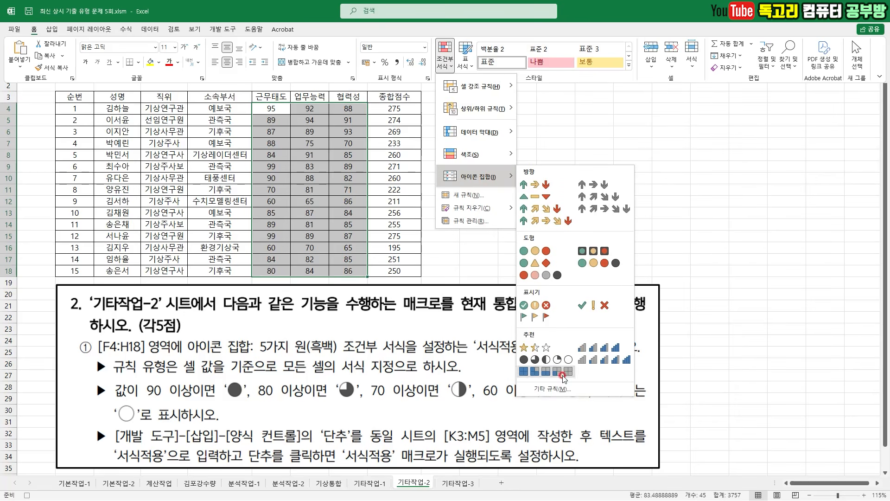
click(561, 391)
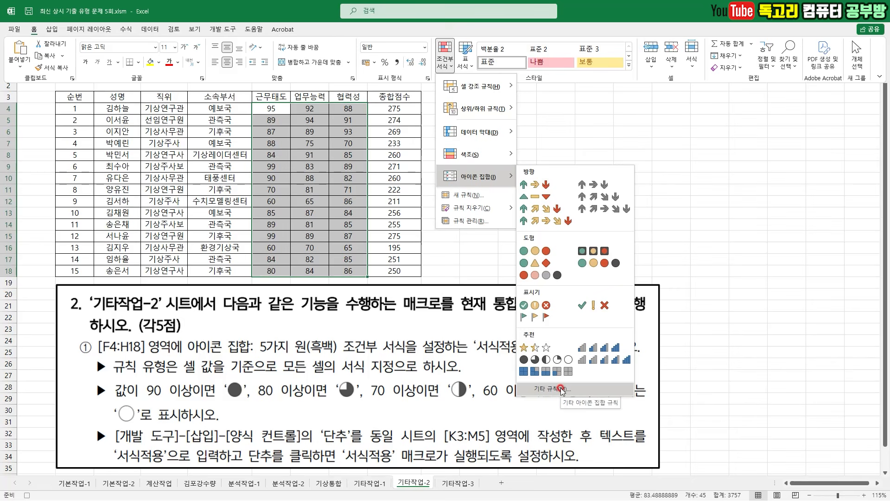
click(527, 356)
drag(524, 388, 525, 426)
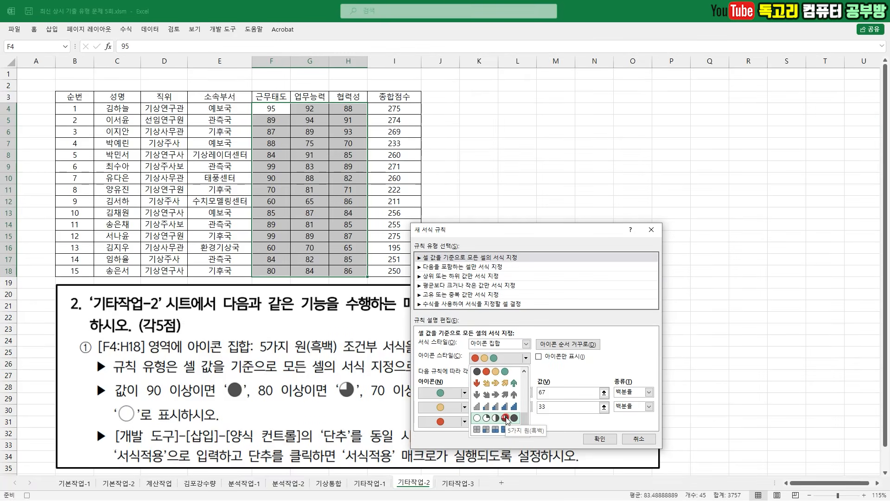
click(511, 419)
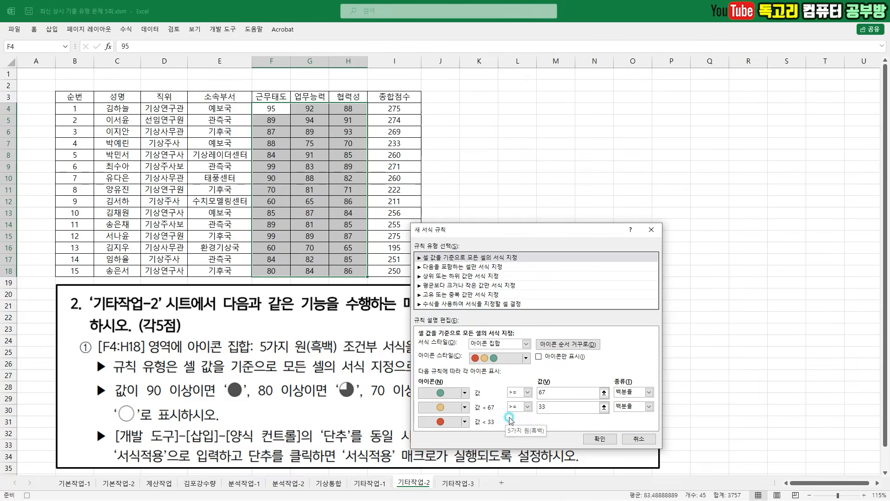
- Change the value type of all four icon thresholds to 숫자
click(635, 392)
click(634, 403)
click(634, 407)
click(631, 416)
click(622, 431)
click(649, 435)
click(621, 445)
- Set the icon thresholds to 90, 80, 70 and 60, apply the rule, and deselect the range
click(556, 392)
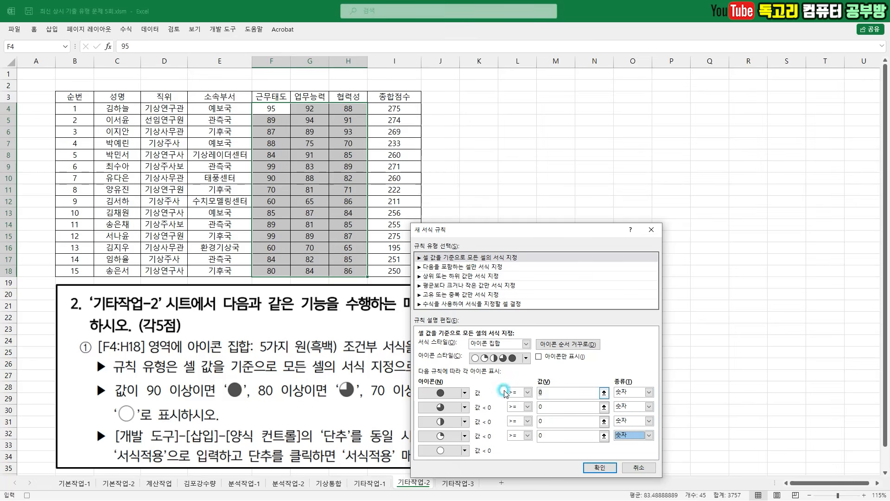
text(90)
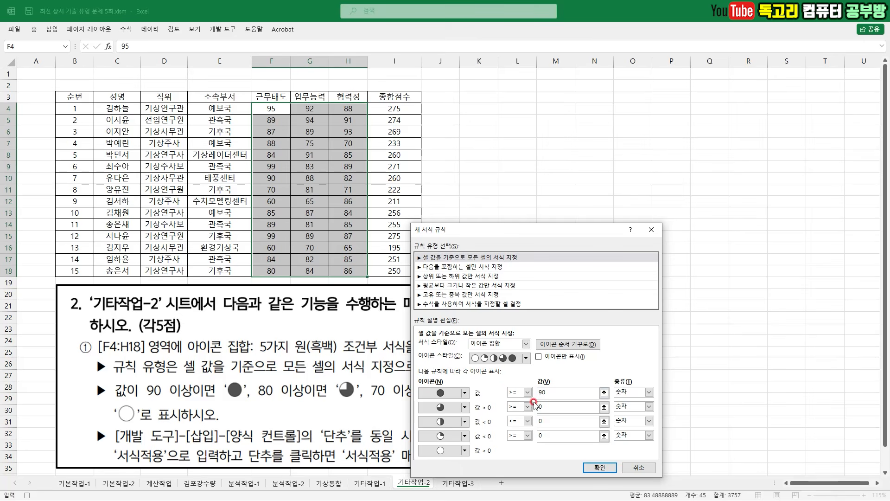
drag(557, 404, 519, 406)
text(80)
drag(557, 420, 499, 423)
text(70)
click(552, 436)
text(60)
key(Tab)
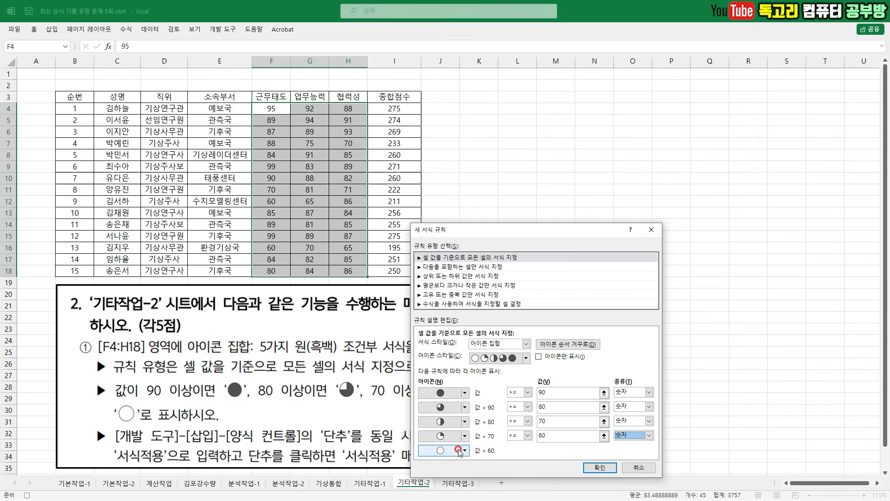
drag(508, 458, 458, 467)
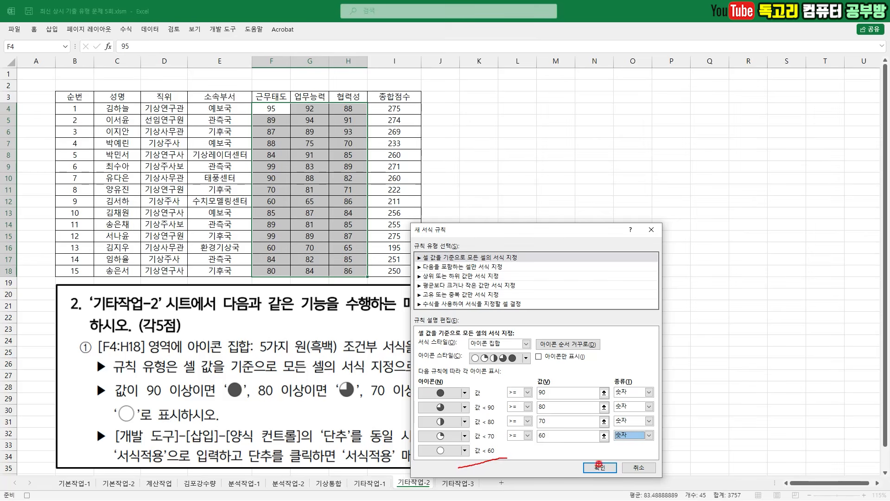
drag(620, 458, 590, 492)
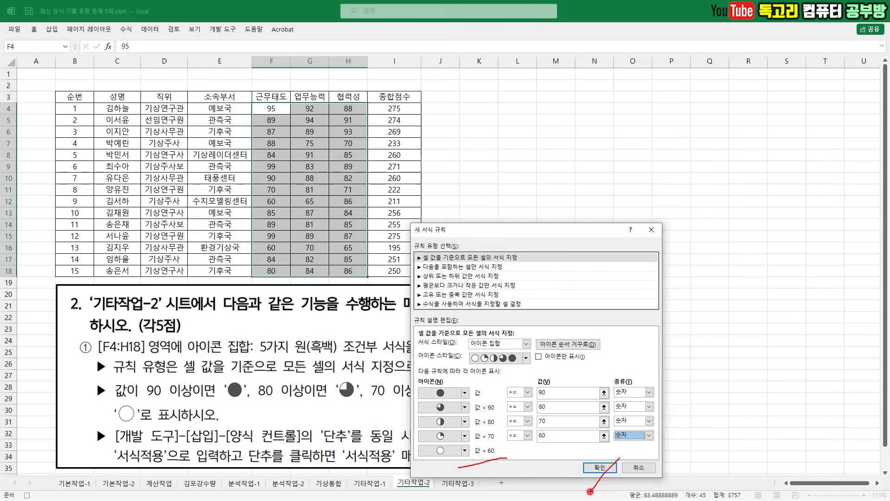
click(600, 467)
click(506, 169)
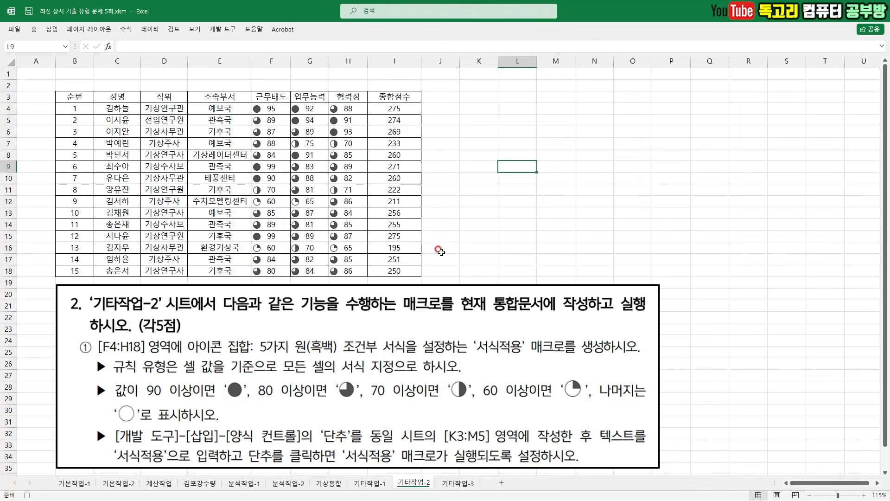
- Stop recording the 서식적용 macro
click(209, 30)
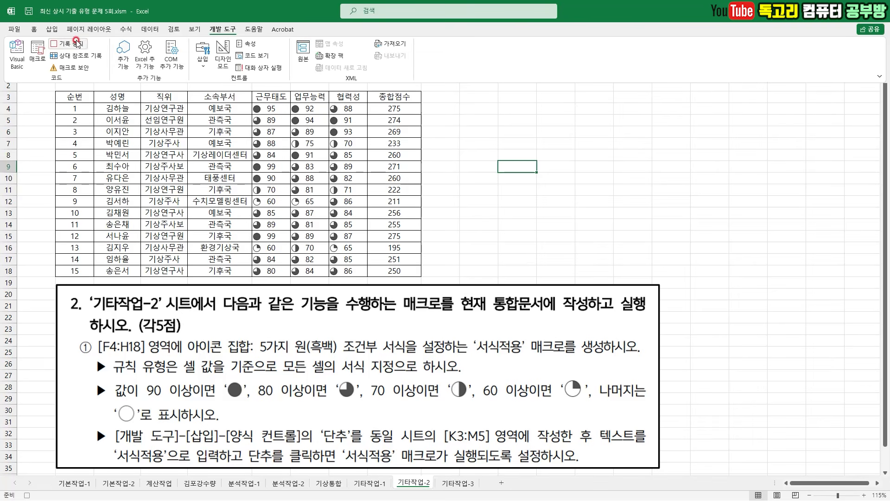
drag(101, 39, 67, 69)
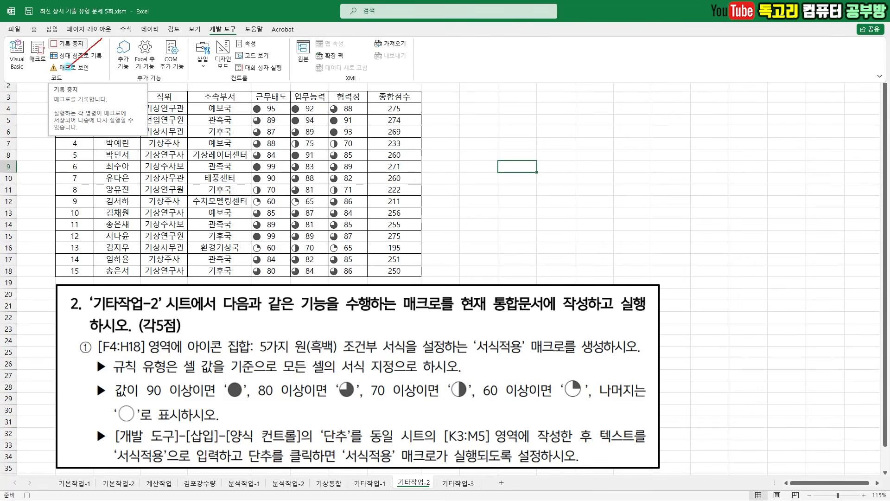
click(82, 45)
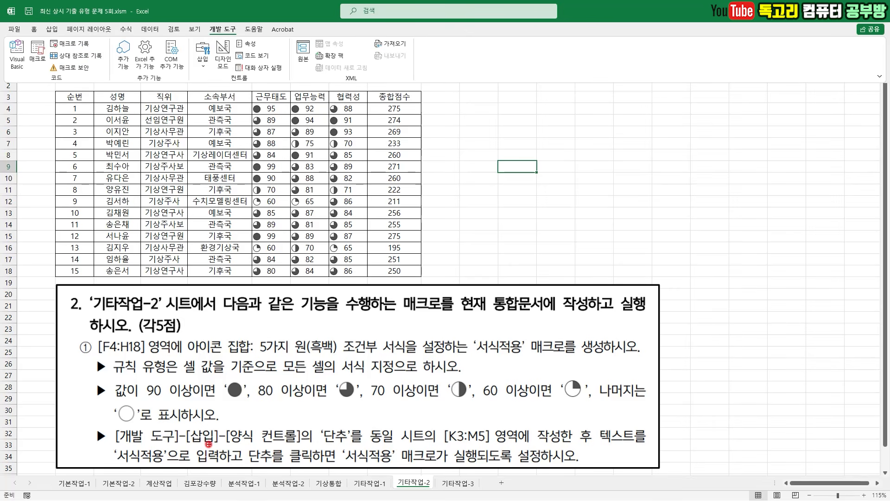
- Insert a form control button covering K3:M5 and assign the 서식적용 macro to it
drag(153, 444, 265, 434)
mouse_move(356, 445)
mouse_down()
mouse_move(307, 452)
mouse_move(381, 418)
mouse_move(373, 442)
mouse_up()
drag(438, 448, 505, 447)
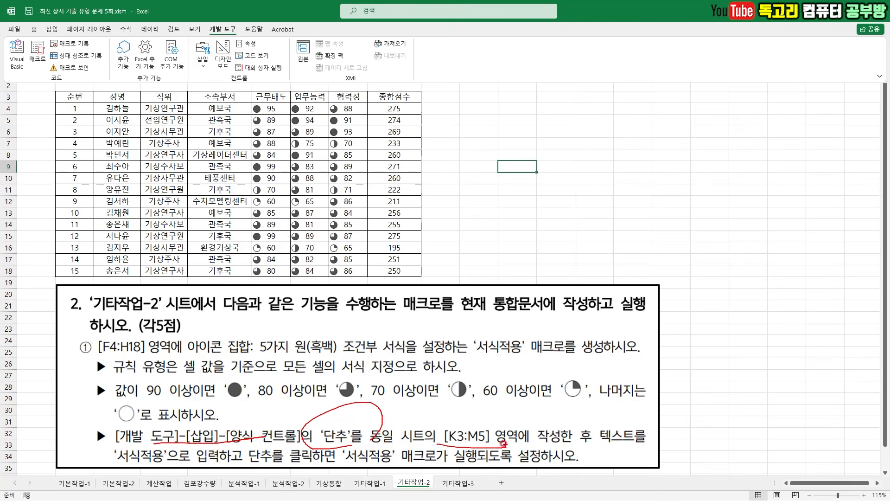
drag(187, 447, 135, 476)
key(Escape)
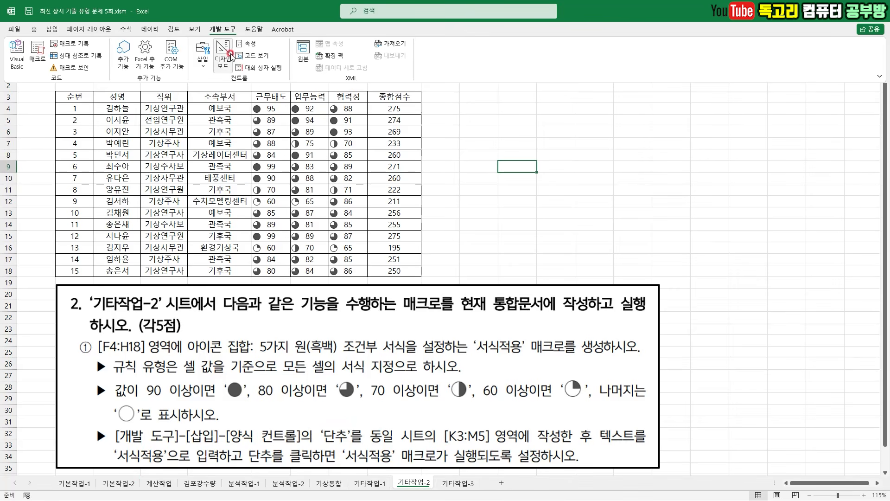
click(205, 63)
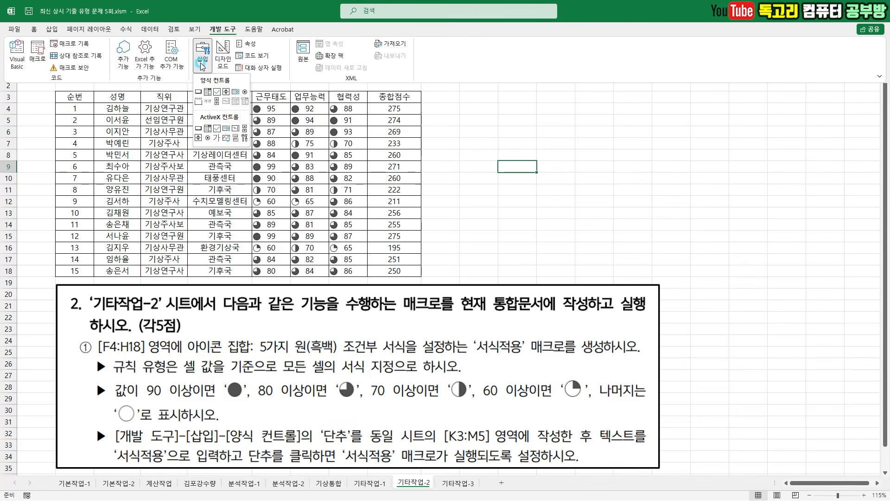
click(198, 94)
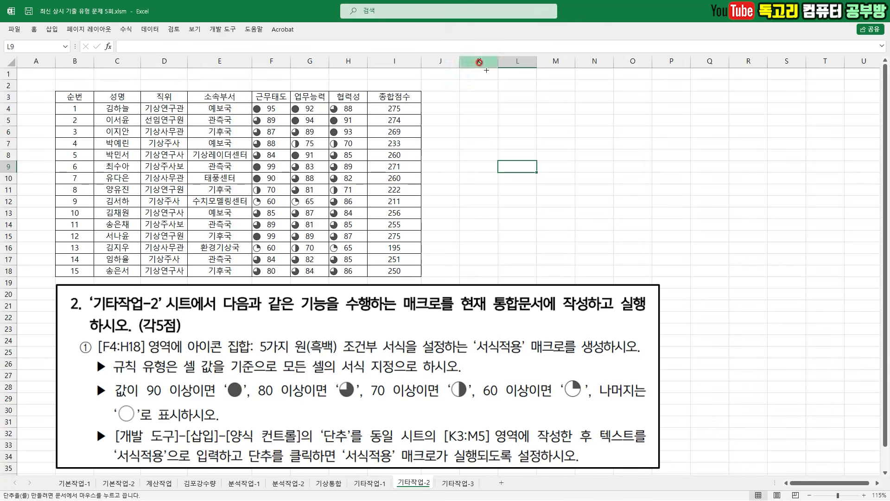
key(alt)
drag(460, 92, 568, 130)
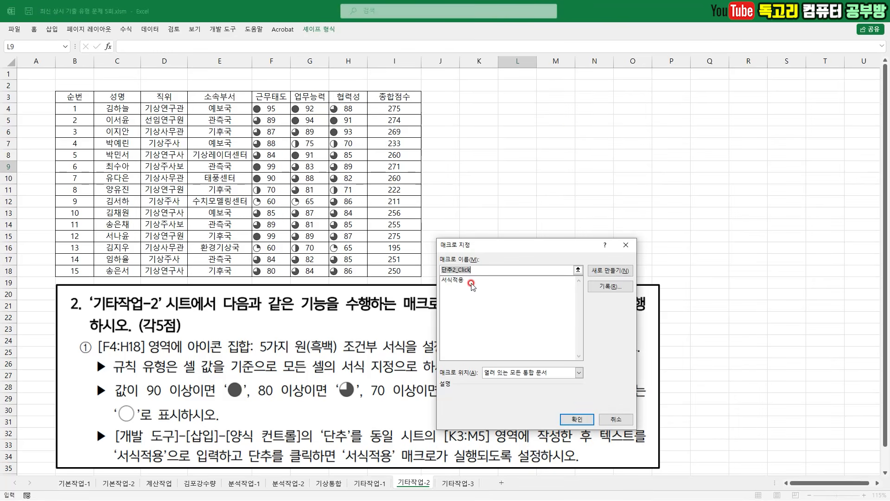
click(472, 282)
click(585, 420)
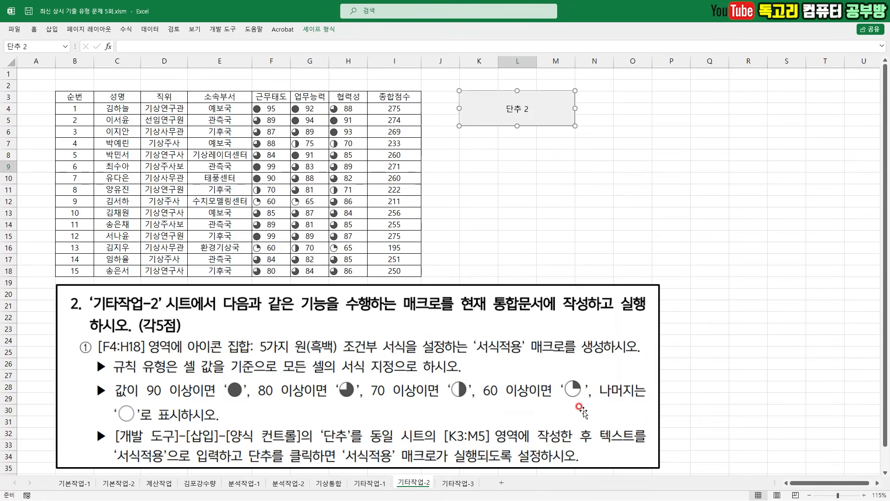
- Label the new button 서식적용 and deselect it
text(서식적용)
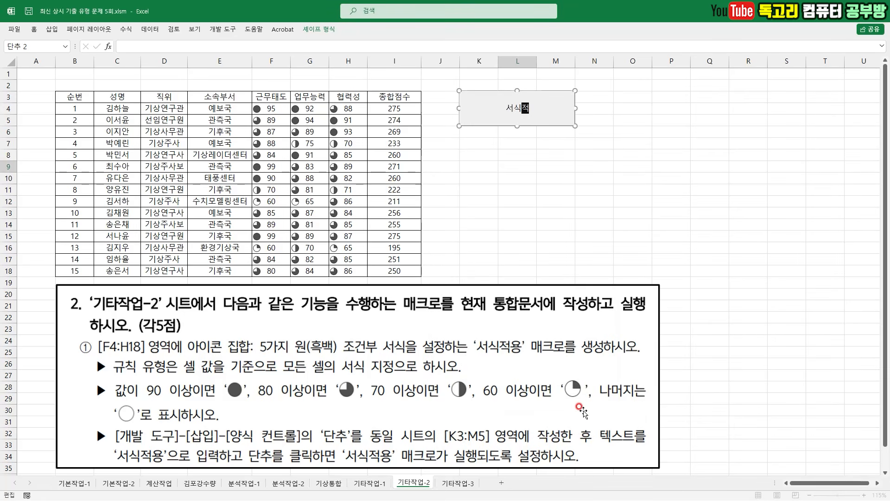
click(549, 176)
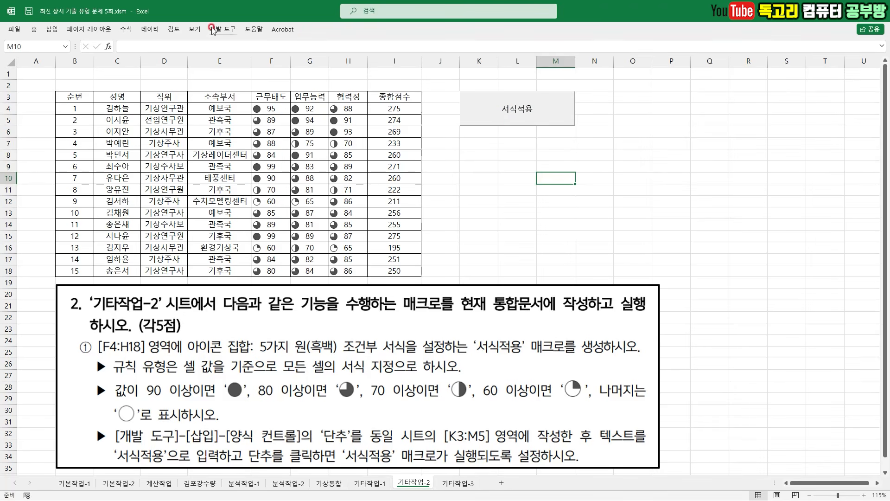
- Clear the conditional formatting rules from the selected range F4:H18
drag(259, 109, 363, 272)
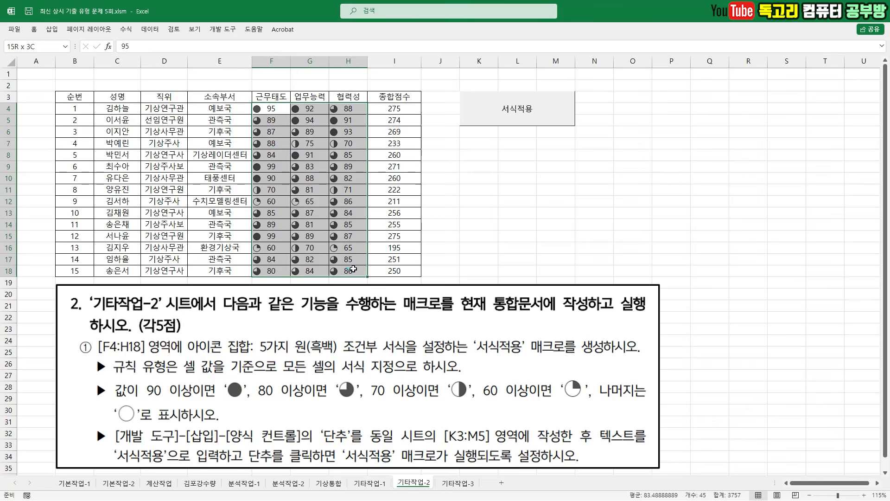
click(34, 29)
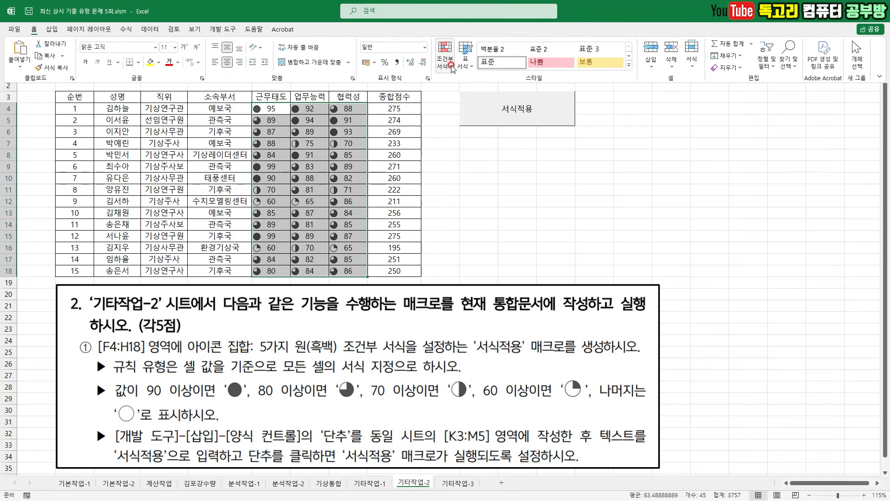
click(445, 59)
mouse_move(495, 209)
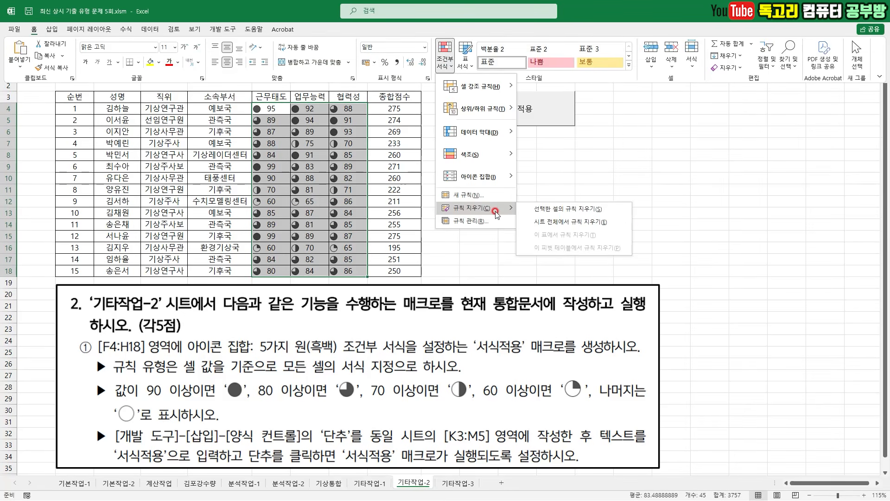
click(588, 210)
- Run the 서식적용 macro from its button to reapply the icon set to F4:H18
click(580, 201)
drag(579, 180, 631, 168)
mouse_move(563, 126)
mouse_down()
mouse_move(555, 111)
mouse_move(531, 142)
mouse_up()
mouse_move(282, 113)
mouse_down()
mouse_move(320, 215)
mouse_move(331, 219)
mouse_move(314, 216)
mouse_up()
click(471, 117)
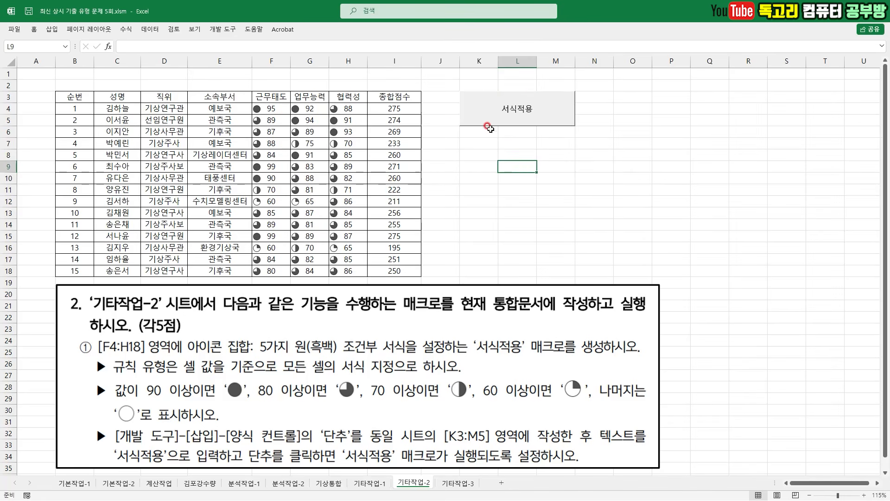
click(584, 157)
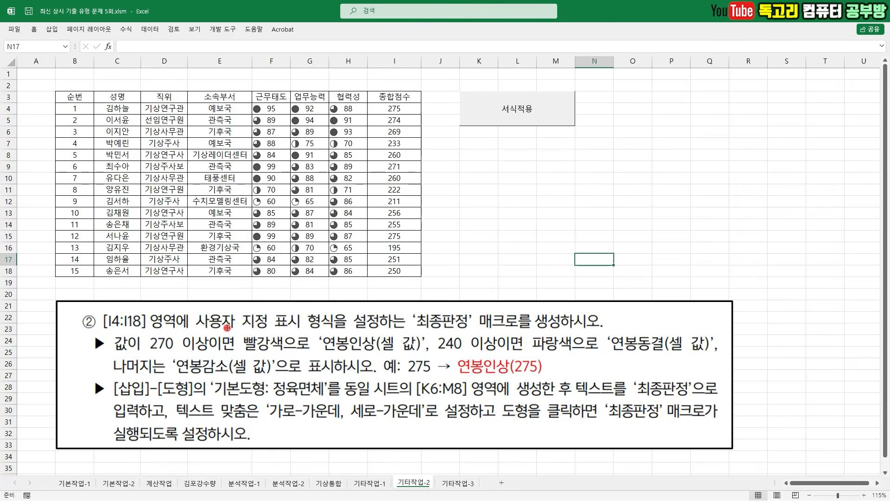
- Read the task ② instructions for the 최종판정 macro's target range, value conditions, colors and display texts
drag(103, 332, 142, 332)
drag(196, 332, 302, 332)
drag(420, 332, 466, 331)
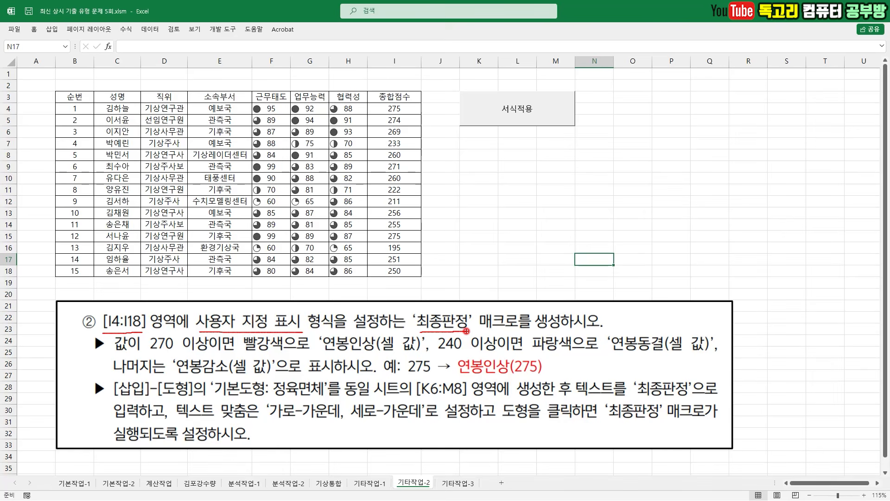
drag(148, 354, 705, 357)
key(e)
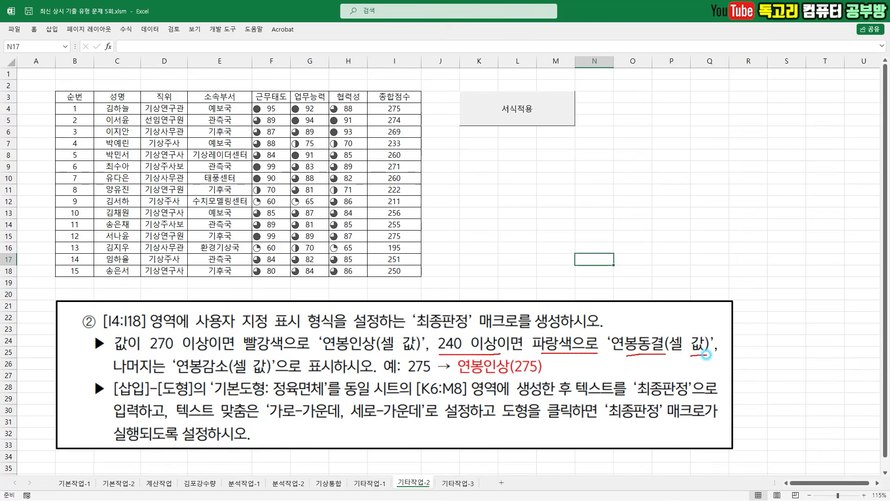
drag(148, 381, 241, 381)
mouse_move(409, 379)
mouse_down()
mouse_move(415, 346)
mouse_move(424, 377)
mouse_move(418, 381)
mouse_move(542, 372)
mouse_up()
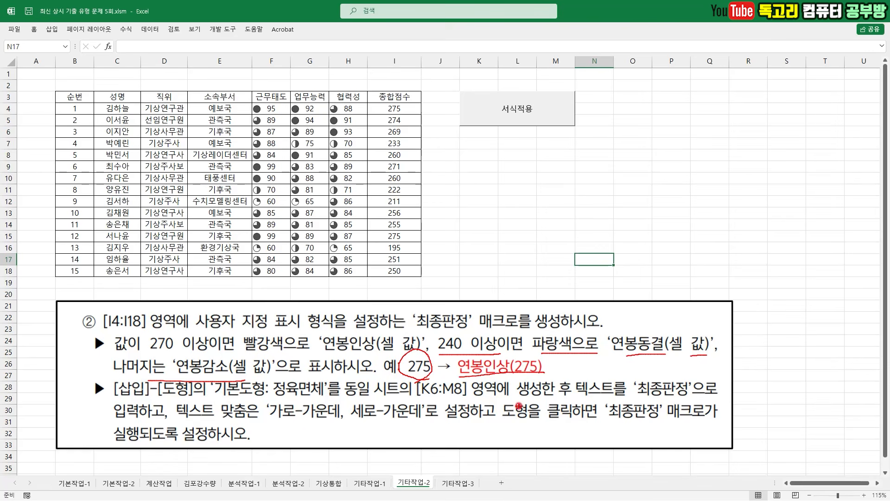
key(Escape)
- Start recording a macro named 최종판정 in the current workbook
click(556, 236)
click(228, 29)
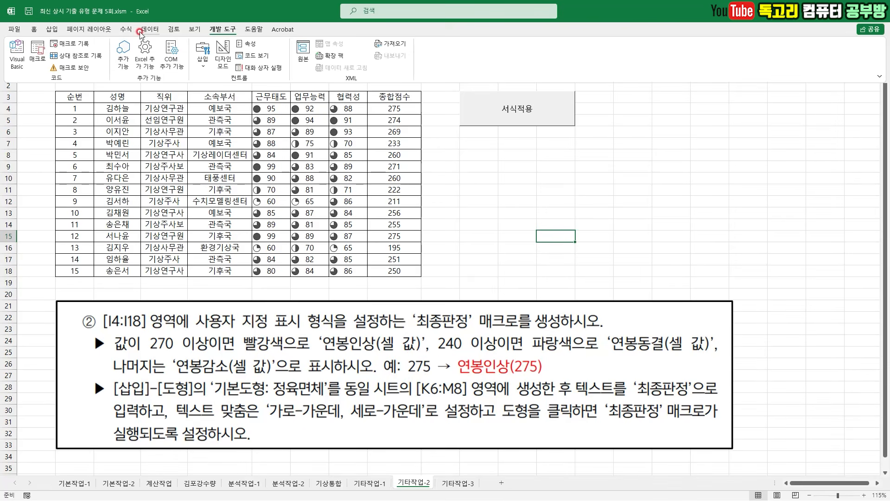
click(74, 47)
text(최)
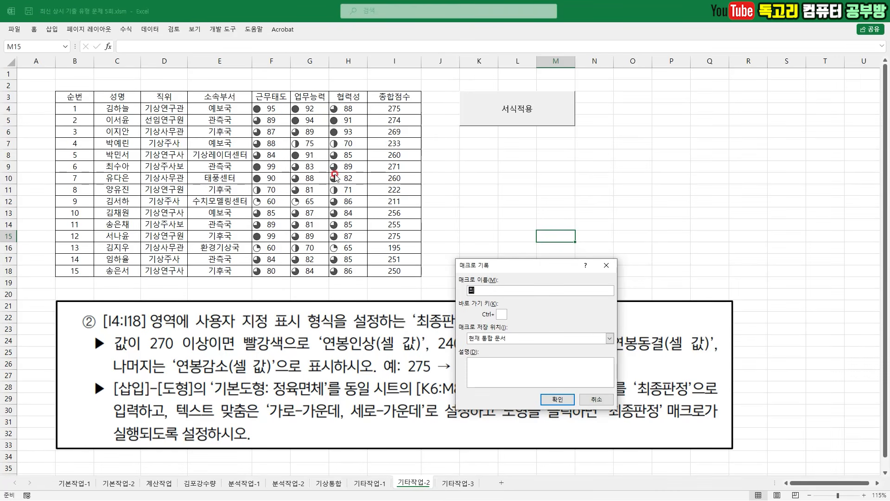
text(종판정)
click(557, 398)
- Begin a custom number format for I4:I18 with the section [빨강][>=270]연봉인상(0);
drag(395, 109, 399, 271)
right_click(396, 257)
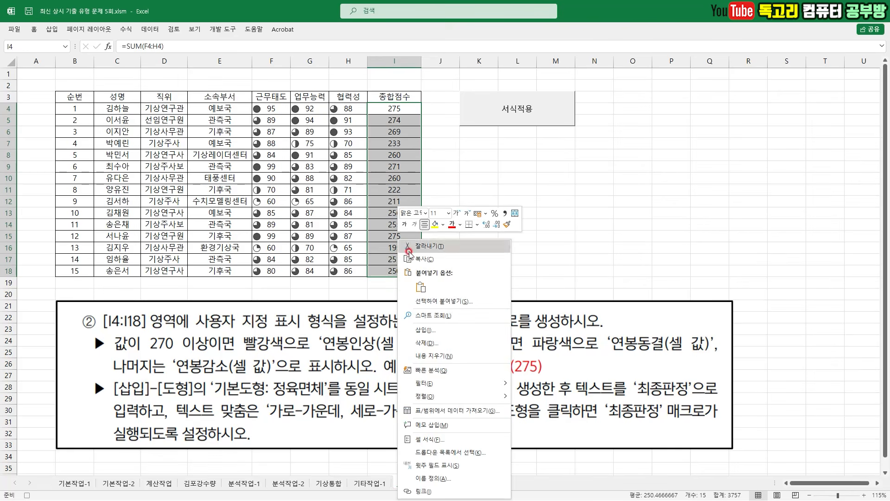
click(476, 439)
click(475, 269)
click(507, 219)
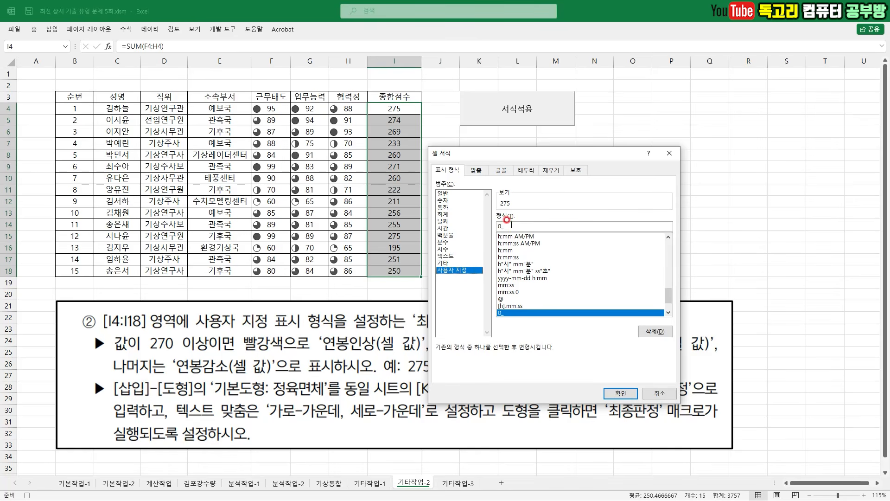
click(531, 227)
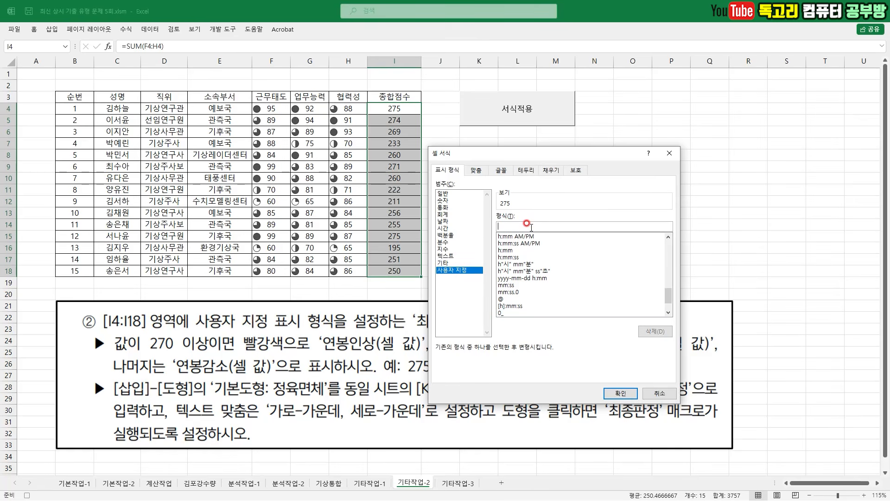
text([)
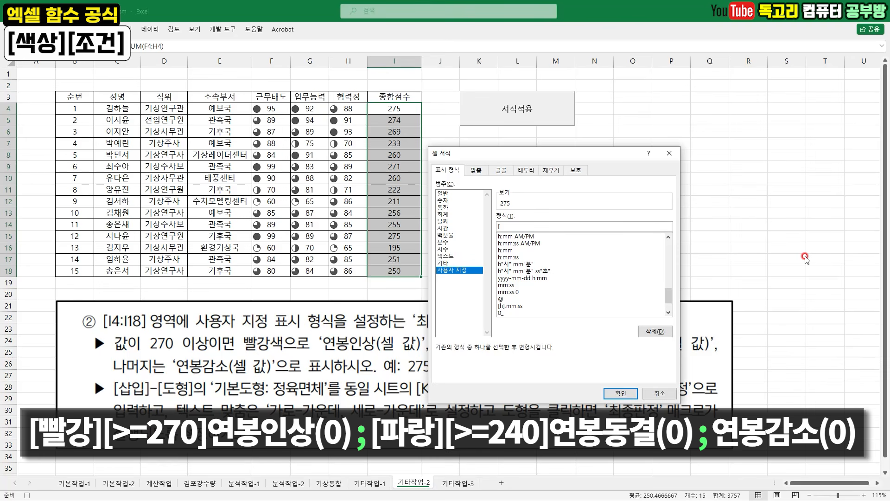
text(빨)
text(강])
text([>=)
text(인ㅅ)
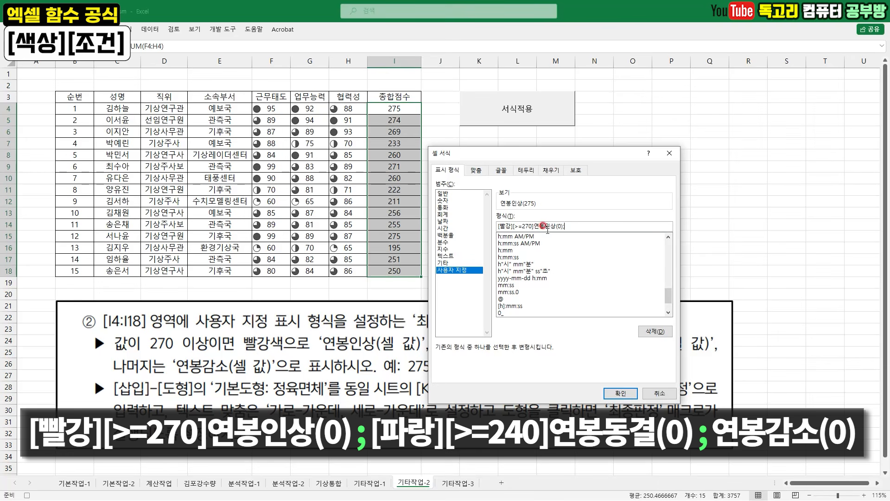
- Complete the custom format with [파랑][>=240]연봉동결(0);연봉감소(0) and apply it to I4:I18
click(610, 225)
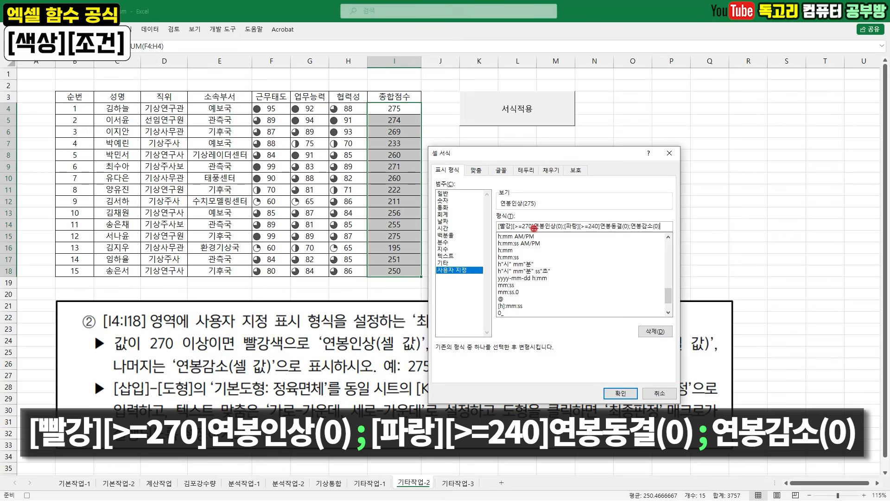
mouse_move(502, 233)
mouse_down()
mouse_move(631, 238)
mouse_move(618, 238)
mouse_up()
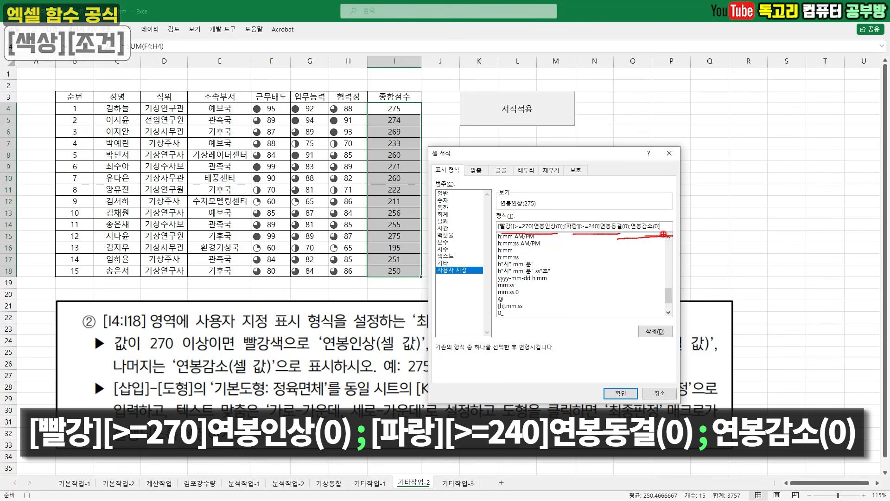
drag(653, 365, 602, 437)
key(Escape)
click(626, 393)
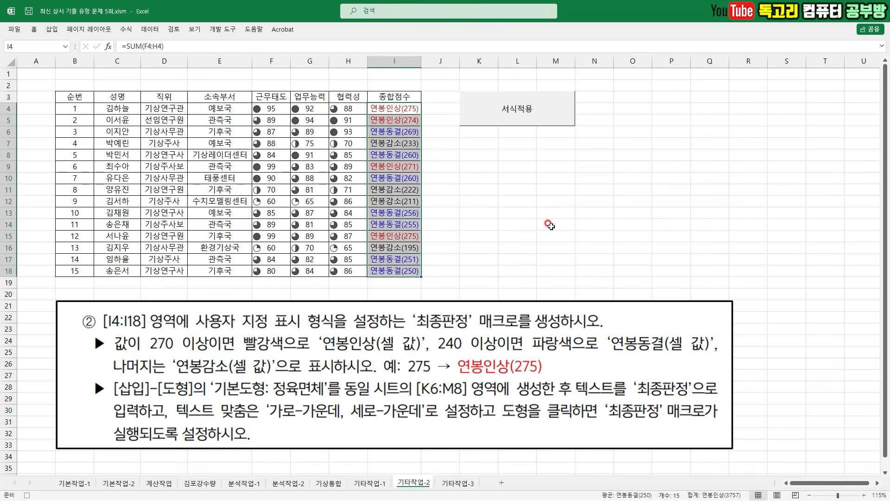
- Deselect the range and stop recording the 최종판정 macro
click(518, 223)
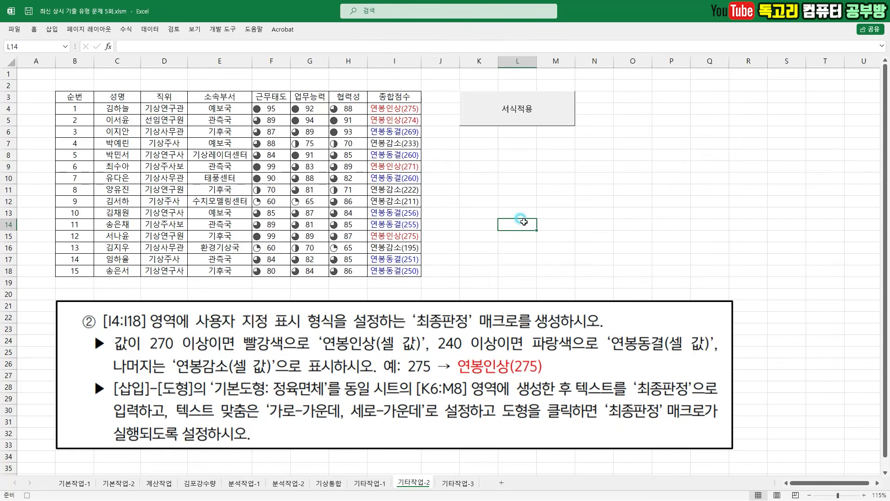
click(222, 29)
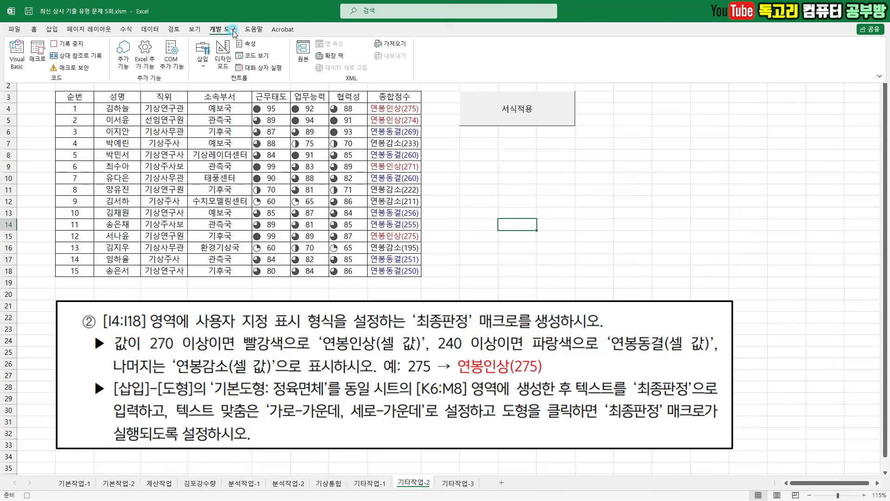
click(73, 44)
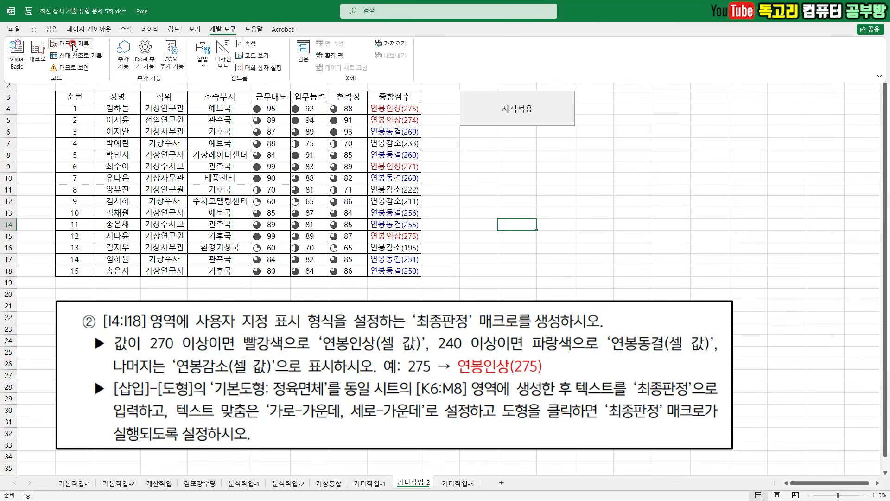
- Draw a 정육면체 basic shape fitted exactly to cells K6:M8
drag(269, 398, 326, 399)
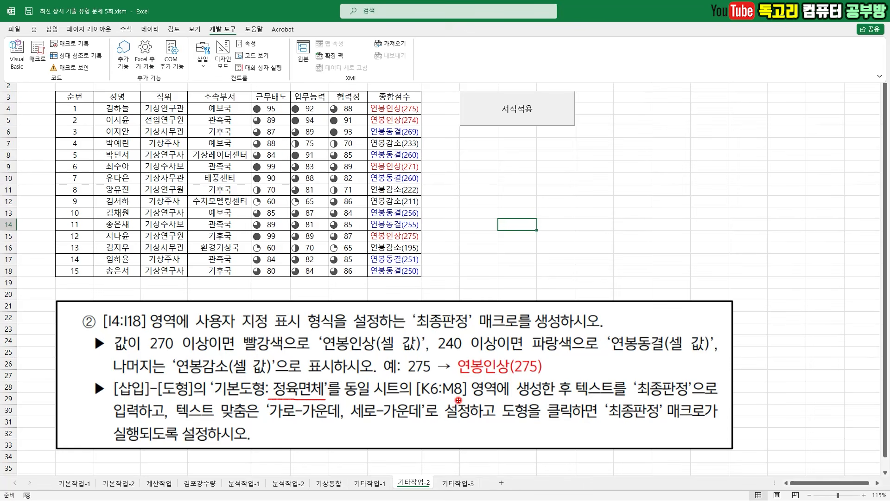
drag(426, 399, 468, 399)
drag(638, 397, 703, 399)
drag(268, 423, 425, 424)
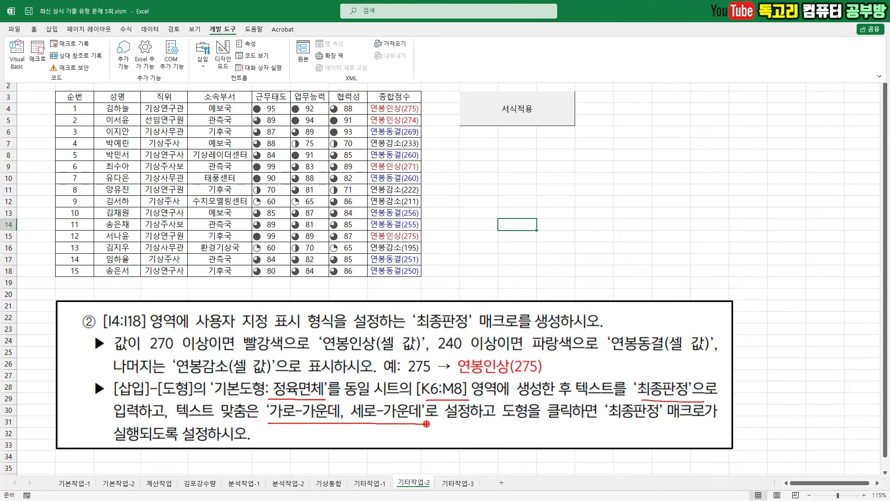
click(52, 29)
click(118, 52)
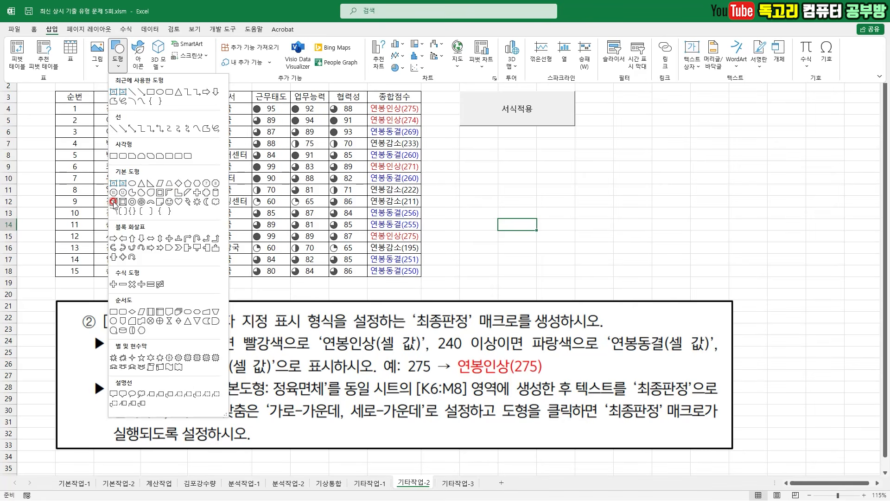
click(112, 201)
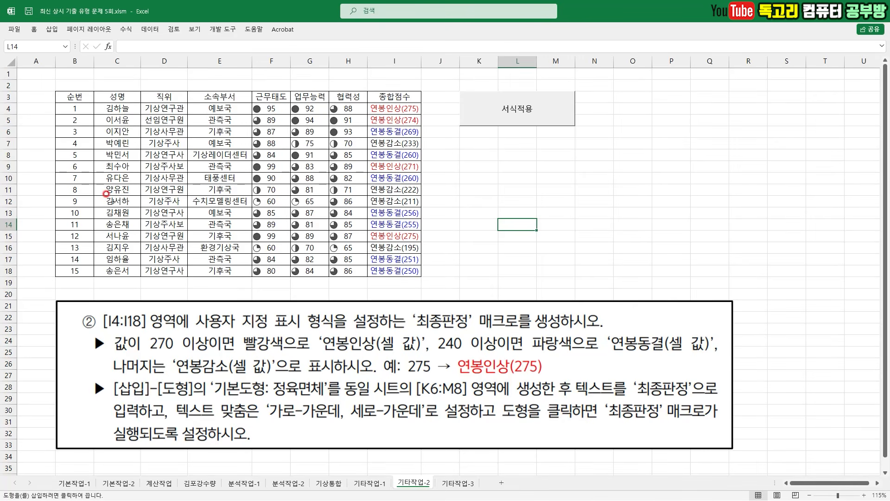
key(alt)
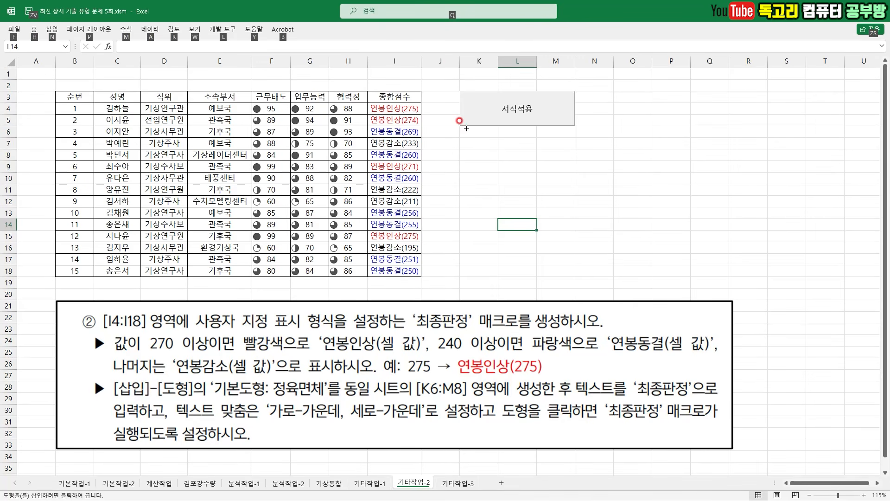
drag(464, 125, 567, 160)
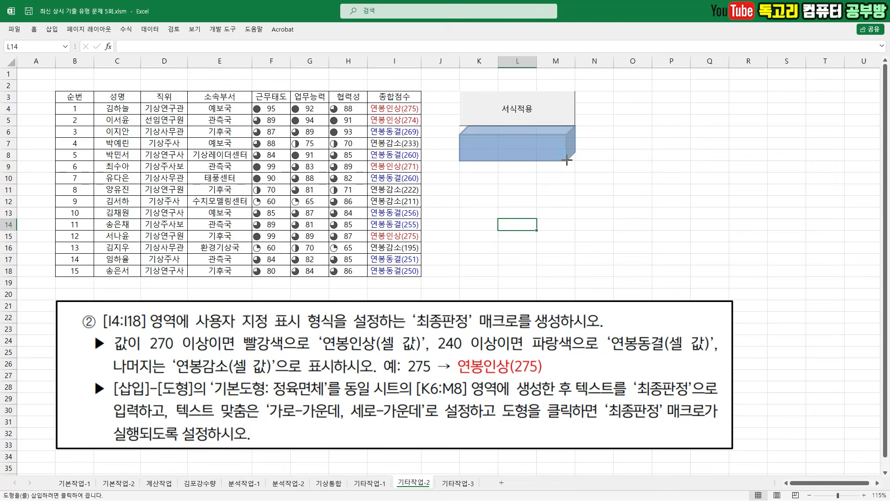
drag(567, 160, 567, 160)
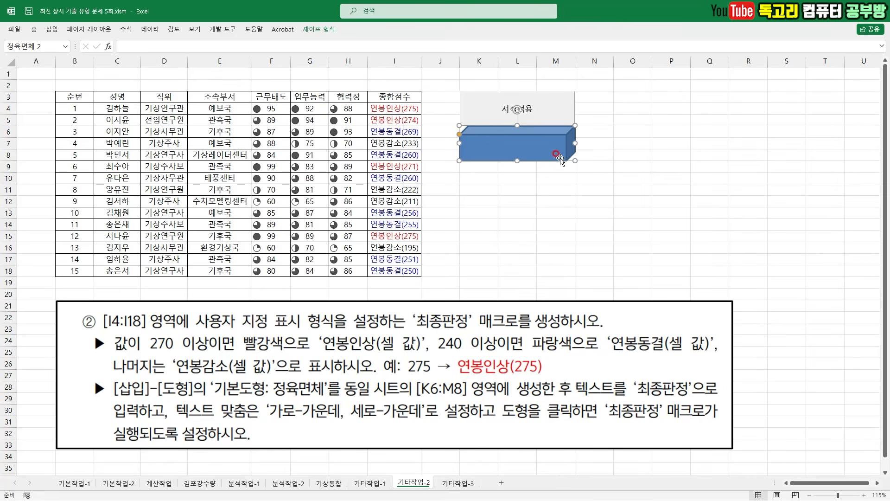
- Enter the text 최종판정 in the cube and center it horizontally and vertically
text(최종판정)
click(34, 29)
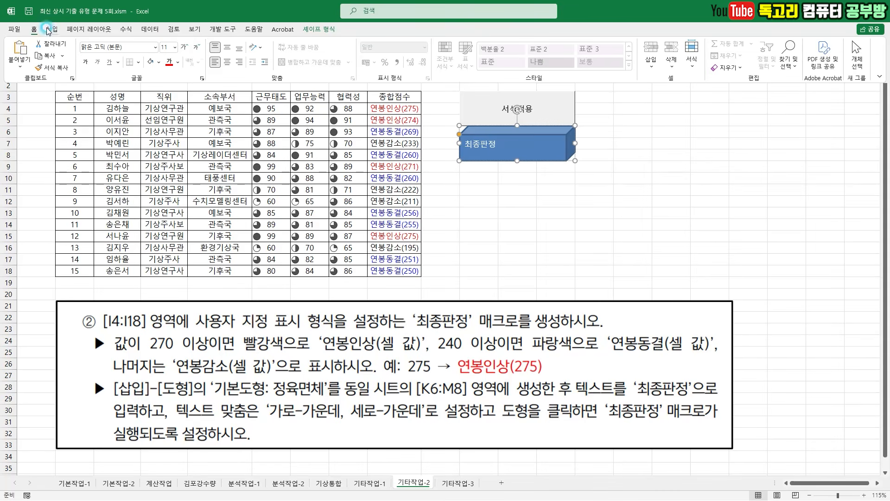
click(228, 62)
click(227, 47)
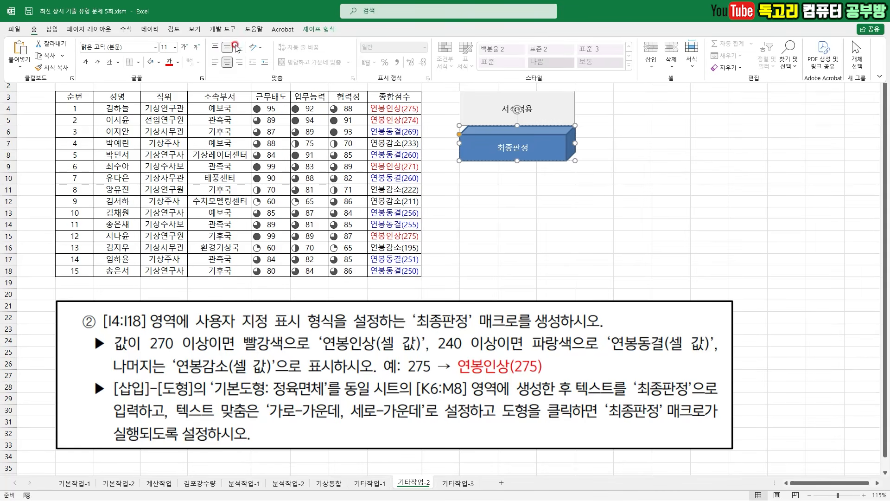
- Assign the 최종판정 macro to the cube shape and deselect it
right_click(553, 157)
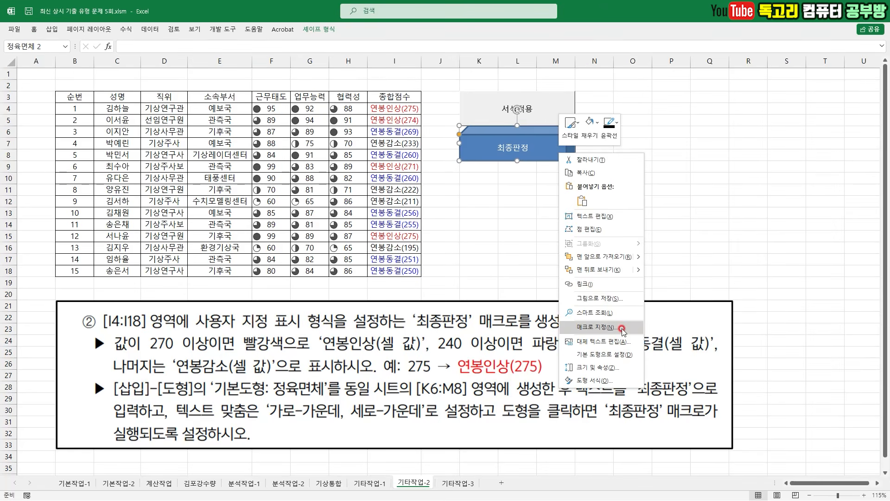
click(622, 330)
click(546, 275)
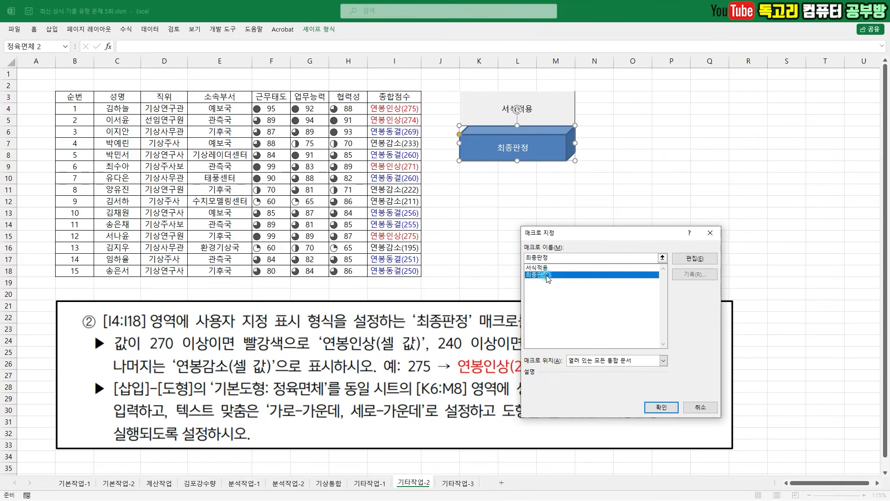
click(659, 407)
click(620, 235)
- Reset the 종합점수 cells I4:I18 to the General (일반) number format
drag(418, 109, 394, 270)
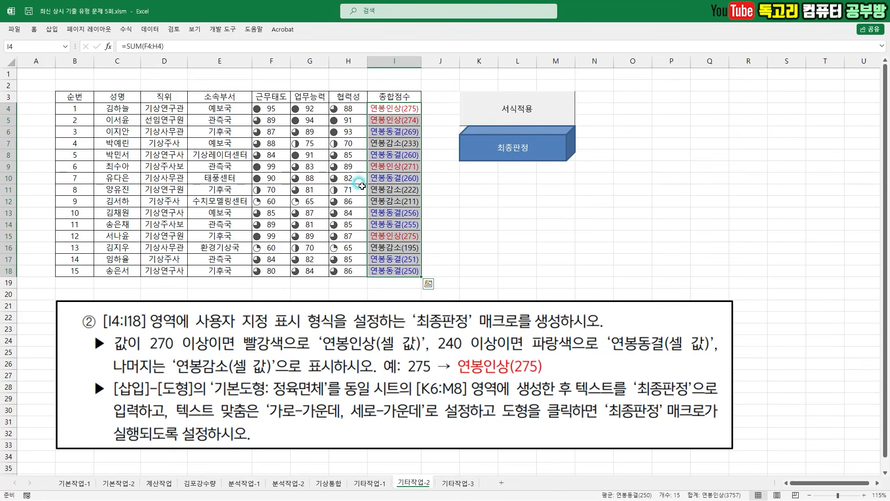
click(34, 29)
click(411, 43)
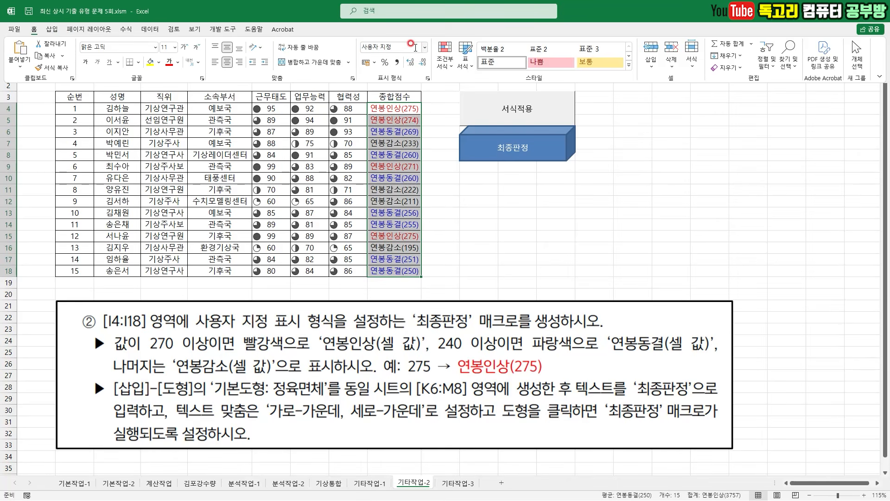
click(424, 47)
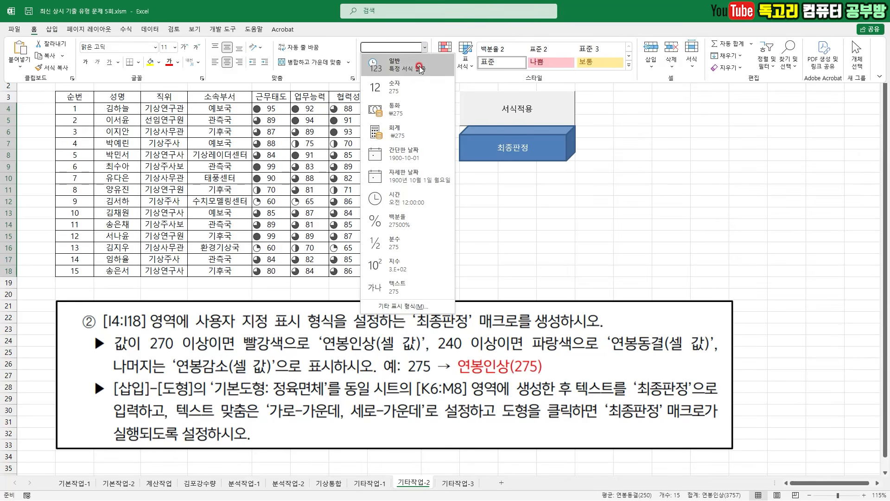
click(415, 67)
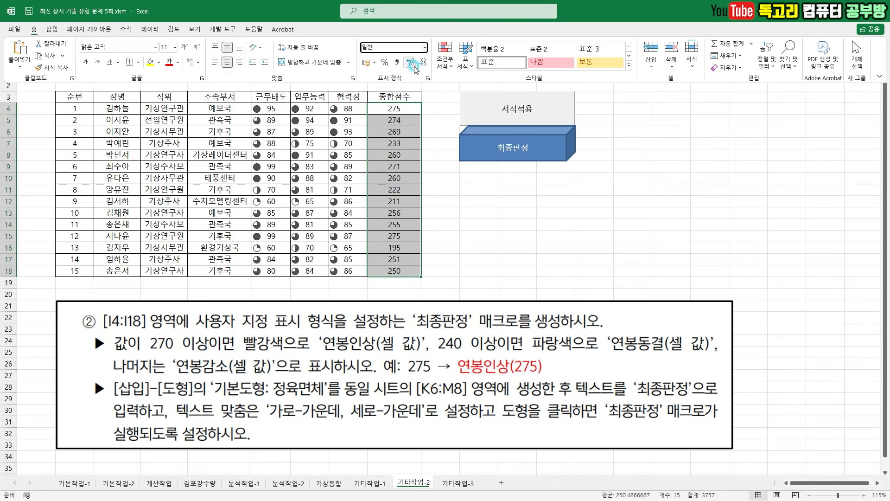
- Run the 최종판정 macro from its cube shape to reapply the custom number format
mouse_move(536, 198)
mouse_down()
mouse_move(557, 232)
mouse_move(588, 193)
mouse_up()
mouse_move(544, 162)
mouse_down()
mouse_move(504, 158)
mouse_move(531, 171)
mouse_up()
click(536, 149)
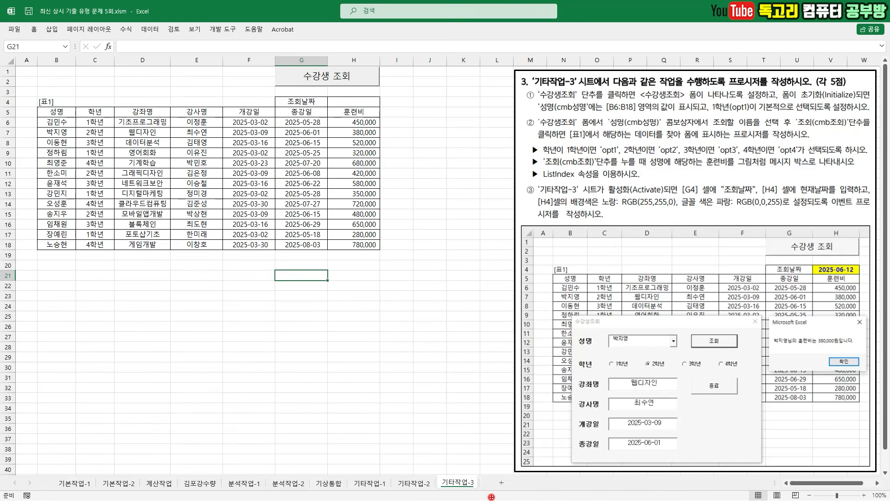
- On the 기타작업-3 sheet, read task ①'s requirements for the 수강생조회 button, form initialization, cmb성명 list and default option
mouse_move(445, 468)
mouse_down()
mouse_move(457, 480)
mouse_move(473, 454)
mouse_up()
drag(706, 85, 775, 85)
key(e)
drag(542, 108, 685, 101)
drag(807, 99, 872, 97)
drag(543, 115, 649, 114)
drag(711, 113, 814, 114)
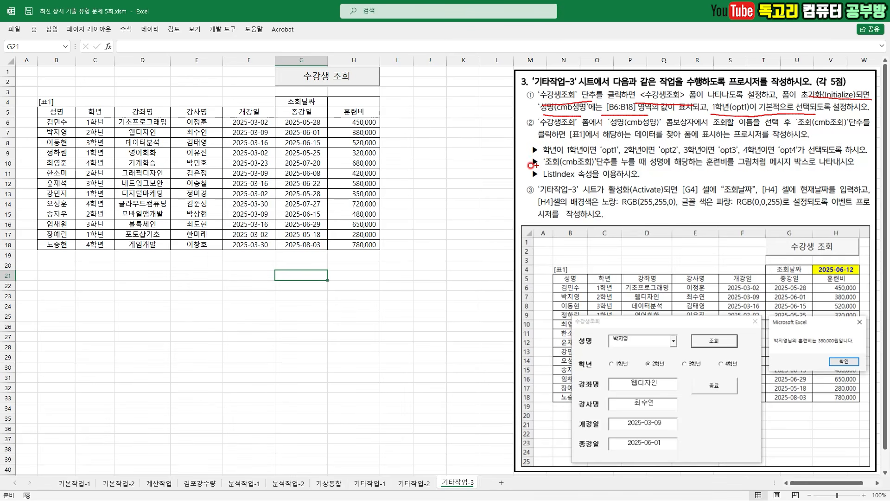
- Turn on design mode and open the click event procedure of the 수강생 조회 command button
click(408, 184)
click(237, 31)
click(226, 56)
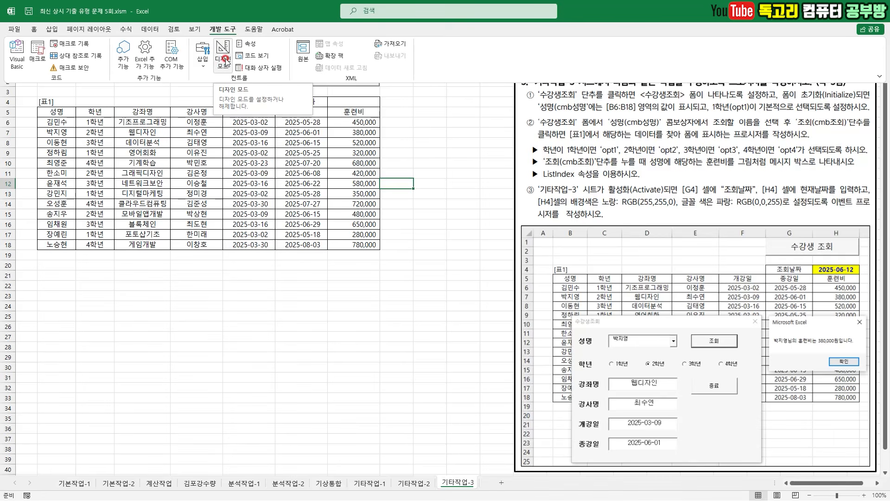
click(311, 92)
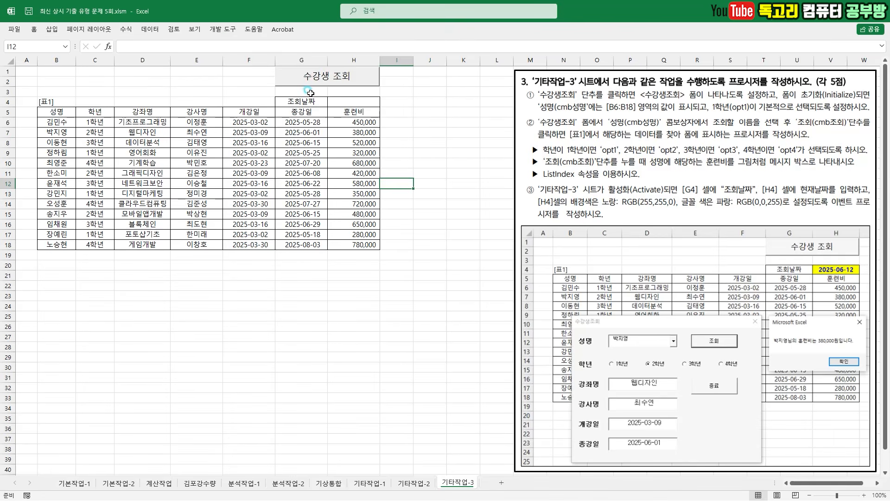
click(318, 78)
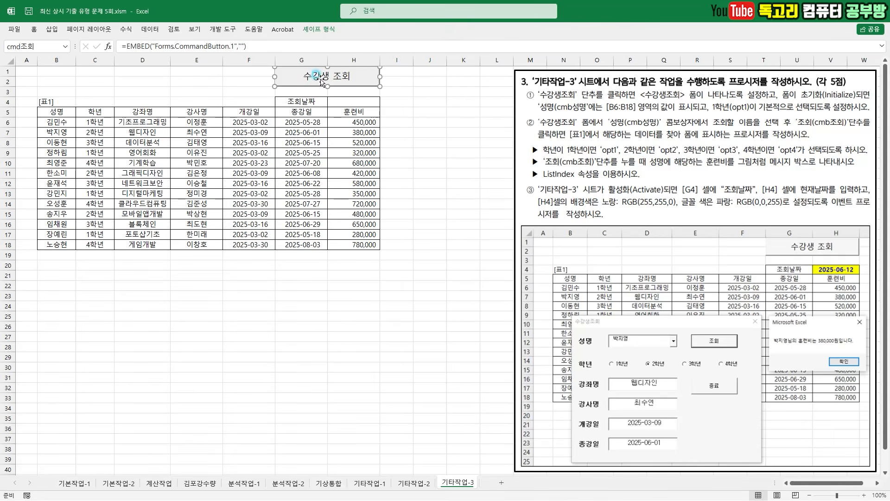
double_click(356, 78)
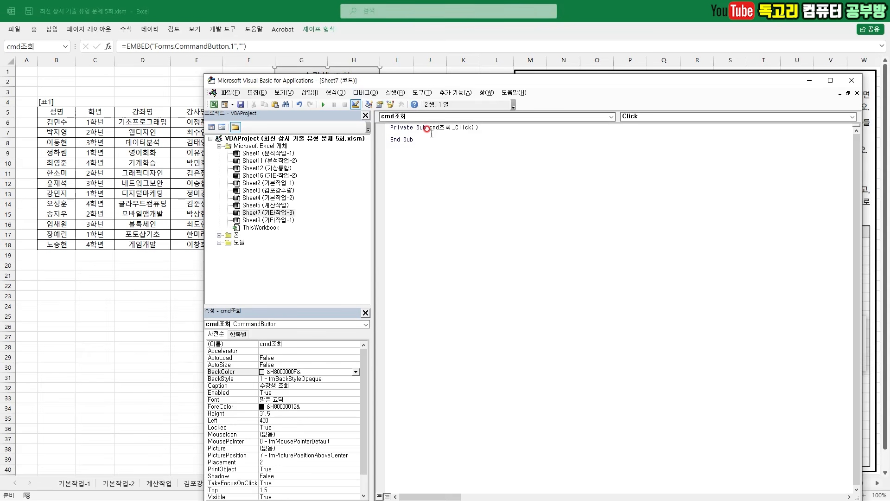
- Add the statement 수강생조회.Show to the cmd조회_Click procedure
drag(601, 89, 630, 147)
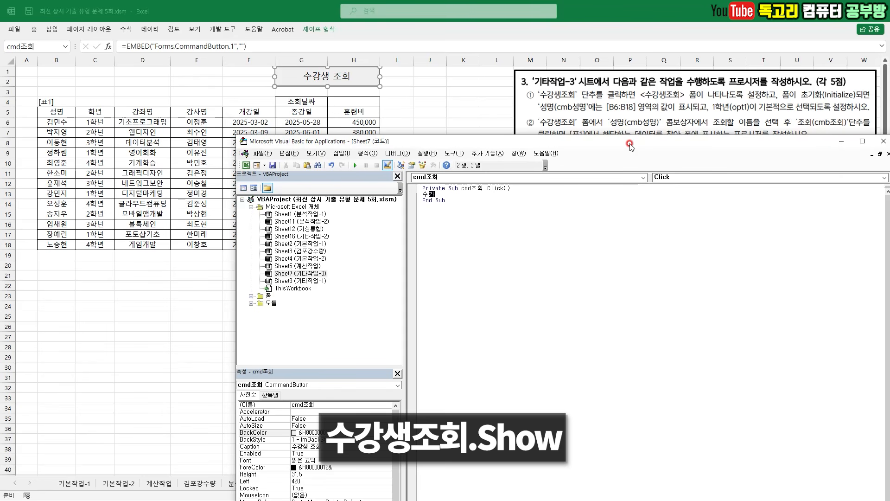
text(수강생조회.sh)
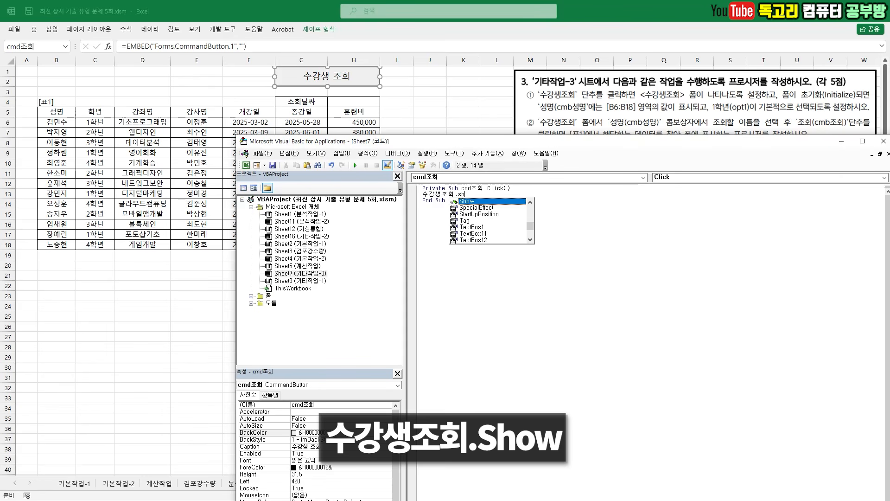
key(Return)
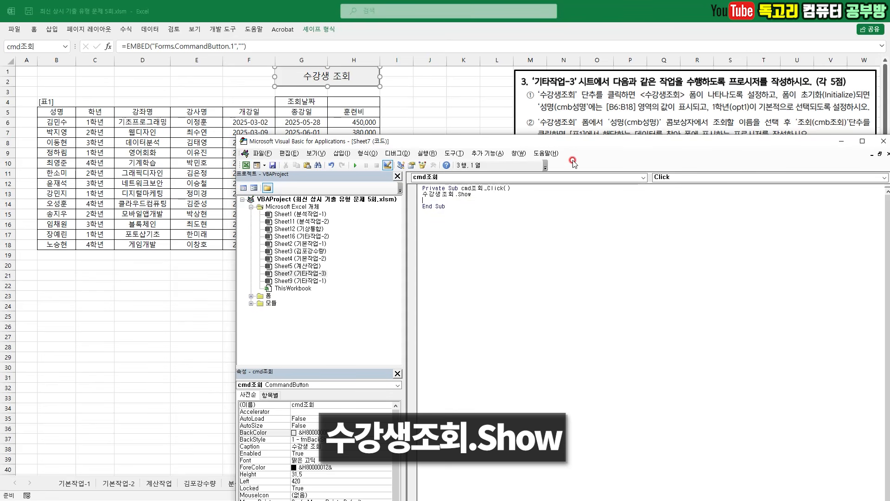
- Expand the project's forms (폼) folder and open the 수강생조회 user form in the designer
click(251, 296)
key(ctrl+2)
mouse_move(247, 299)
mouse_down()
mouse_move(309, 310)
mouse_move(280, 291)
mouse_move(278, 313)
mouse_up()
right_click(282, 308)
double_click(284, 303)
key(ctrl+2)
drag(581, 284, 572, 304)
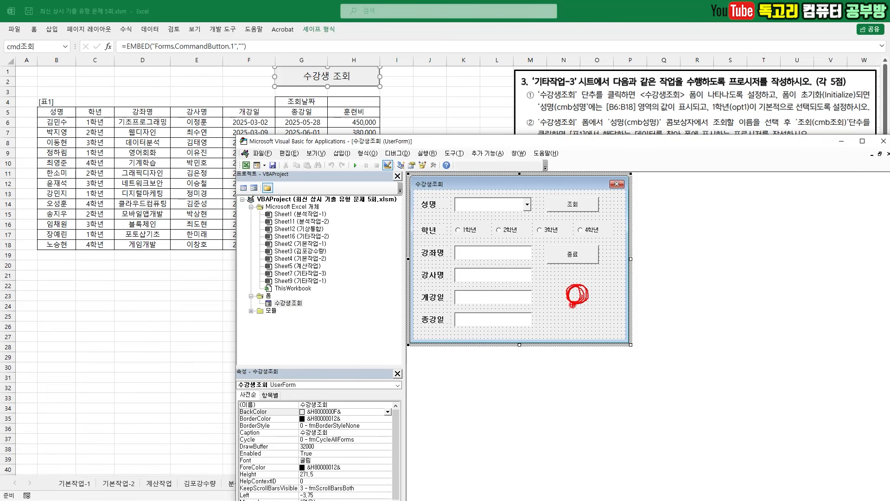
- Open the 수강생조회 form's code and create its UserForm_Initialize event procedure
right_click(575, 299)
double_click(576, 297)
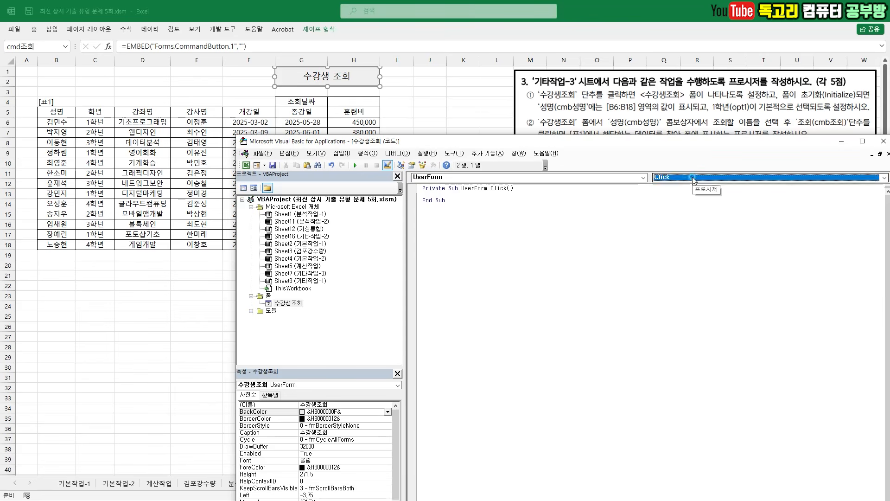
click(692, 177)
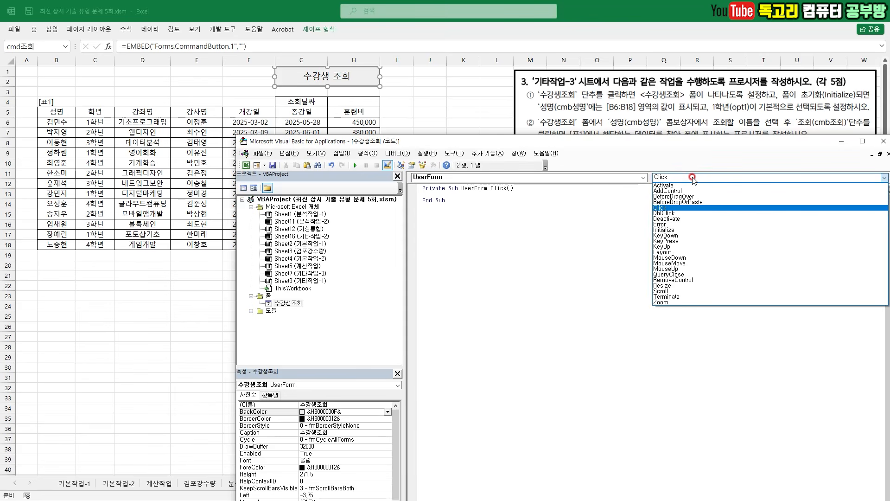
click(683, 231)
drag(652, 146, 629, 138)
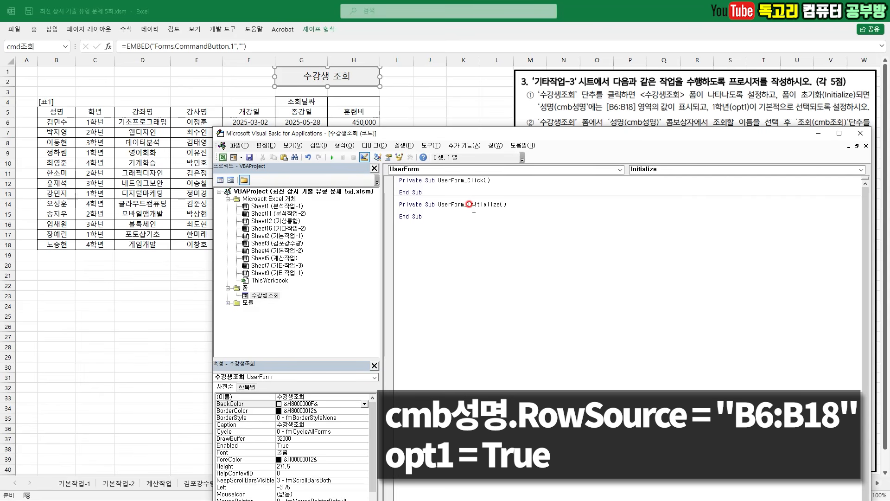
- In UserForm_Initialize, enter cmb성명.RowSource = "B6:B18" and opt1 = True on separate lines
text(cmb성명.)
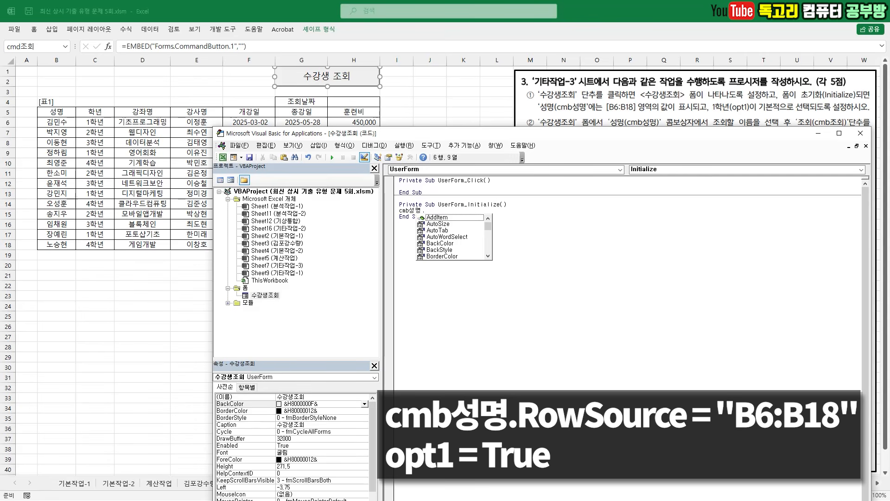
text(ro)
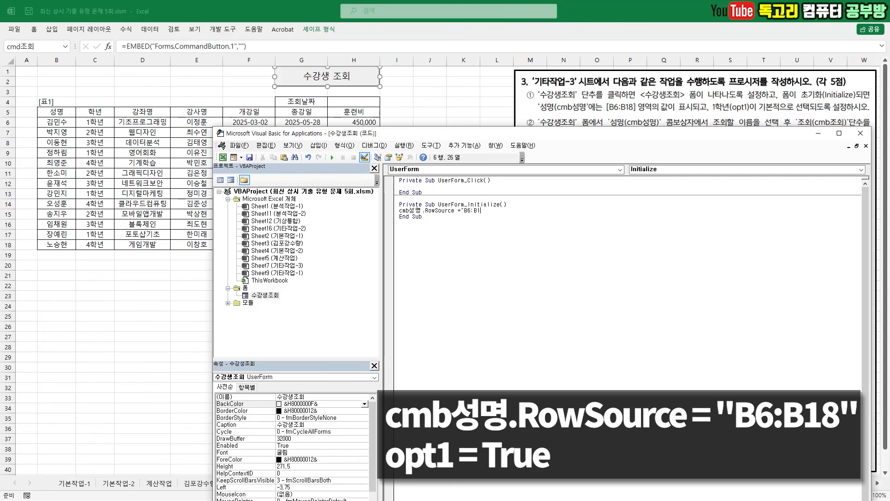
key(Return)
key(Return)
drag(394, 208, 431, 228)
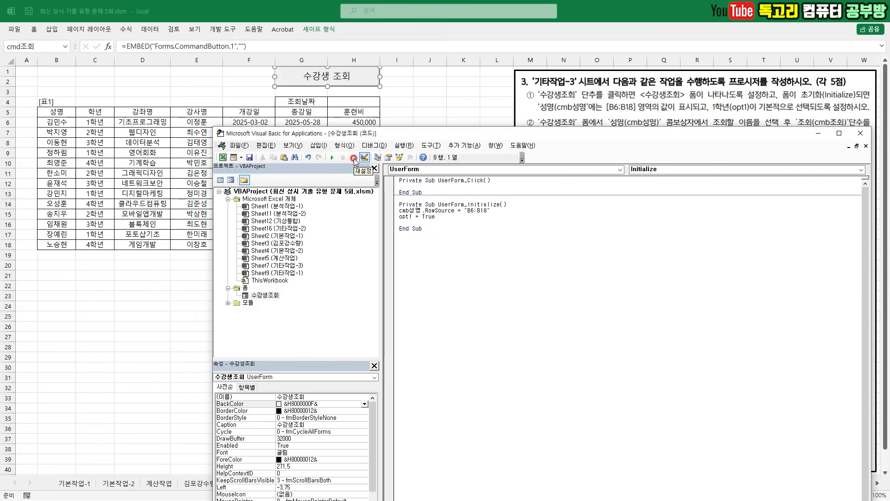
- Return to the 기타작업-3 worksheet and turn off design mode
mouse_move(355, 167)
mouse_down()
mouse_move(344, 160)
mouse_move(360, 152)
mouse_up()
drag(465, 214, 461, 235)
drag(229, 165, 214, 159)
key(Escape)
click(223, 158)
click(360, 76)
click(395, 101)
click(215, 29)
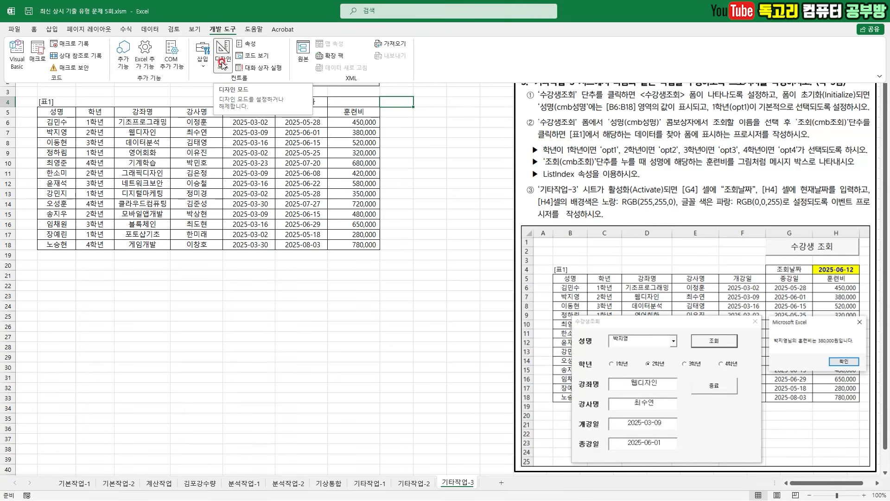
click(220, 59)
click(405, 142)
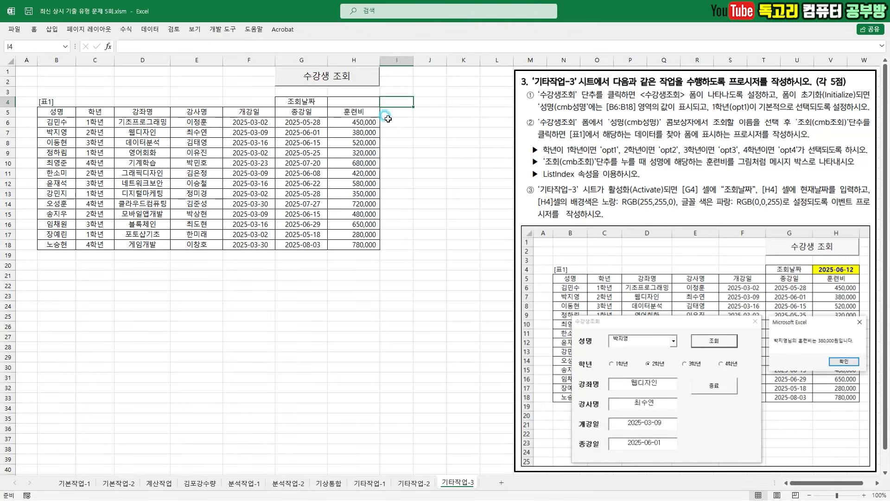
- Test the 수강생조회 form from the sheet button by choosing the third student in the 성명 list, and close it
click(355, 78)
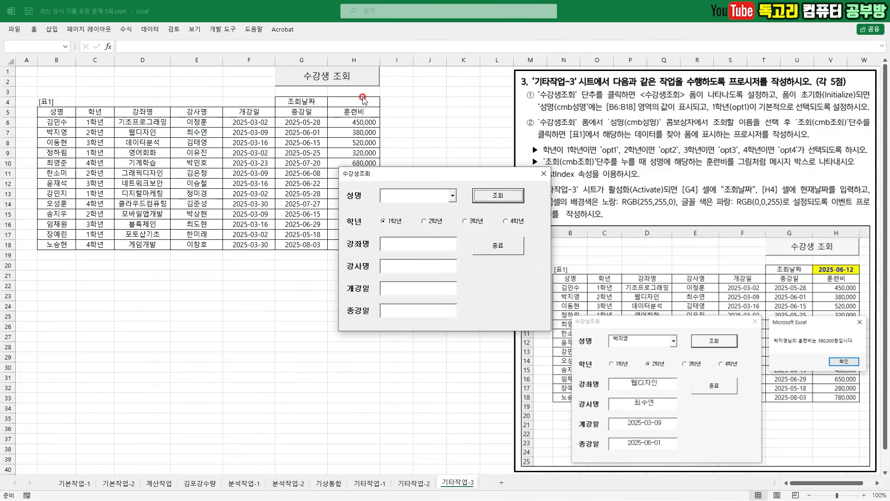
drag(373, 226, 404, 226)
drag(454, 208, 452, 170)
click(439, 197)
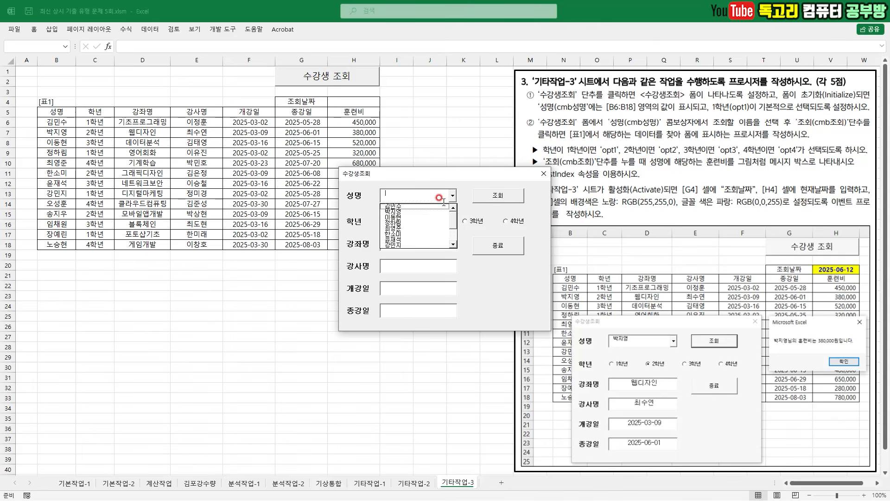
click(426, 216)
drag(431, 178, 397, 207)
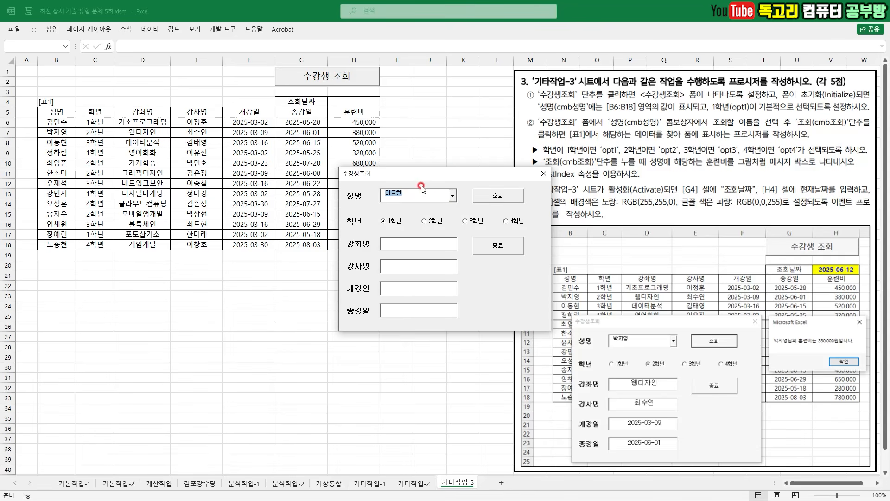
drag(428, 181, 402, 209)
mouse_move(491, 214)
mouse_down()
mouse_move(520, 197)
mouse_move(484, 230)
mouse_up()
drag(139, 143, 348, 147)
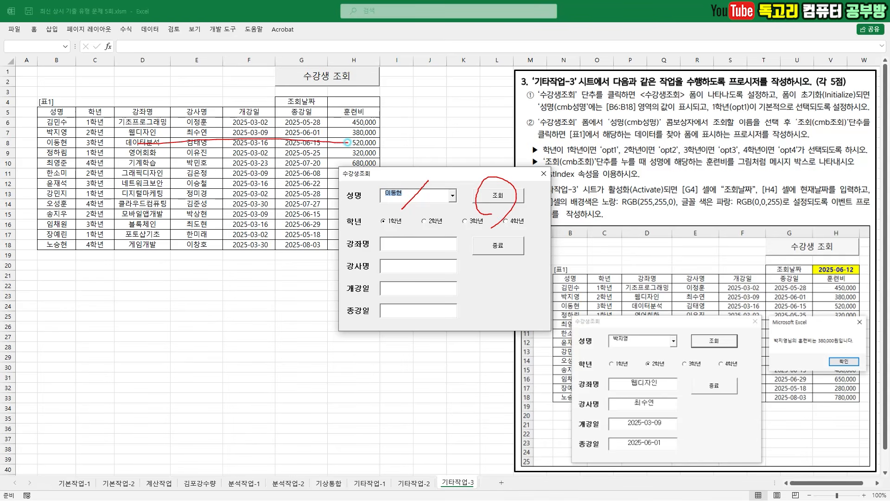
drag(407, 244, 414, 316)
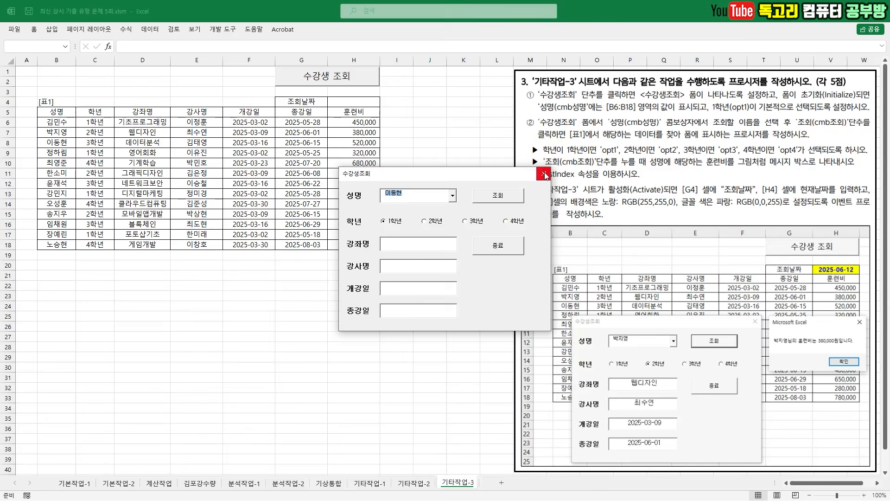
click(544, 174)
- Reopen the Visual Basic editor with the 수강생조회 form and read task ②'s requirements and example for the cmb조회 button
click(224, 29)
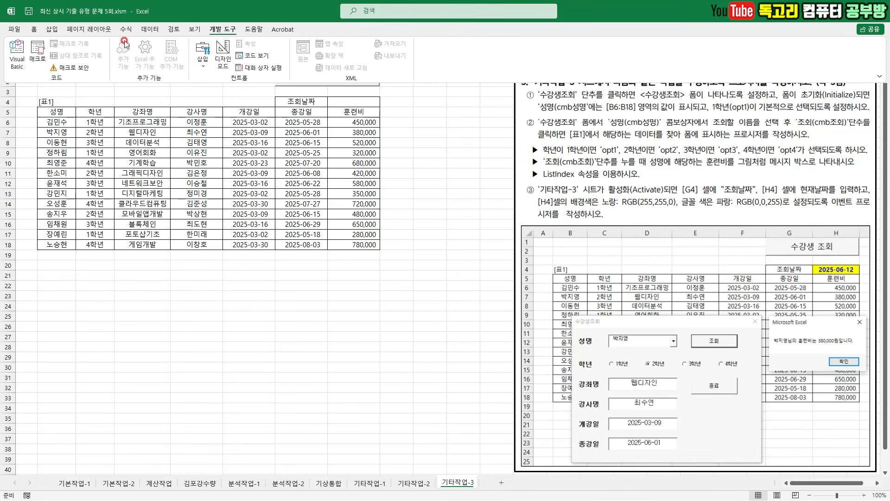
click(23, 61)
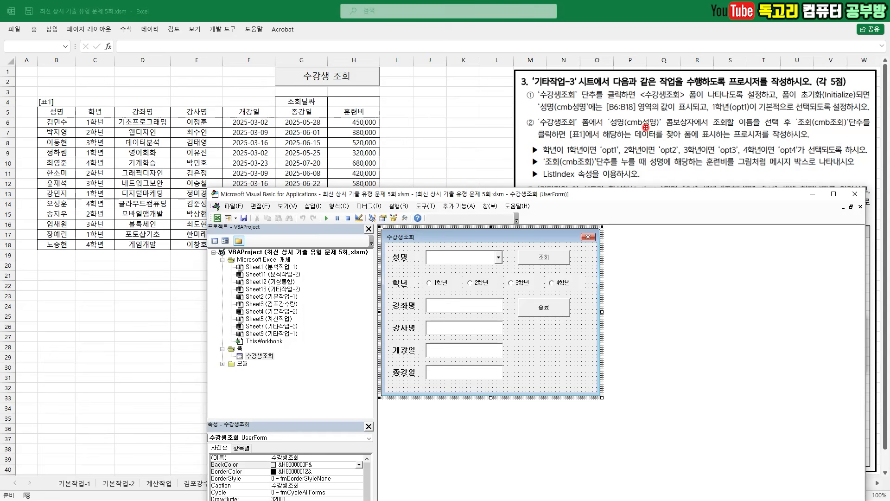
drag(549, 132, 584, 133)
drag(688, 131, 775, 129)
mouse_move(862, 133)
mouse_down()
mouse_move(788, 115)
mouse_move(856, 122)
mouse_move(848, 143)
mouse_up()
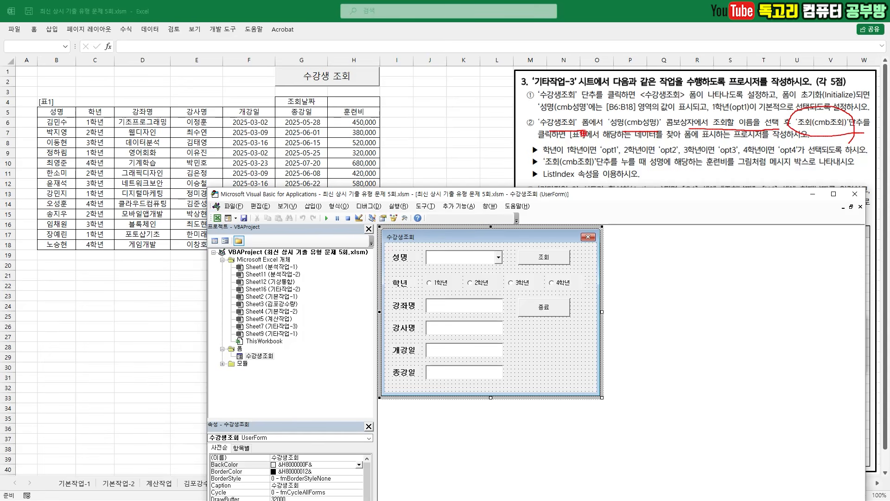
mouse_move(573, 138)
mouse_down()
mouse_move(754, 139)
mouse_move(720, 140)
mouse_up()
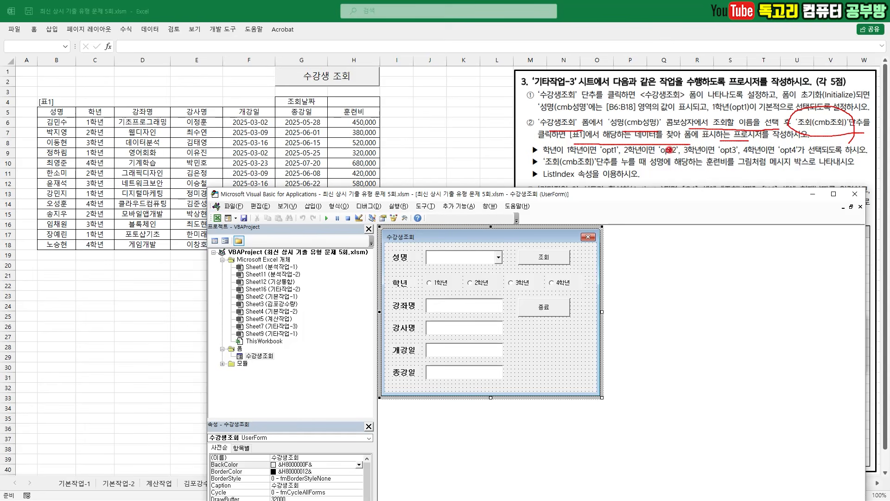
drag(601, 155, 680, 157)
drag(720, 156, 803, 156)
drag(543, 170, 824, 167)
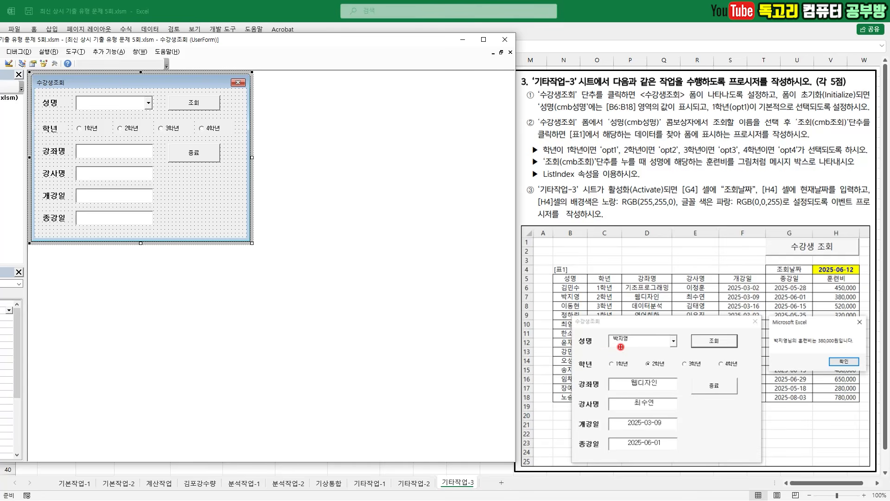
drag(605, 346, 637, 345)
drag(693, 321, 723, 361)
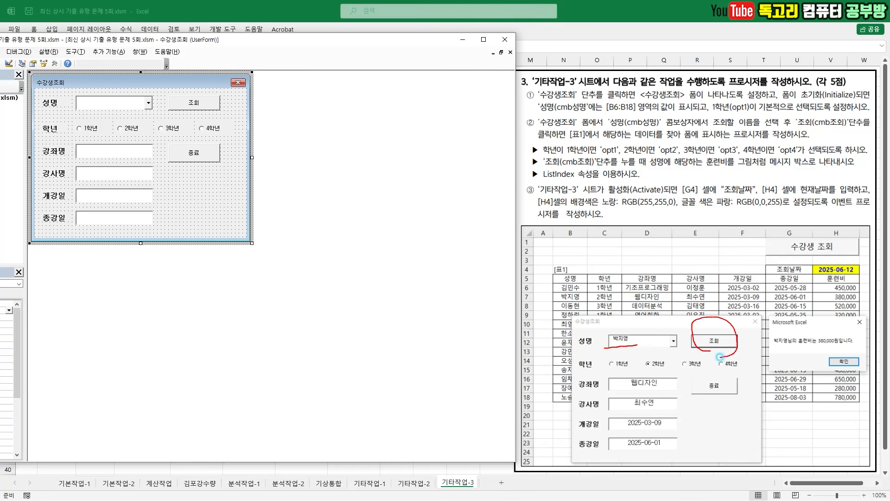
- Examine how the 학년 option, course fields and 조회 button relate in task ②'s sample form
mouse_move(645, 356)
mouse_down()
mouse_move(634, 375)
mouse_move(602, 379)
mouse_move(589, 472)
mouse_up()
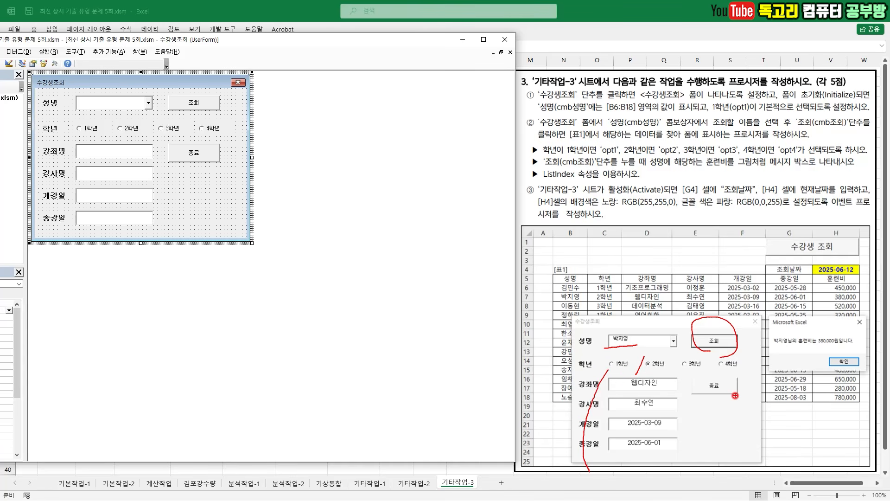
mouse_move(741, 378)
mouse_down()
mouse_move(630, 439)
mouse_move(704, 346)
mouse_move(689, 406)
mouse_up()
key(Escape)
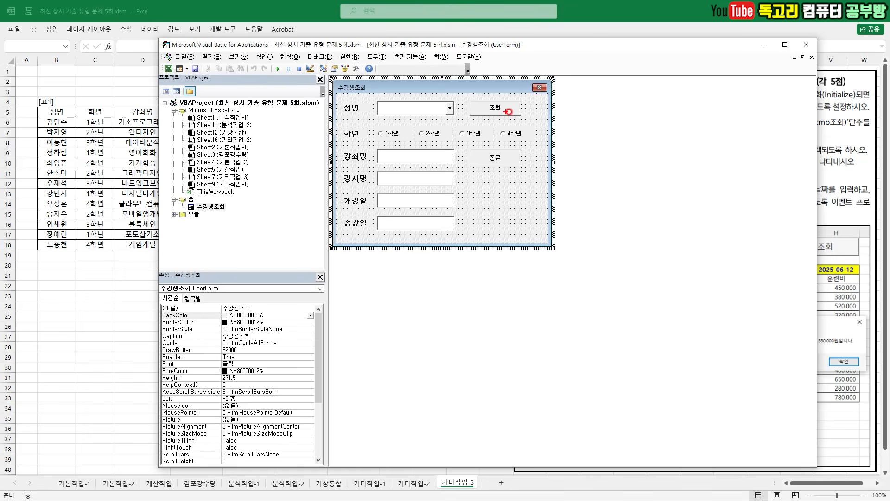
mouse_move(507, 120)
mouse_down()
mouse_move(480, 117)
mouse_move(500, 123)
mouse_up()
key(Escape)
- Open the cmd조회_Click procedure and paste the prepared code with the irow lookup, 학년 If branches, text box assignments and 훈련비 MsgBox
double_click(488, 108)
mouse_move(349, 94)
mouse_down()
mouse_move(356, 100)
mouse_move(374, 85)
mouse_up()
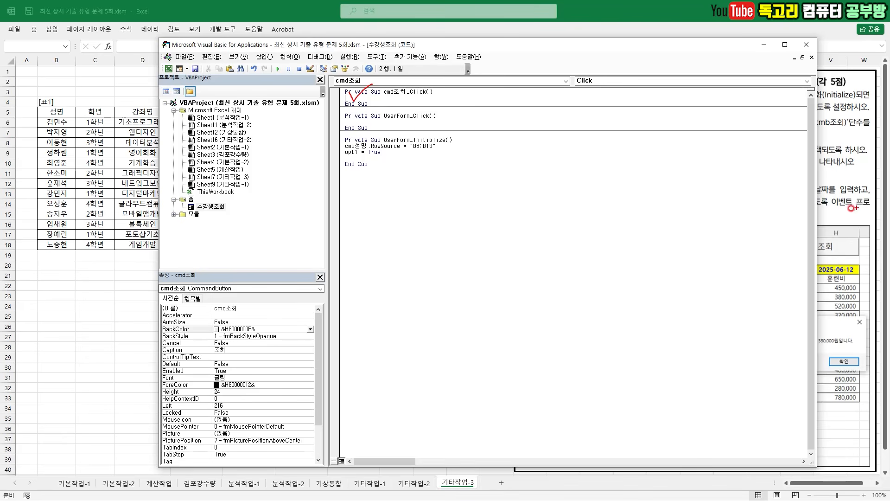
text(irow = cmb성명.ListIndex + 6  If Cells(irow, 3) = "1학년" Then opt1 = True ElseIf Cells(irow, 3) = "2학년" Then opt2 = True ElseIf Cells(irow, 3) = "3학년" Then opt3 = True Else opt4 = True End If  txt강좌명 = Cells(irow, 4) txt강사명 = Cells(irow, 5) txt개강일 = CDate(Cells(irow, 6)) txt종강일 = CDate(Cells(irow, 7))  MsgBox Cells(irow, 2) & "님의 훈련비는 " & Format(Cells(irow, 8), "#,##0원") & "입니다.")
drag(338, 95, 337, 201)
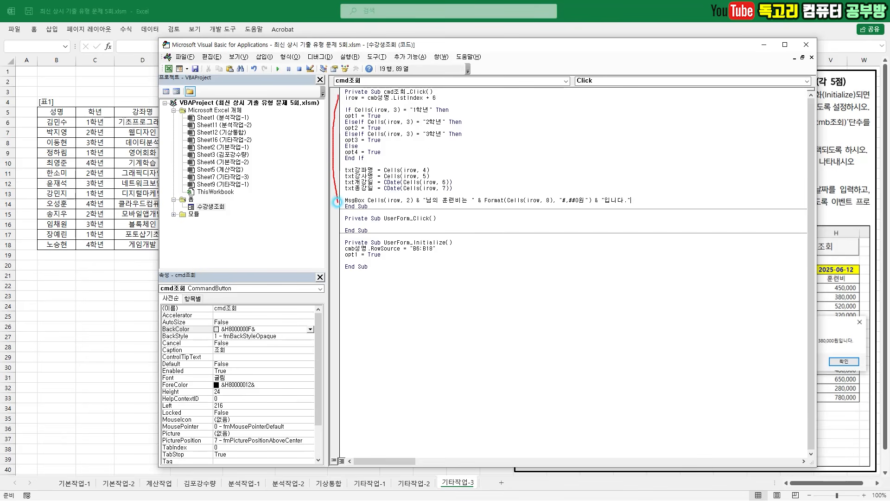
drag(463, 98, 493, 191)
key(Escape)
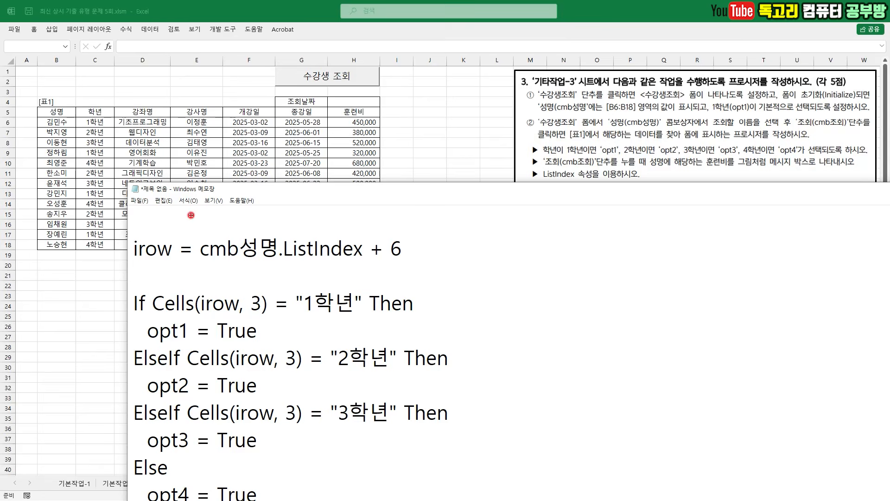
- In the Notepad copy of the code, examine irow = cmb성명.ListIndex + 6 against the first student's row in [표1]
drag(125, 263, 170, 263)
drag(220, 261, 347, 260)
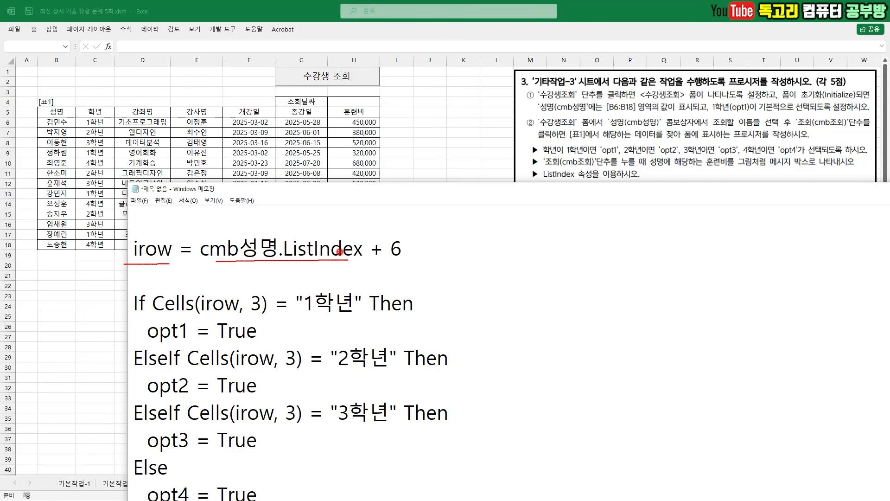
mouse_move(411, 263)
mouse_down()
mouse_move(374, 260)
mouse_move(418, 232)
mouse_move(413, 256)
mouse_up()
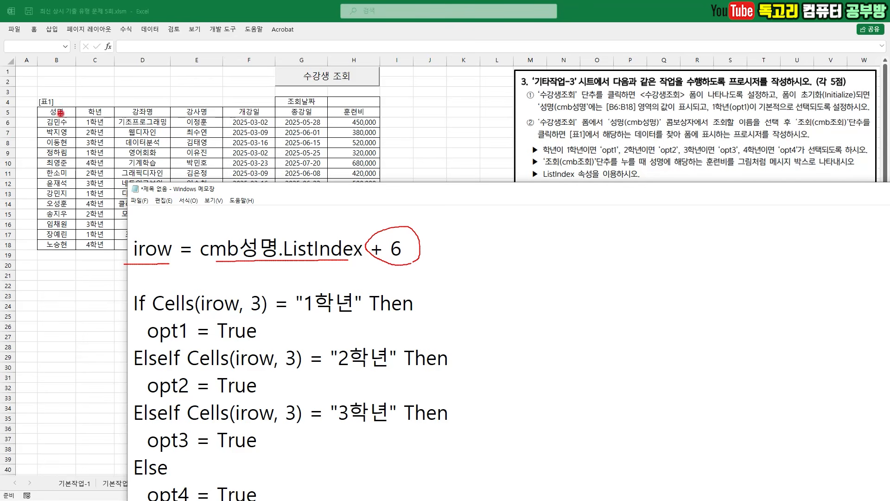
mouse_move(59, 132)
mouse_down()
mouse_move(44, 121)
mouse_move(71, 134)
mouse_move(23, 116)
mouse_move(16, 122)
mouse_move(26, 134)
mouse_up()
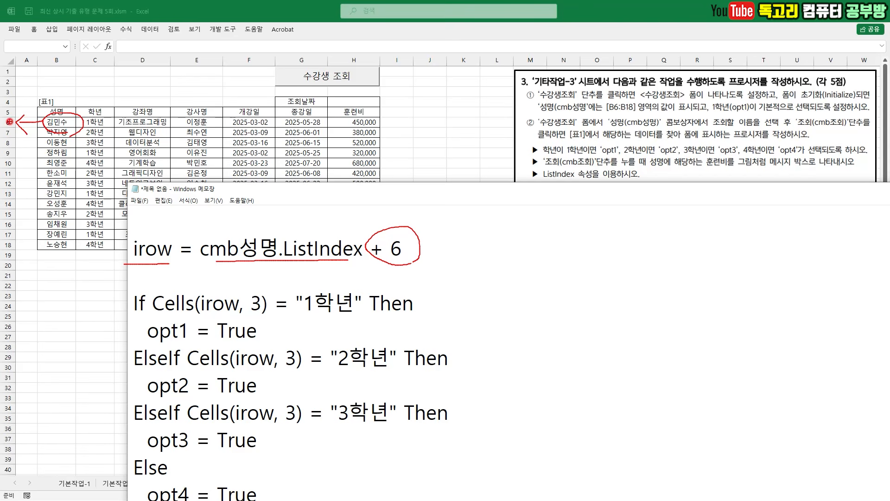
drag(351, 216, 390, 196)
key(e)
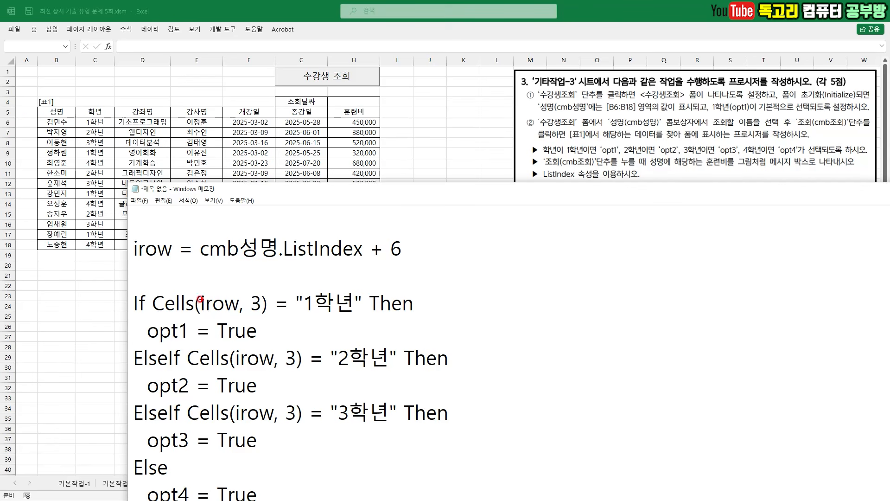
- Examine the If Cells(irow, 3) = "1학년" condition and its opt1 assignment, matching column number 3 to the 학년 column
mouse_move(233, 280)
mouse_down()
mouse_move(240, 289)
mouse_move(264, 270)
mouse_up()
drag(306, 319, 348, 316)
drag(215, 340, 276, 340)
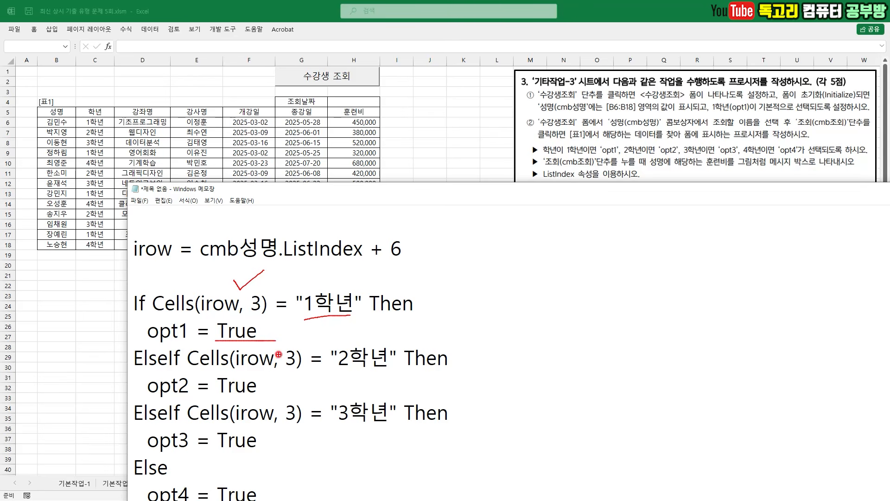
drag(24, 74, 26, 109)
drag(65, 74, 64, 96)
mouse_move(96, 69)
mouse_down()
mouse_move(96, 101)
mouse_move(105, 96)
mouse_up()
drag(79, 124, 115, 115)
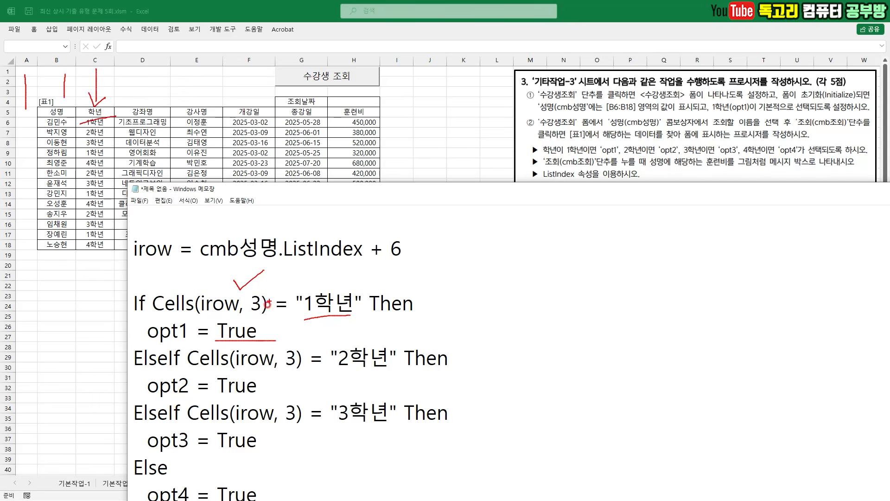
- Examine the ElseIf branches for 2학년 and 3학년, the Else branch setting opt4, and the closing End If
drag(134, 371, 176, 373)
drag(248, 373, 407, 371)
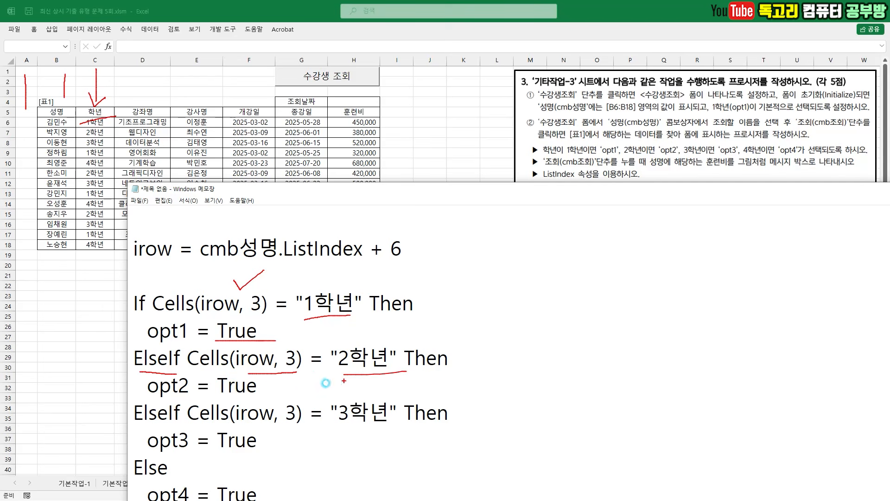
mouse_move(154, 397)
mouse_down()
mouse_move(259, 400)
mouse_move(293, 427)
mouse_move(396, 431)
mouse_up()
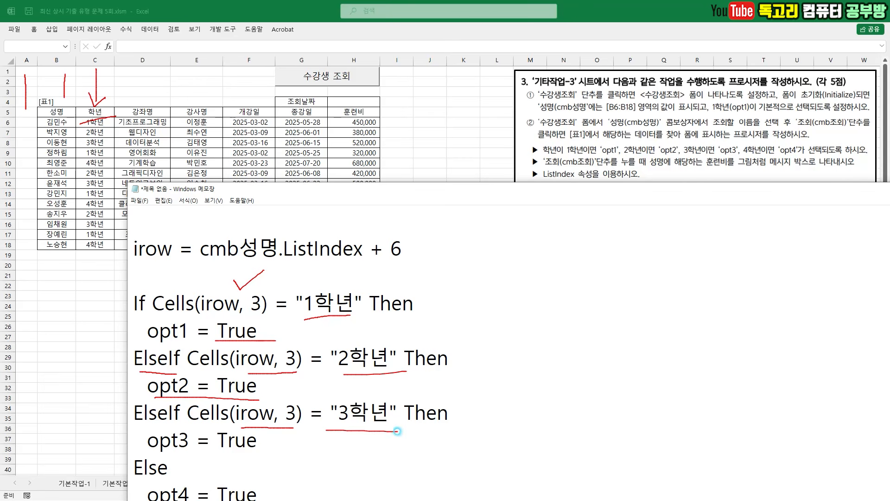
drag(158, 453, 253, 453)
right_click(326, 415)
scroll(324, 413, down, 2)
key(ctrl+2)
mouse_move(180, 297)
mouse_down()
mouse_move(156, 321)
mouse_move(234, 346)
mouse_up()
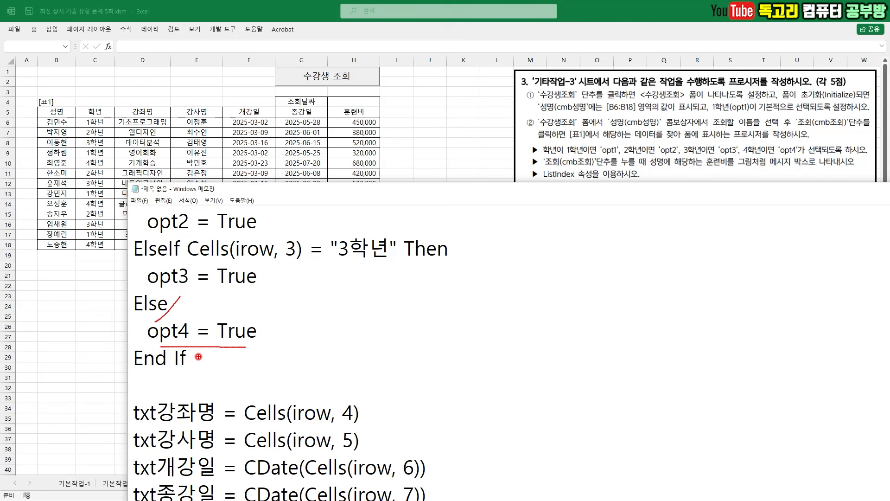
drag(205, 354, 167, 376)
key(Escape)
- Examine the text box assignments below the If block, starting with txt강좌명 = Cells(irow, 4)
scroll(447, 231, down, 2)
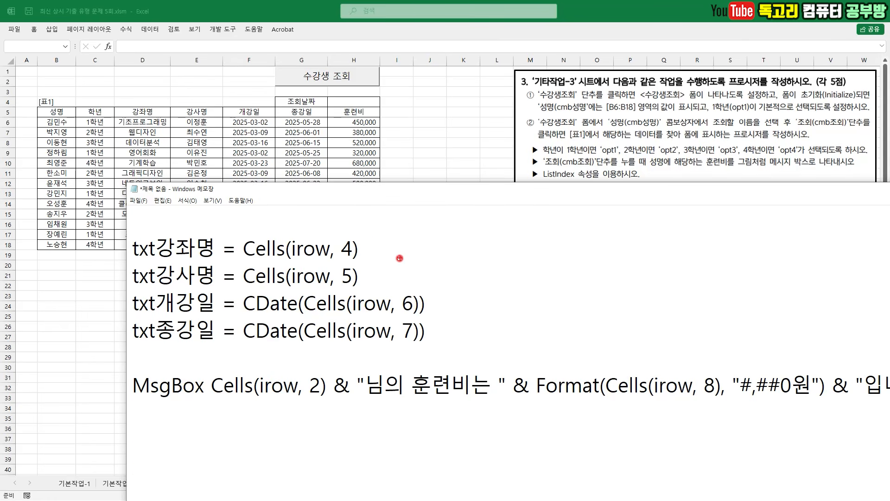
drag(306, 229, 322, 225)
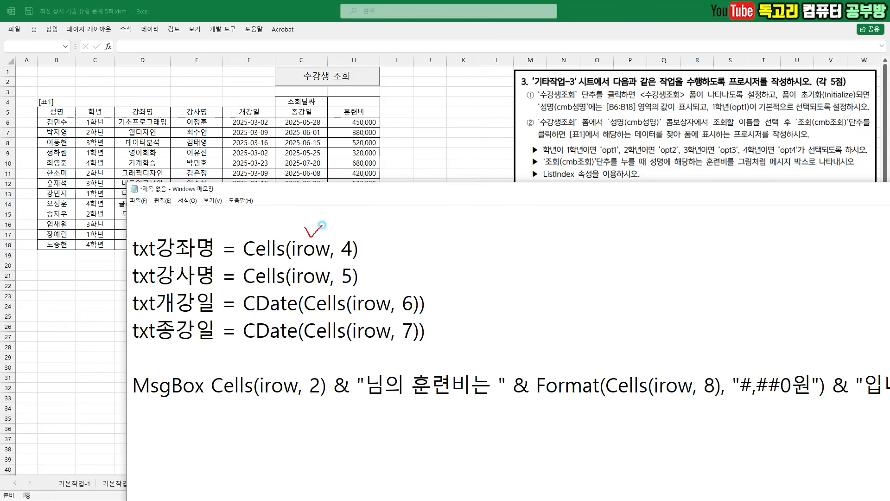